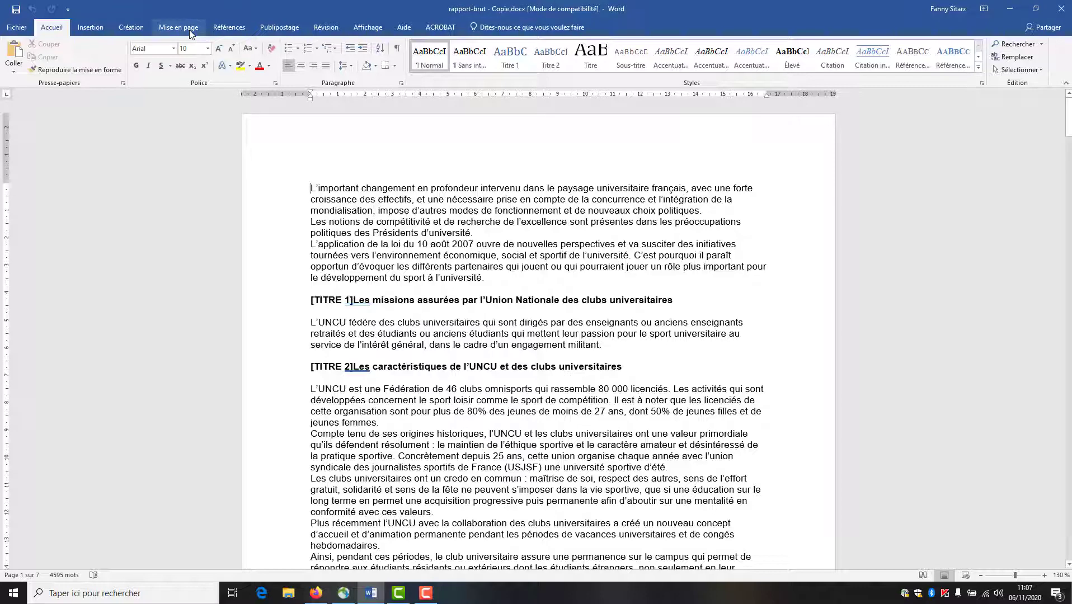
# - Reduce the left and right margins to 2 cm in the Page Setup dialog
pyautogui.click(186, 30)
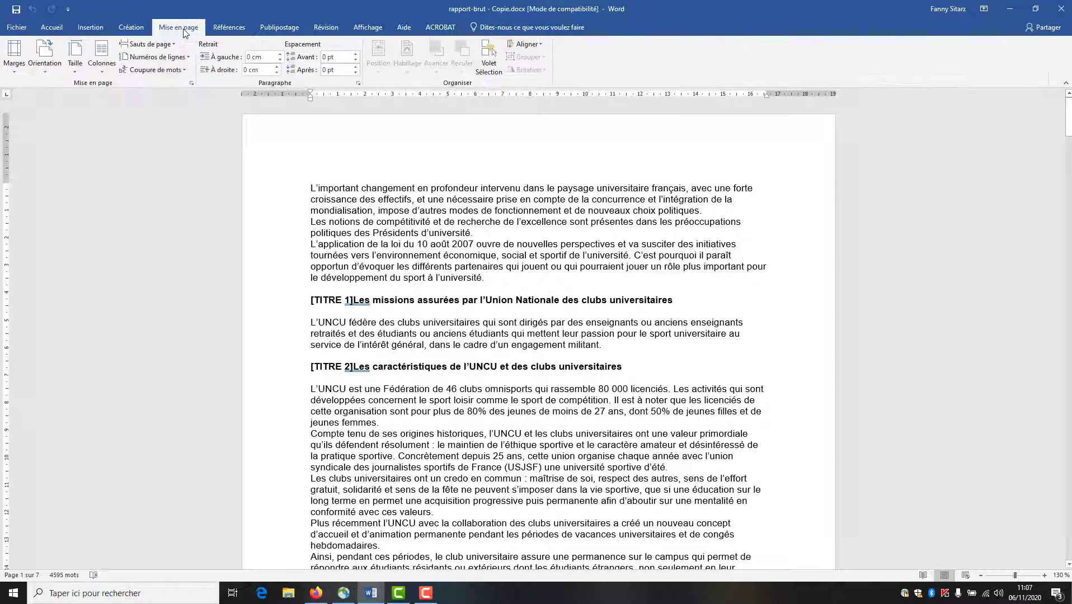
pyautogui.click(191, 84)
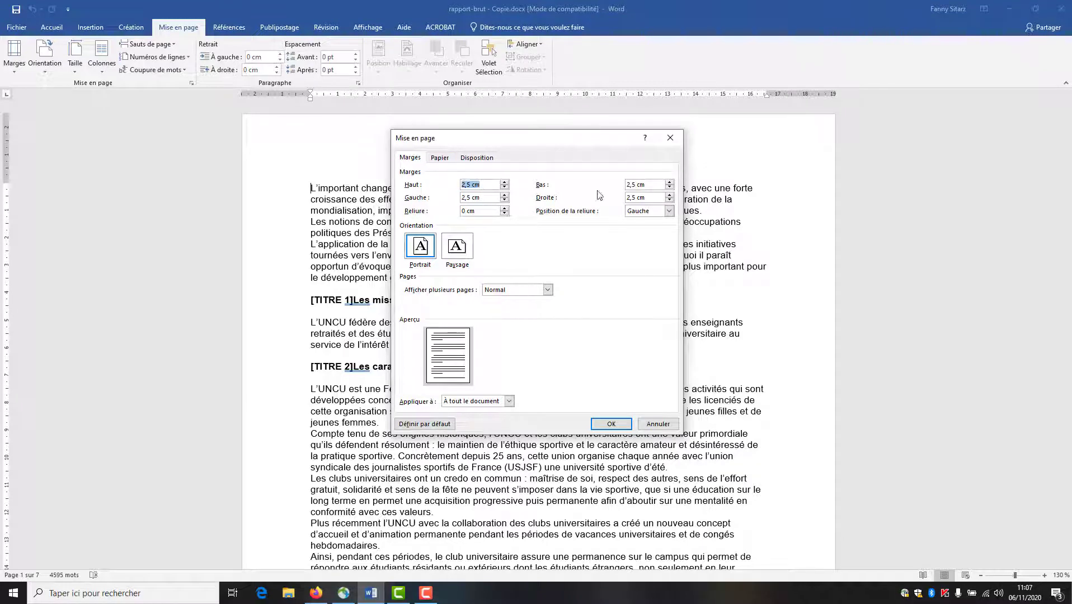
pyautogui.click(630, 183)
pyautogui.click(504, 200)
pyautogui.click(505, 200)
pyautogui.click(669, 201)
pyautogui.click(670, 200)
pyautogui.click(670, 201)
pyautogui.click(670, 200)
pyautogui.click(611, 425)
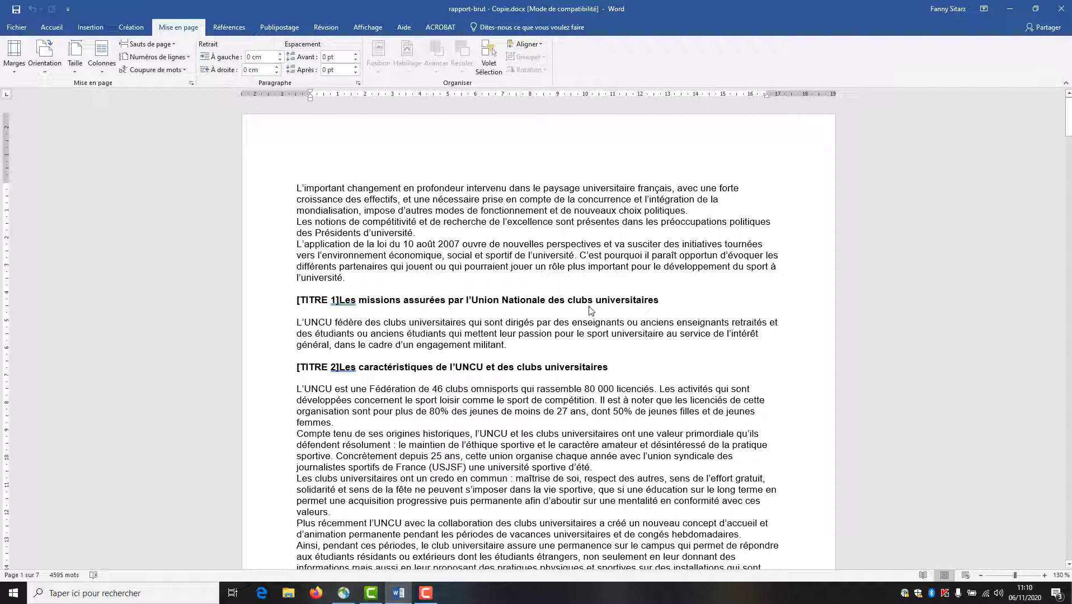
# - Select all the text, justify it and apply 1,5 line spacing
pyautogui.click(51, 27)
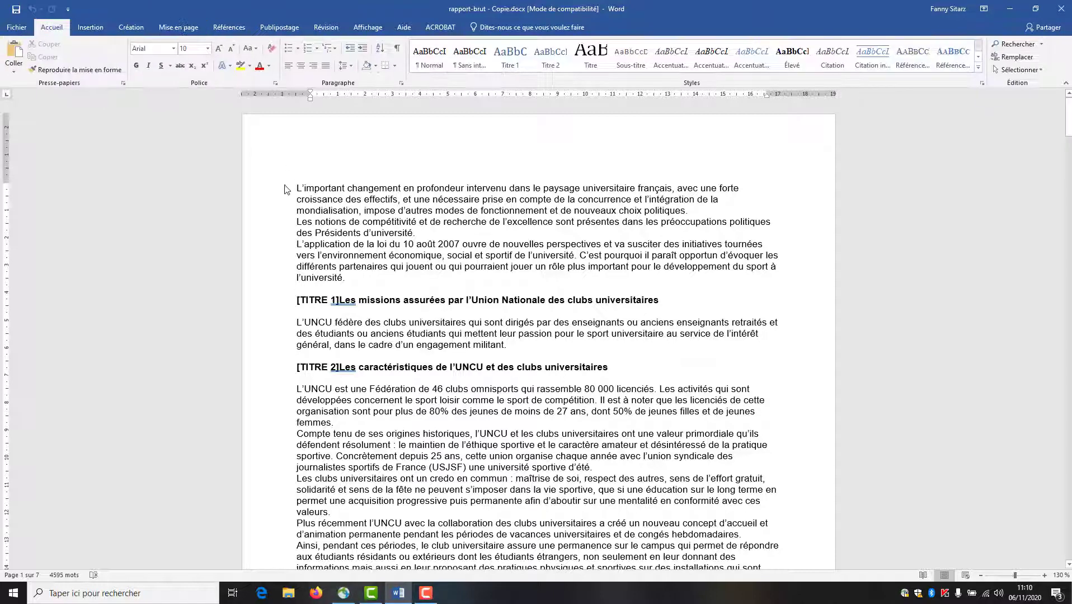
pyautogui.click(292, 201)
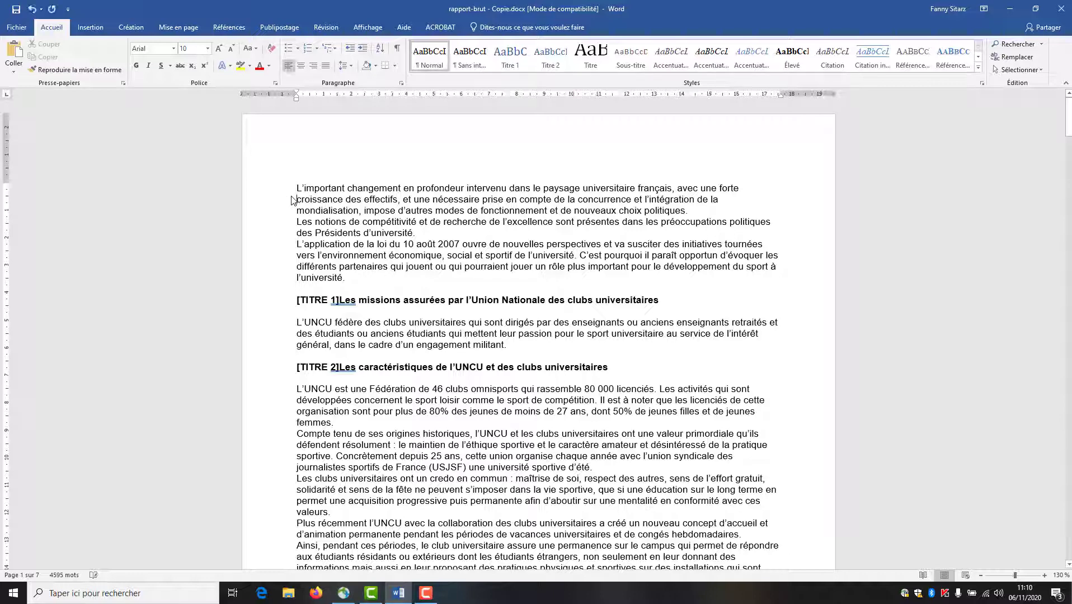
pyautogui.hotkey('ctrl', 'a')
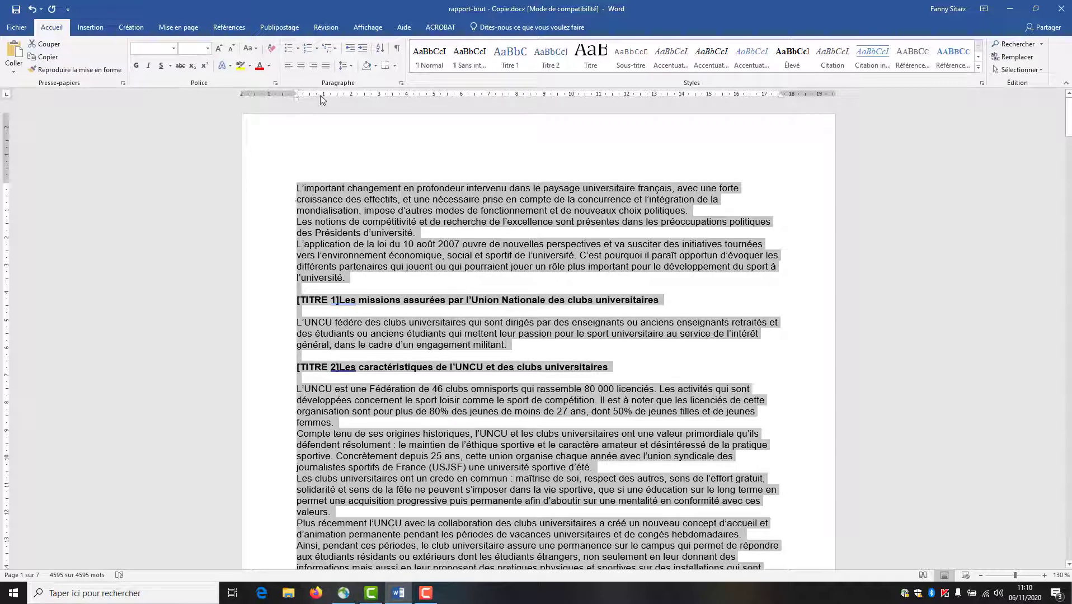
pyautogui.click(326, 66)
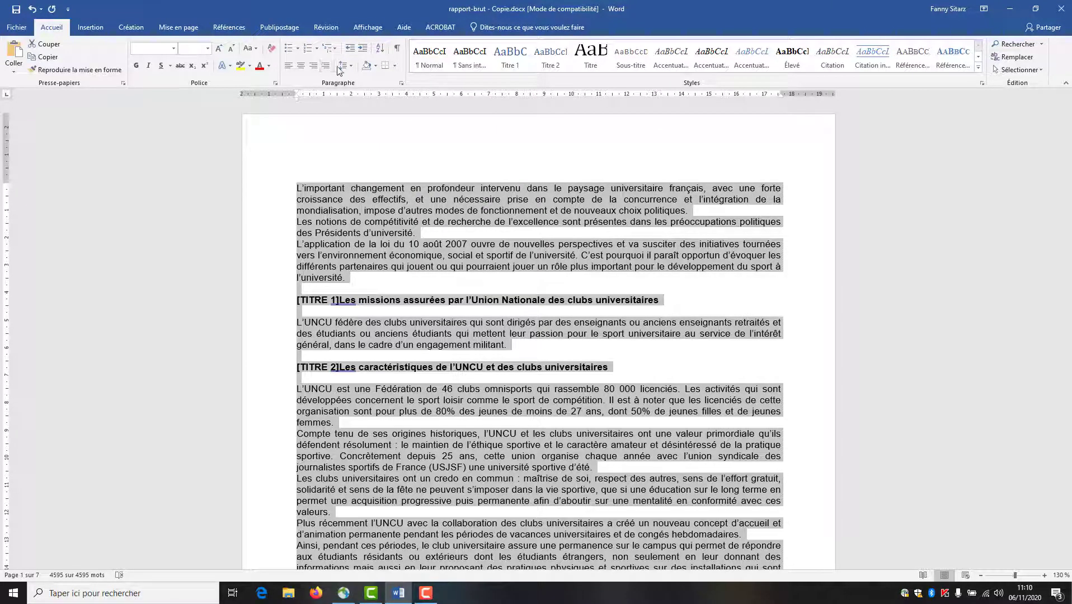
pyautogui.click(350, 66)
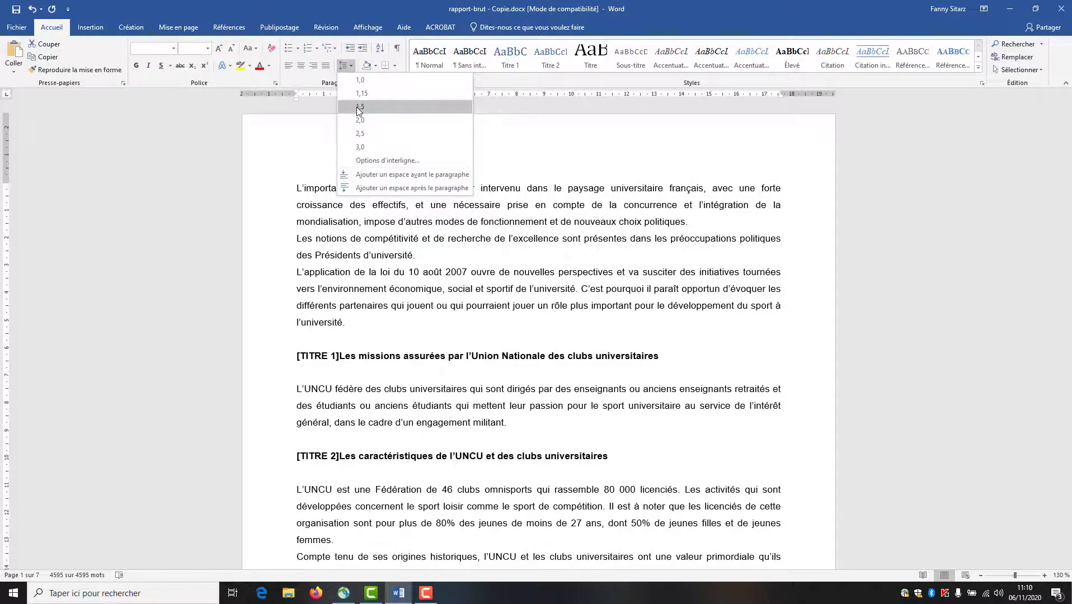
pyautogui.click(358, 107)
pyautogui.click(472, 338)
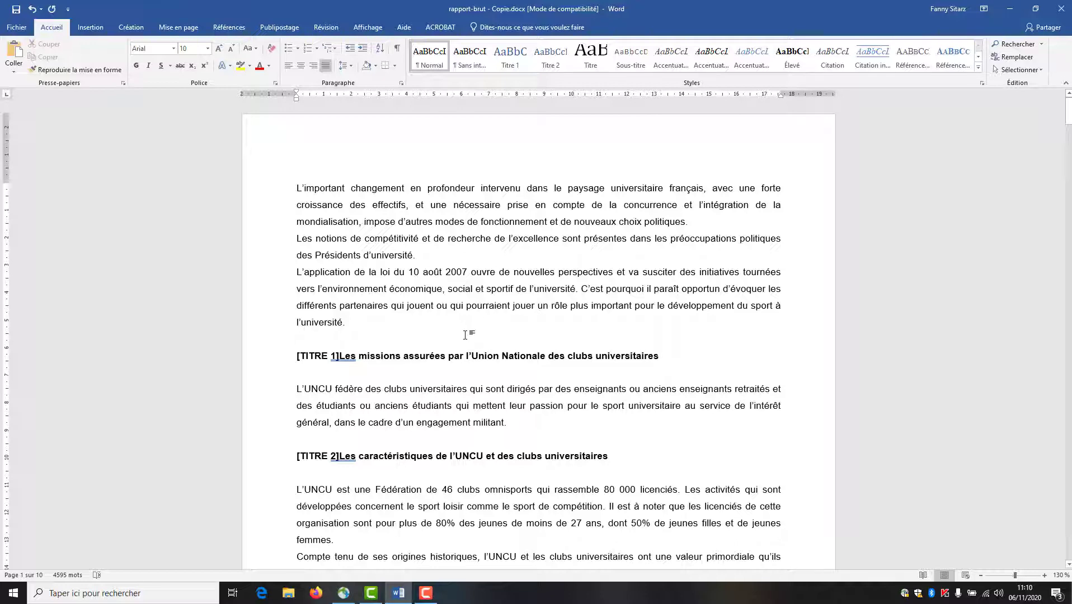
pyautogui.scroll(-8, 451, 355)
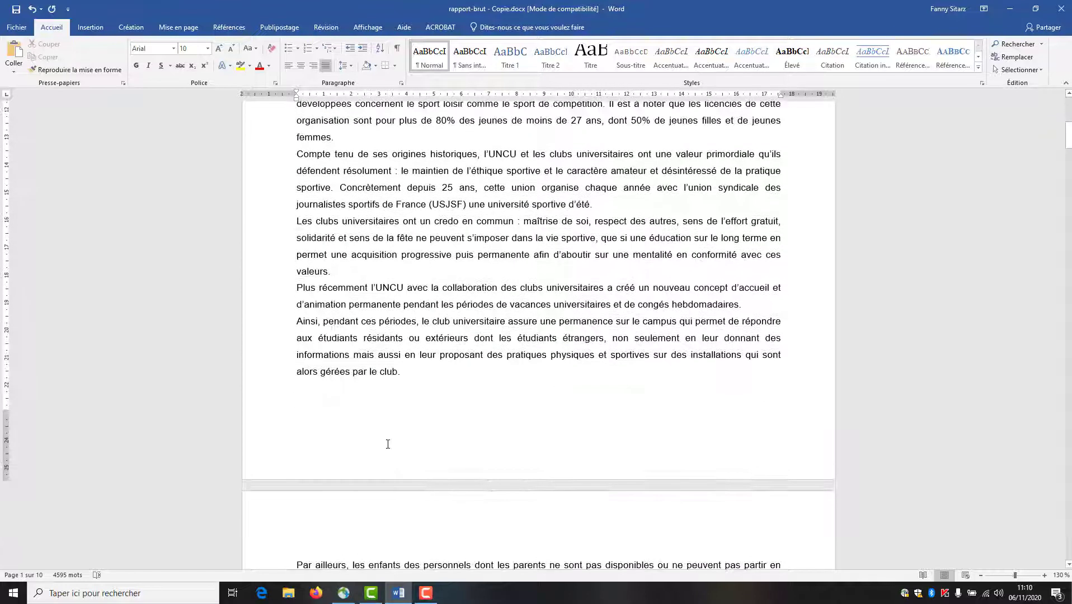
# - Insert Numéro normal 3 page numbers at the bottom right of the footers
pyautogui.doubleClick(430, 445)
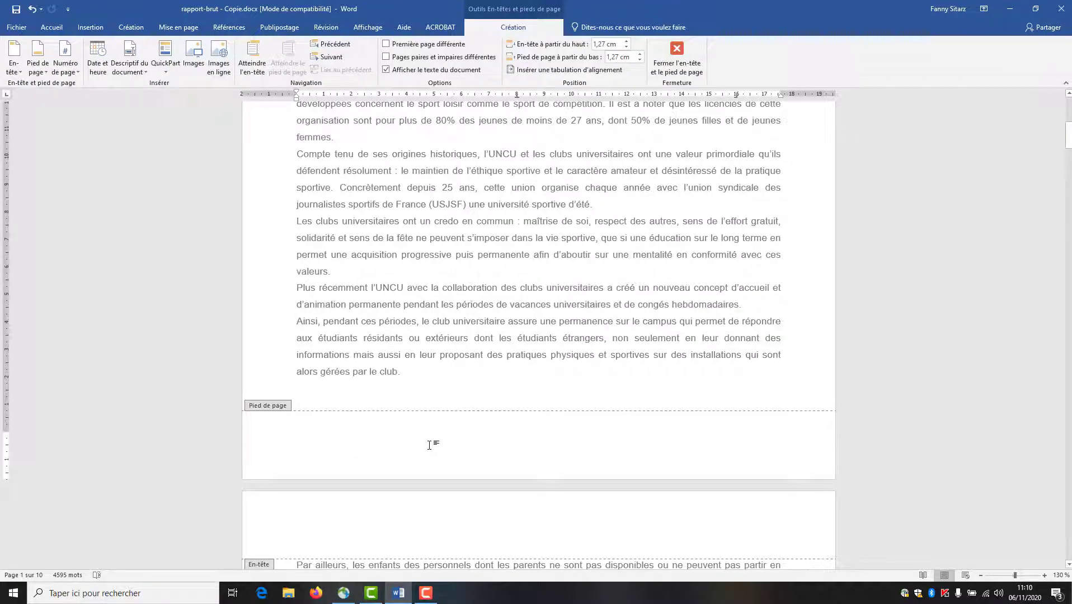
pyautogui.click(73, 72)
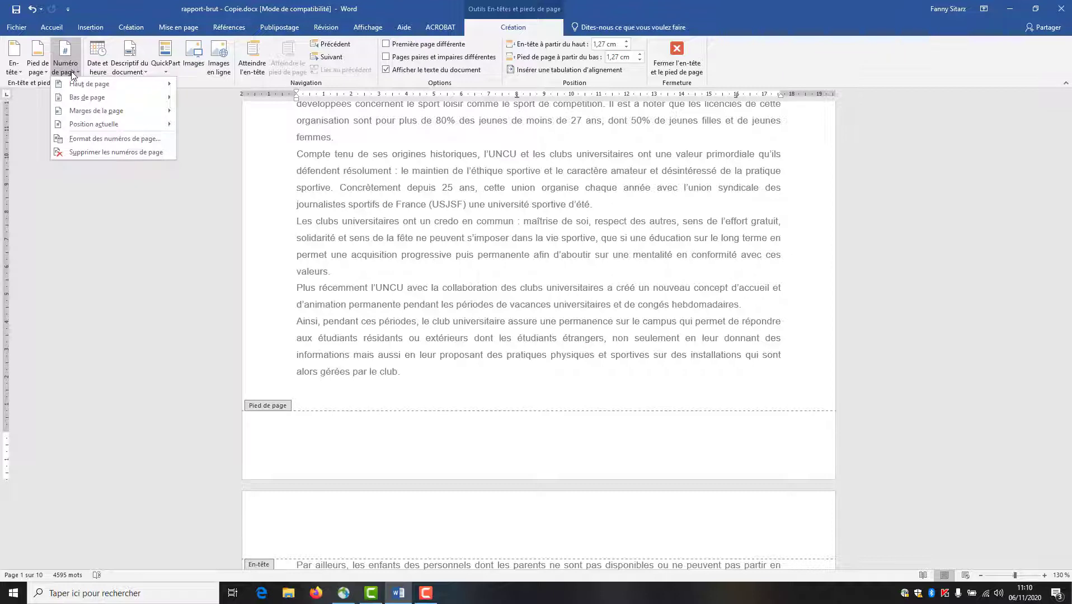
pyautogui.moveTo(73, 99)
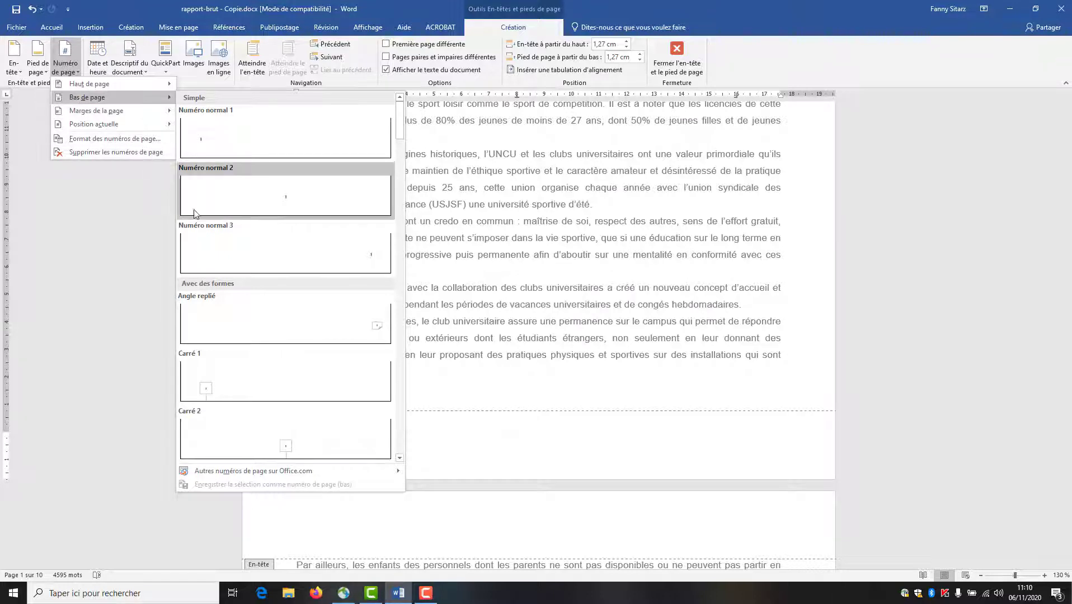
pyautogui.click(234, 245)
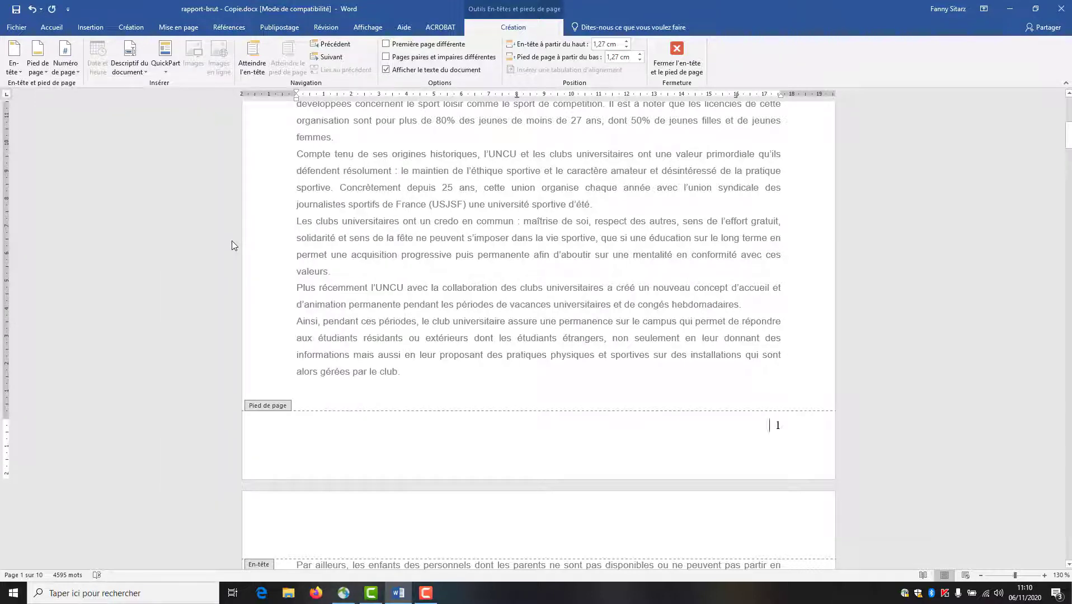
pyautogui.scroll(-8, 367, 342)
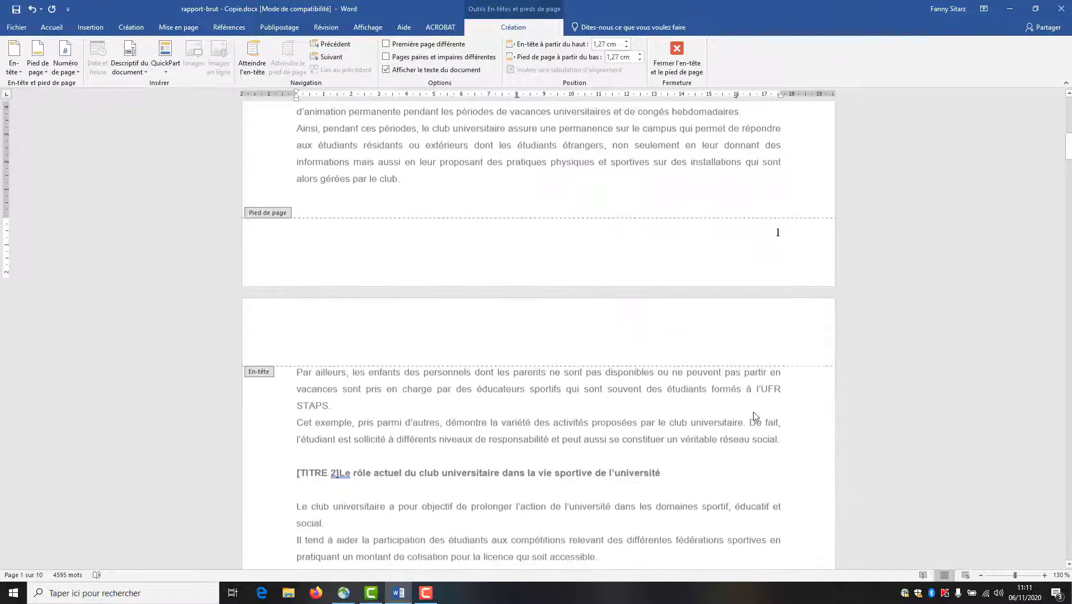
pyautogui.scroll(-6, 850, 448)
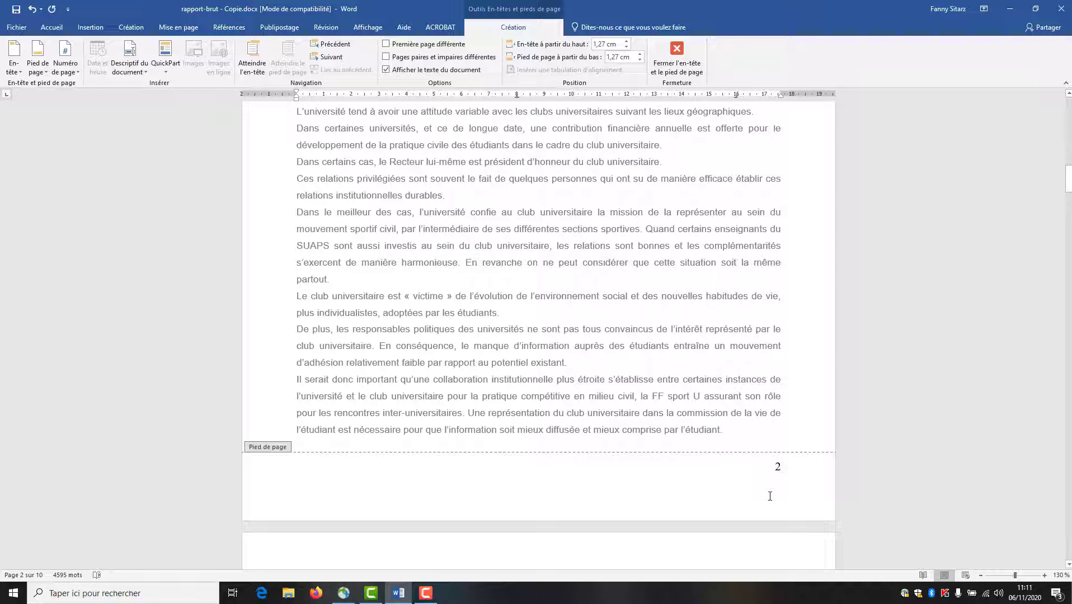
pyautogui.click(767, 474)
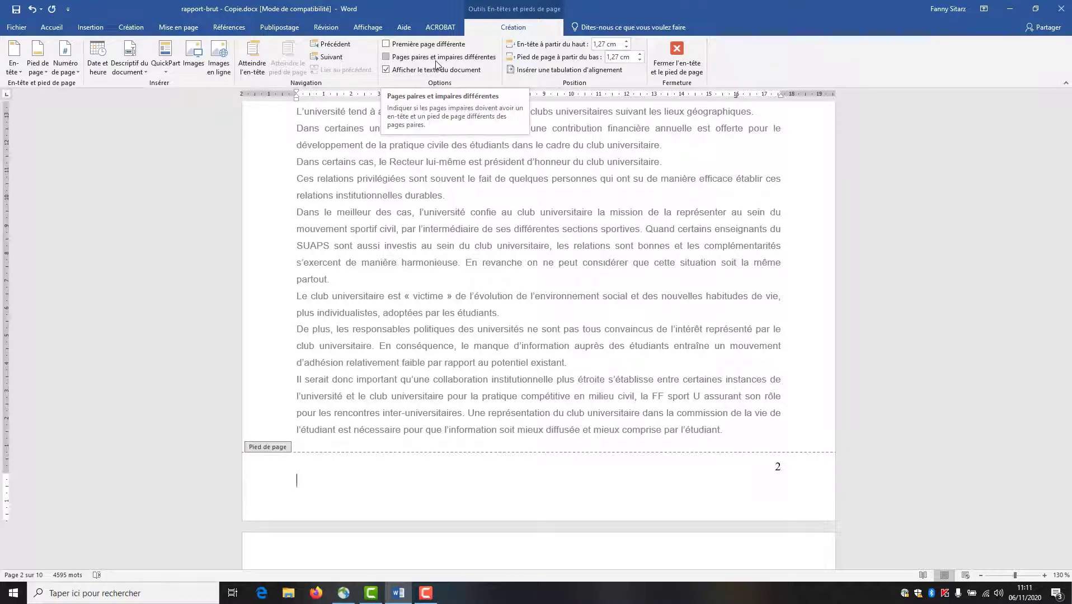
# - Enable different odd and even footers, numbering even pages at the left with Numéro normal 1
pyautogui.click(436, 58)
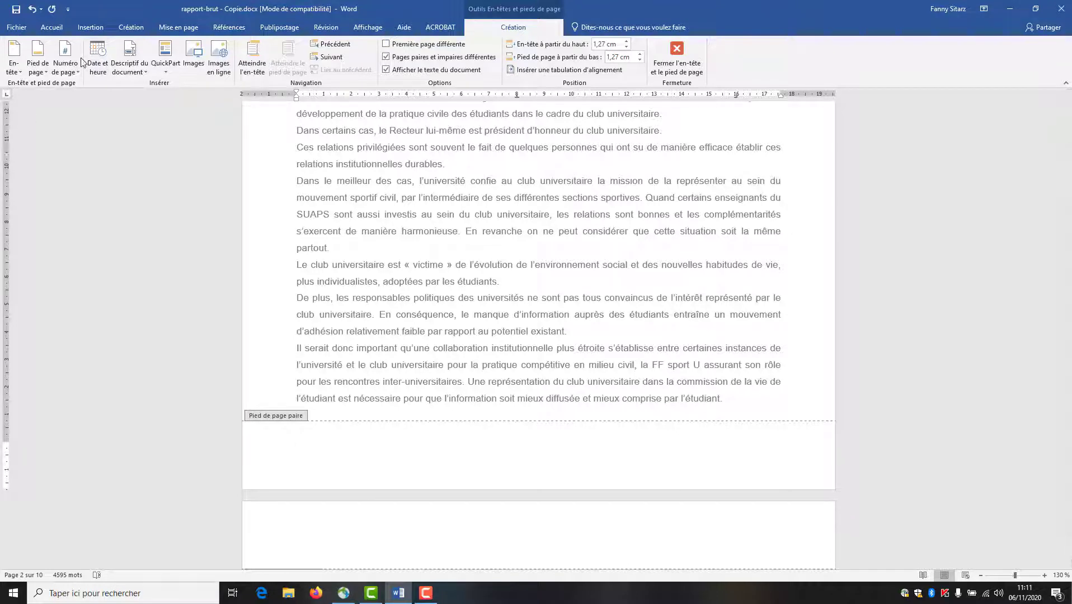
pyautogui.click(65, 66)
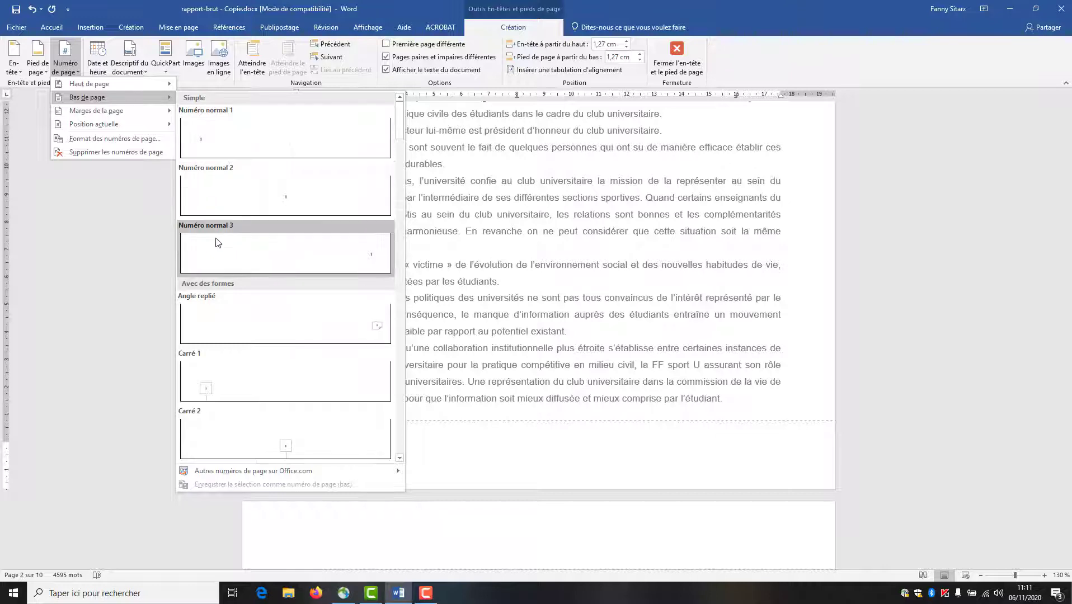
pyautogui.click(217, 142)
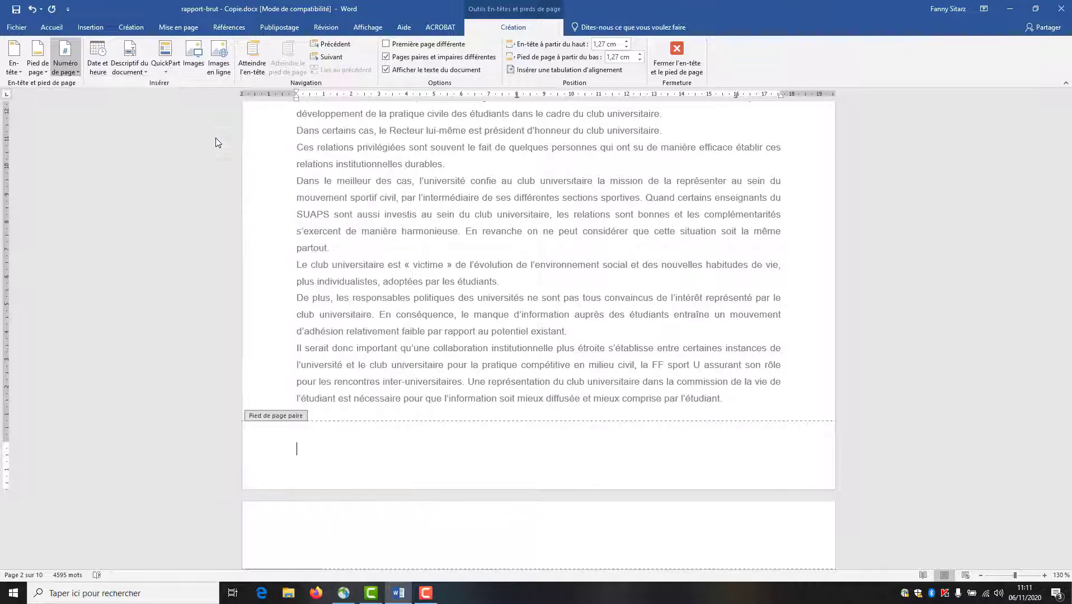
pyautogui.scroll(8, 543, 297)
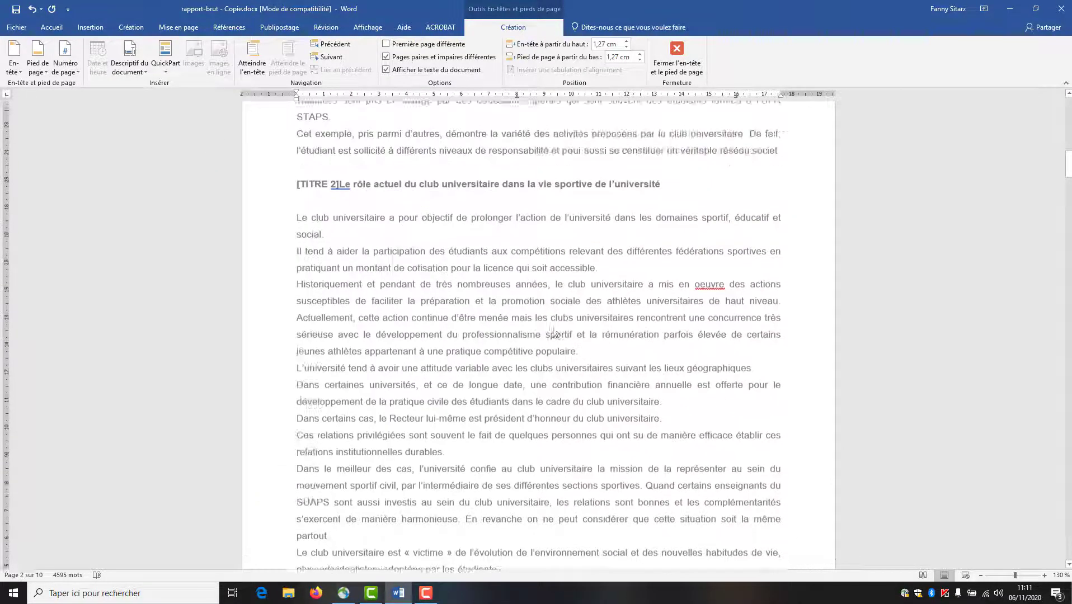
pyautogui.scroll(7, 567, 381)
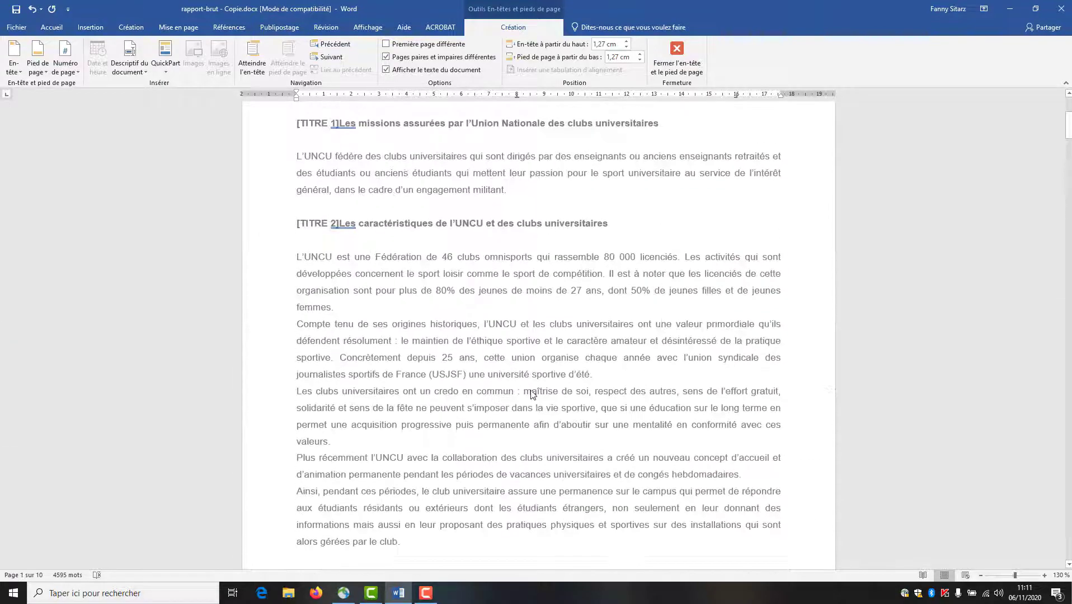
pyautogui.scroll(-8, 616, 409)
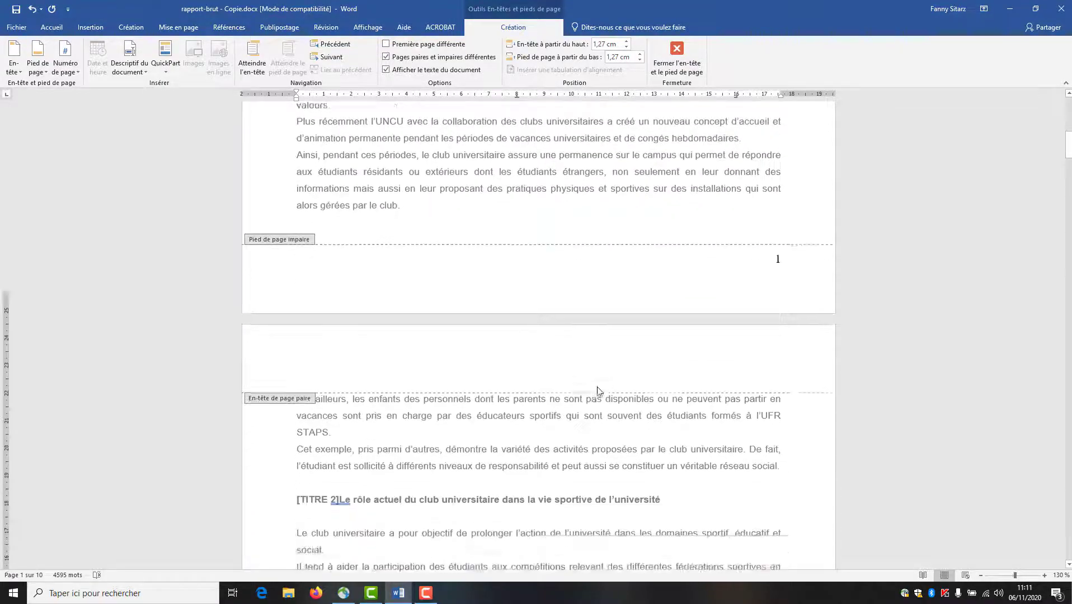
pyautogui.scroll(-7, 581, 422)
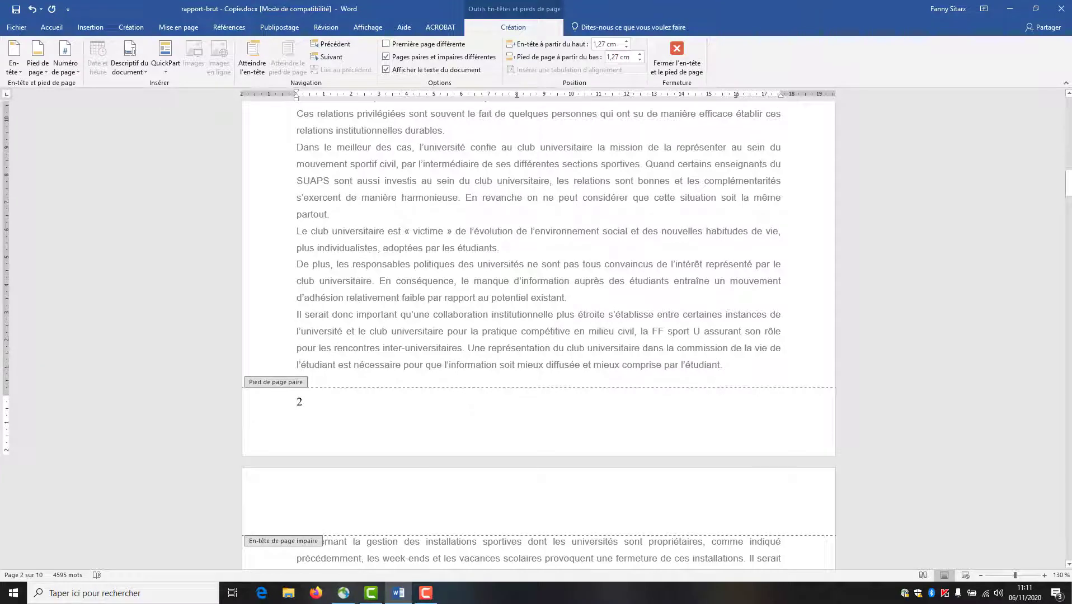
pyautogui.scroll(-12, 561, 120)
pyautogui.scroll(6, 561, 120)
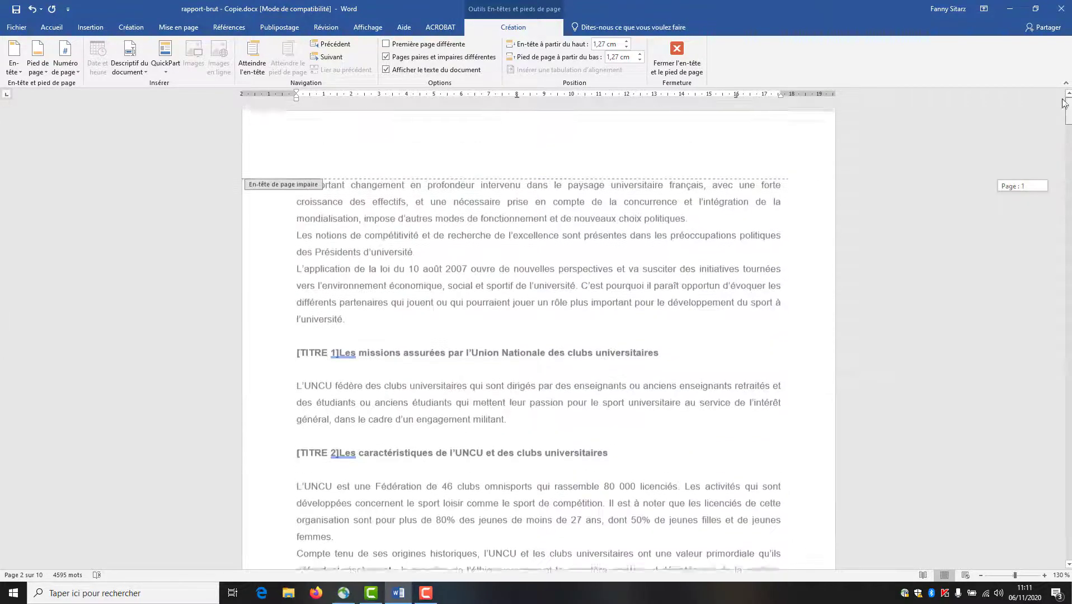
# - Type the header line 'TC - DUT 1 Bureautique - TP Rapport' with the student's name, then the report extract reference
pyautogui.click(444, 147)
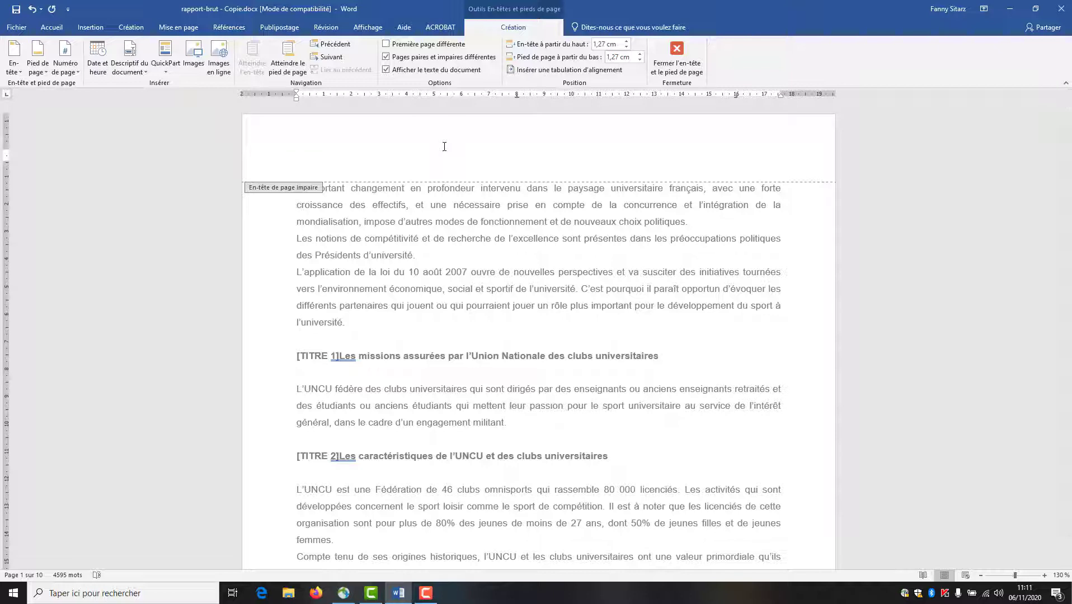
pyautogui.write('TC -')
pyautogui.write(' DUT 1')
pyautogui.write(' Bureau')
pyautogui.write('tiqu')
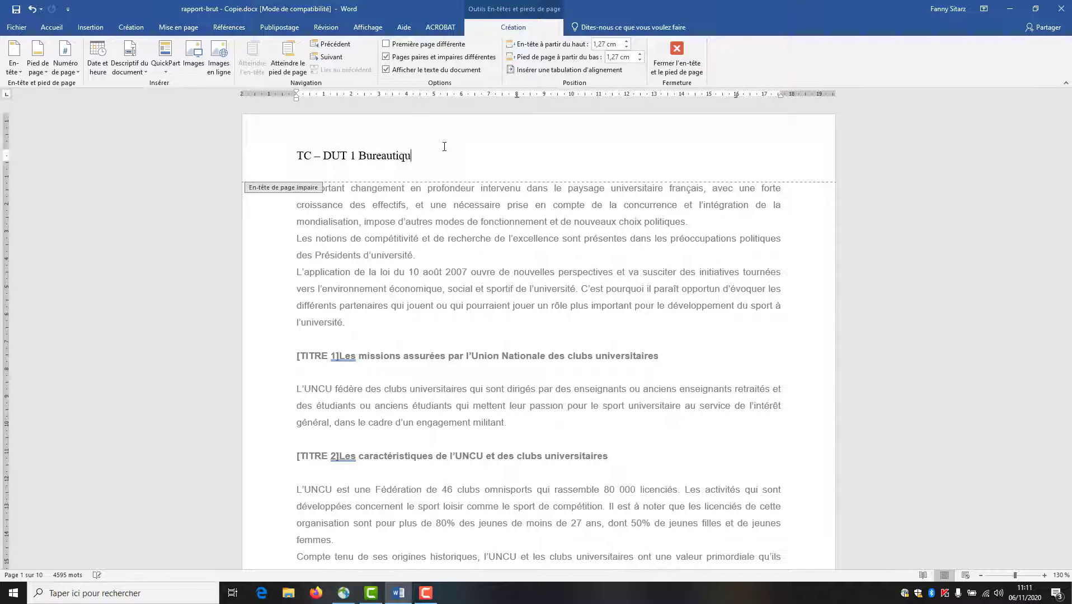
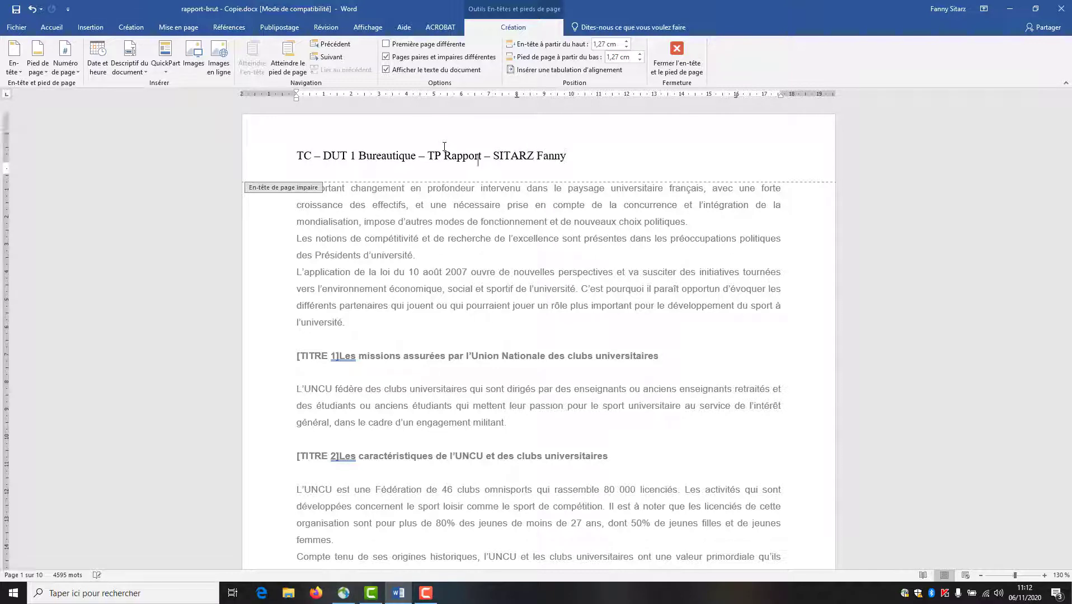
pyautogui.write('Extrait du rapport « Le')
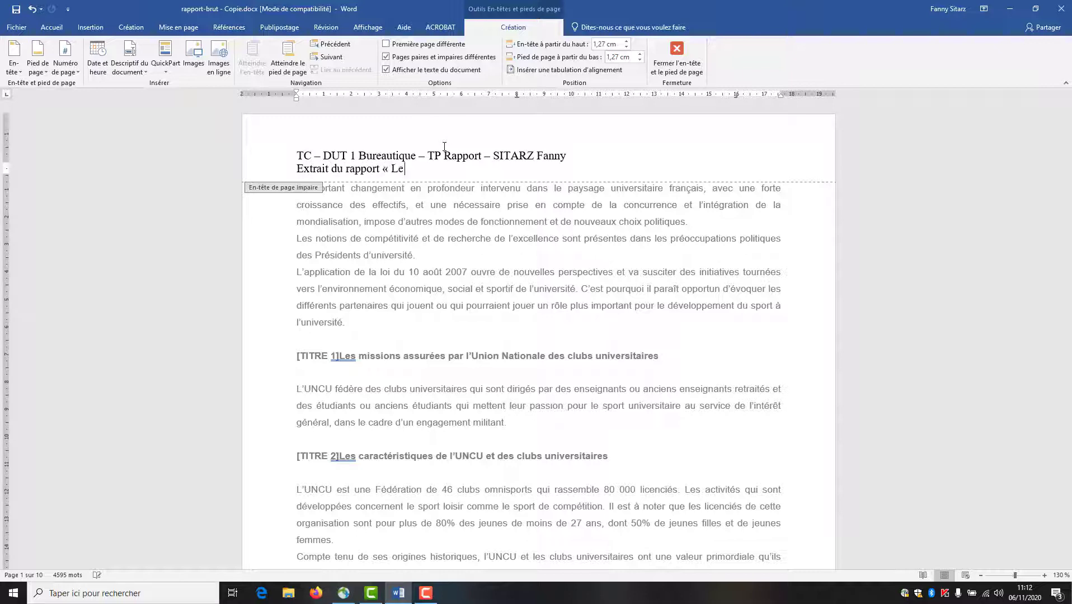
pyautogui.write(" développement du sport à l'")
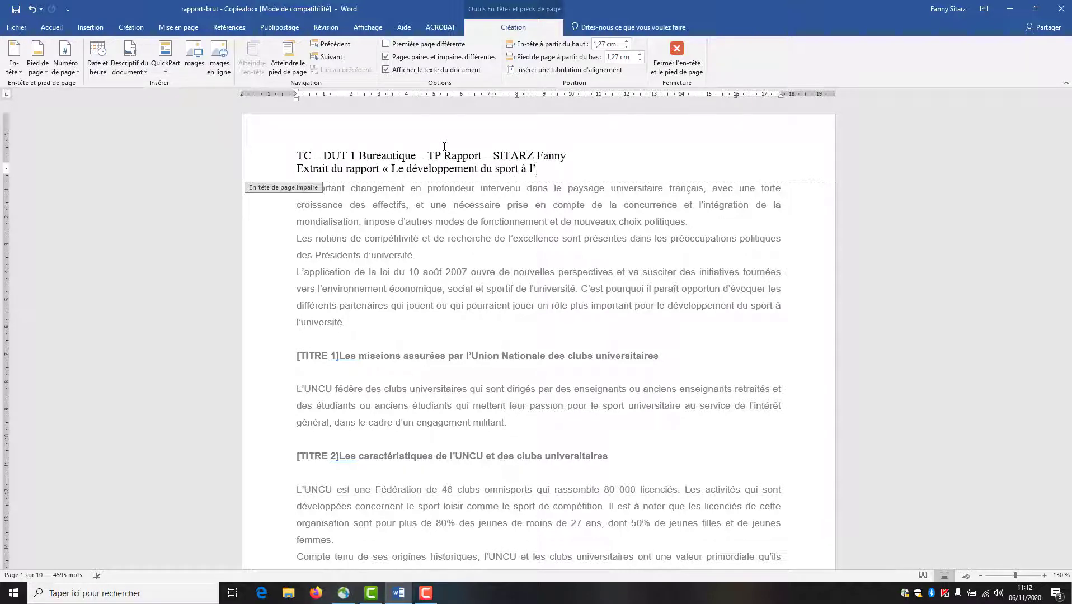
pyautogui.write('Université » de MM. Auneau et ')
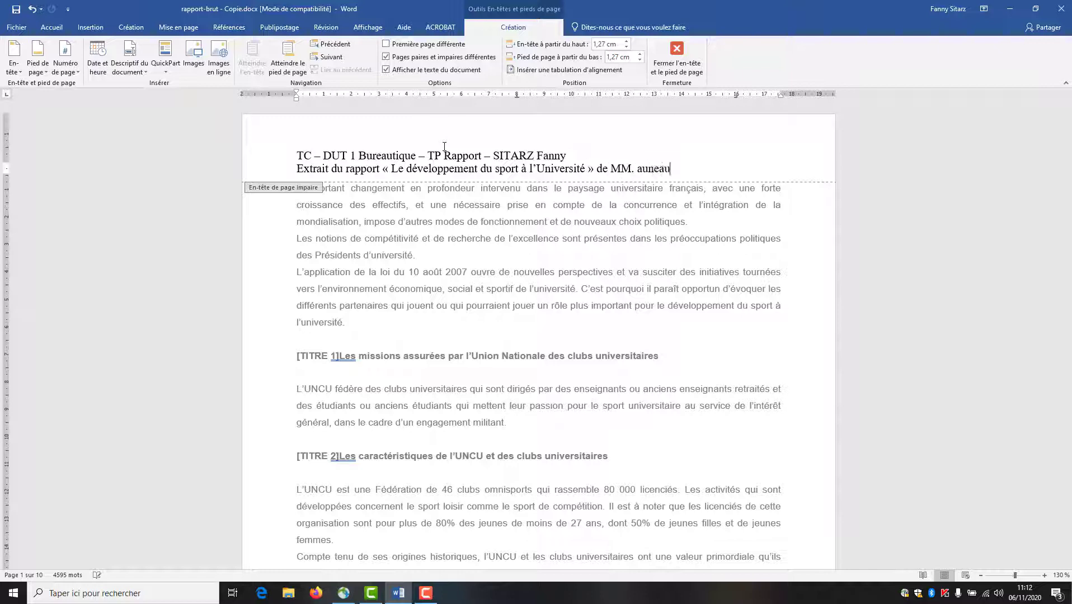
pyautogui.write('Diagana')
# - Set both header lines in Cambria and centre them
pyautogui.moveTo(266, 157); pyautogui.dragTo(264, 171)
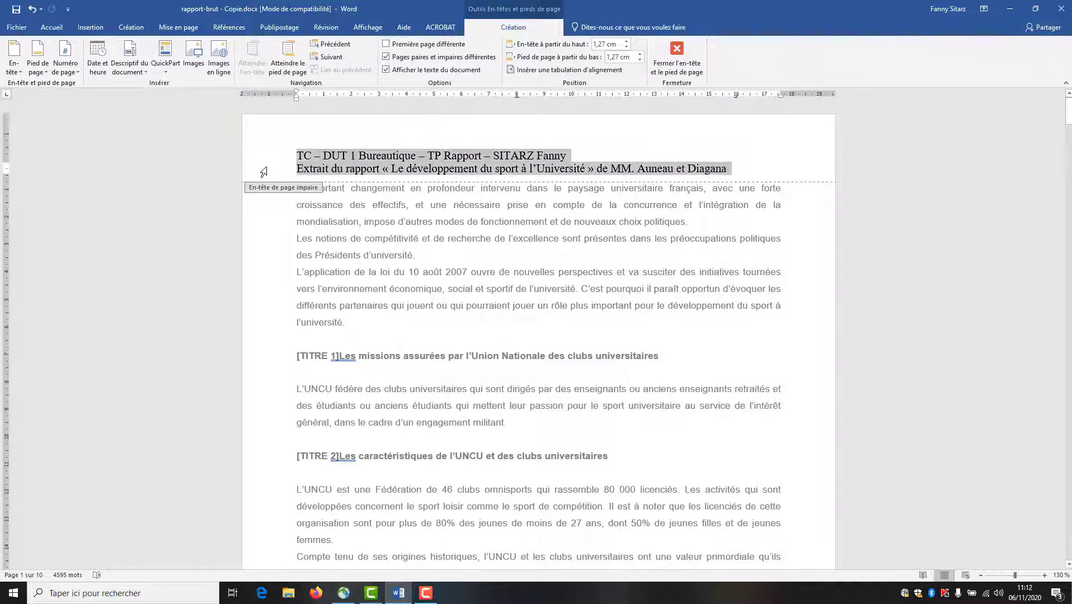
pyautogui.click(56, 30)
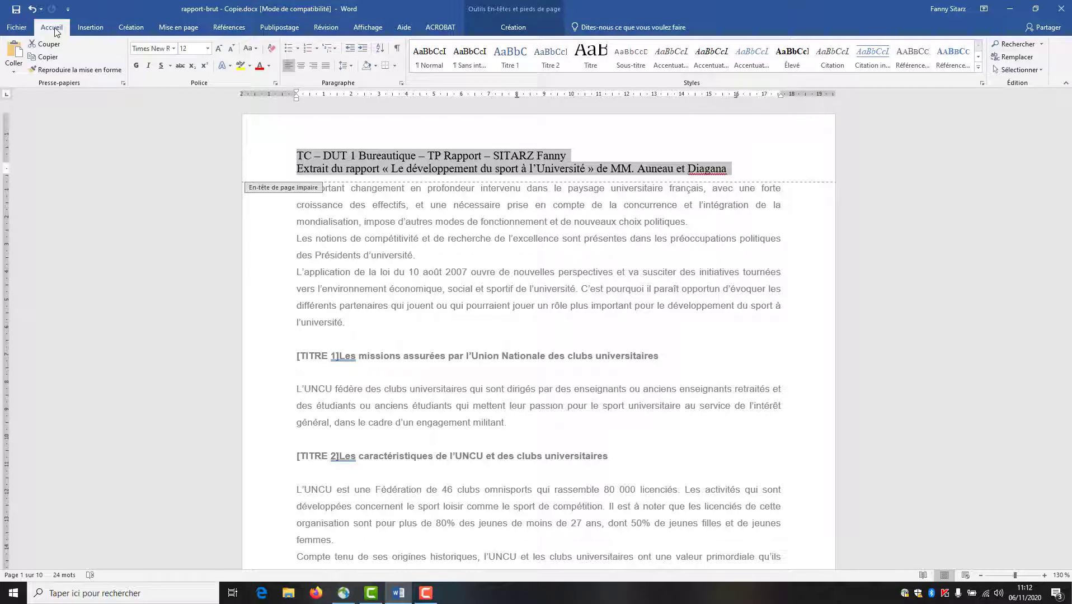
pyautogui.click(174, 48)
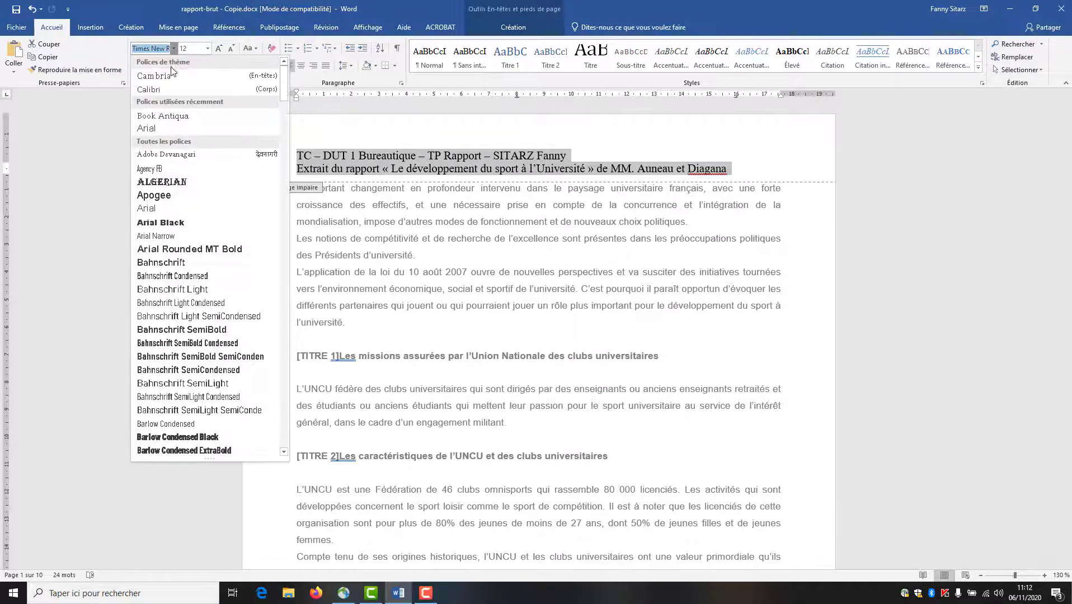
pyautogui.click(171, 70)
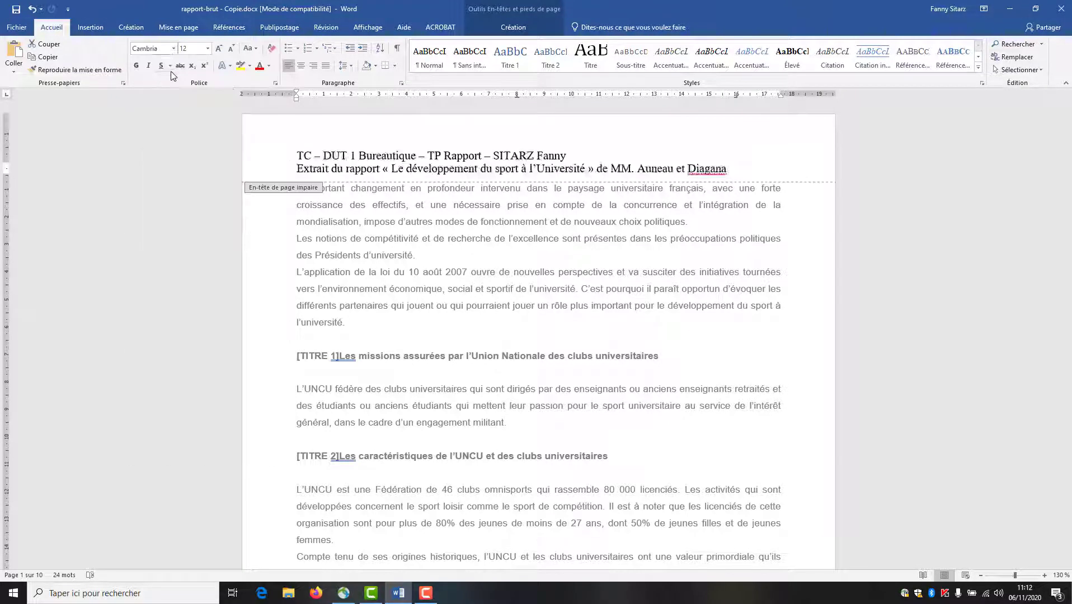
pyautogui.click(208, 49)
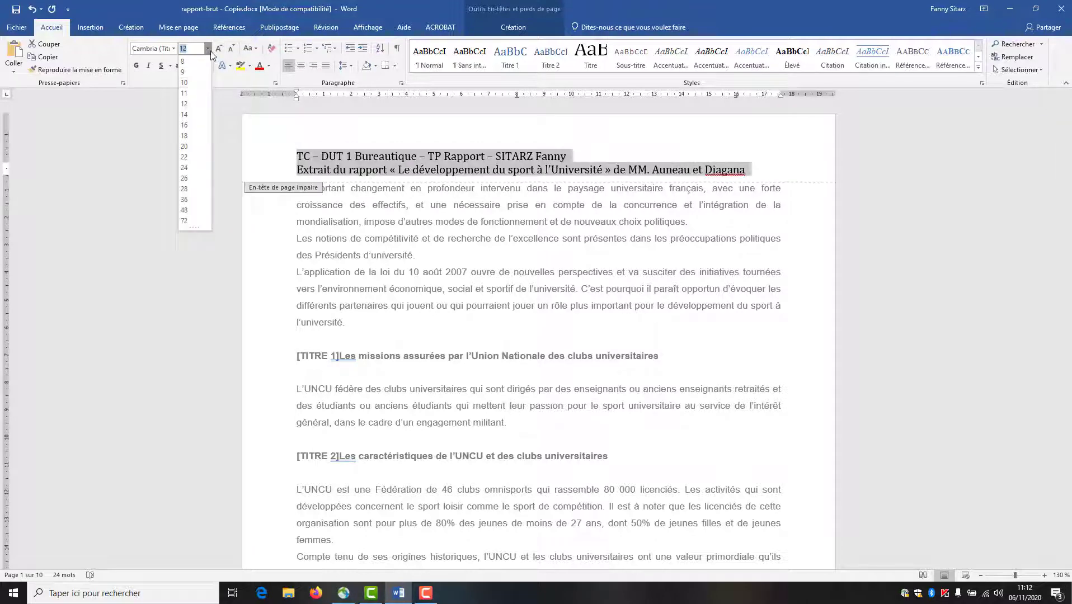
pyautogui.click(209, 49)
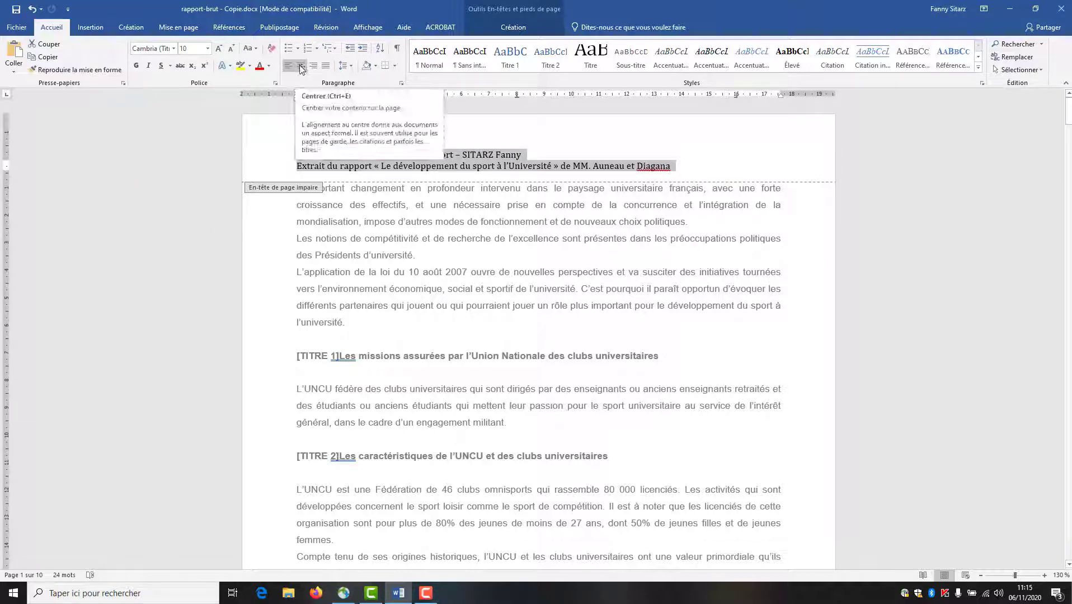
pyautogui.click(302, 66)
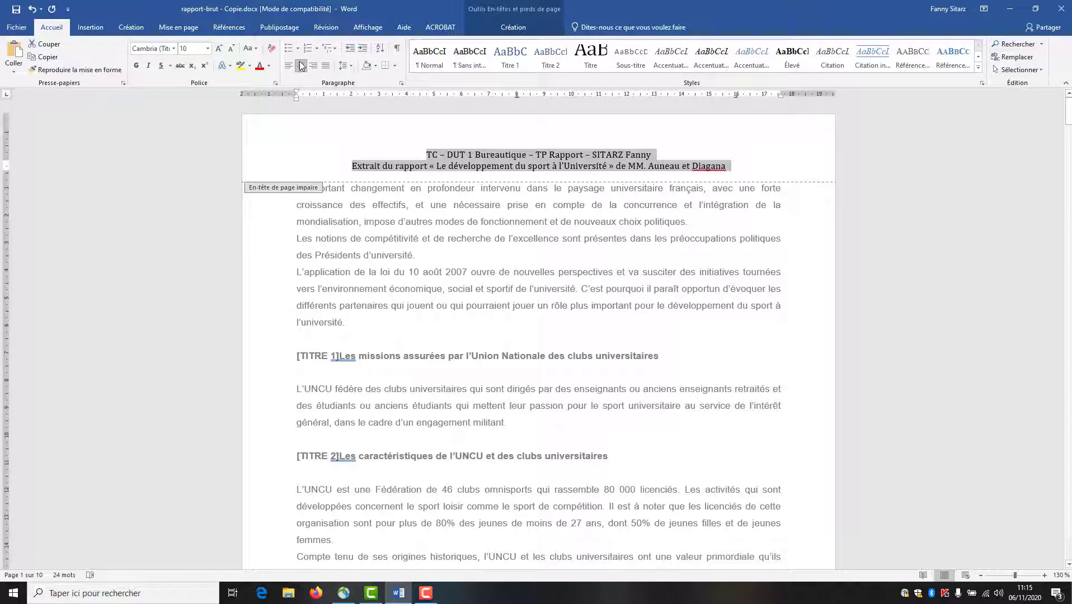
pyautogui.click(749, 172)
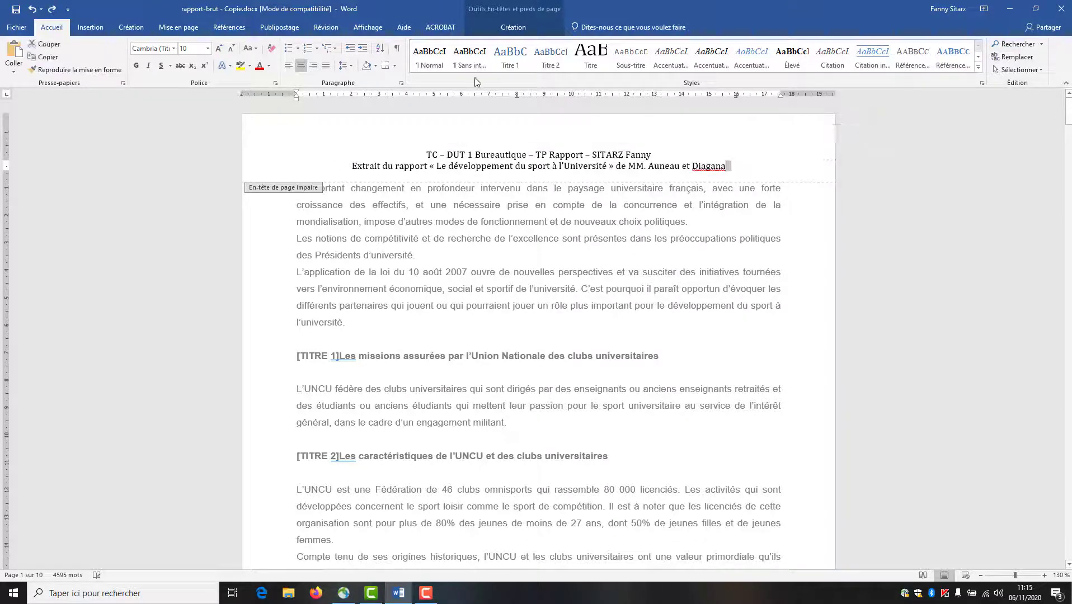
# - Lower the header and footer distances from the page edges to 1 cm
pyautogui.click(513, 27)
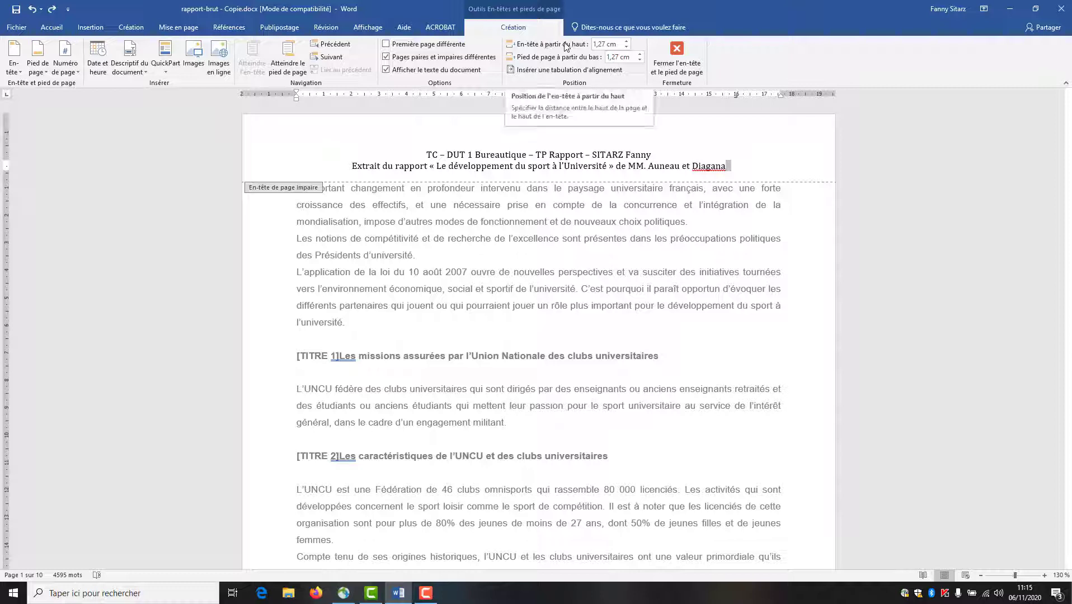
pyautogui.click(625, 47)
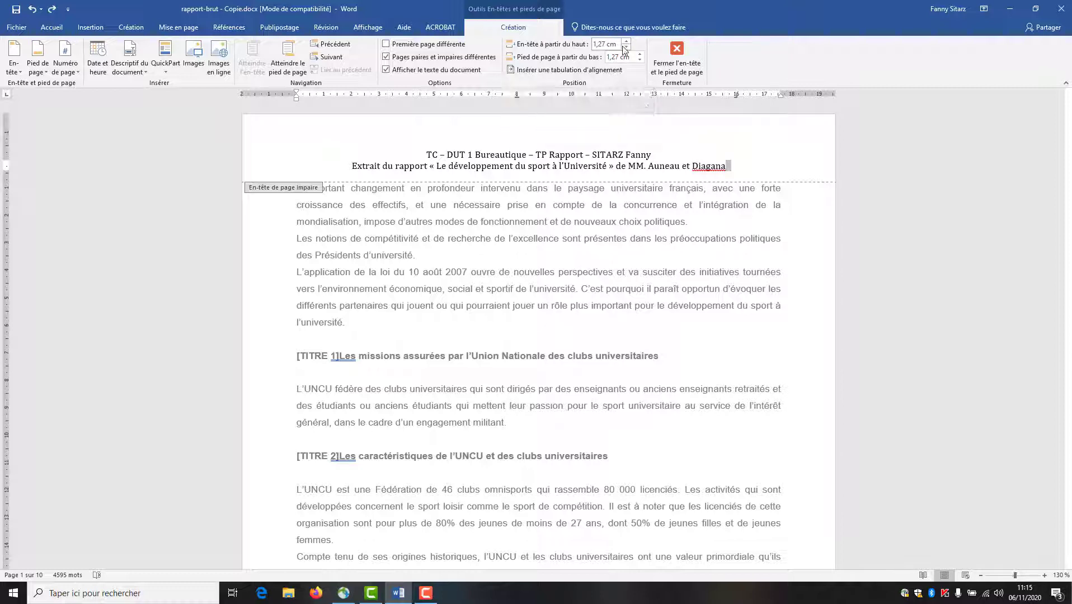
pyautogui.click(625, 47)
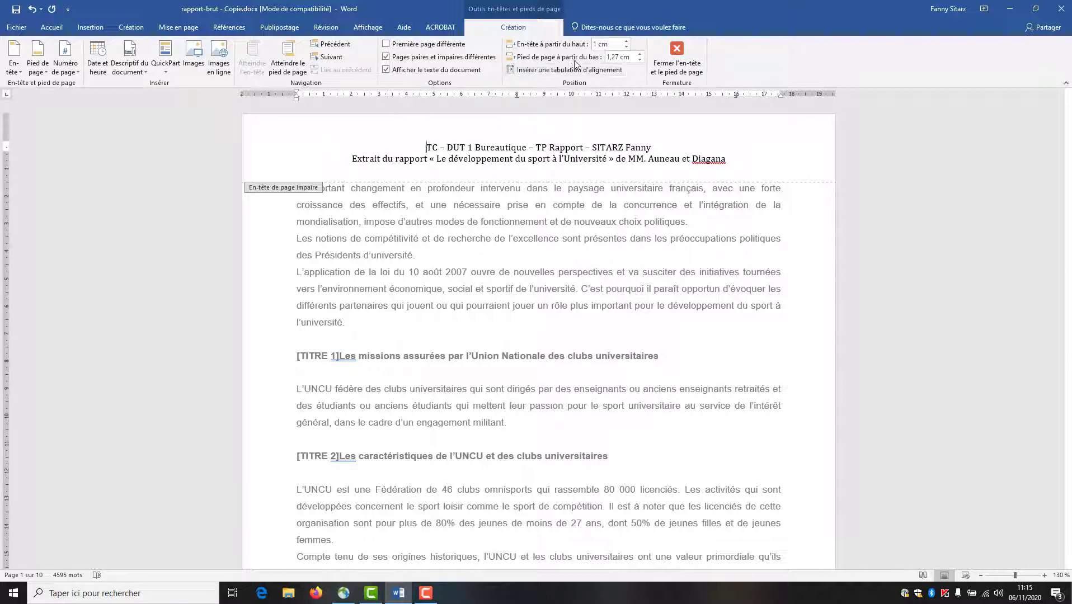
pyautogui.click(641, 60)
pyautogui.click(641, 60)
# - Close header editing and scroll through the pages back to the top of page 1
pyautogui.doubleClick(767, 292)
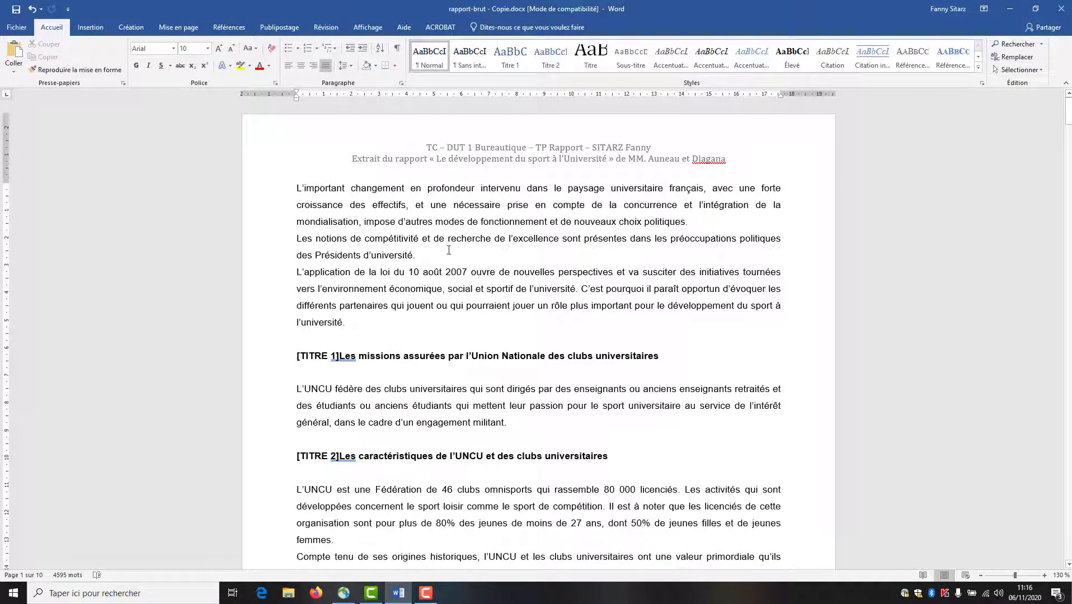
pyautogui.scroll(-10, 449, 250)
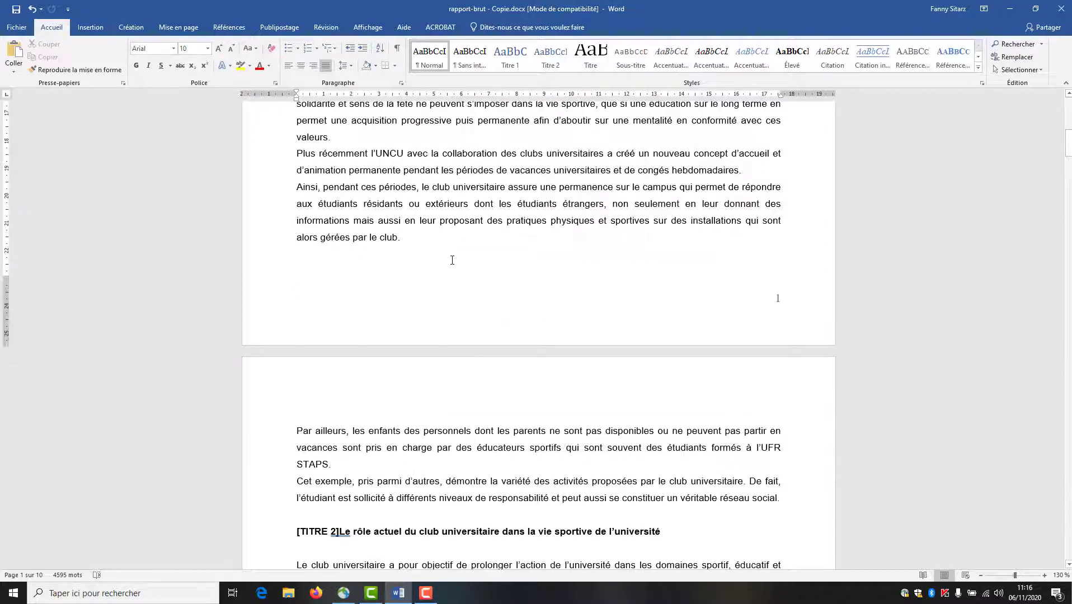
pyautogui.scroll(-10, 452, 261)
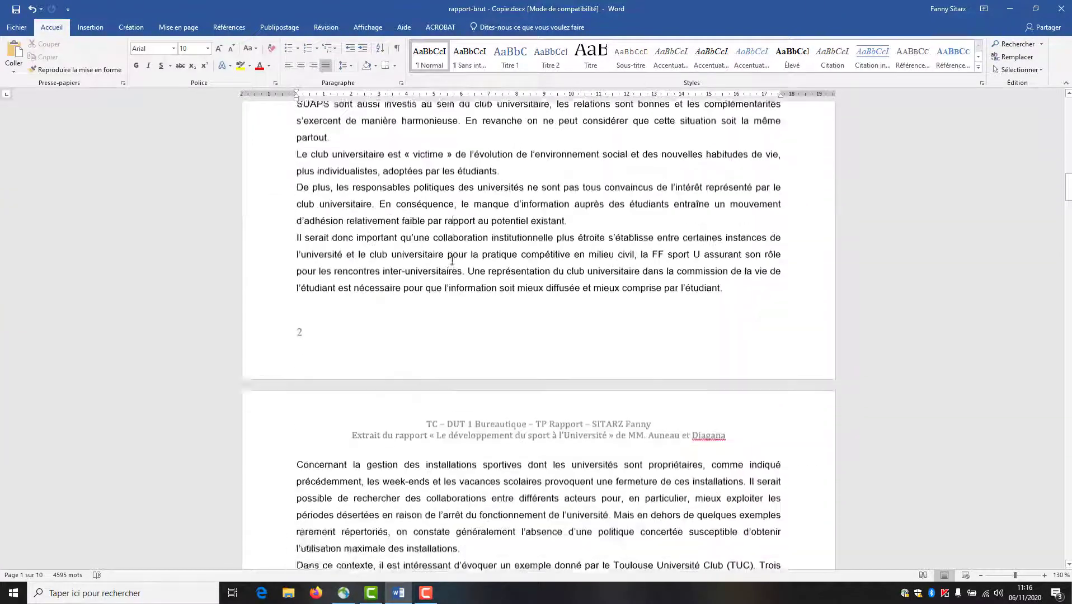
pyautogui.scroll(10, 452, 260)
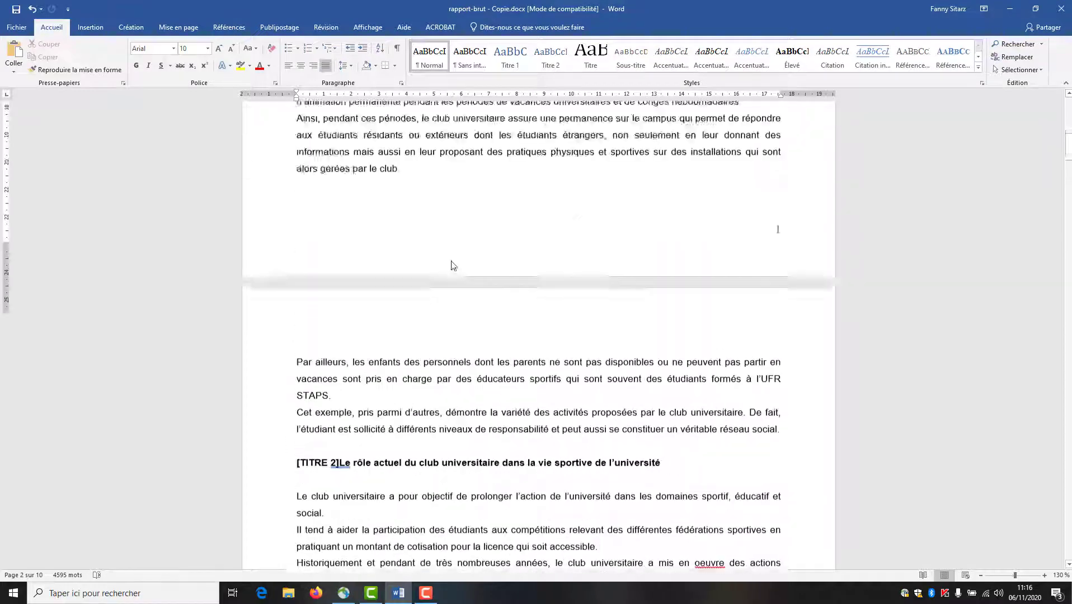
pyautogui.scroll(12, 453, 265)
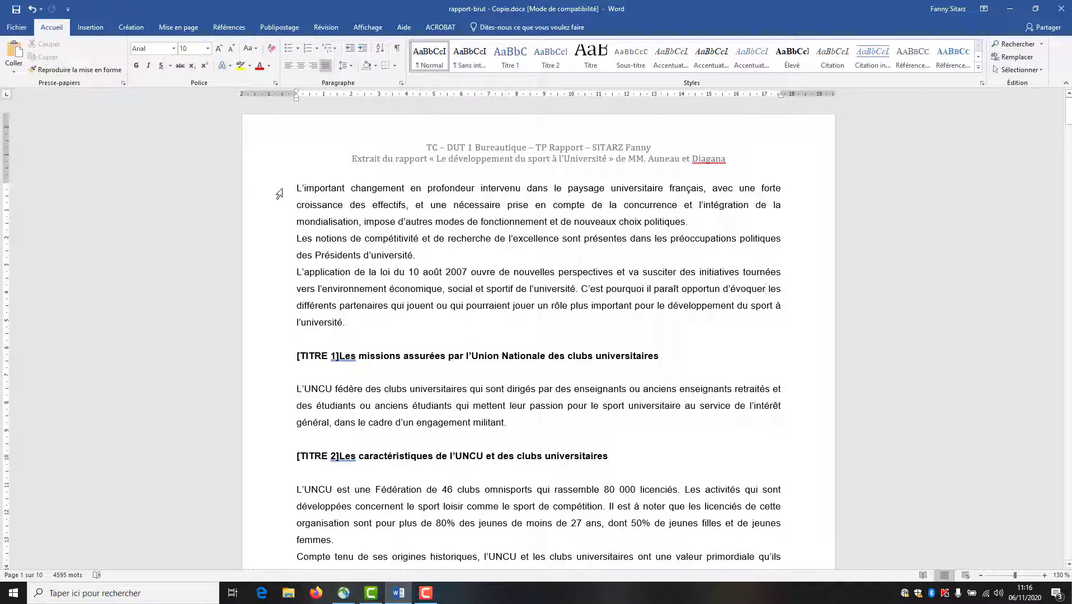
# - Set the opening paragraphs in two columns with a separating line between them
pyautogui.moveTo(278, 194); pyautogui.dragTo(298, 328)
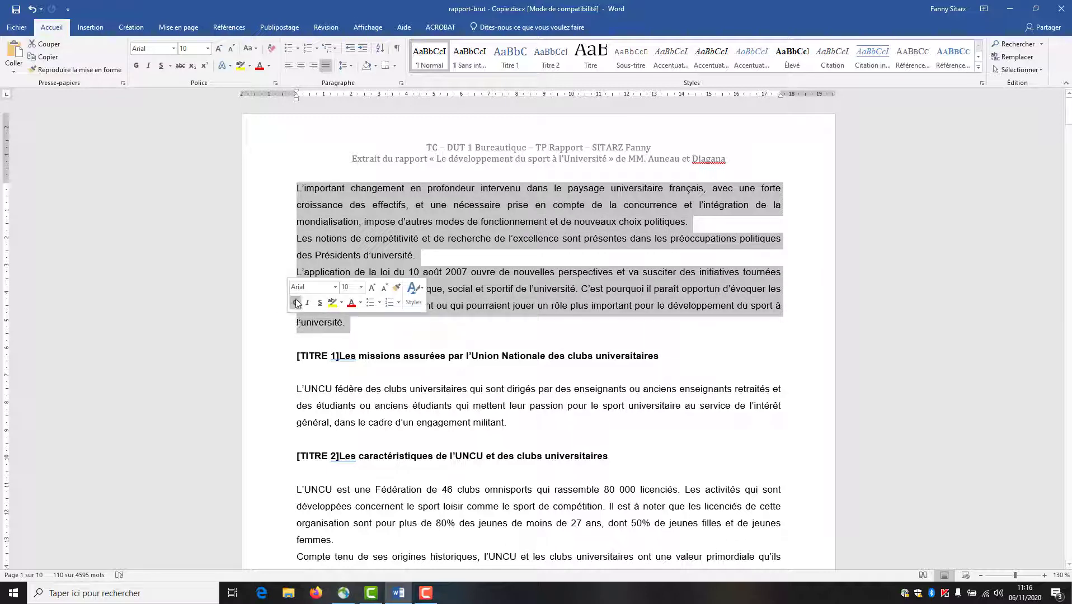
pyautogui.click(178, 27)
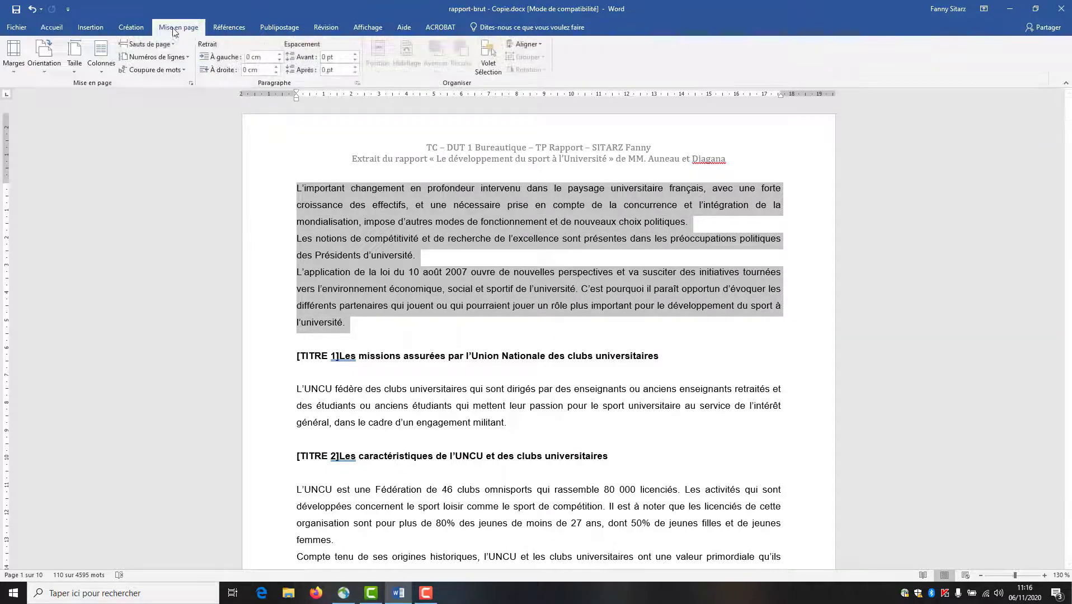
pyautogui.click(102, 74)
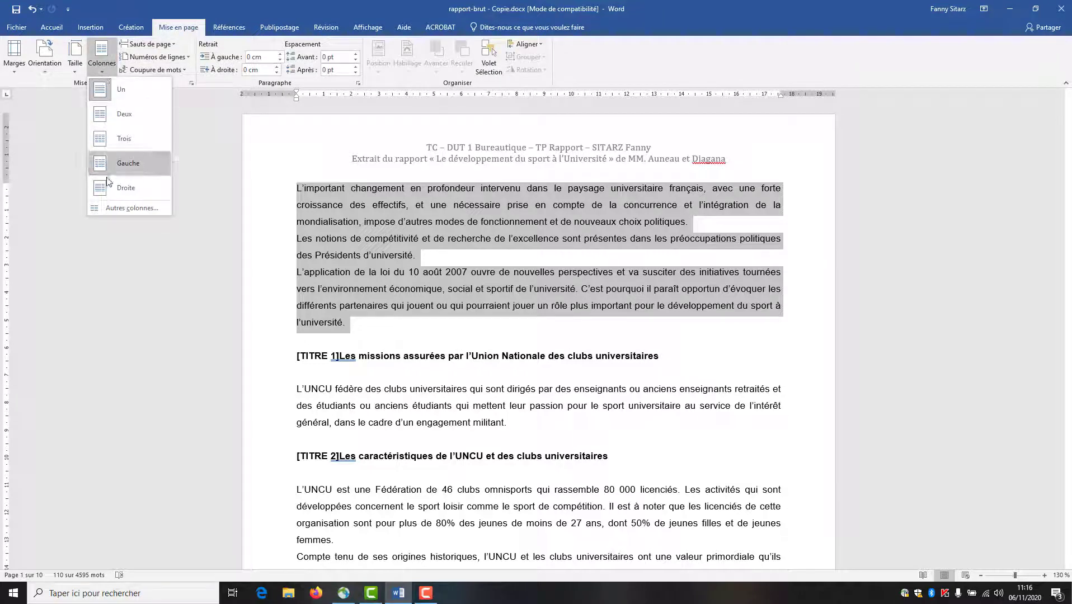
pyautogui.click(128, 208)
pyautogui.click(491, 228)
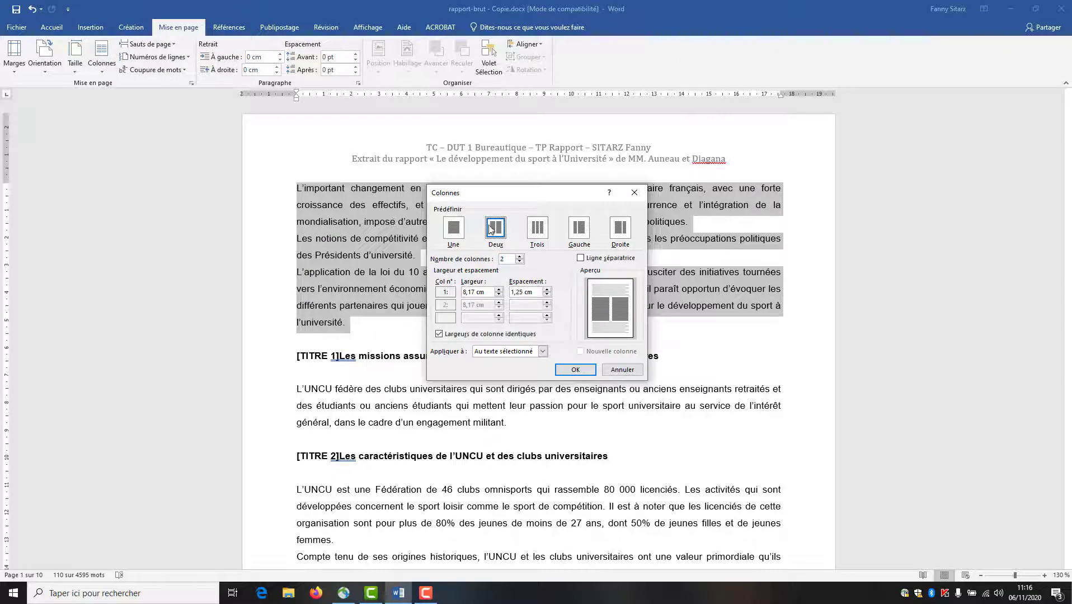
pyautogui.click(580, 259)
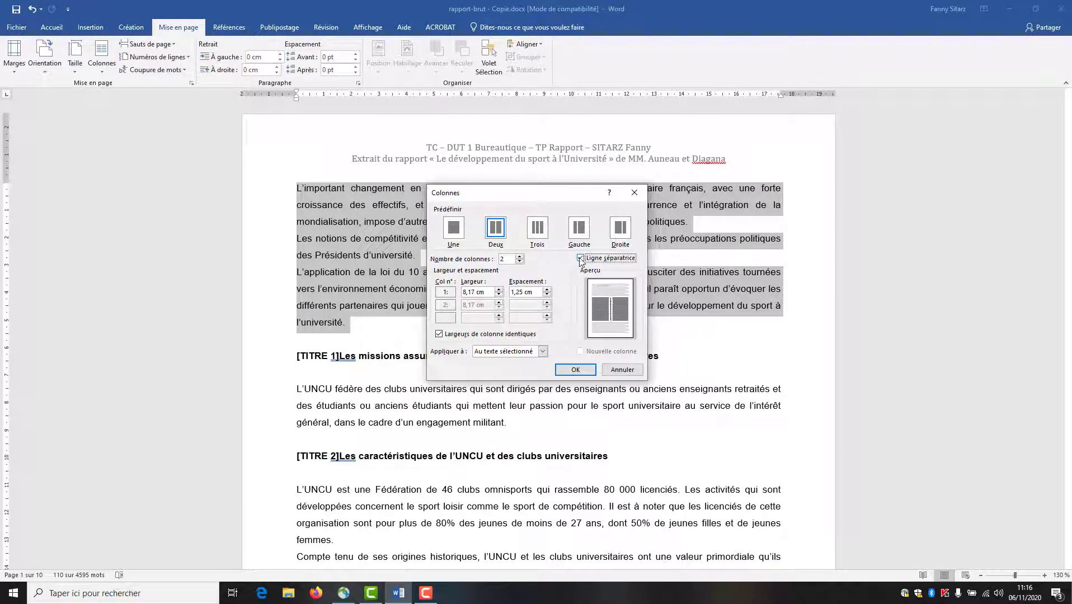
pyautogui.click(583, 369)
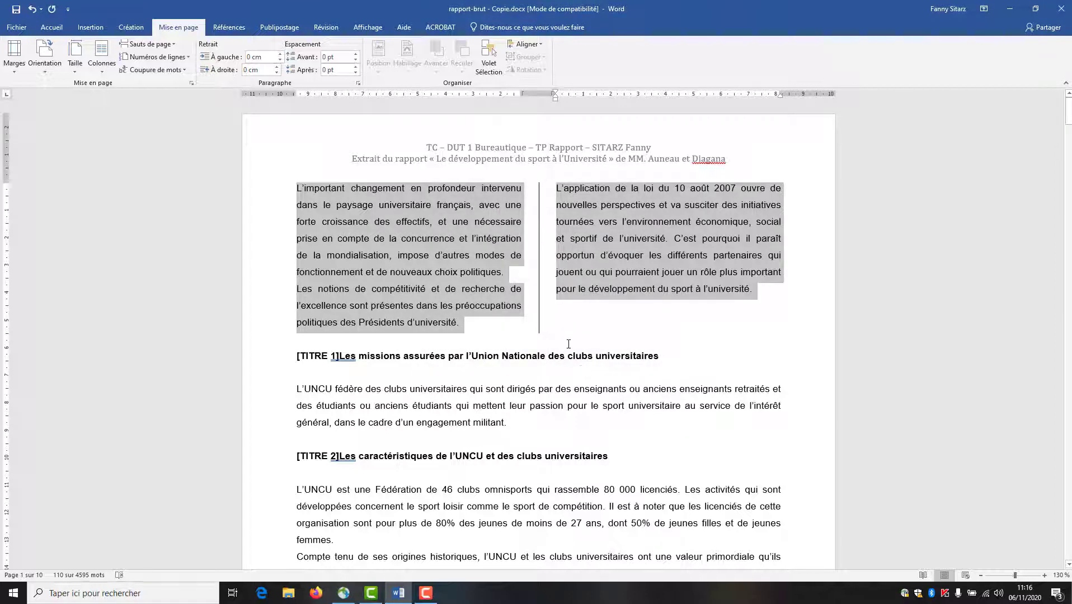
pyautogui.click(569, 344)
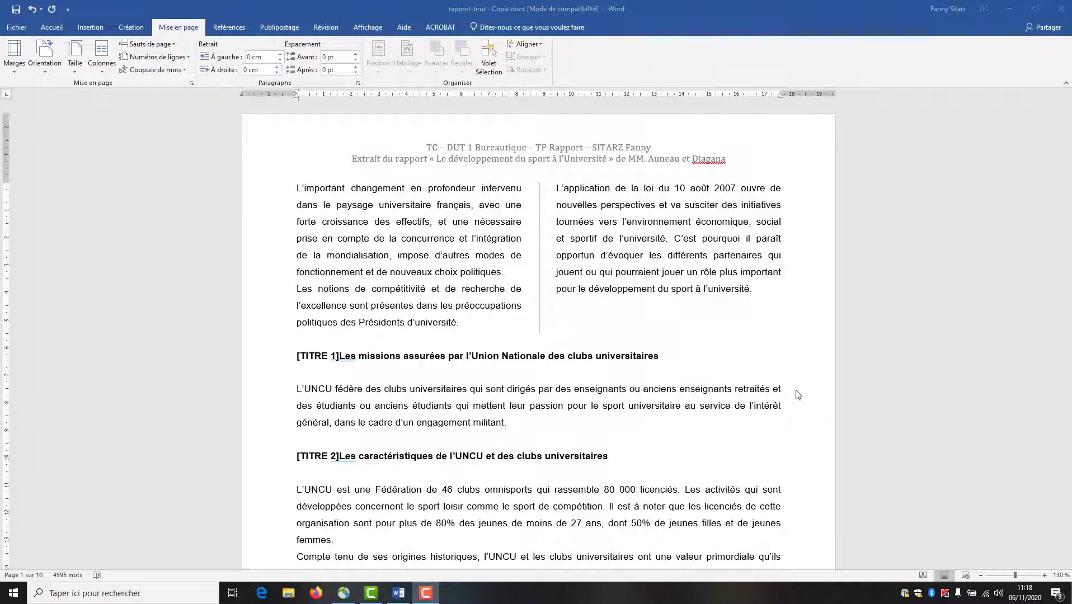
pyautogui.scroll(-5, 271, 294)
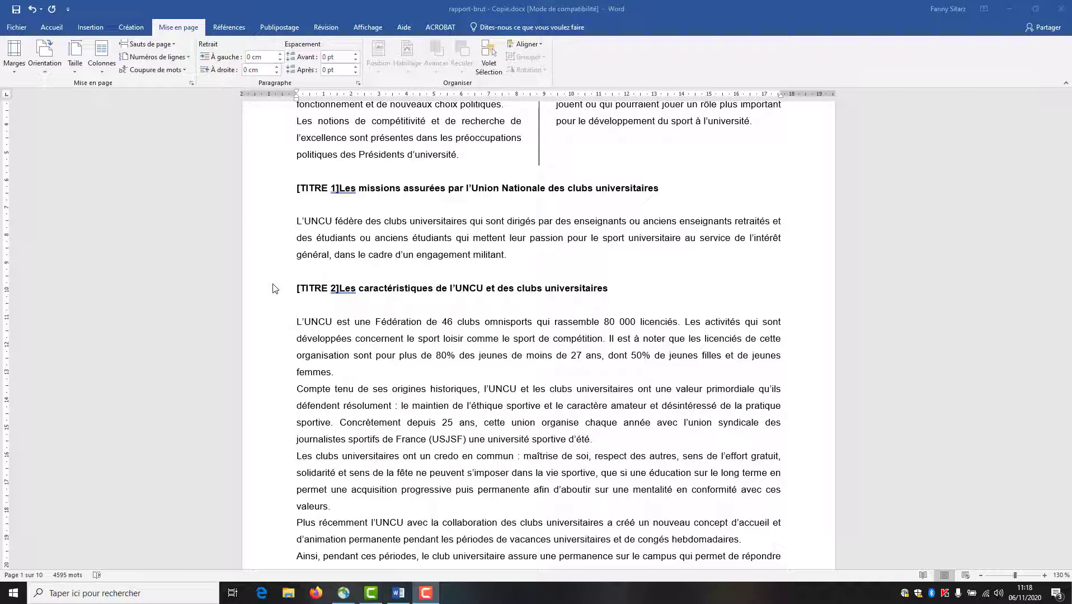
pyautogui.scroll(2, 267, 303)
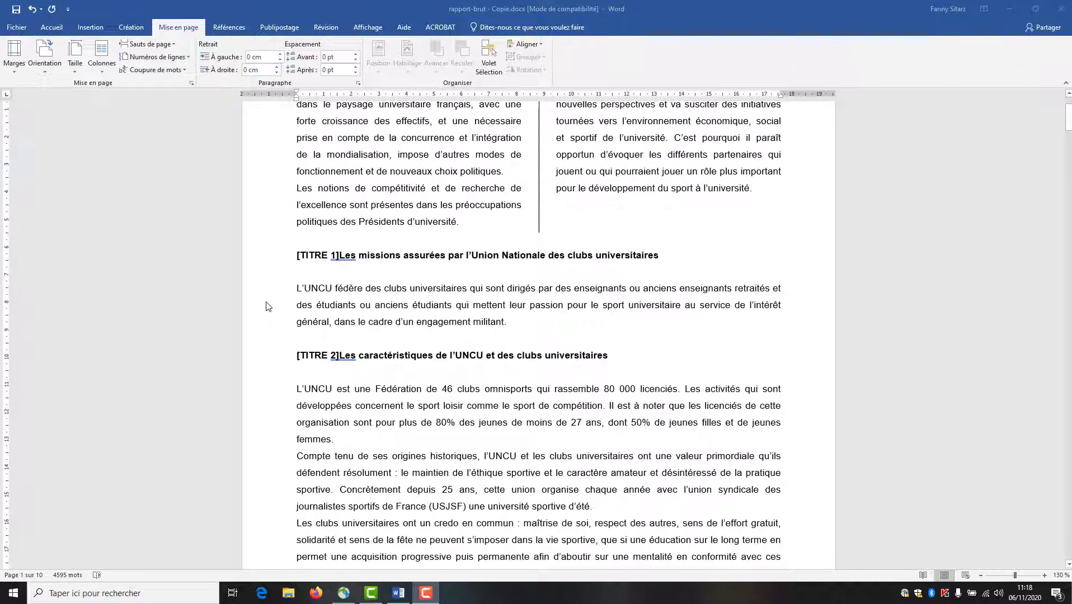
pyautogui.scroll(1, 269, 305)
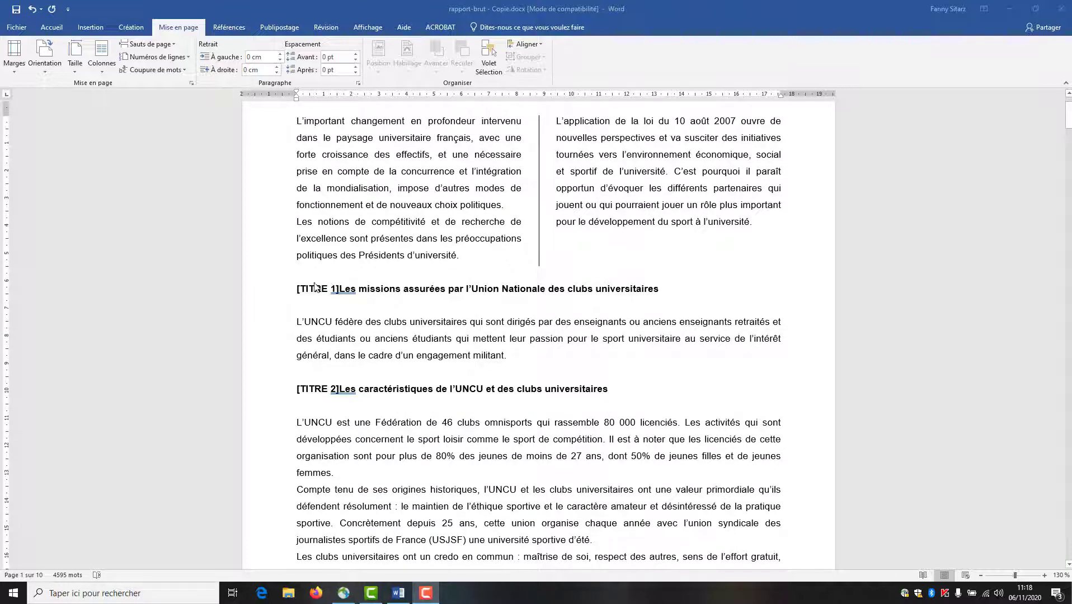
# - Multi-select the [TITRE 1] headings, including Le rôle potentiel and Rôle de l'Etat
pyautogui.click(268, 295)
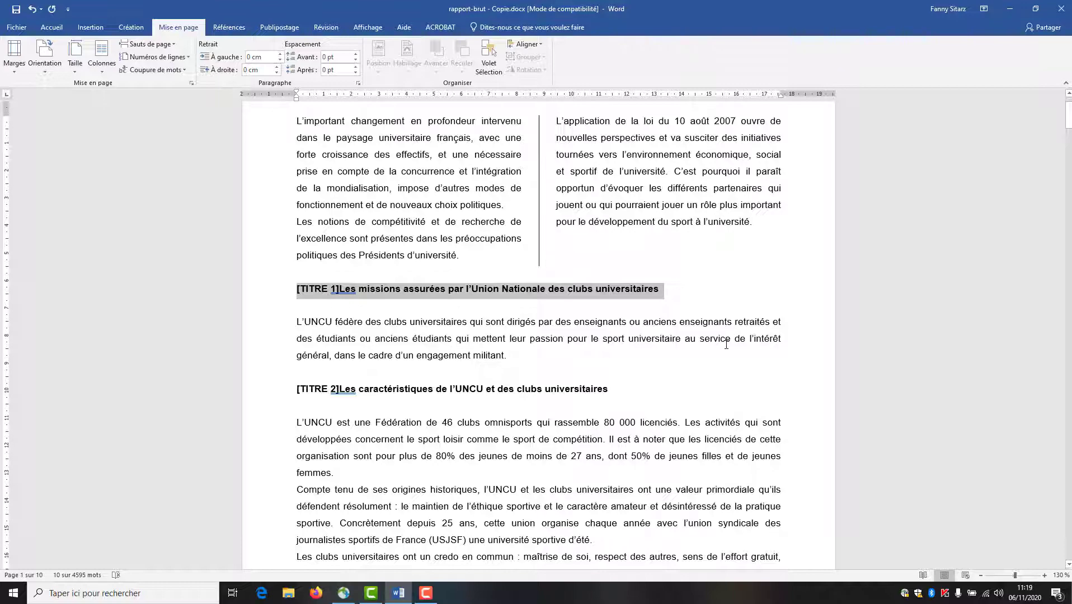
pyautogui.scroll(-15, 448, 401)
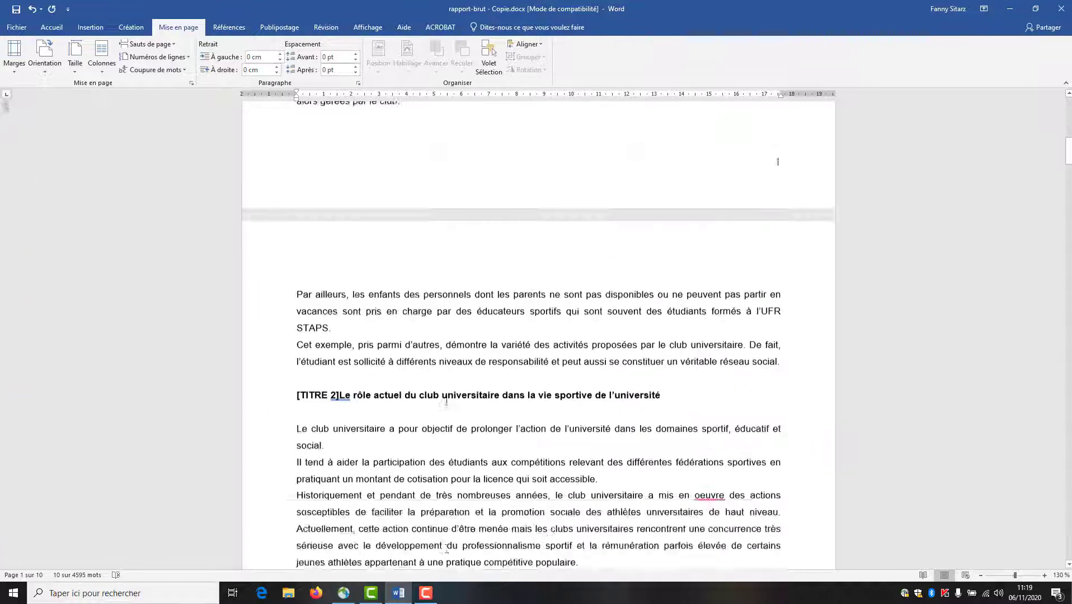
pyautogui.scroll(-18, 448, 401)
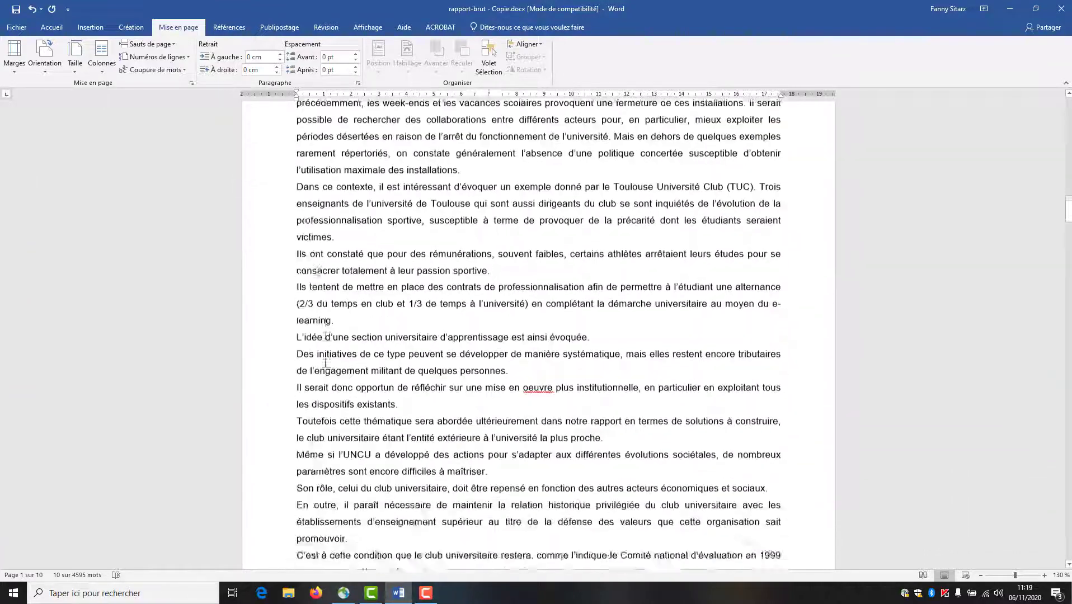
pyautogui.scroll(-3, 326, 362)
pyautogui.keyDown('ctrl'); pyautogui.click(272, 258); pyautogui.keyUp('ctrl')
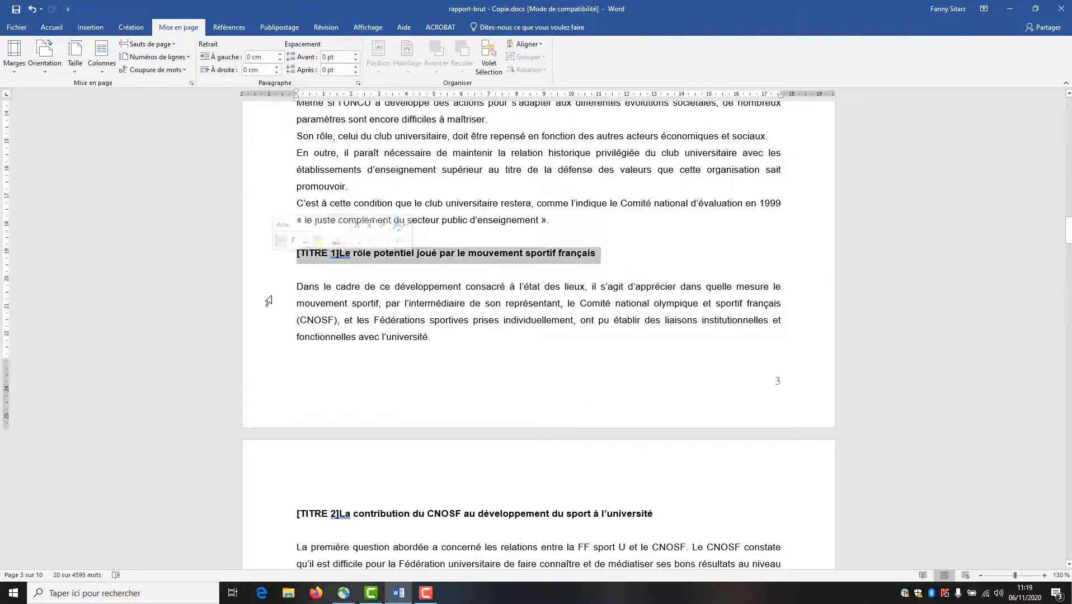
pyautogui.scroll(-12, 257, 372)
pyautogui.scroll(-9, 261, 373)
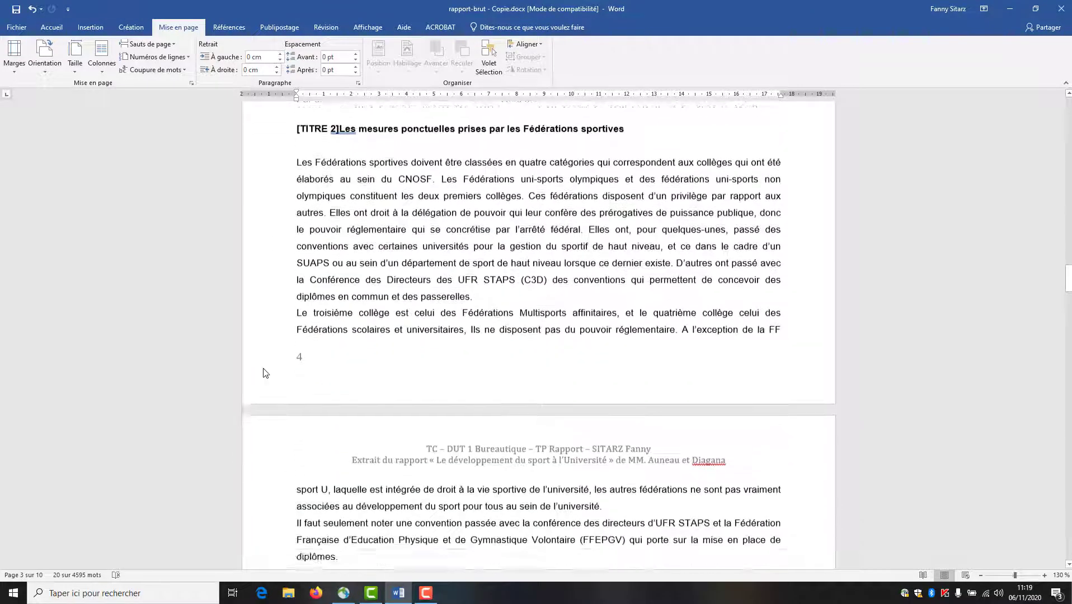
pyautogui.keyDown('ctrl'); pyautogui.click(267, 344); pyautogui.keyUp('ctrl')
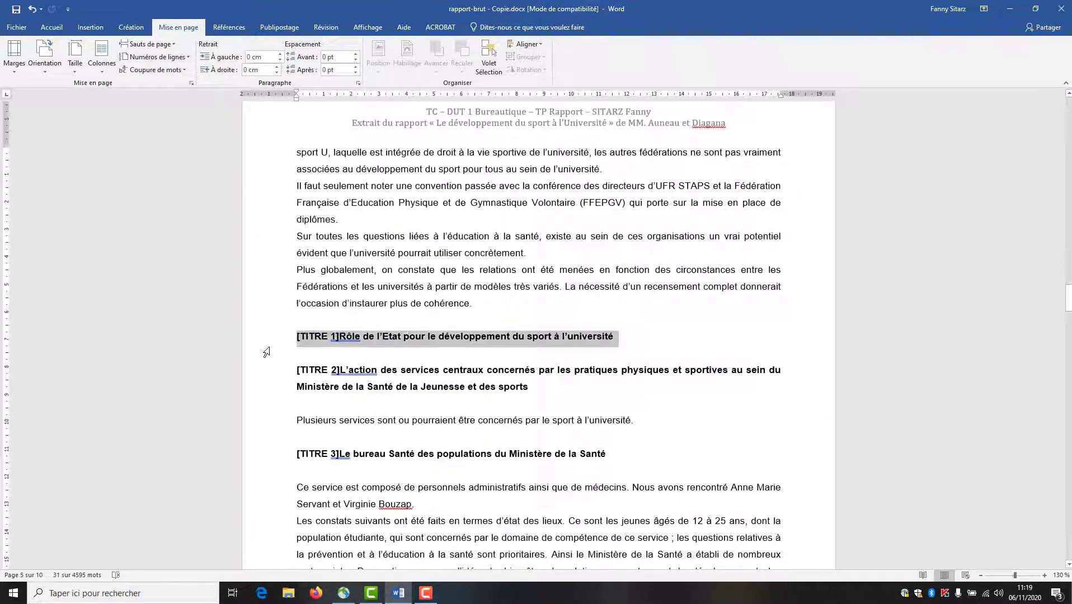
pyautogui.scroll(-18, 266, 353)
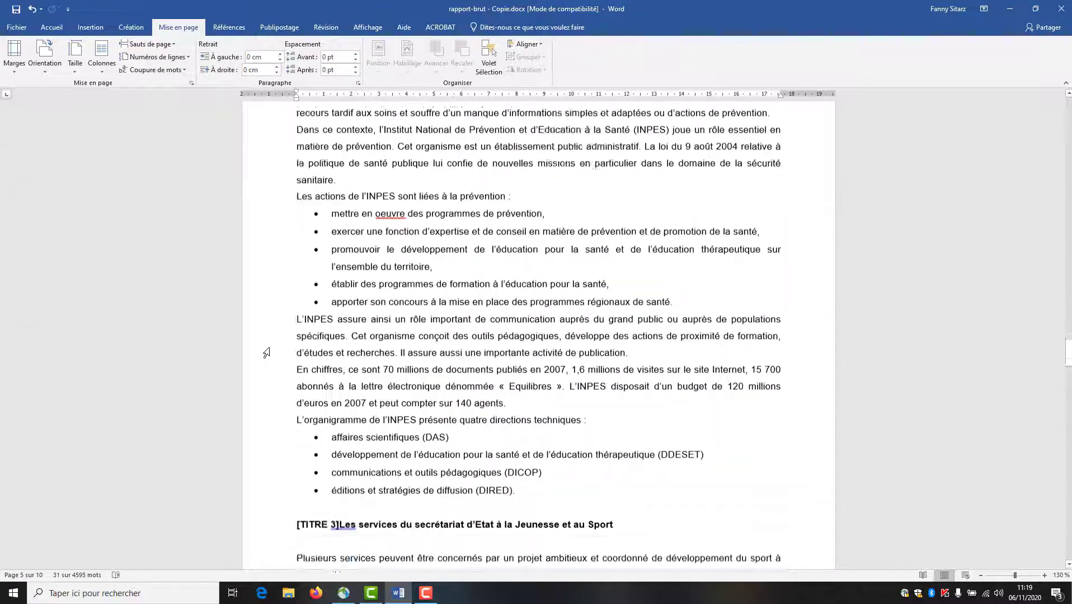
pyautogui.scroll(-12, 266, 352)
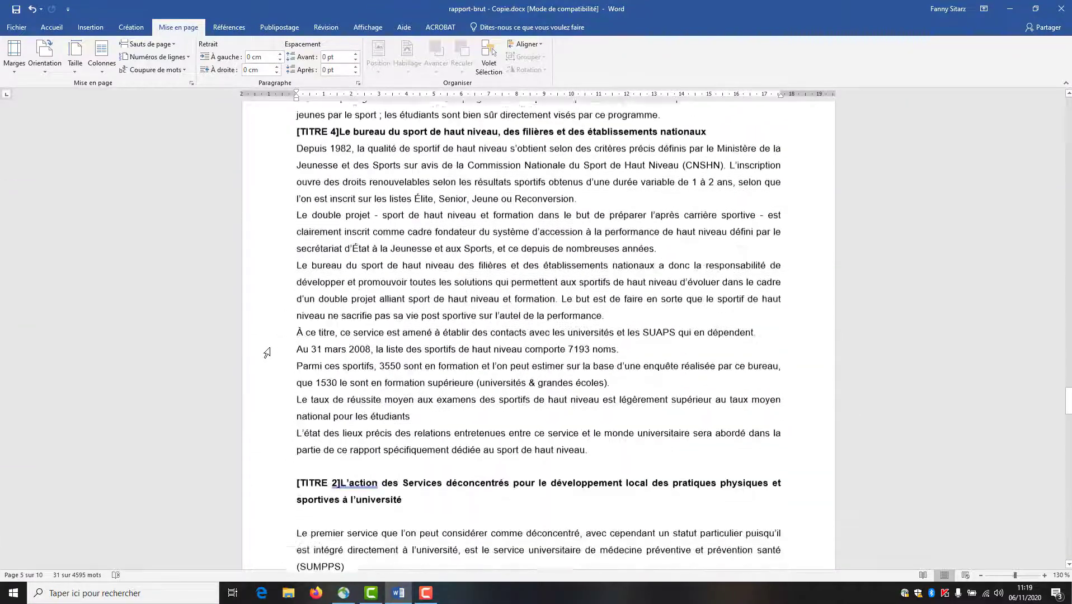
pyautogui.scroll(-18, 266, 352)
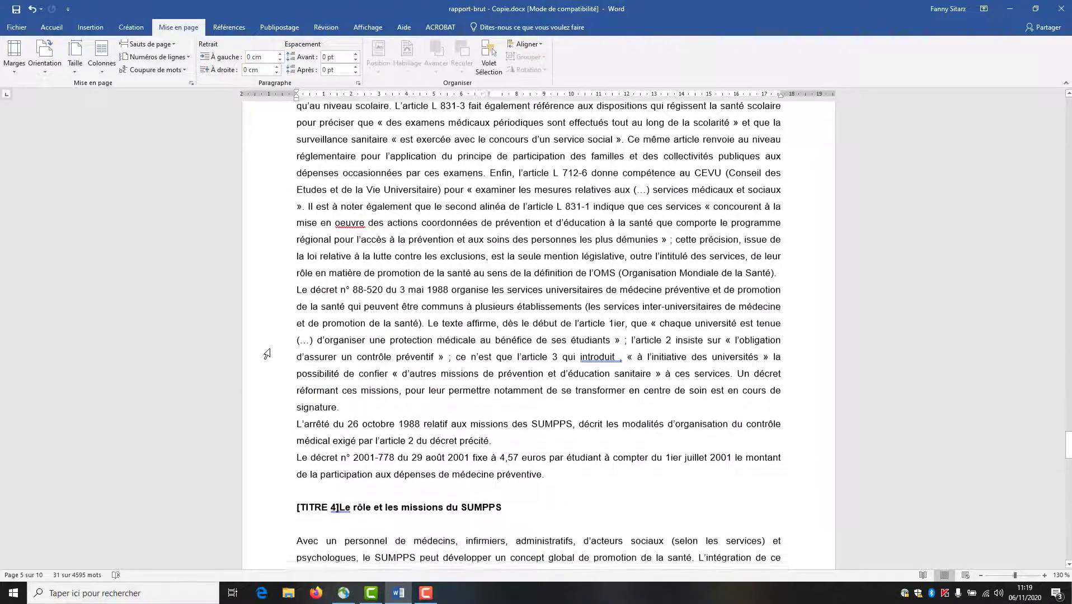
pyautogui.scroll(-18, 267, 353)
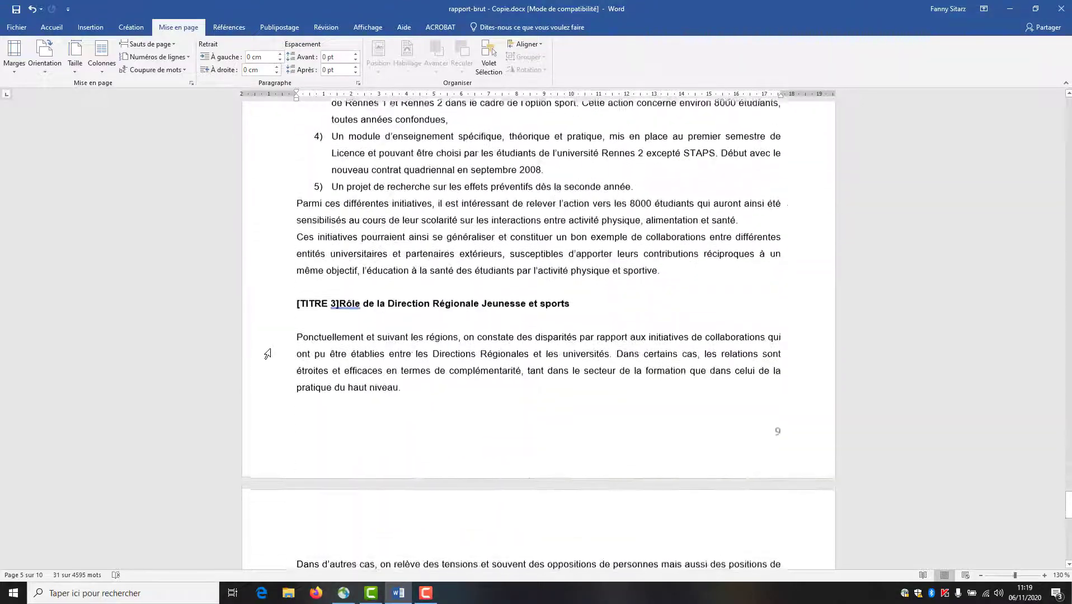
pyautogui.scroll(-13, 268, 354)
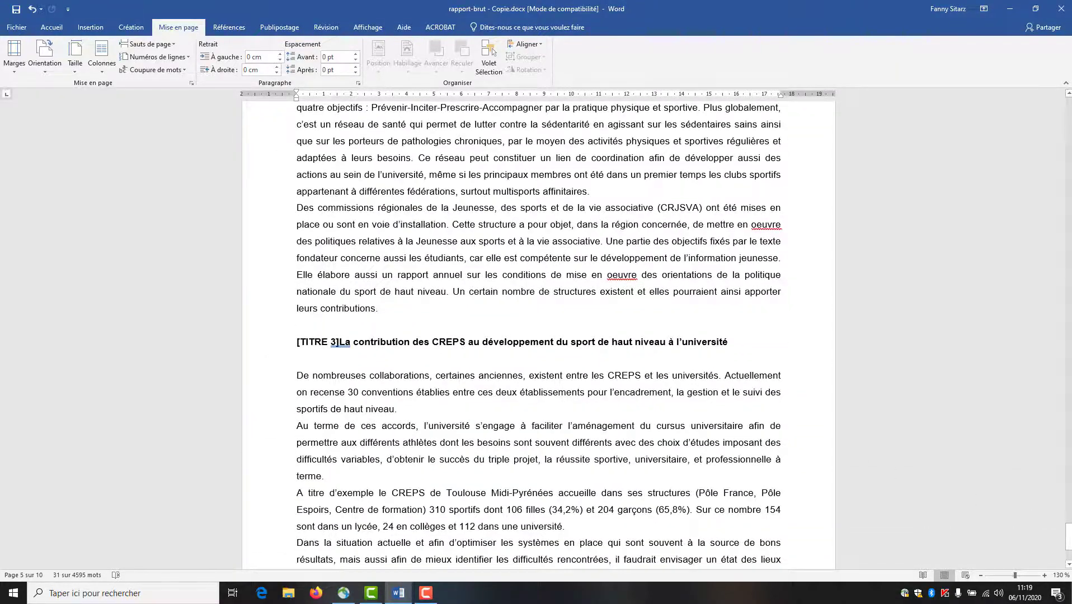
pyautogui.moveTo(1069, 537); pyautogui.dragTo(1067, 96)
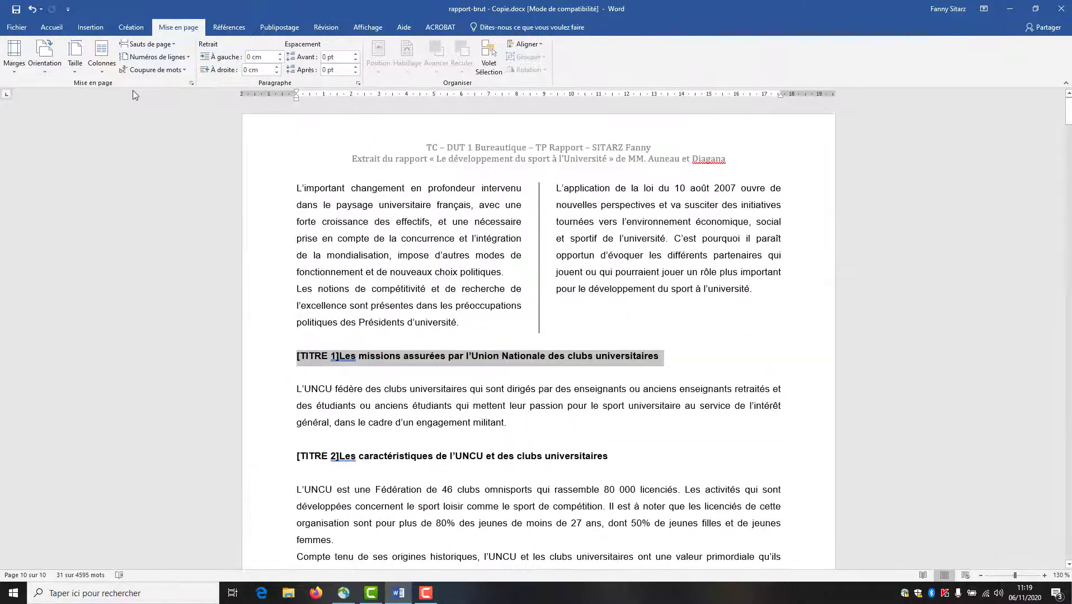
pyautogui.click(52, 28)
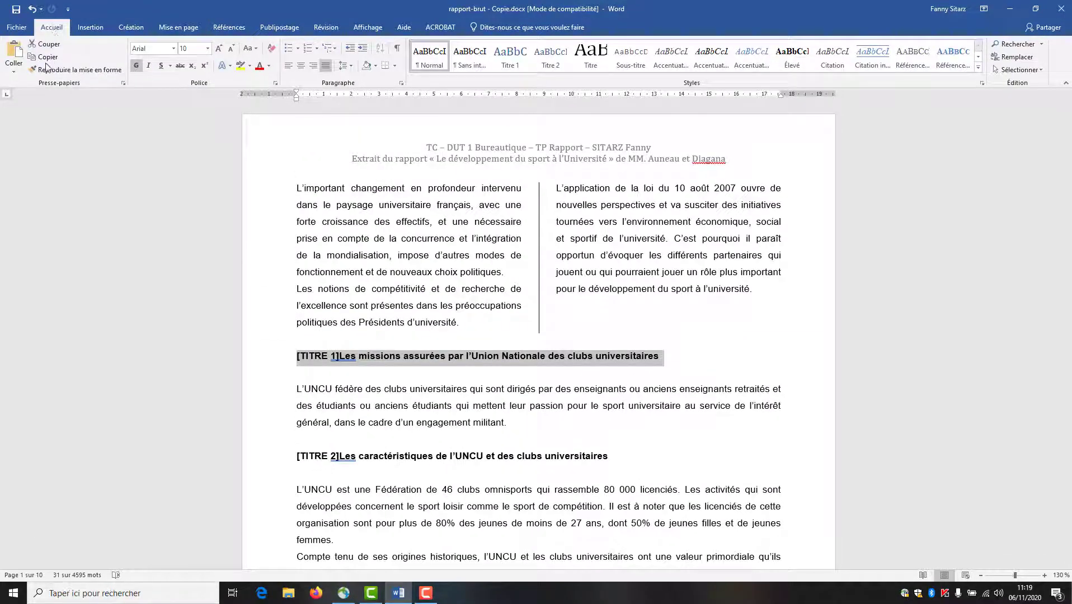
# - Apply Titre 1 to the selected headings and change the style's font to Arial
pyautogui.click(513, 66)
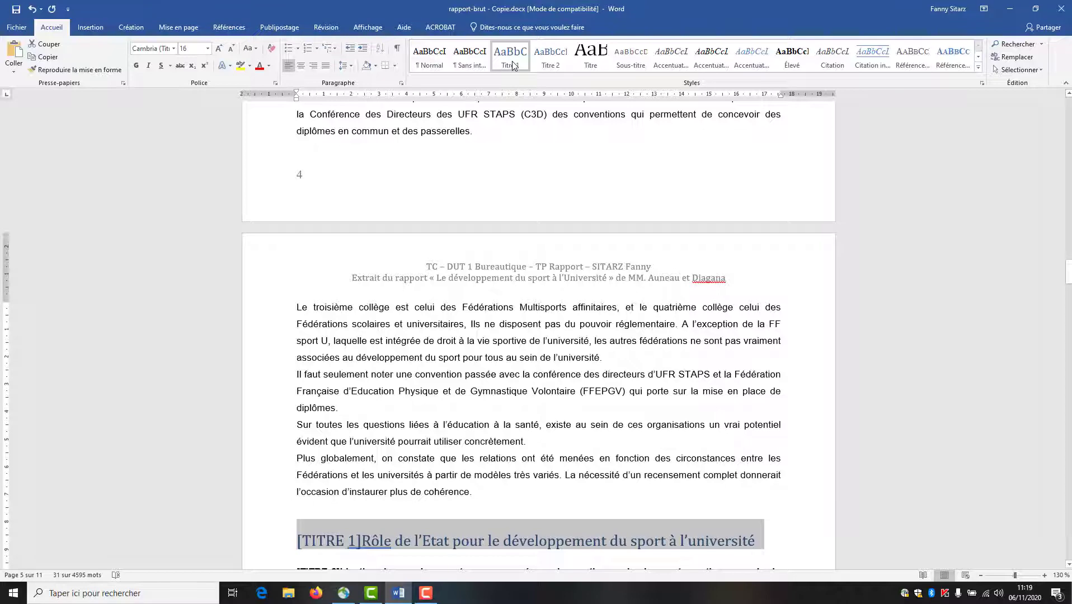
pyautogui.rightClick(513, 65)
pyautogui.click(528, 78)
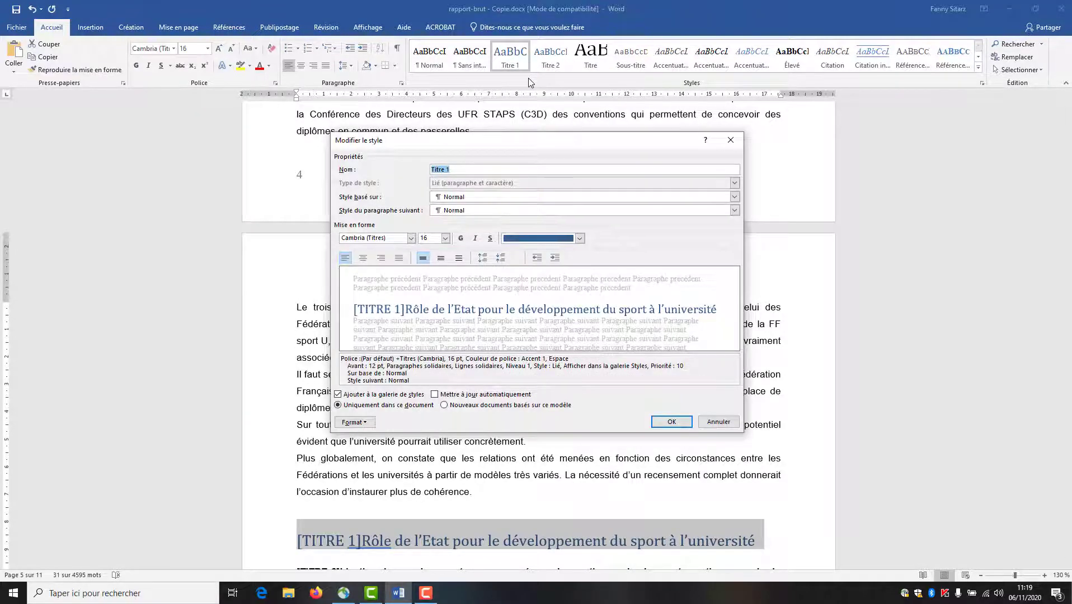
pyautogui.click(434, 240)
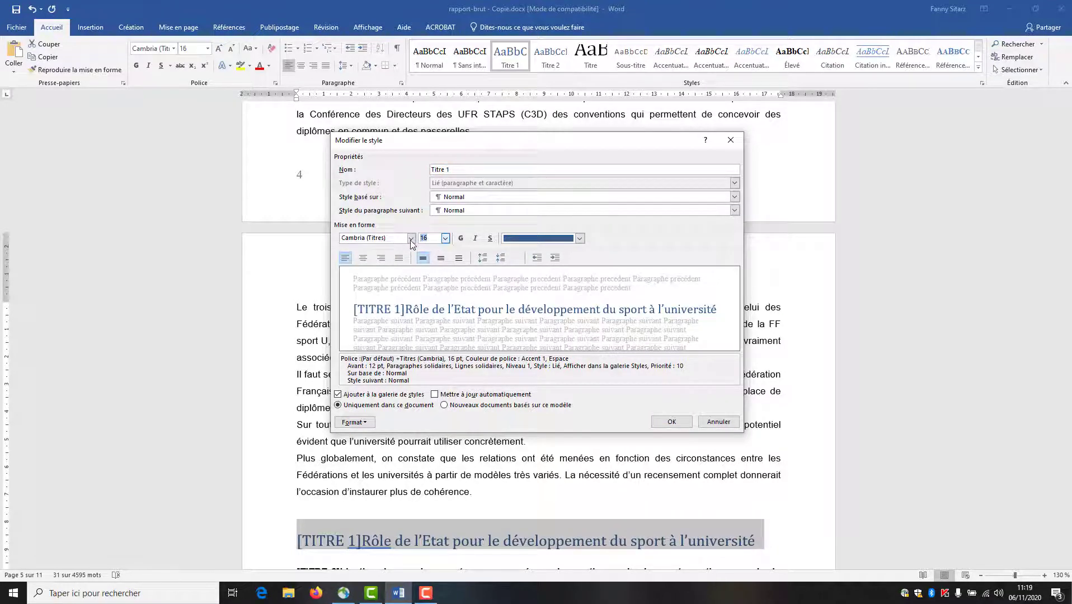
pyautogui.click(411, 238)
pyautogui.click(384, 289)
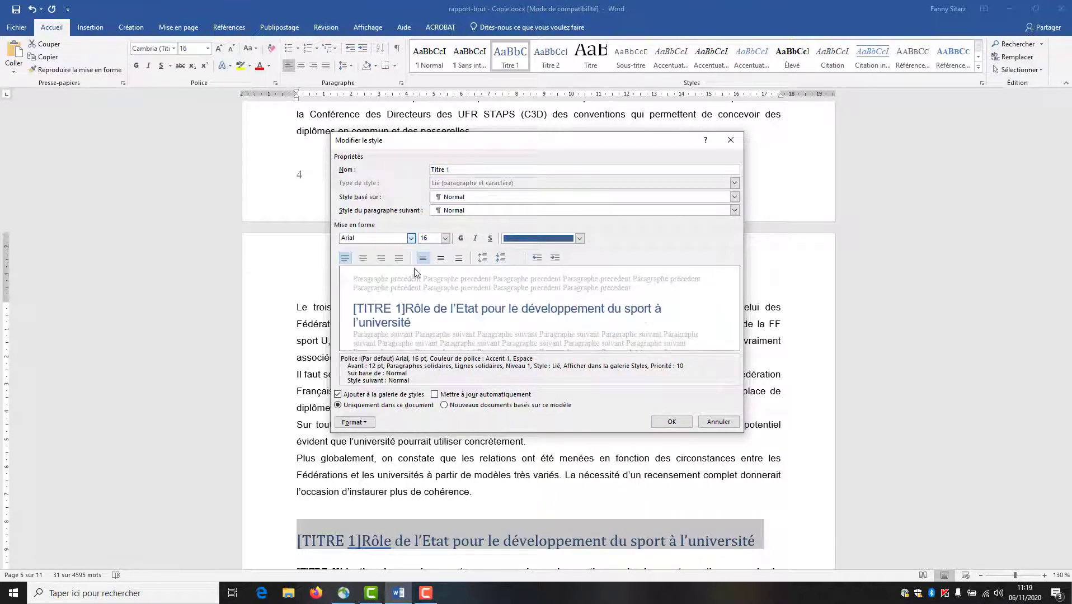
# - Make the Titre 1 style bold and underlined, then review the restyled headings
pyautogui.click(462, 239)
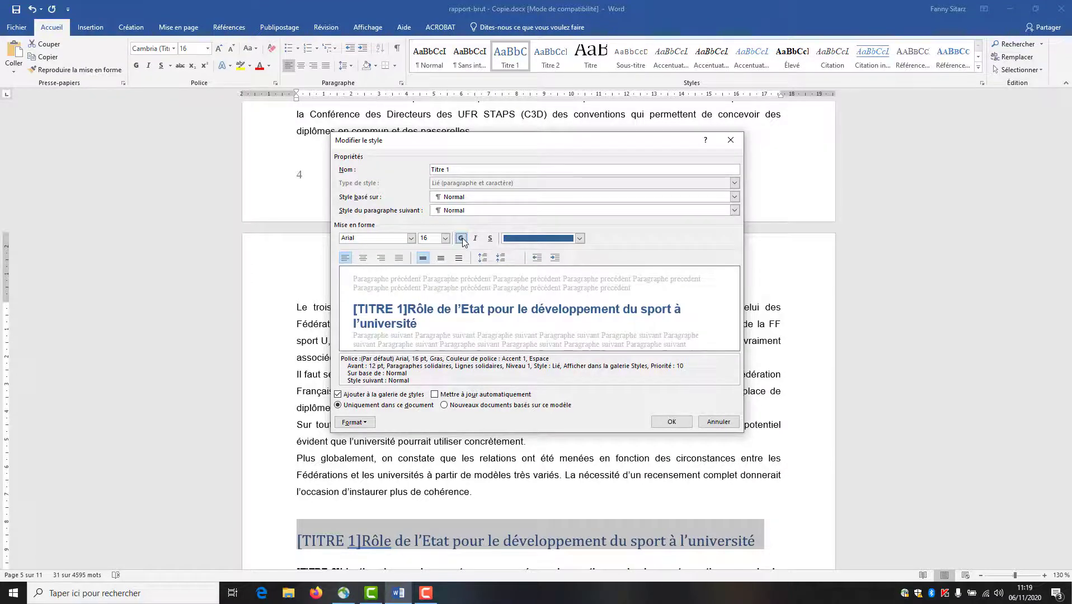
pyautogui.click(490, 239)
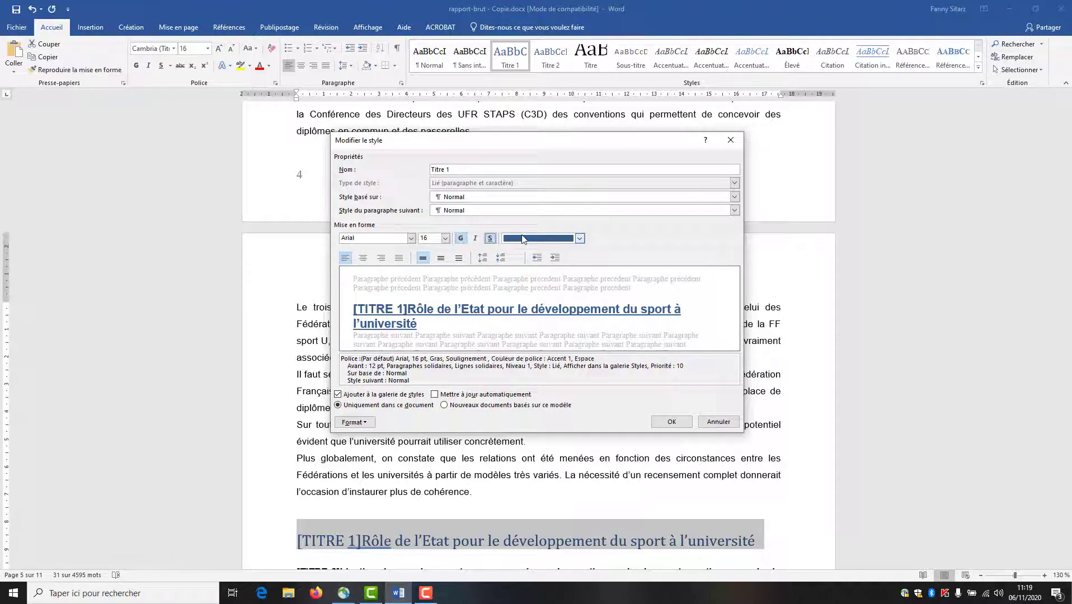
pyautogui.click(681, 427)
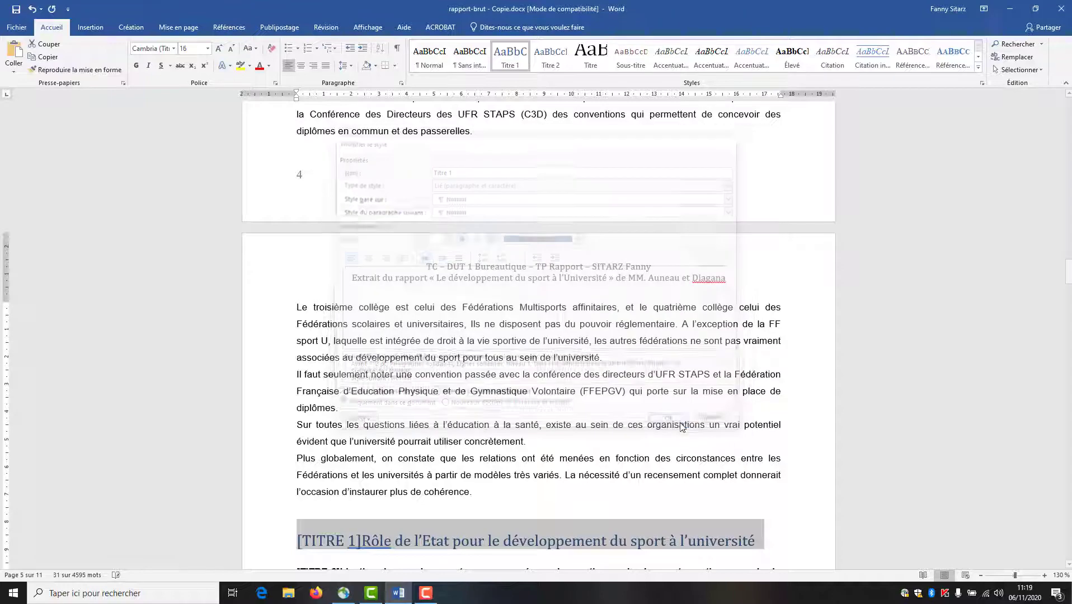
pyautogui.click(681, 424)
pyautogui.scroll(-3, 681, 423)
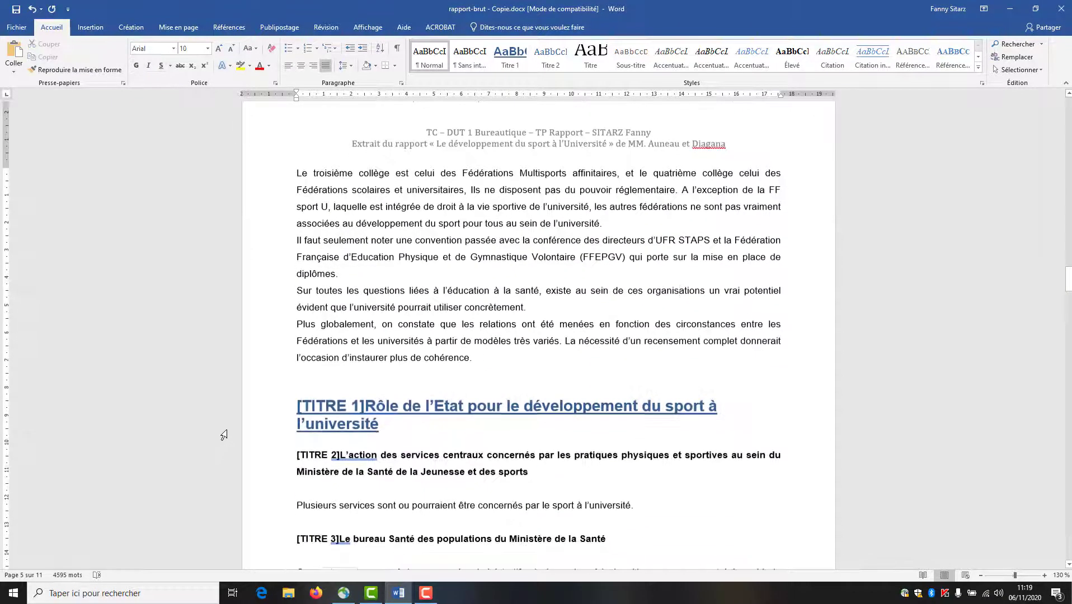
pyautogui.scroll(-20, 228, 433)
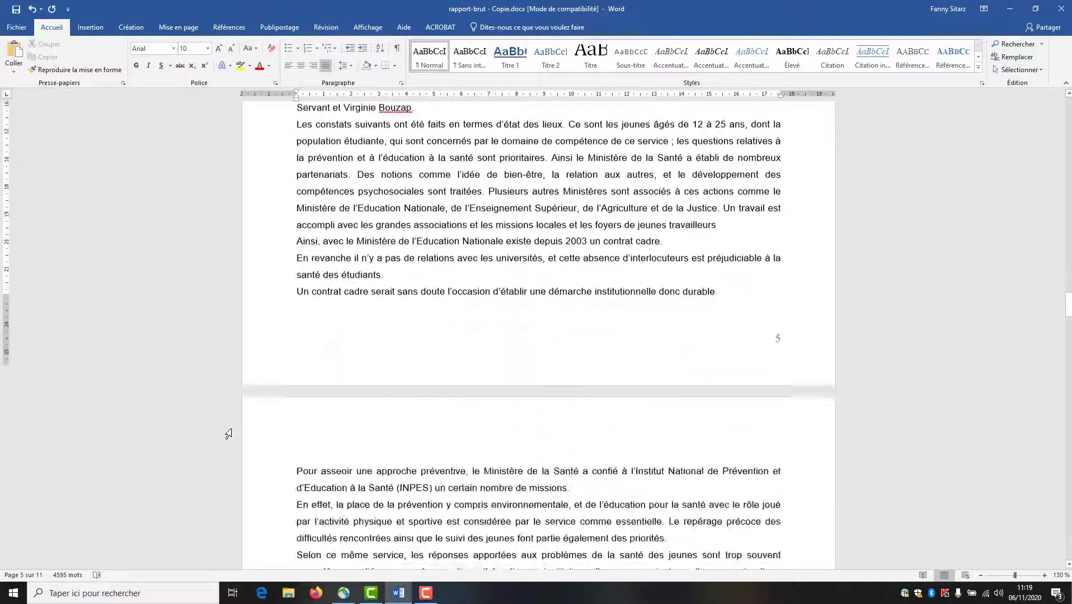
pyautogui.scroll(-16, 220, 482)
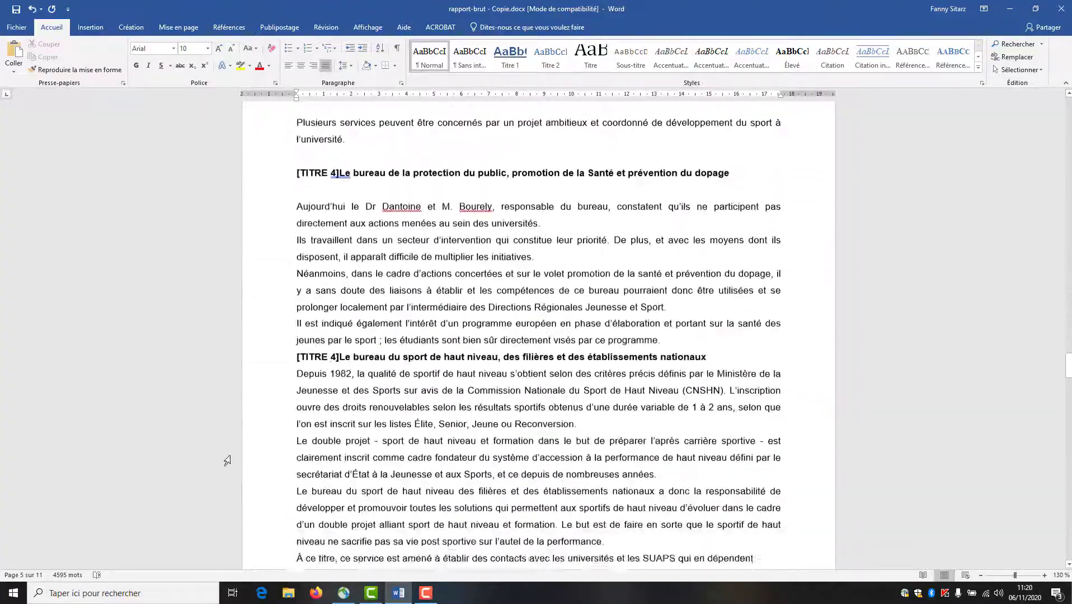
pyautogui.moveTo(1068, 377); pyautogui.dragTo(1050, 118)
# - Select the first [TITRE 2] heading, then add the club's current role and CNOSF contribution headings
pyautogui.click(708, 473)
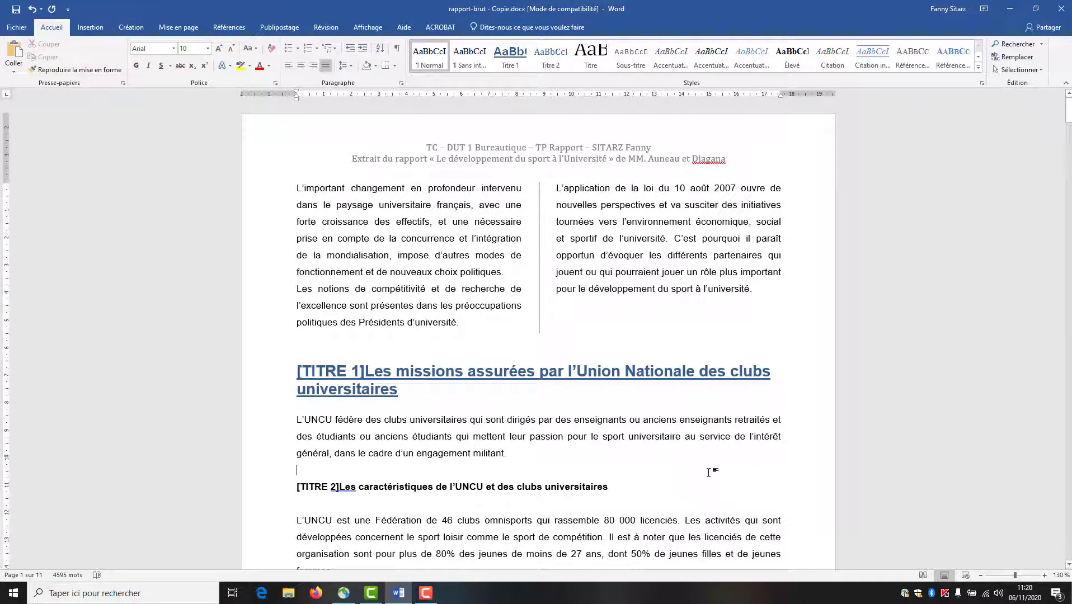
pyautogui.scroll(-2, 280, 511)
pyautogui.click(283, 421)
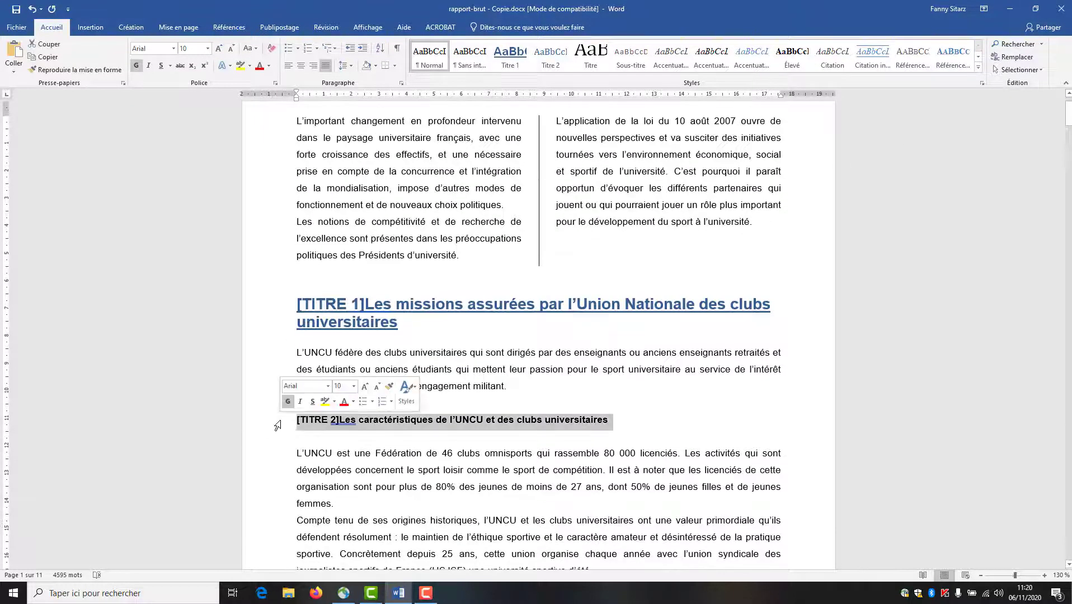
pyautogui.scroll(-1, 544, 444)
pyautogui.scroll(-15, 544, 443)
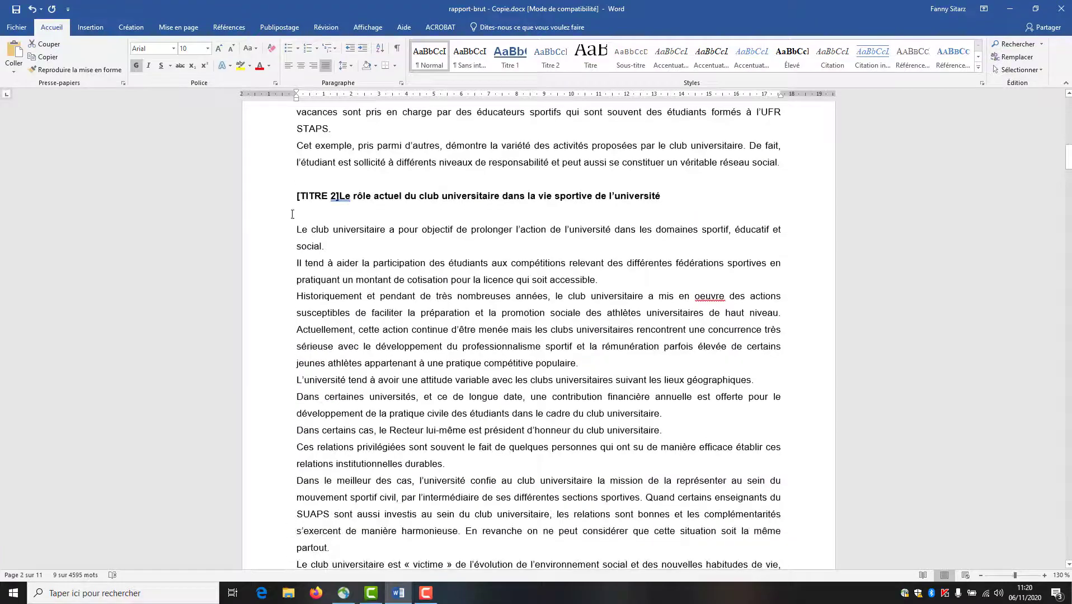
pyautogui.click(280, 199)
pyautogui.scroll(-20, 293, 421)
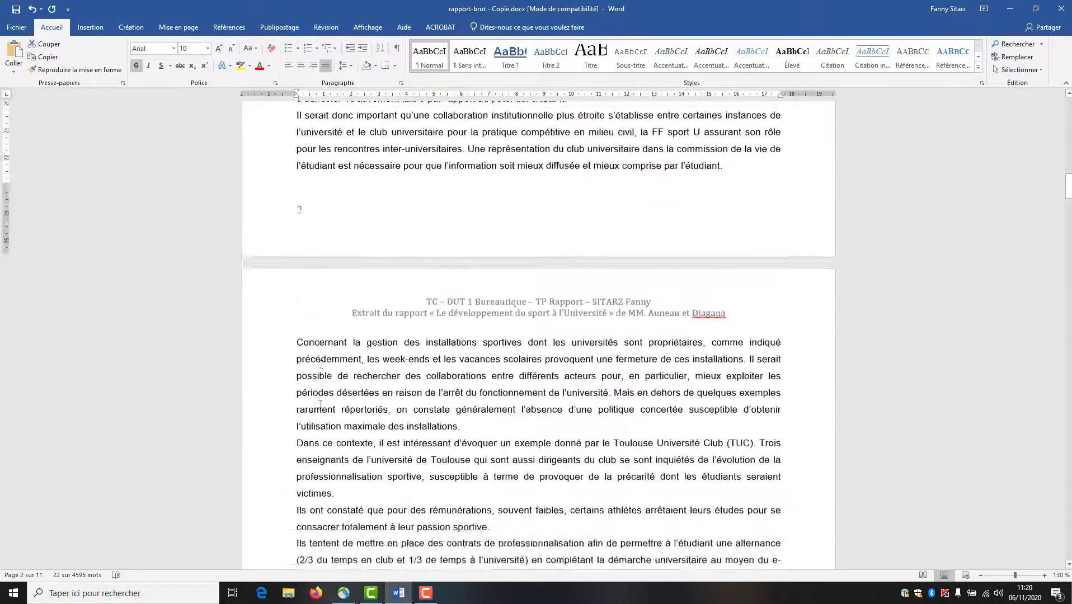
pyautogui.scroll(-9, 293, 421)
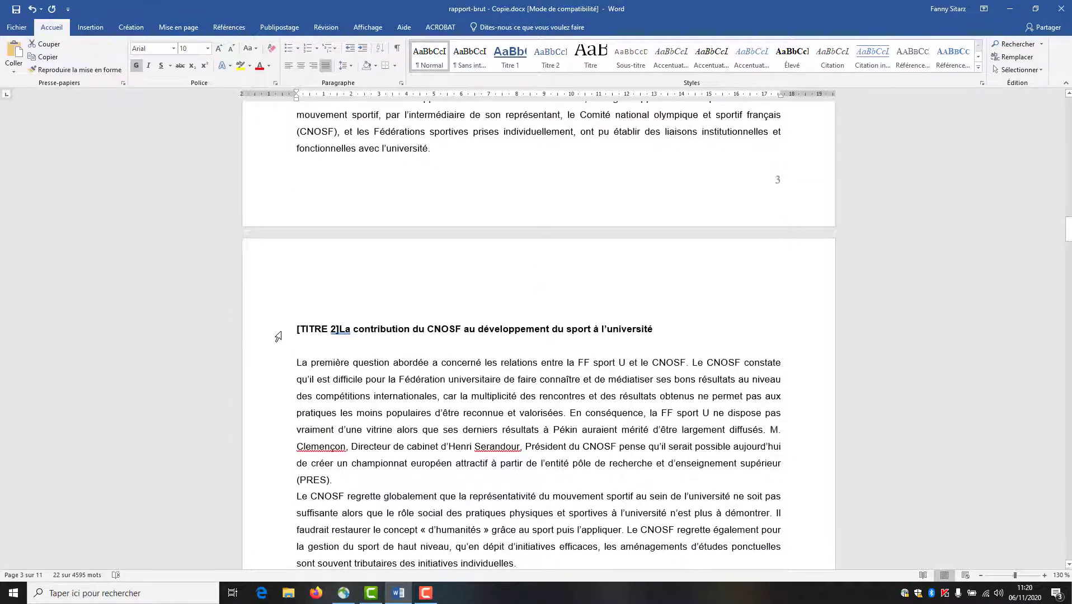
pyautogui.click(278, 336)
# - Add the Services déconcentrés heading to the selection and bring up the Titre 2 style options
pyautogui.scroll(-9, 268, 408)
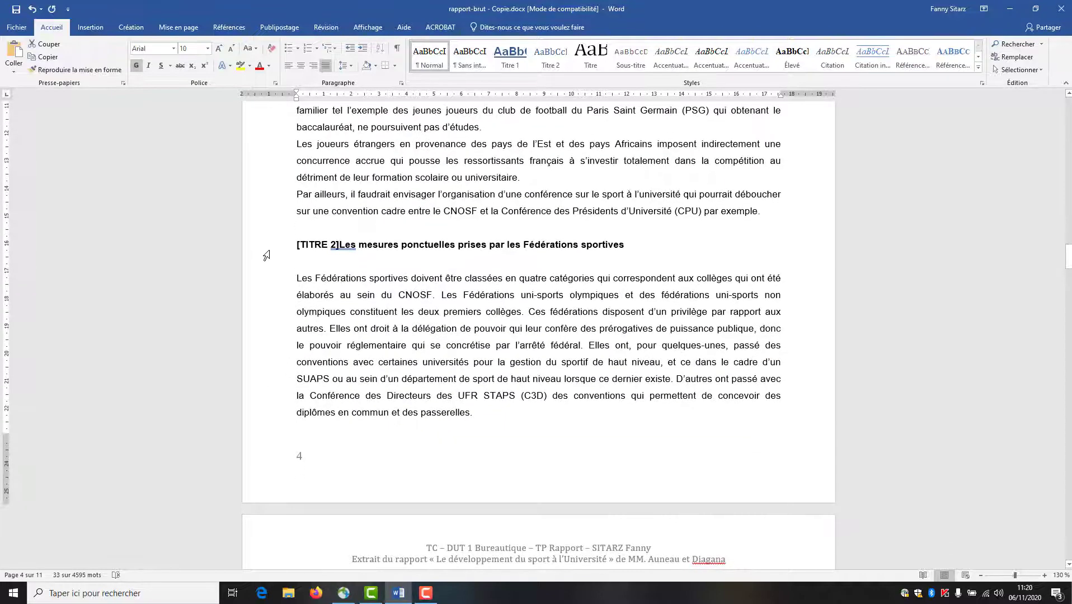
pyautogui.scroll(-11, 266, 254)
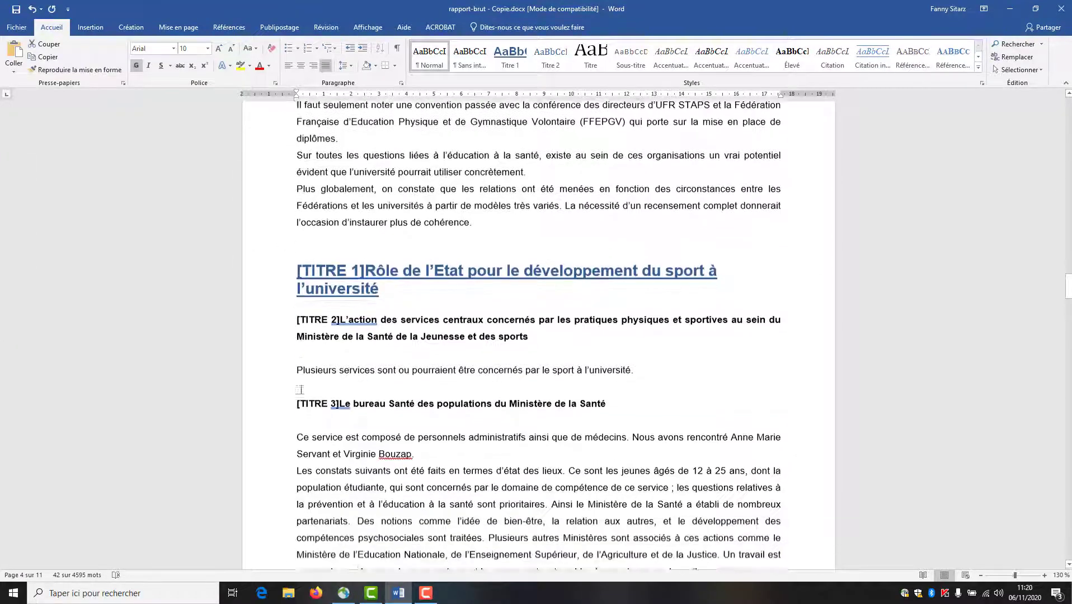
pyautogui.scroll(-14, 267, 352)
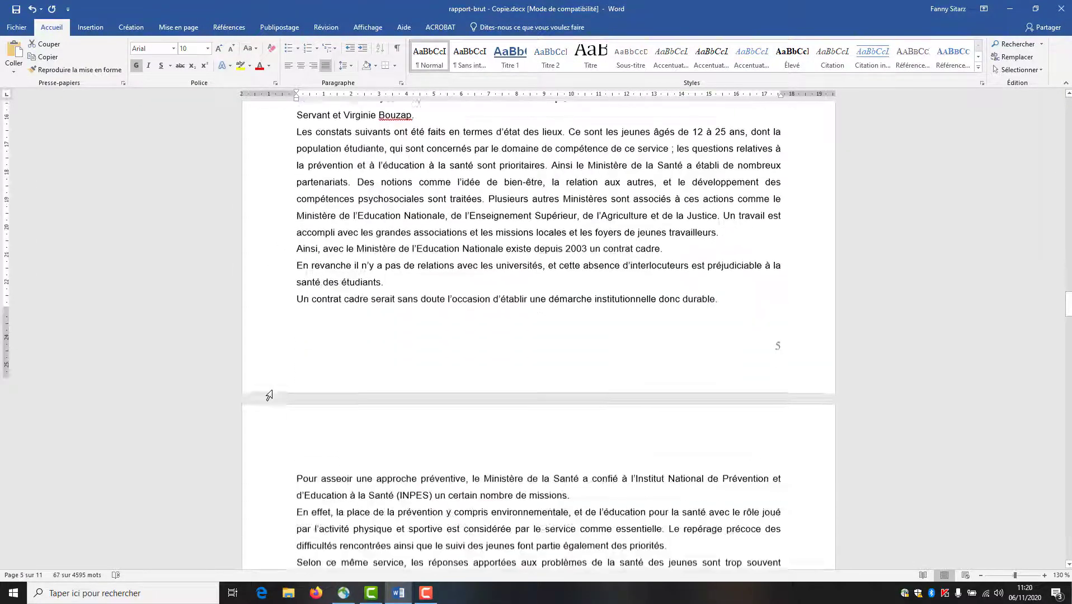
pyautogui.scroll(-13, 267, 392)
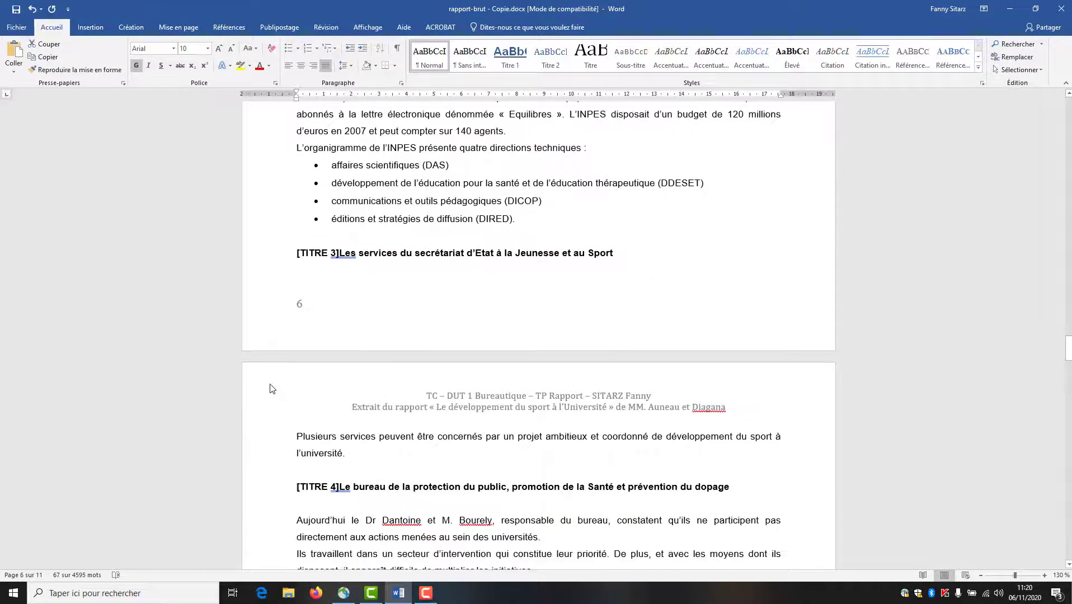
pyautogui.scroll(-7, 267, 386)
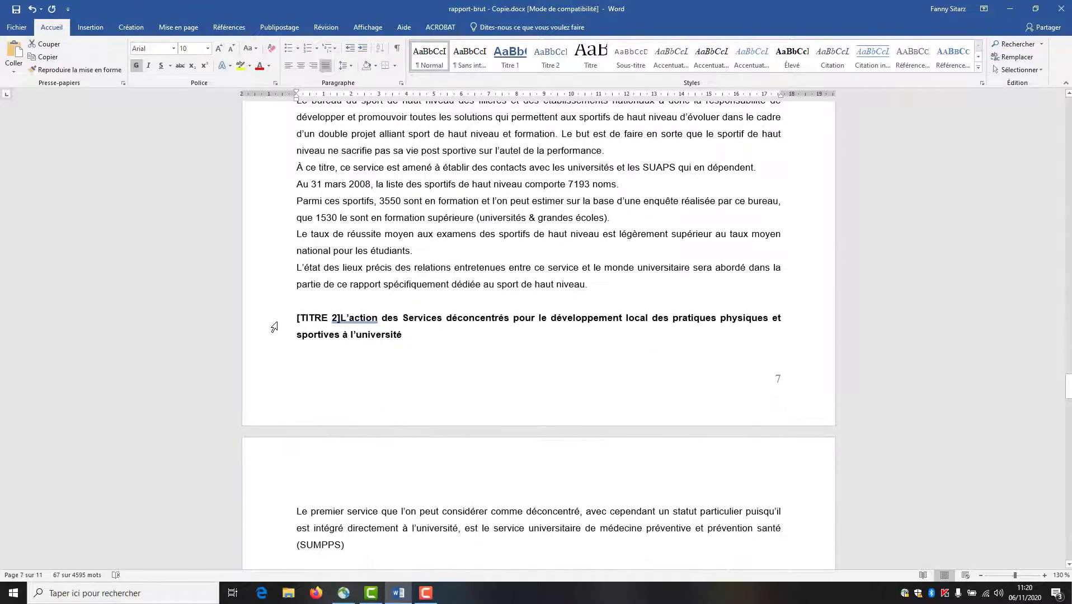
pyautogui.doubleClick(274, 333)
pyautogui.scroll(-8, 292, 376)
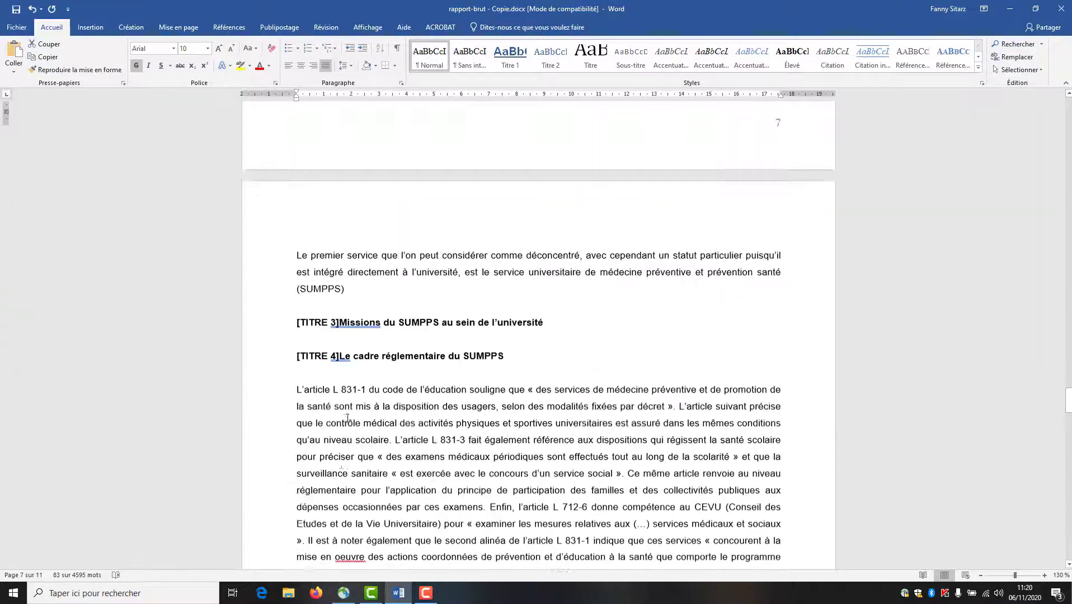
pyautogui.scroll(-14, 340, 438)
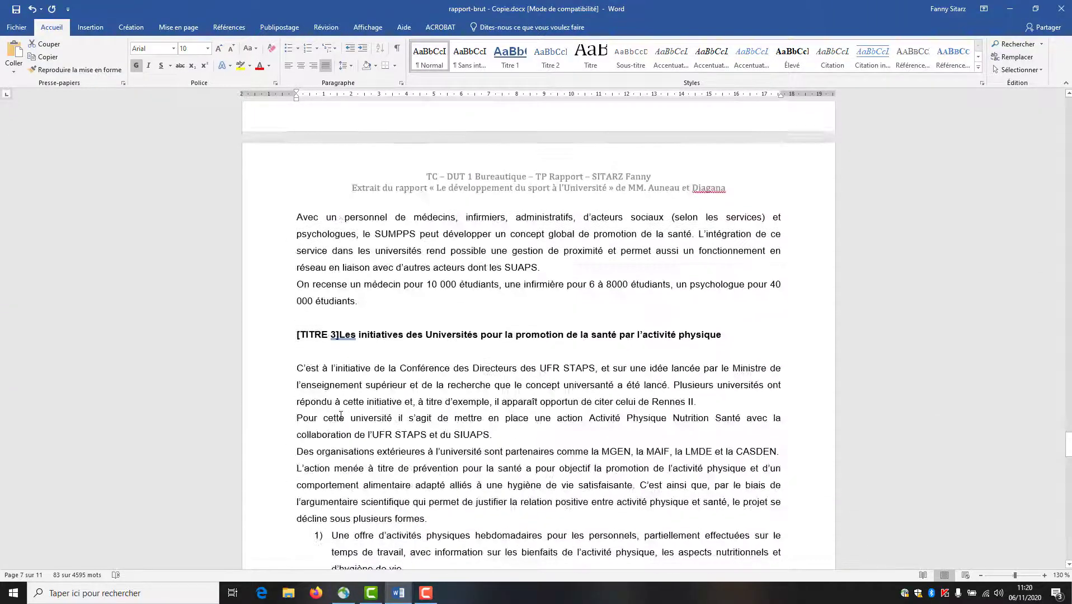
pyautogui.scroll(-20, 341, 415)
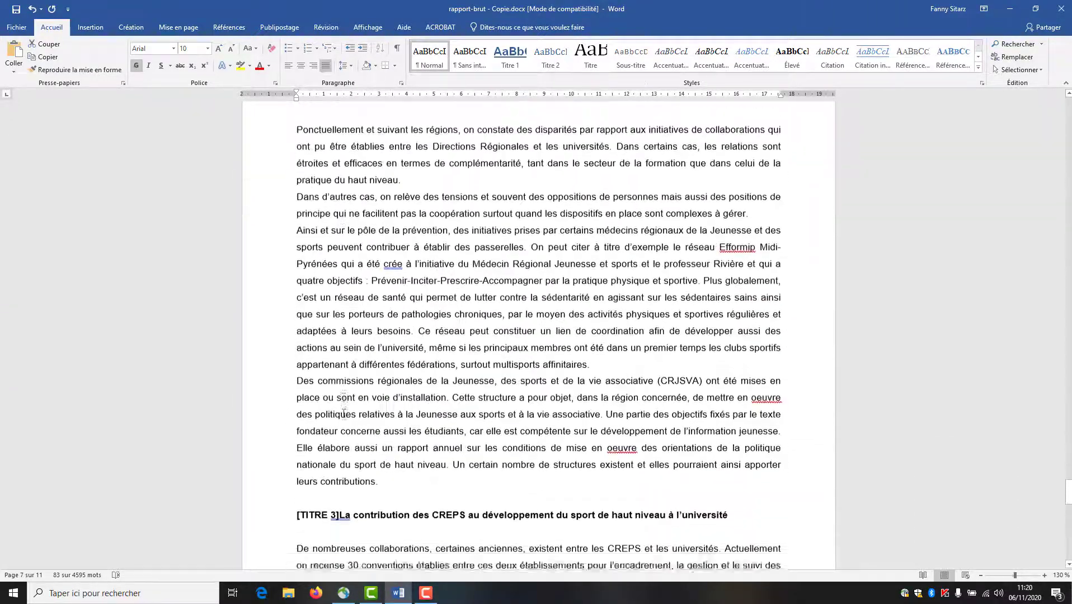
pyautogui.scroll(-5, 345, 414)
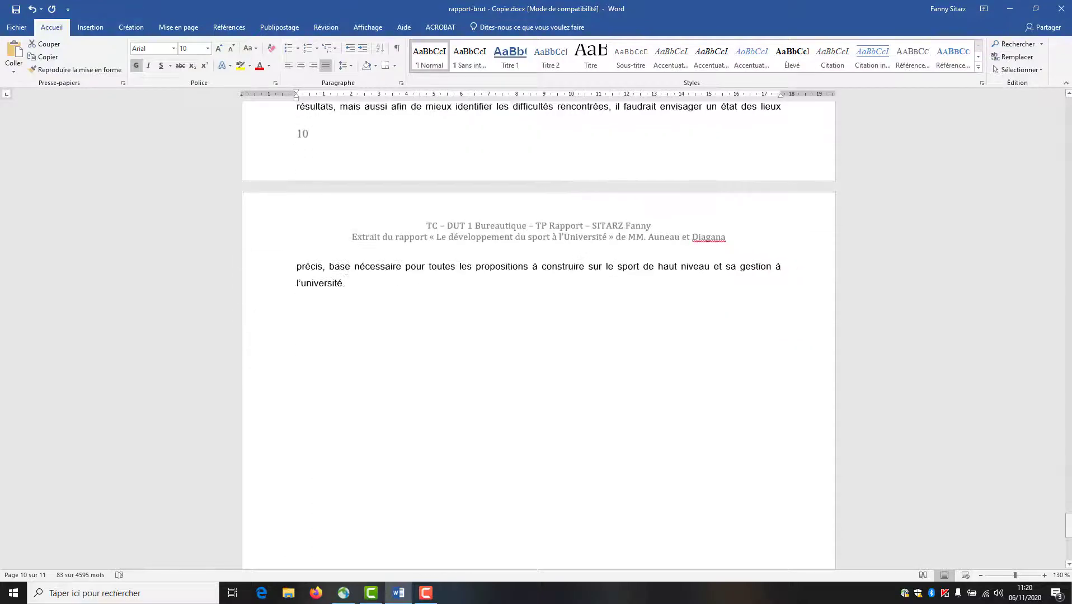
pyautogui.moveTo(1068, 531); pyautogui.dragTo(1068, 321)
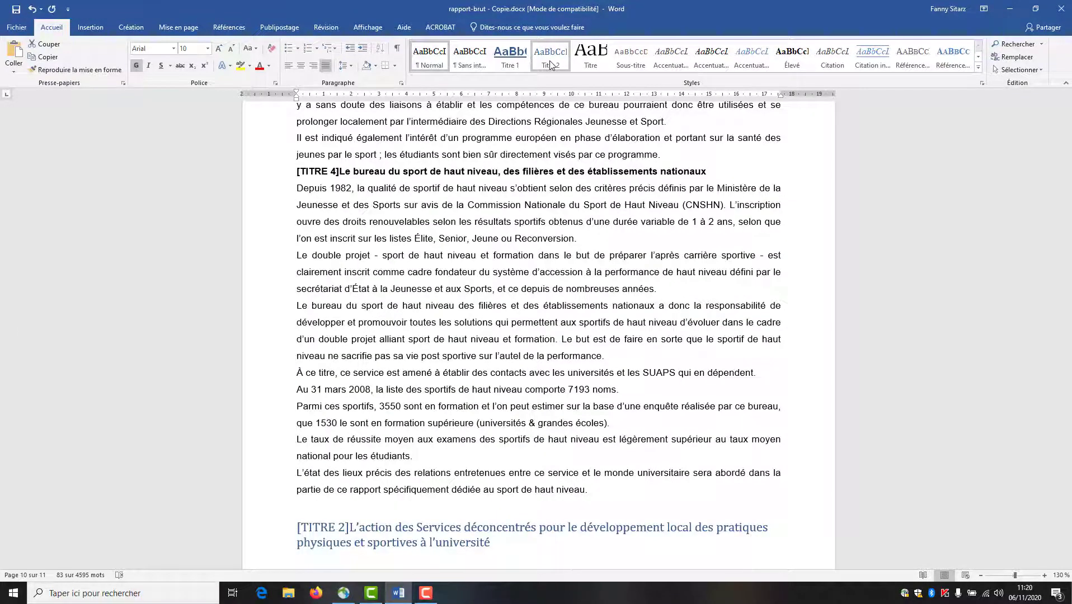
pyautogui.rightClick(550, 66)
# - Change the Titre 2 style to Arial, 14 pt, bold
pyautogui.click(561, 81)
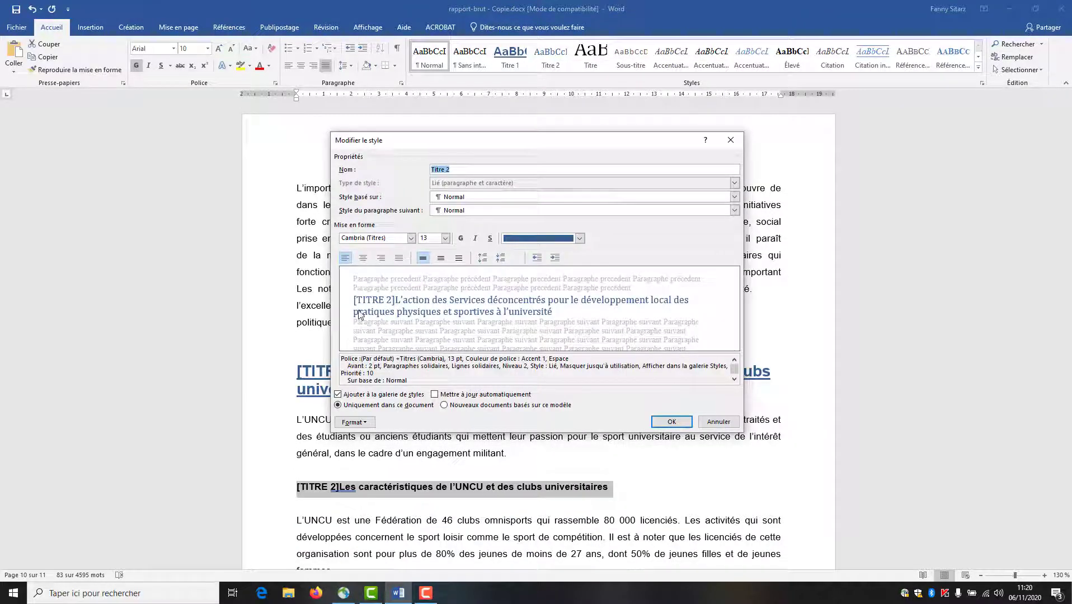
pyautogui.click(446, 239)
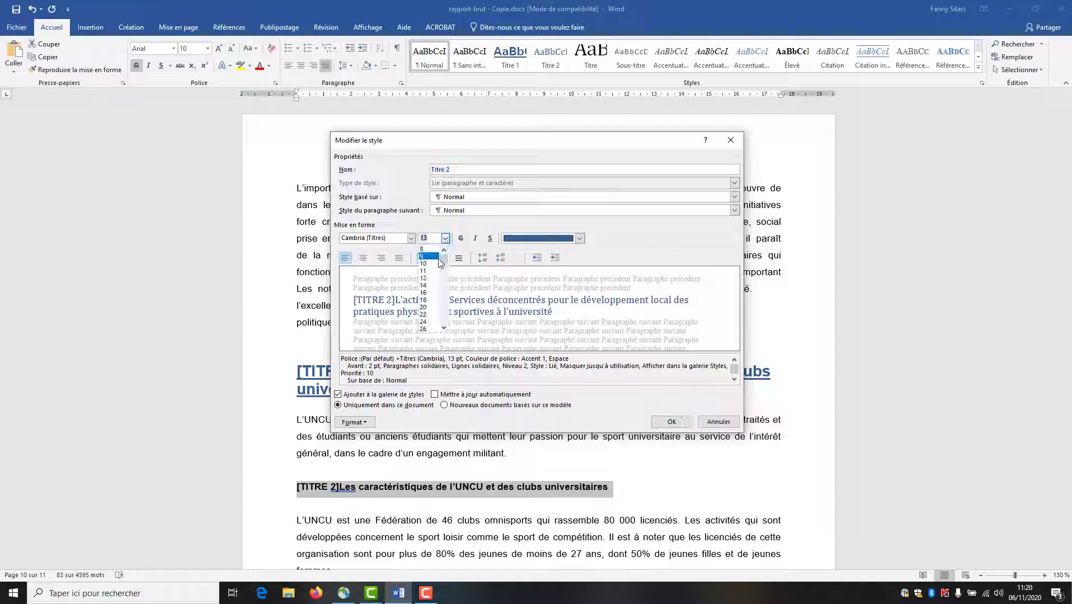
pyautogui.click(439, 288)
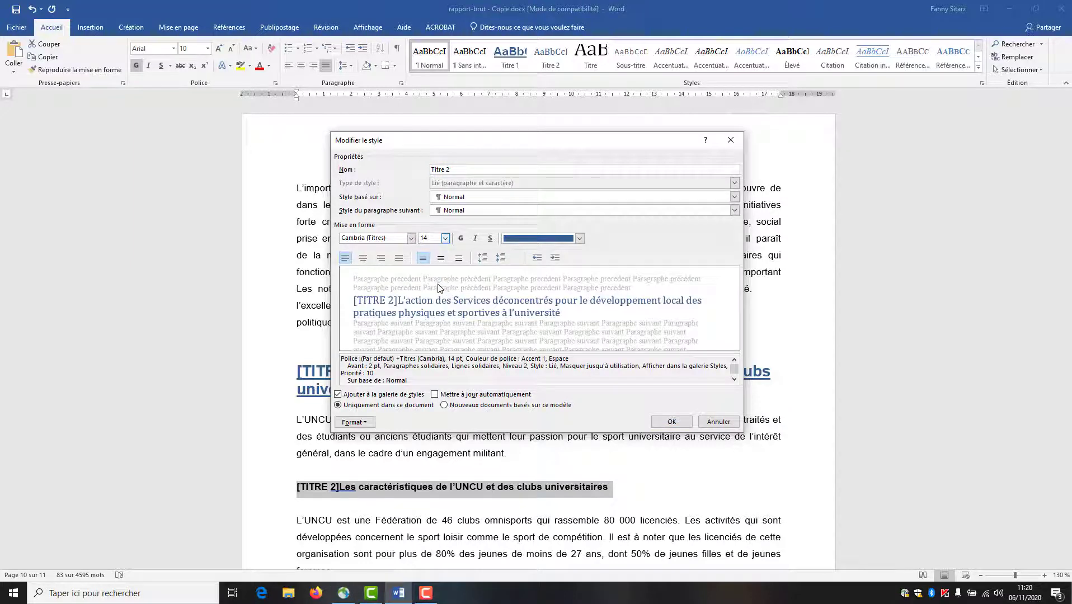
pyautogui.click(411, 239)
pyautogui.click(407, 280)
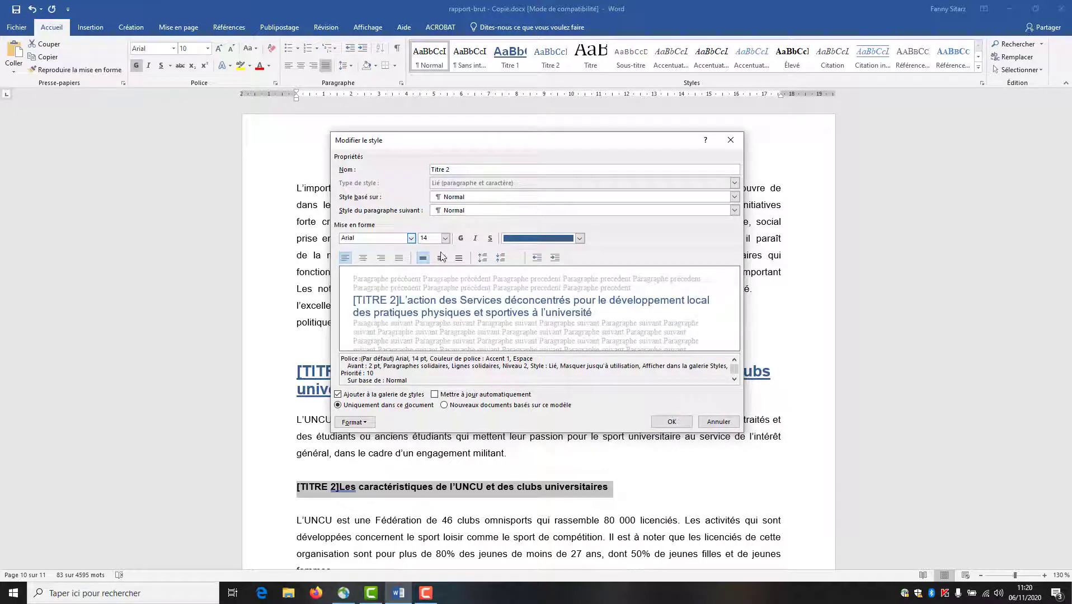
pyautogui.click(460, 239)
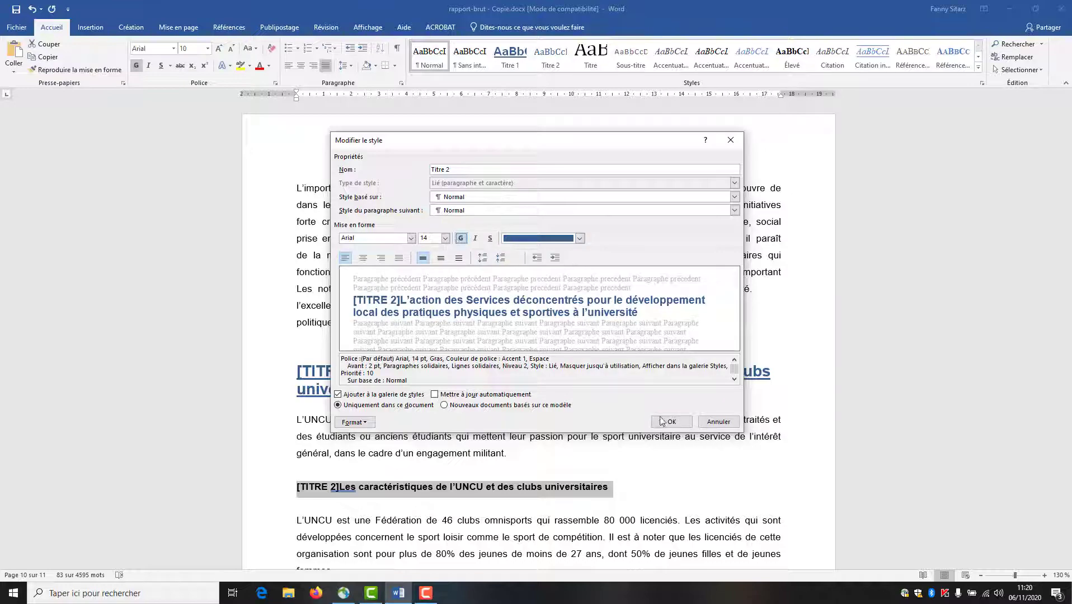
pyautogui.click(671, 422)
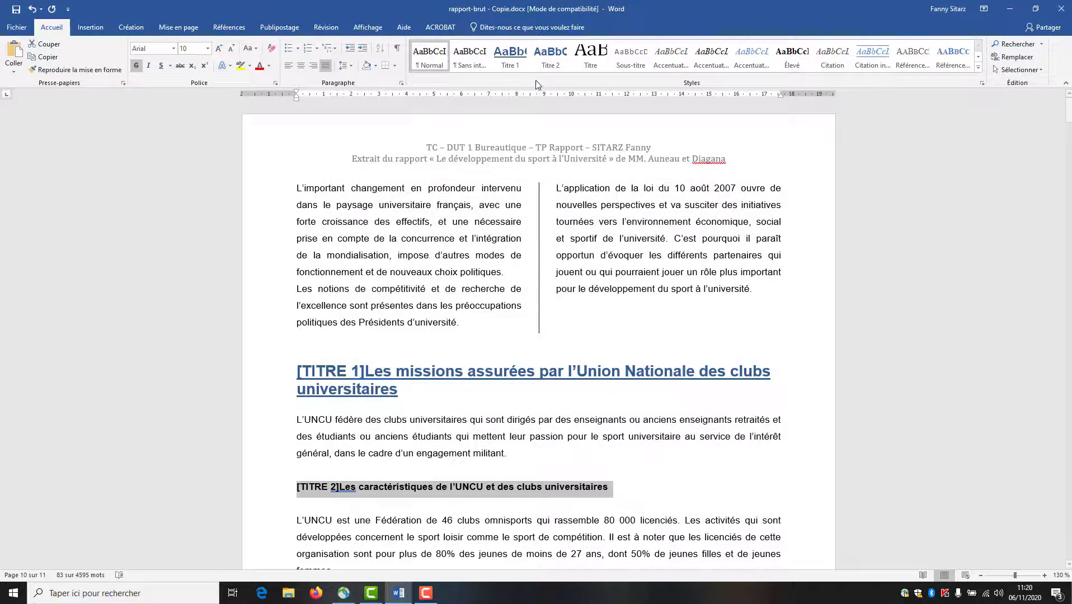
# - Apply the Titre 2 style to the gathered [TITRE 2] headings
pyautogui.scroll(1, 526, 389)
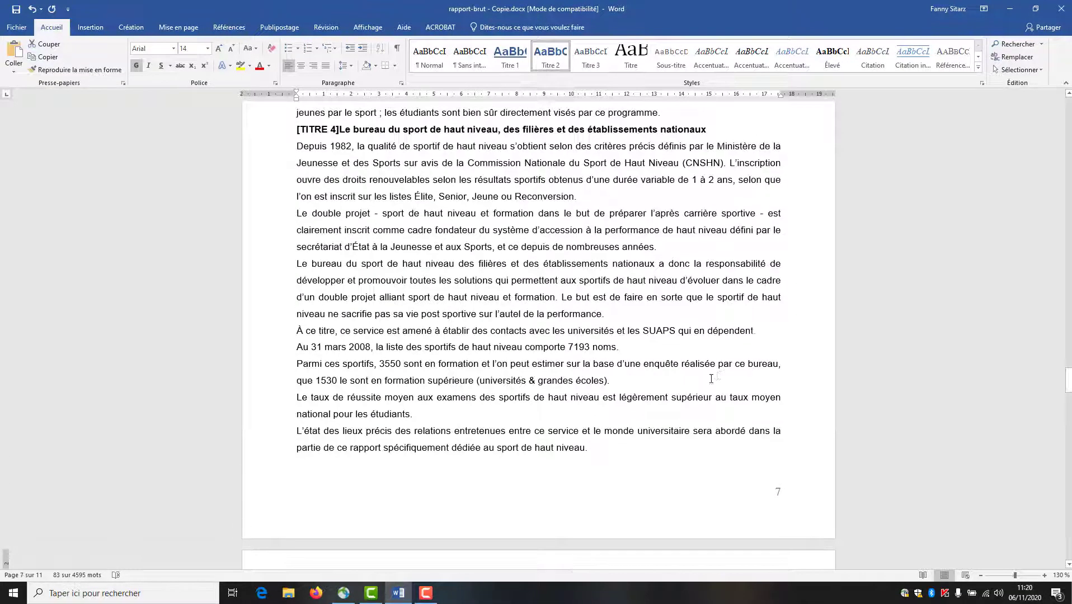
pyautogui.click(710, 378)
pyautogui.moveTo(1067, 380); pyautogui.dragTo(1068, 108)
pyautogui.scroll(-10, 393, 373)
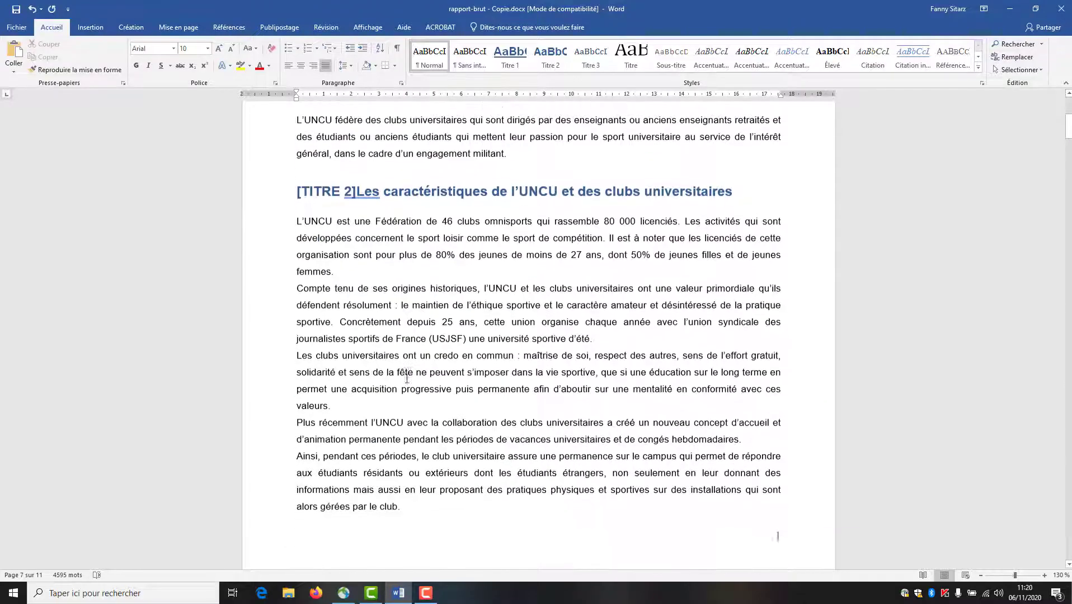
pyautogui.scroll(-20, 393, 373)
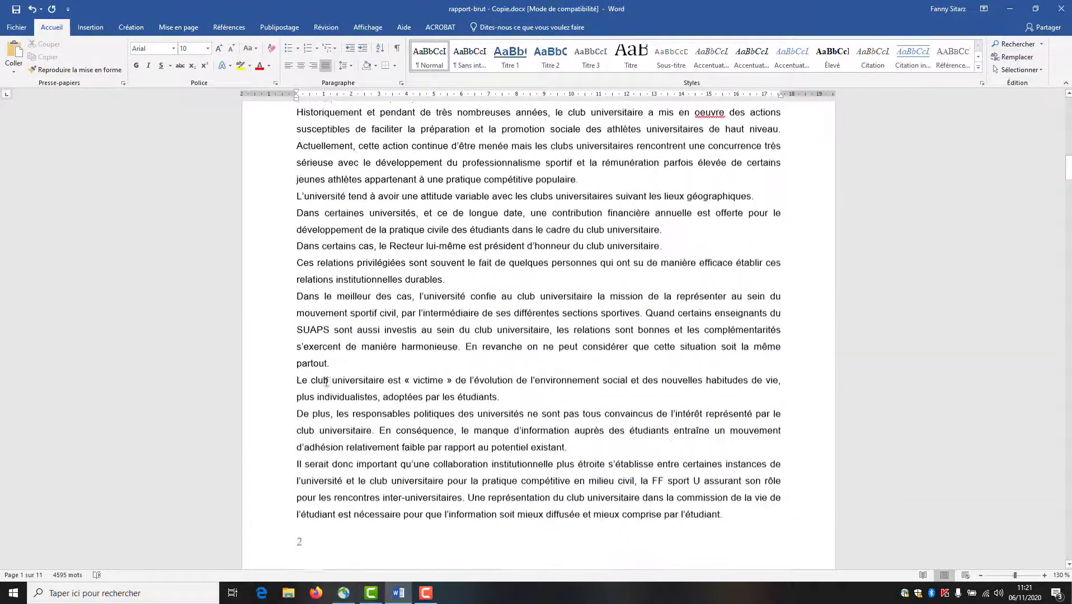
pyautogui.scroll(-20, 302, 404)
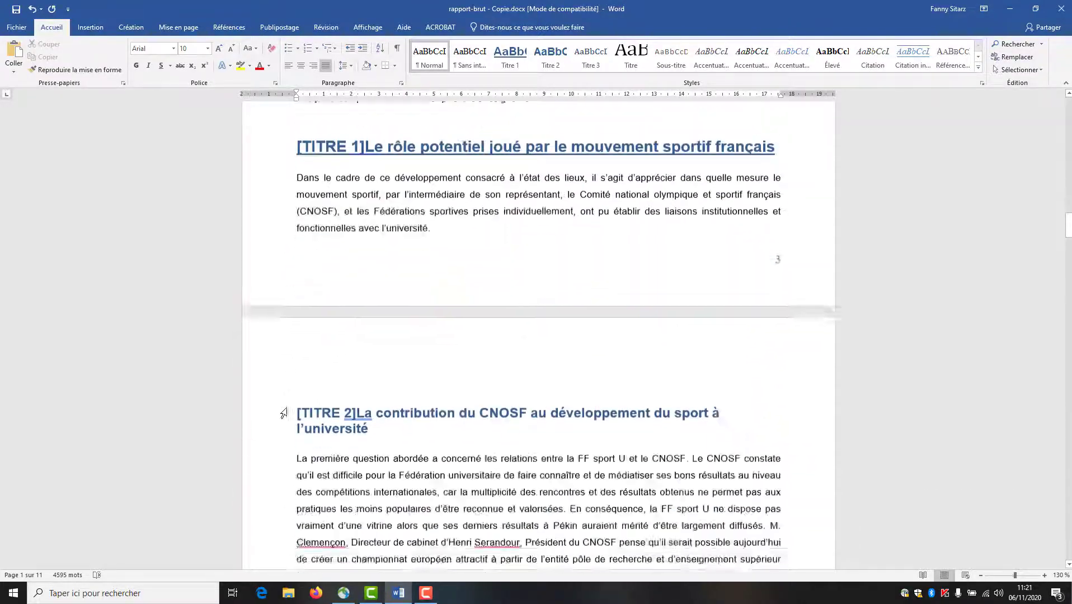
pyautogui.scroll(-10, 281, 412)
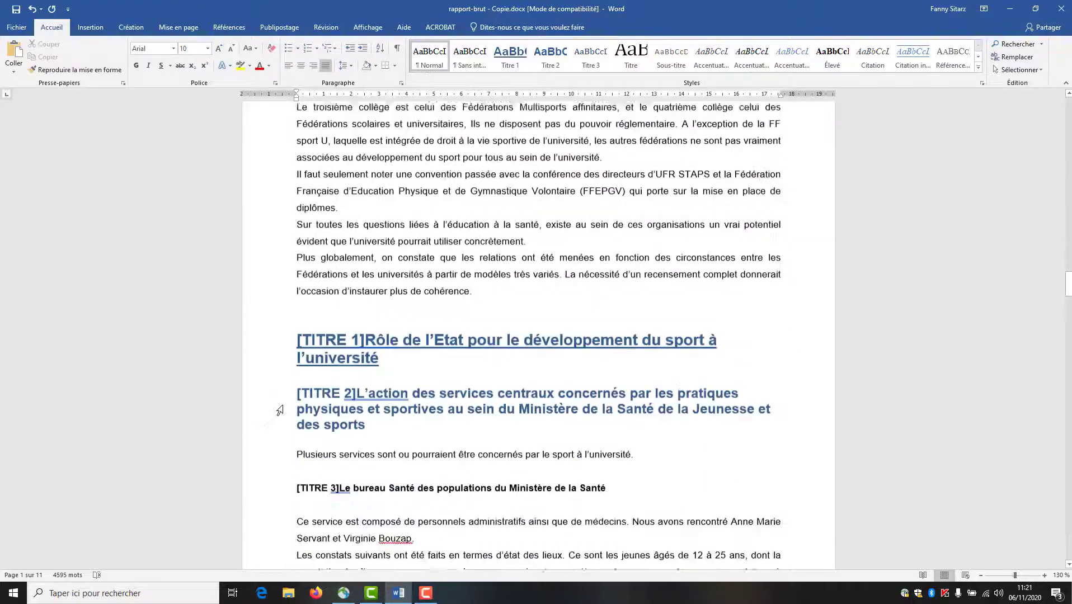
# - Apply Titre 3 to the Santé bureau, Missions du SUMPPS, Direction Régionale and CREPS contribution headings
pyautogui.click(276, 304)
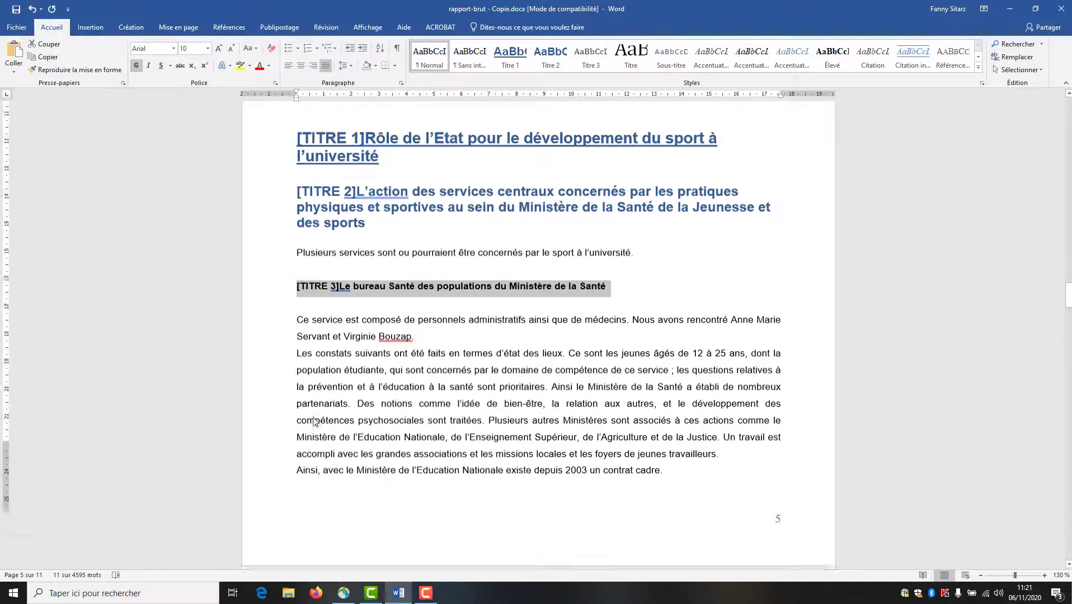
pyautogui.scroll(-10, 317, 420)
pyautogui.scroll(-15, 317, 420)
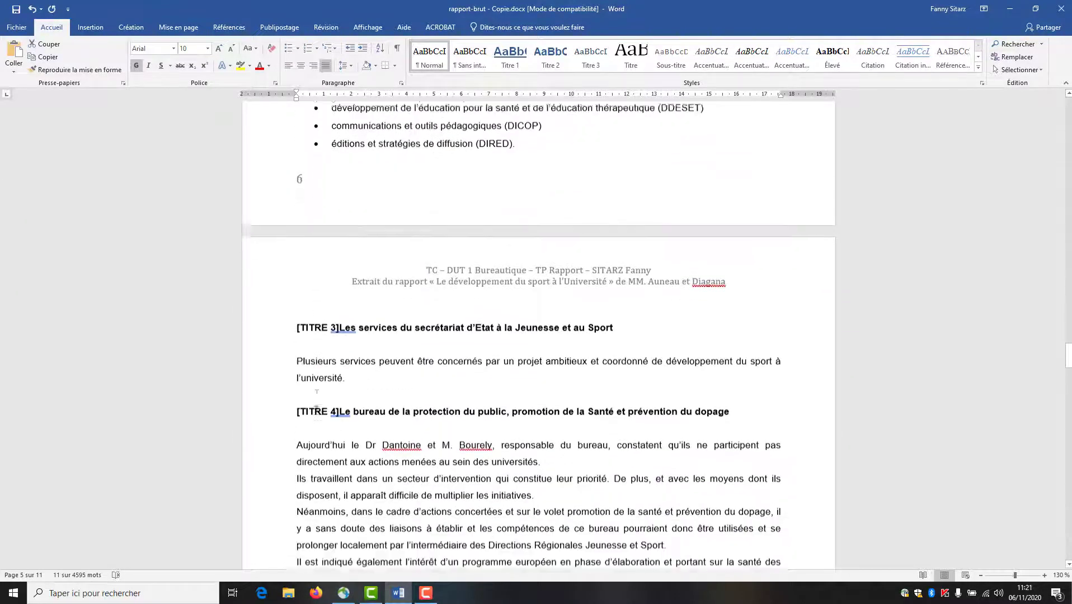
pyautogui.scroll(-15, 304, 407)
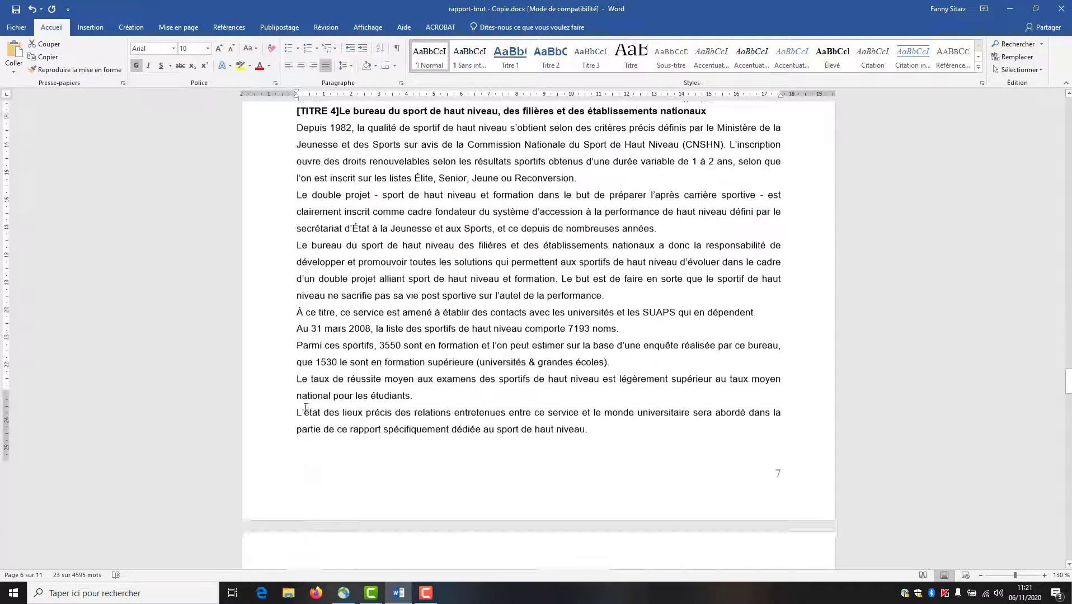
pyautogui.keyDown('ctrl'); pyautogui.click(268, 328); pyautogui.keyUp('ctrl')
pyautogui.scroll(-15, 283, 403)
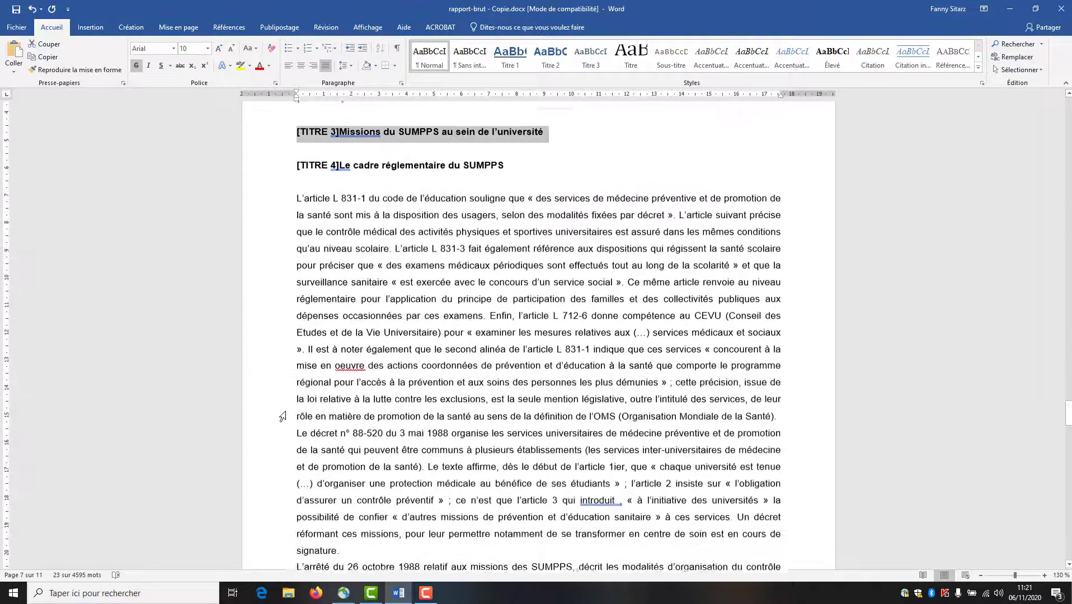
pyautogui.scroll(-3, 285, 406)
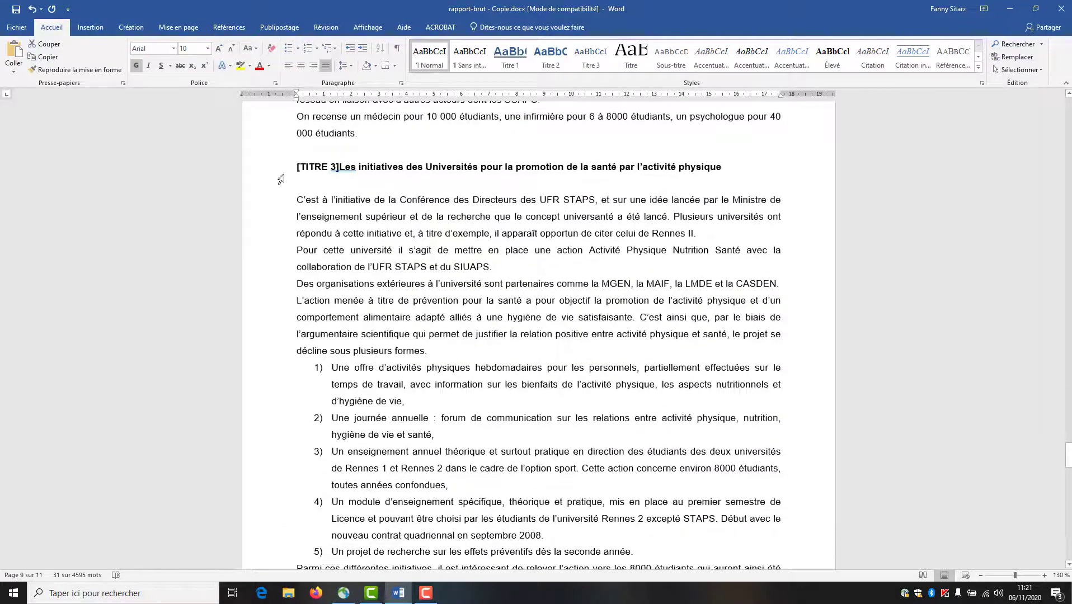
pyautogui.scroll(-11, 281, 175)
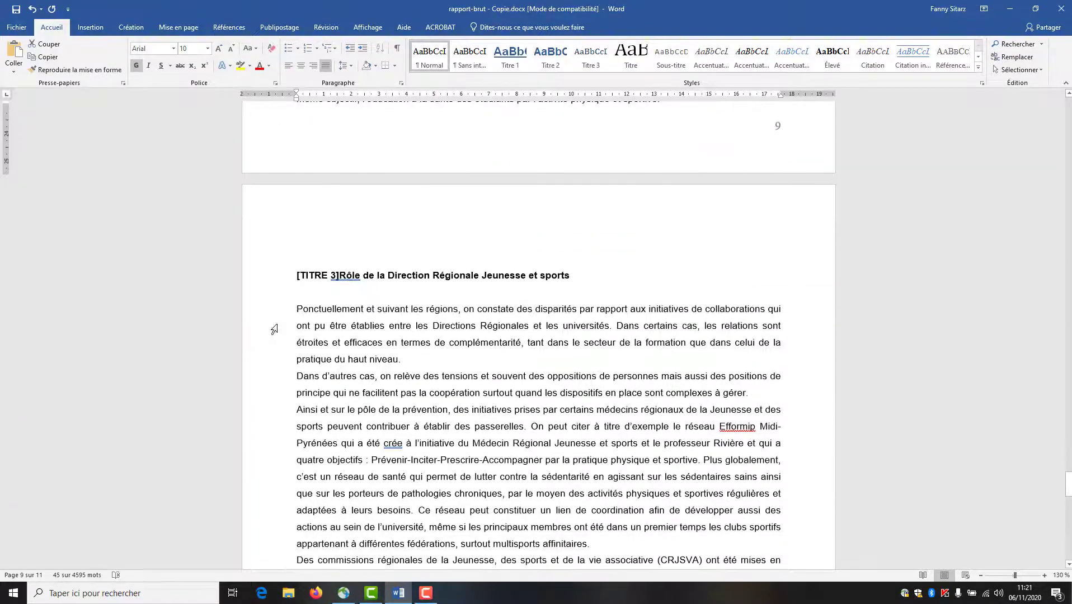
pyautogui.click(265, 278)
pyautogui.scroll(-6, 264, 278)
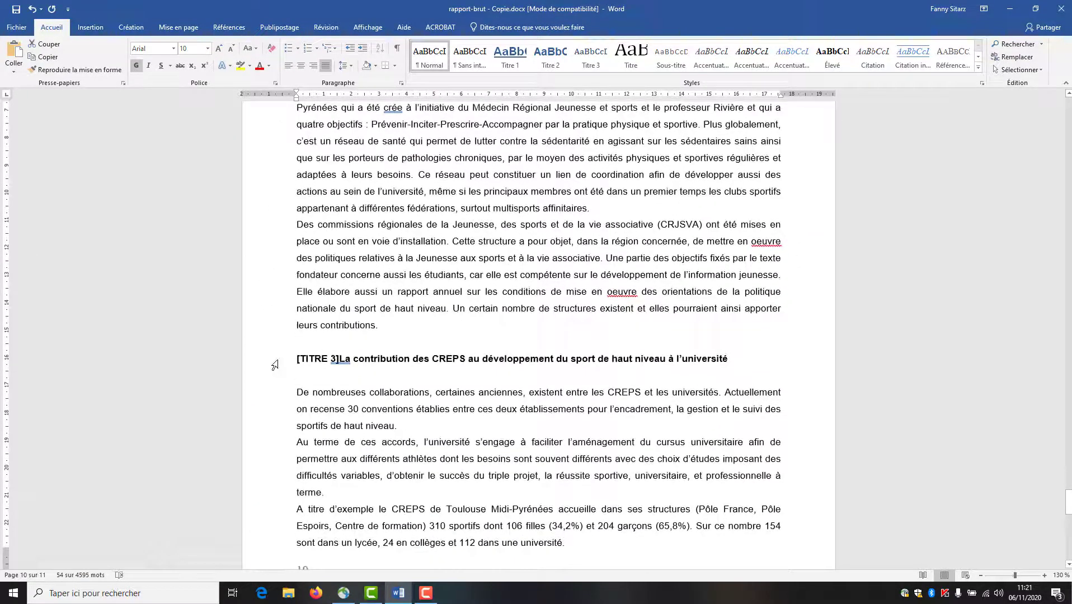
pyautogui.click(275, 363)
pyautogui.scroll(-1, 275, 364)
pyautogui.scroll(-15, 316, 422)
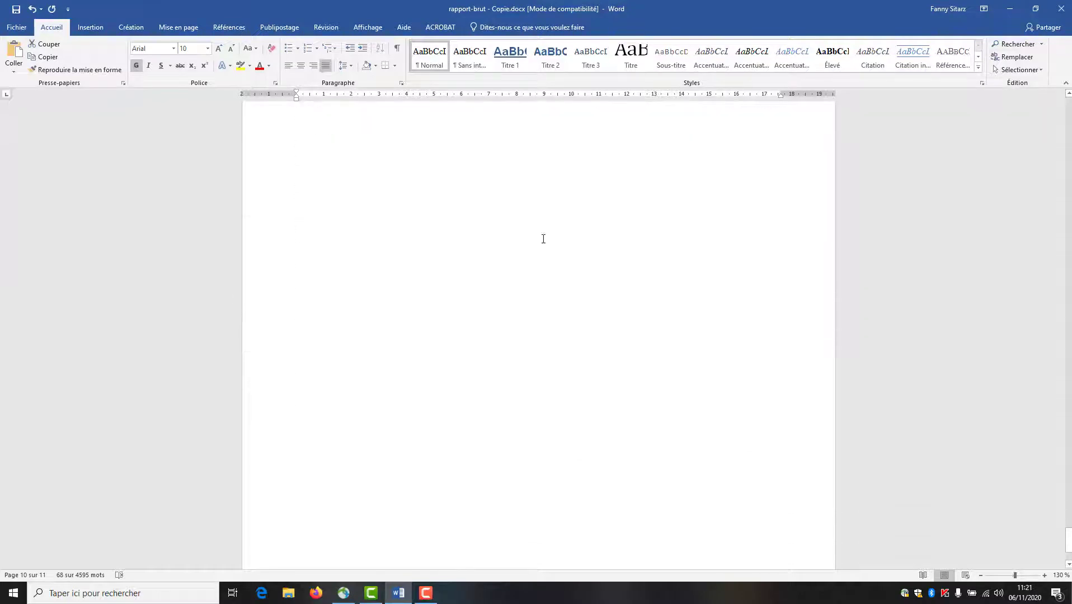
pyautogui.click(599, 70)
# - Change the Titre 3 style to bold orange Arial
pyautogui.rightClick(599, 61)
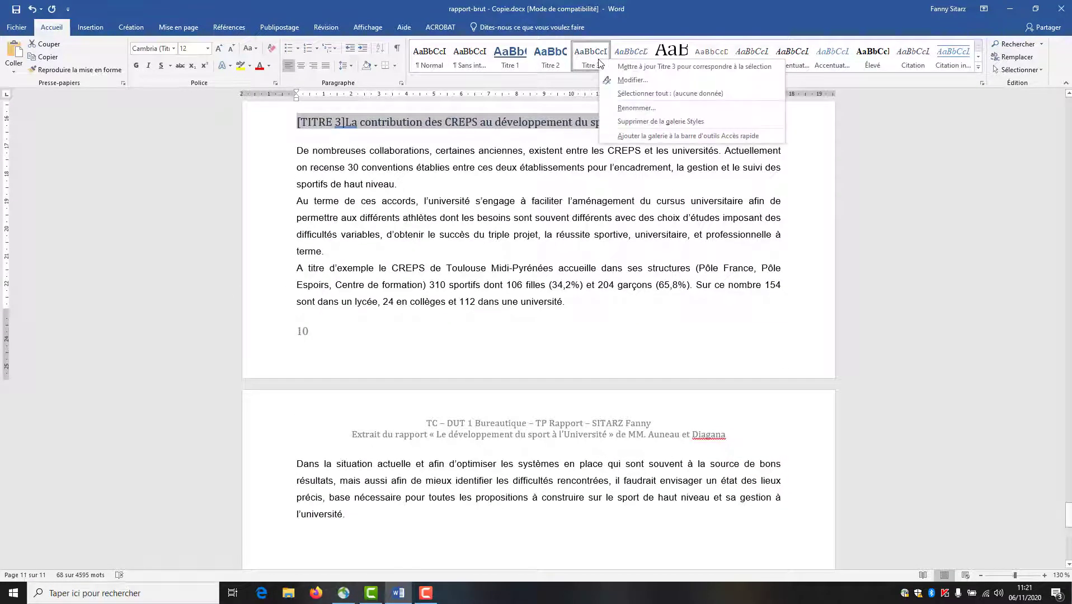
pyautogui.click(617, 80)
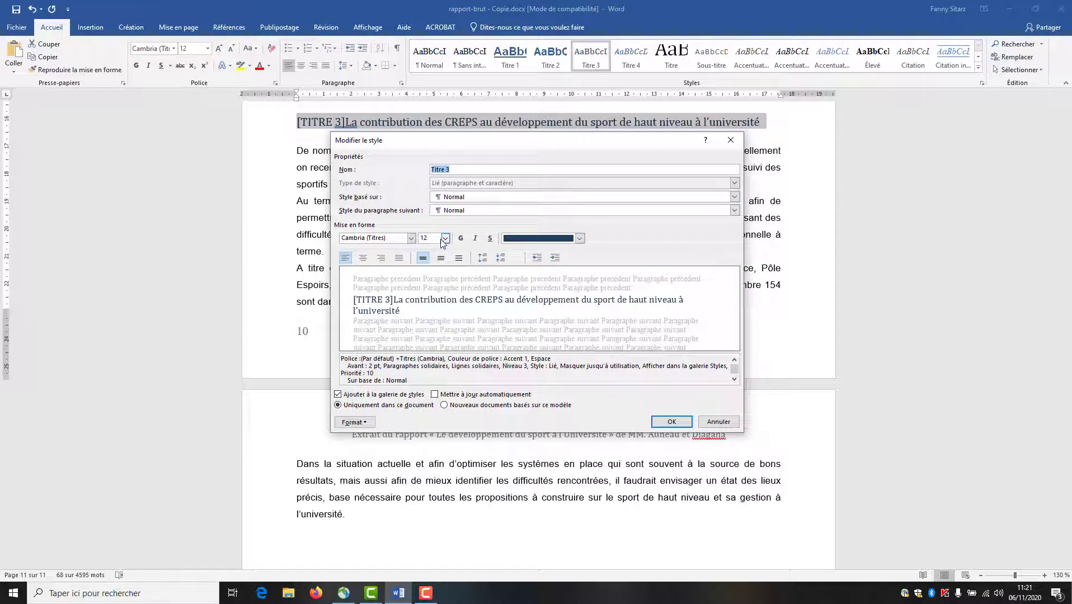
pyautogui.click(411, 239)
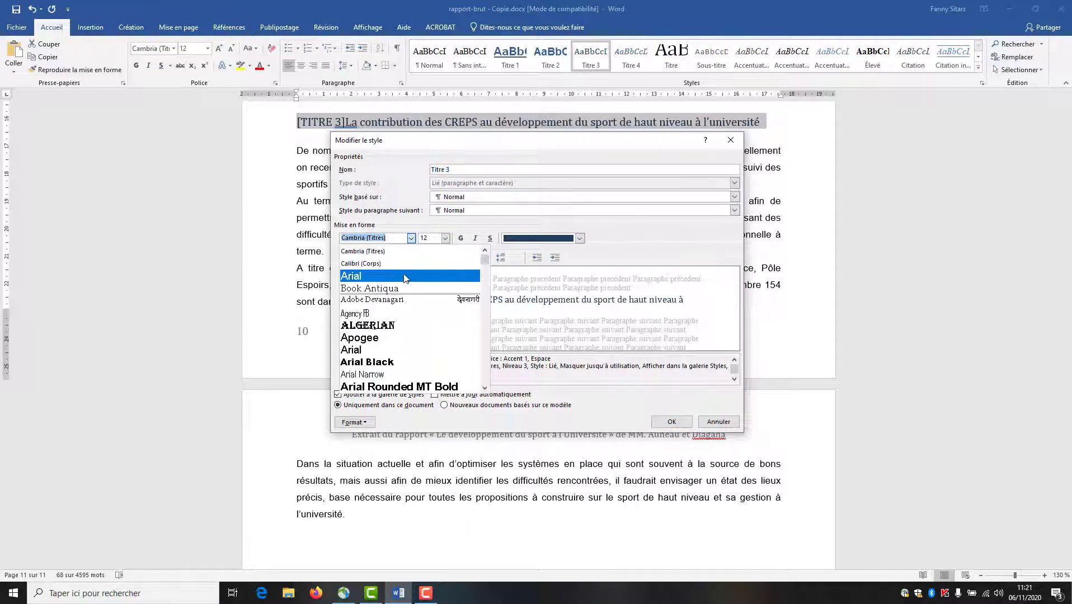
pyautogui.click(405, 276)
pyautogui.click(580, 238)
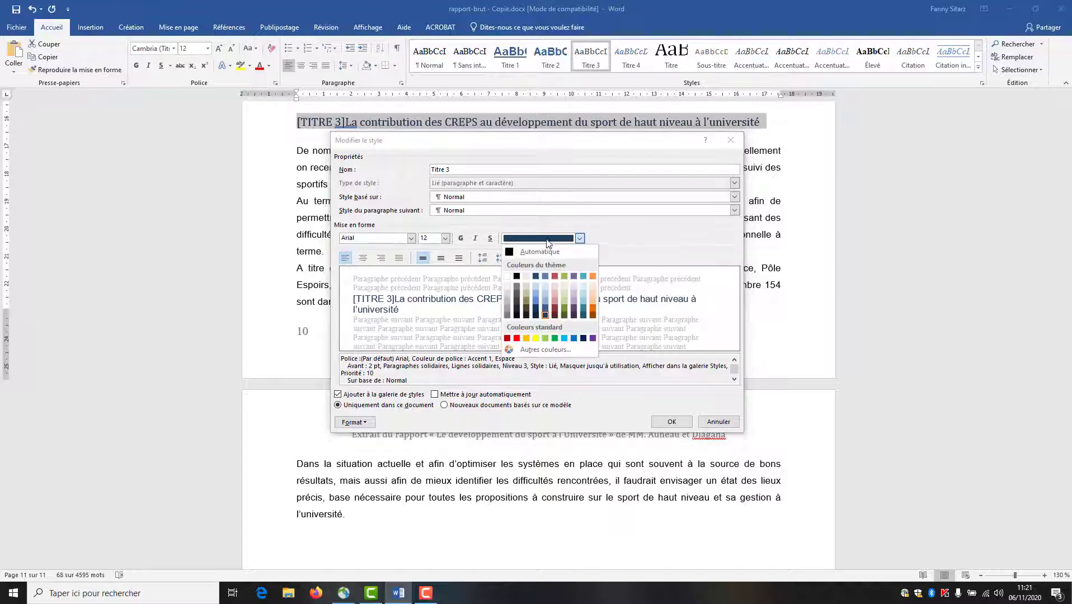
pyautogui.click(592, 275)
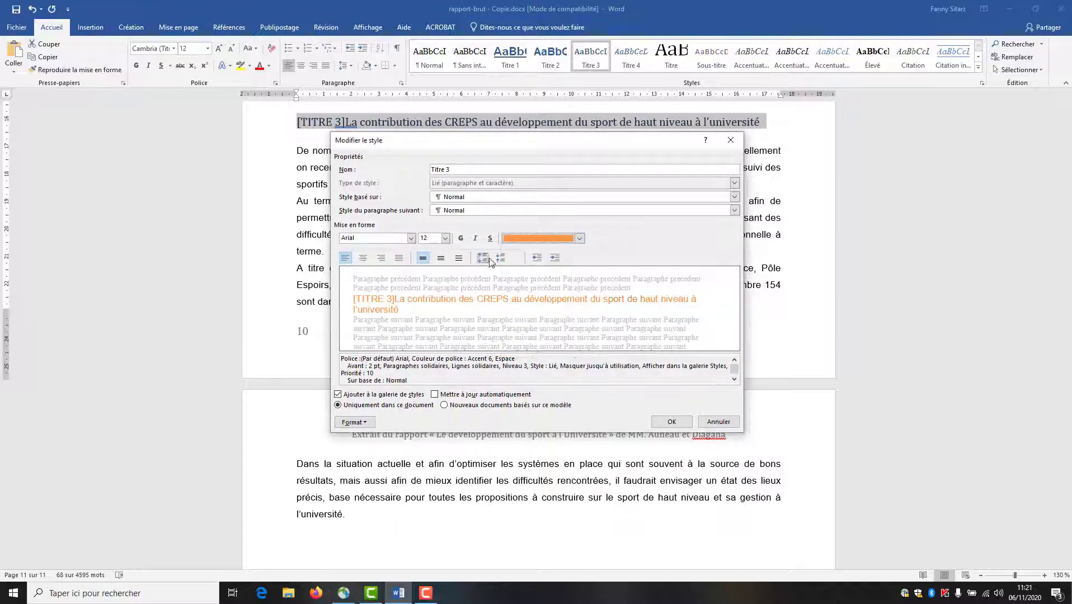
pyautogui.click(461, 239)
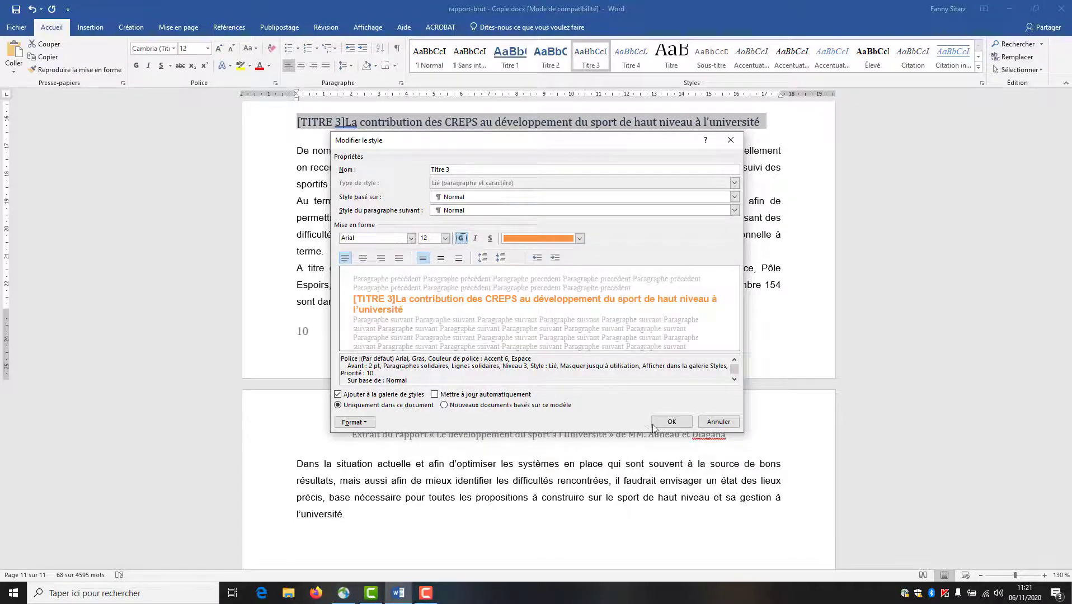
pyautogui.click(671, 421)
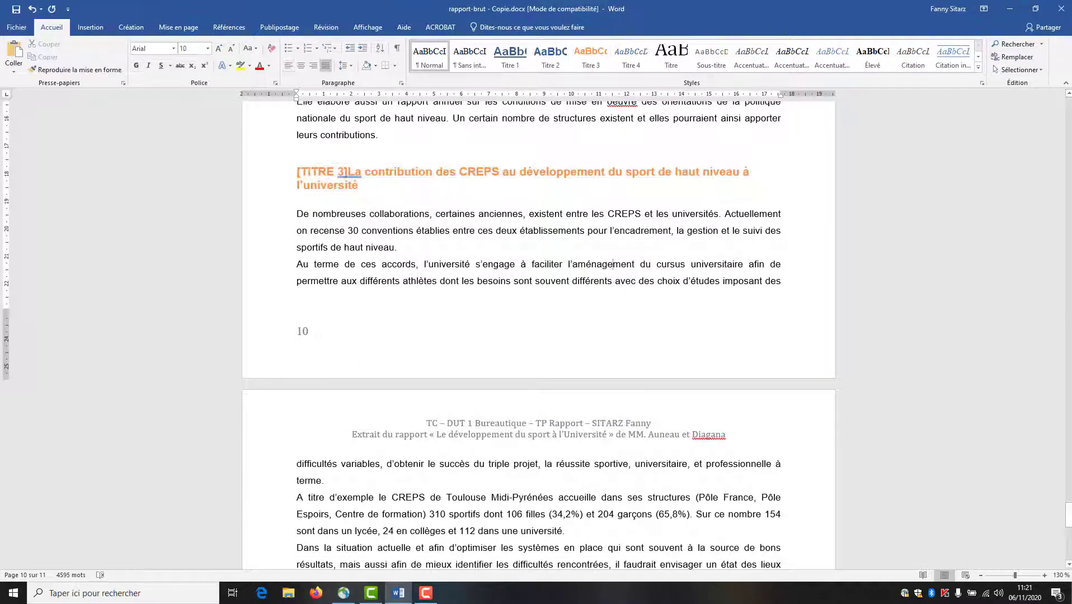
# - Apply Titre 4 to the protection bureau, SUMPPS framework and SUMPPS role headings
pyautogui.moveTo(1068, 514); pyautogui.dragTo(1062, 98)
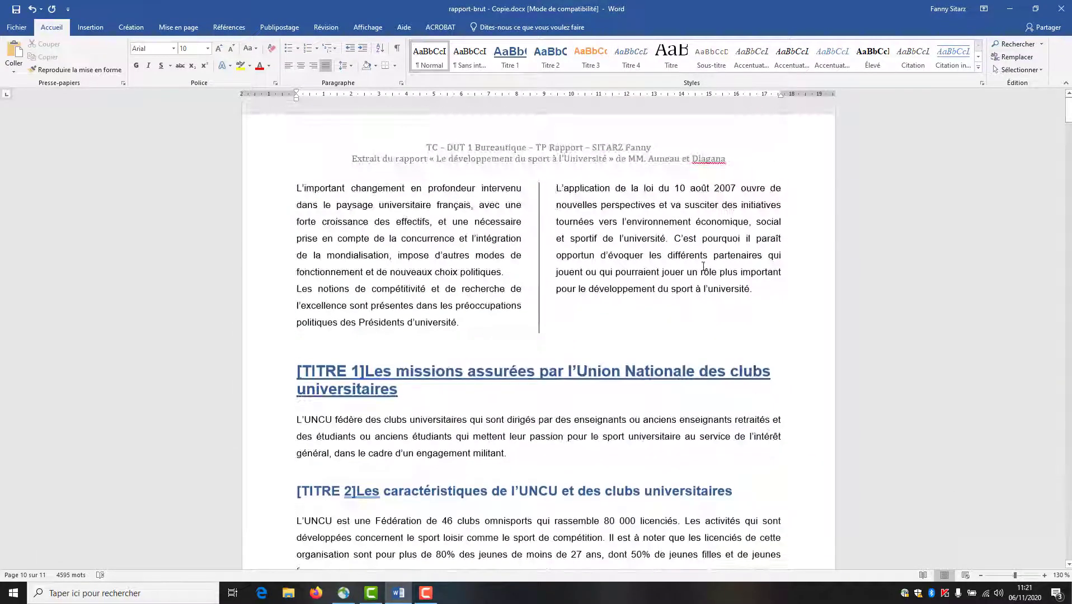
pyautogui.scroll(-11, 434, 391)
pyautogui.scroll(-15, 434, 391)
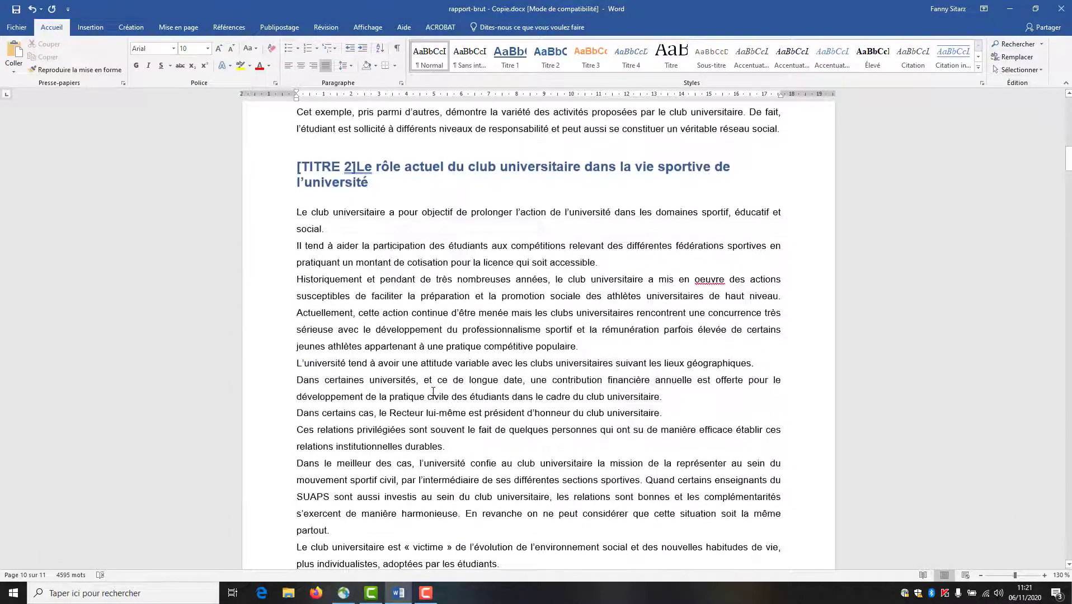
pyautogui.scroll(-18, 338, 407)
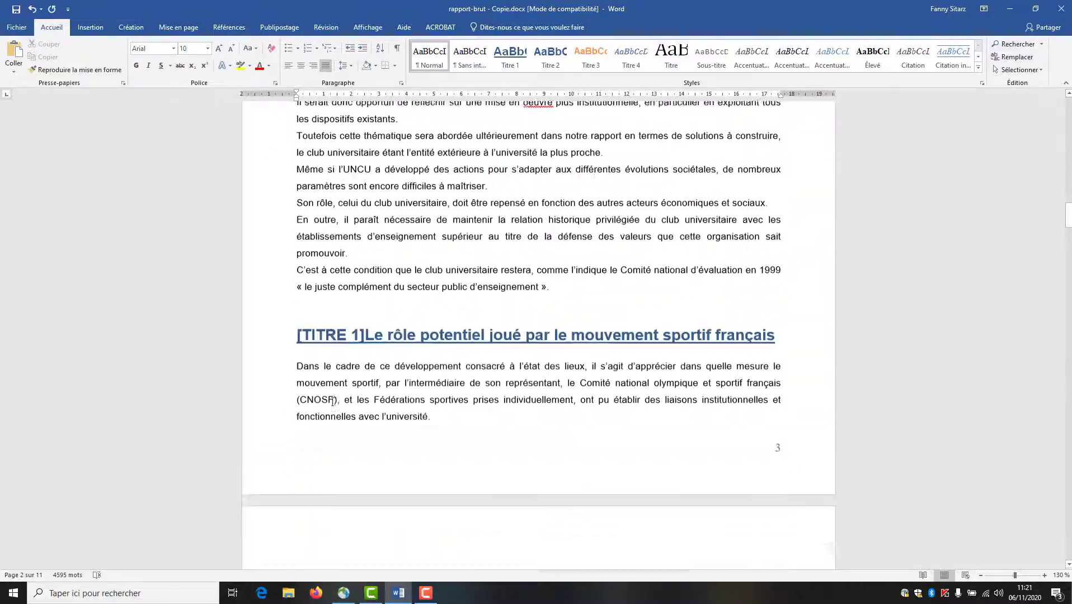
pyautogui.scroll(-16, 332, 401)
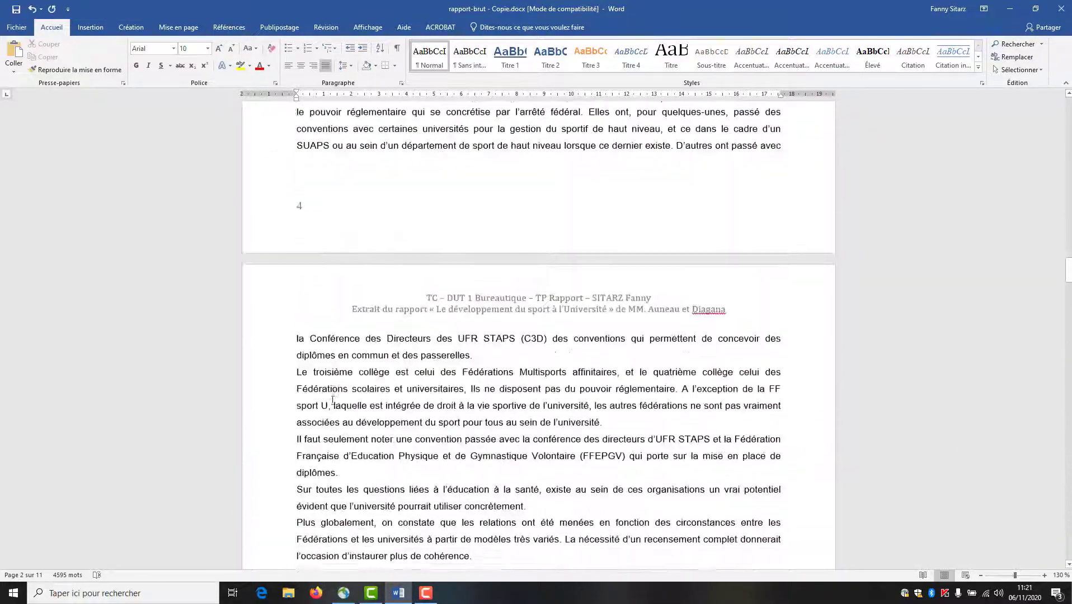
pyautogui.scroll(-18, 333, 401)
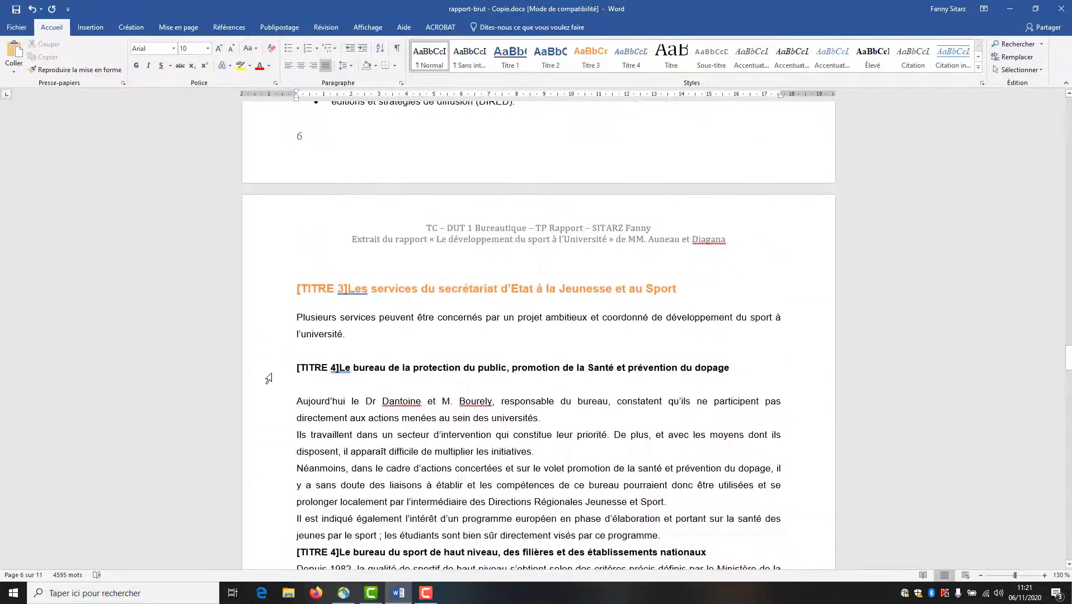
pyautogui.click(270, 403)
pyautogui.scroll(-5, 272, 335)
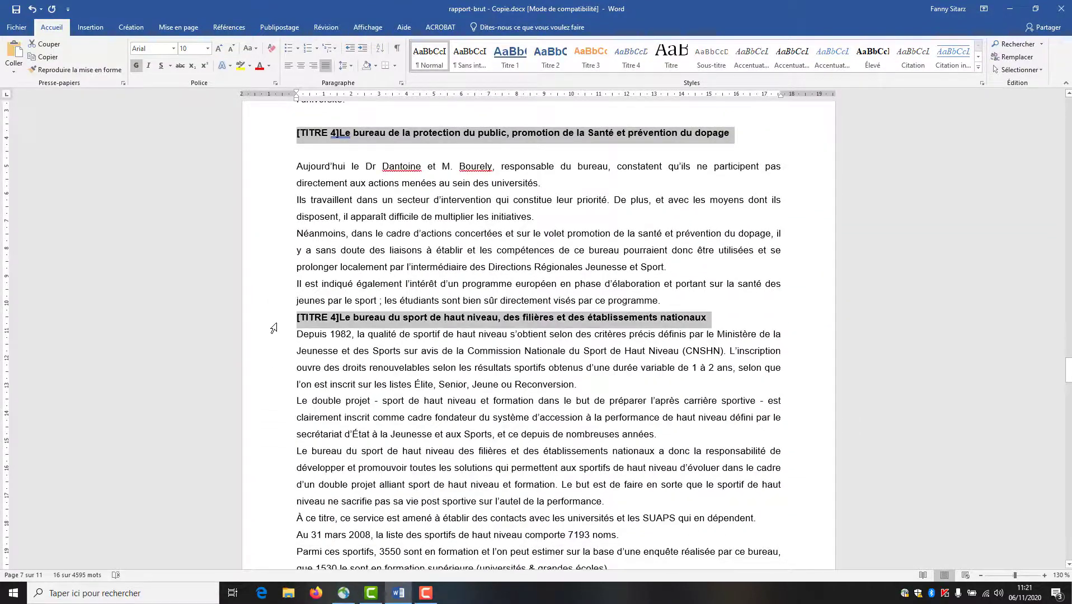
pyautogui.scroll(-15, 274, 319)
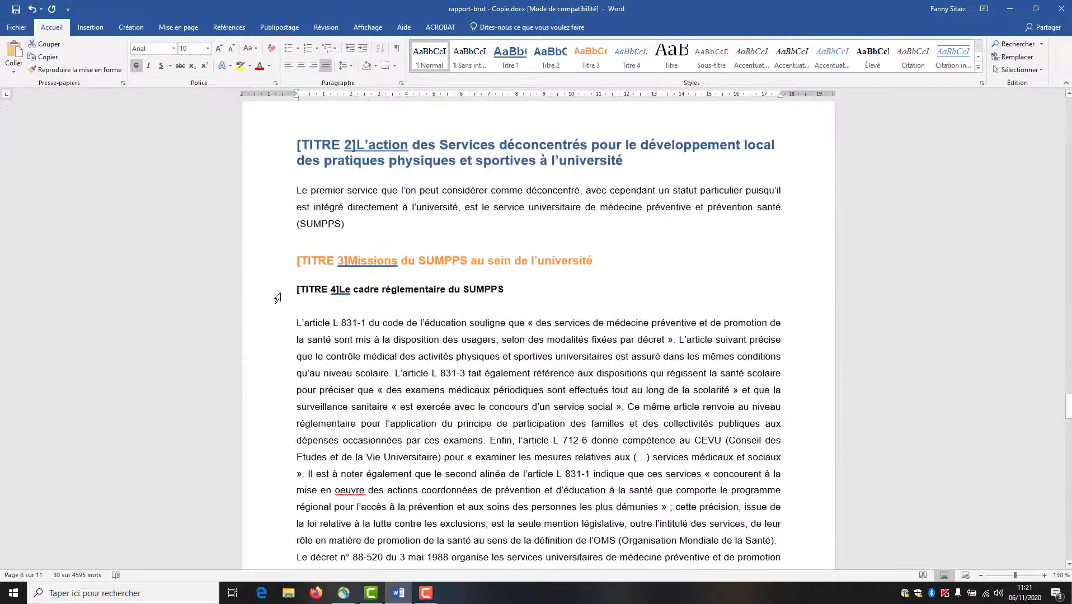
pyautogui.keyDown('ctrl'); pyautogui.click(278, 291); pyautogui.keyUp('ctrl')
pyautogui.scroll(-15, 277, 294)
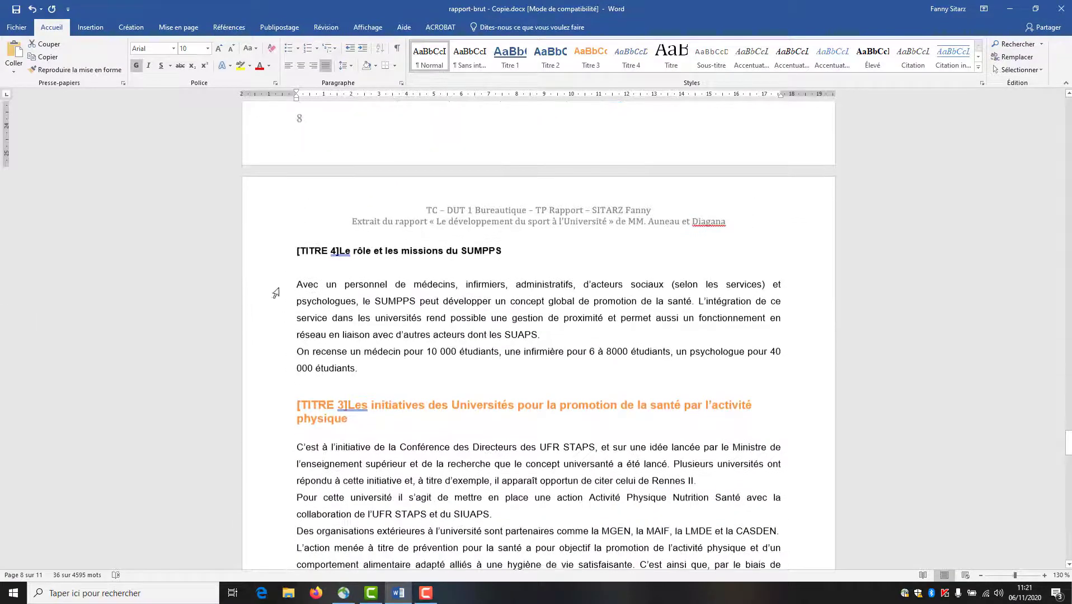
pyautogui.keyDown('ctrl'); pyautogui.click(273, 259); pyautogui.keyUp('ctrl')
pyautogui.scroll(-15, 291, 335)
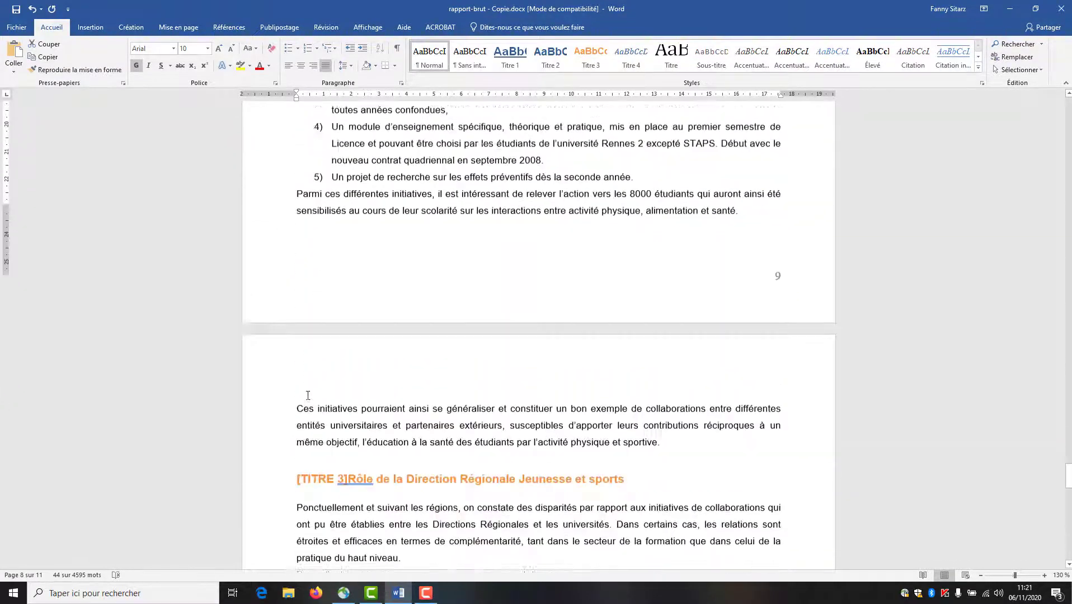
pyautogui.scroll(-20, 307, 394)
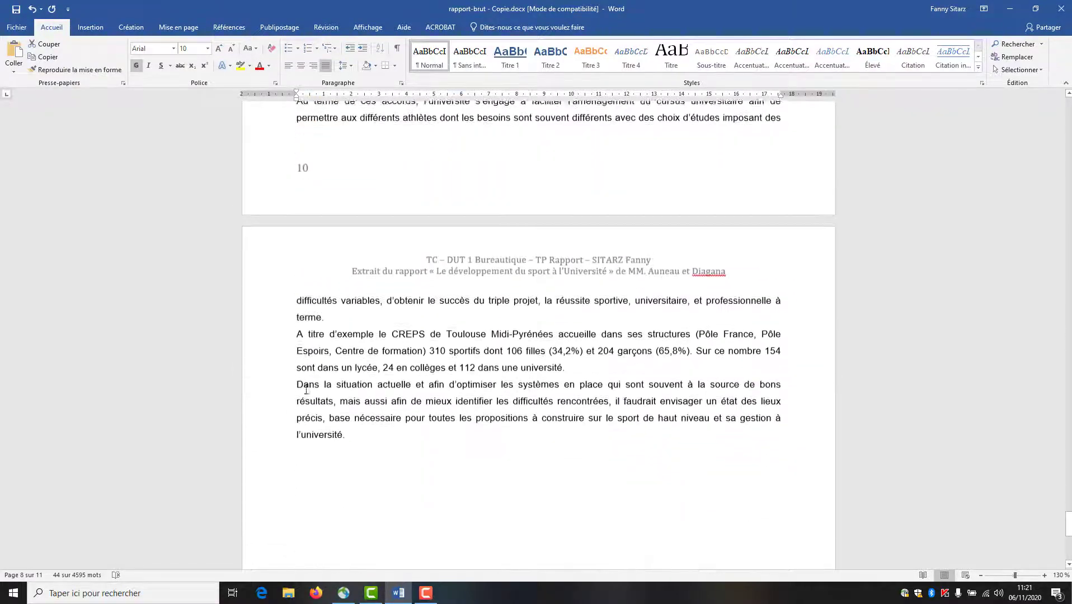
pyautogui.click(632, 59)
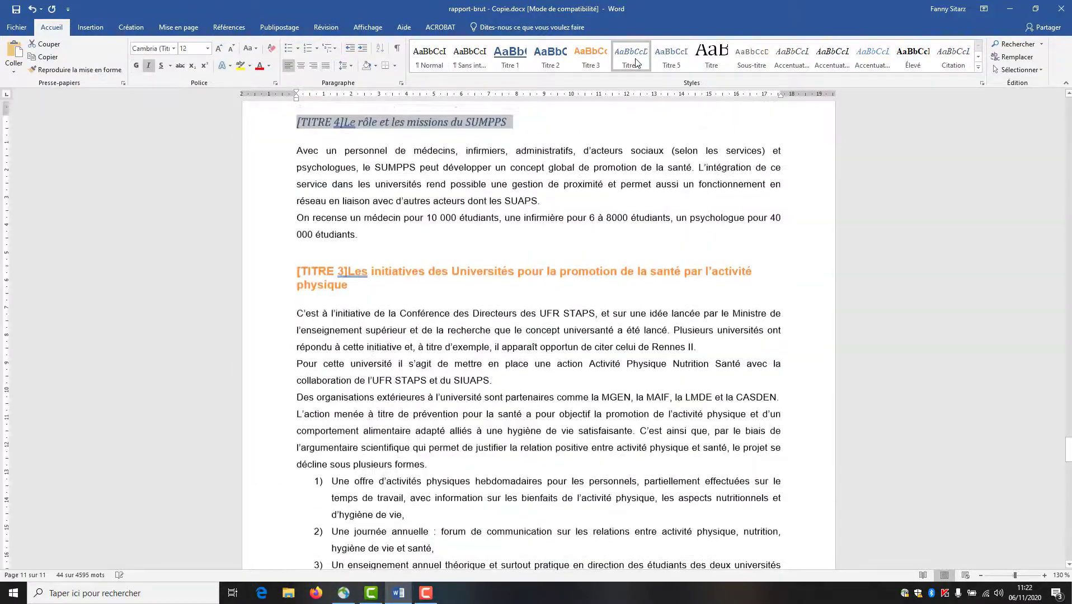
# - Change the Titre 4 style to Arial 11 pt in Automatique colour
pyautogui.rightClick(636, 62)
pyautogui.click(639, 79)
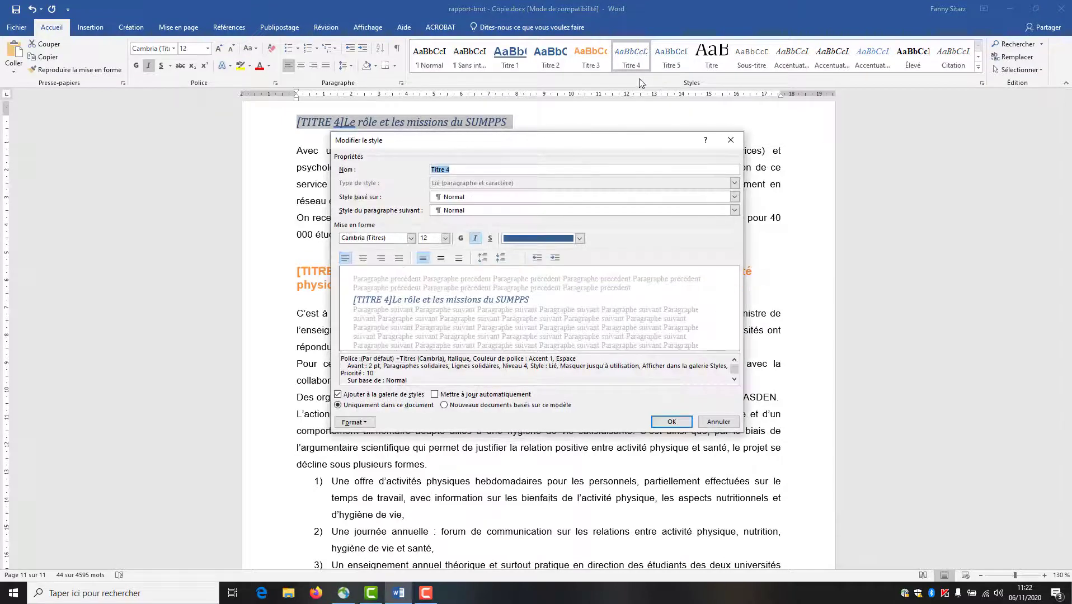
pyautogui.click(446, 239)
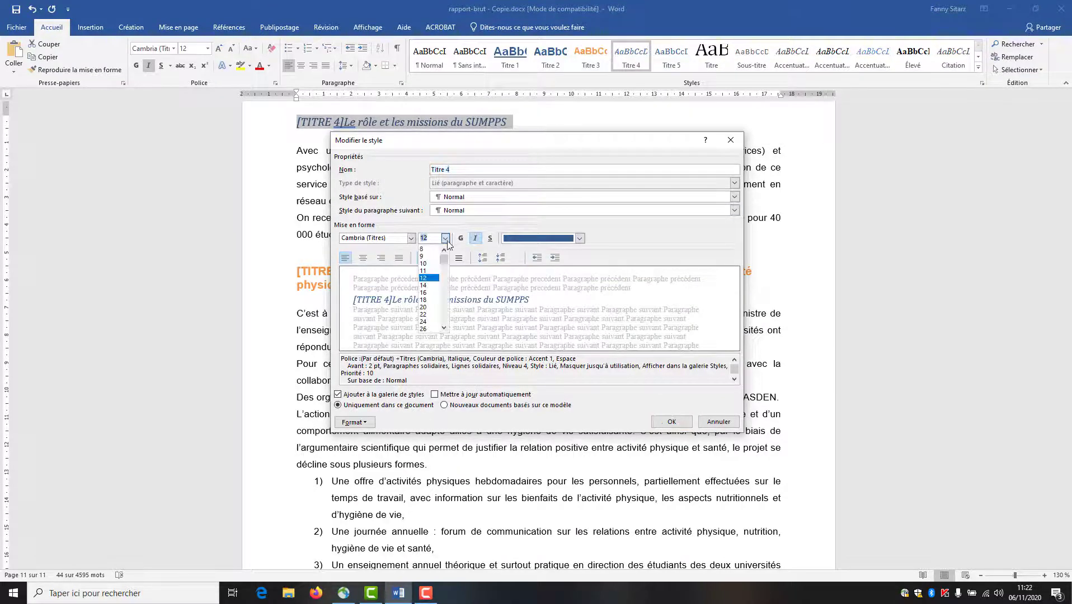
pyautogui.click(431, 271)
pyautogui.click(410, 239)
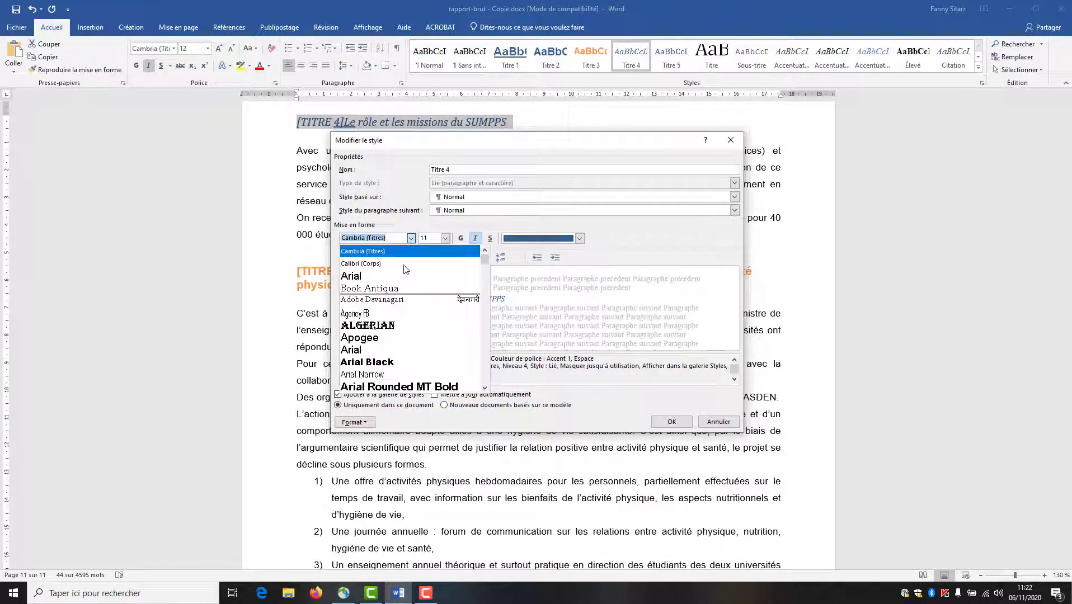
pyautogui.click(402, 276)
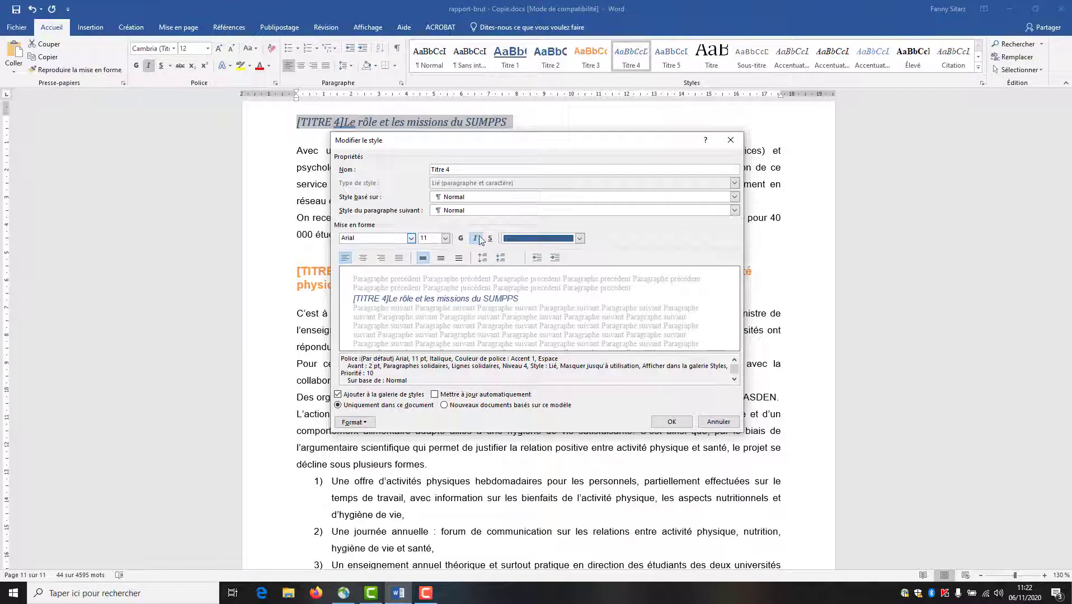
pyautogui.click(580, 238)
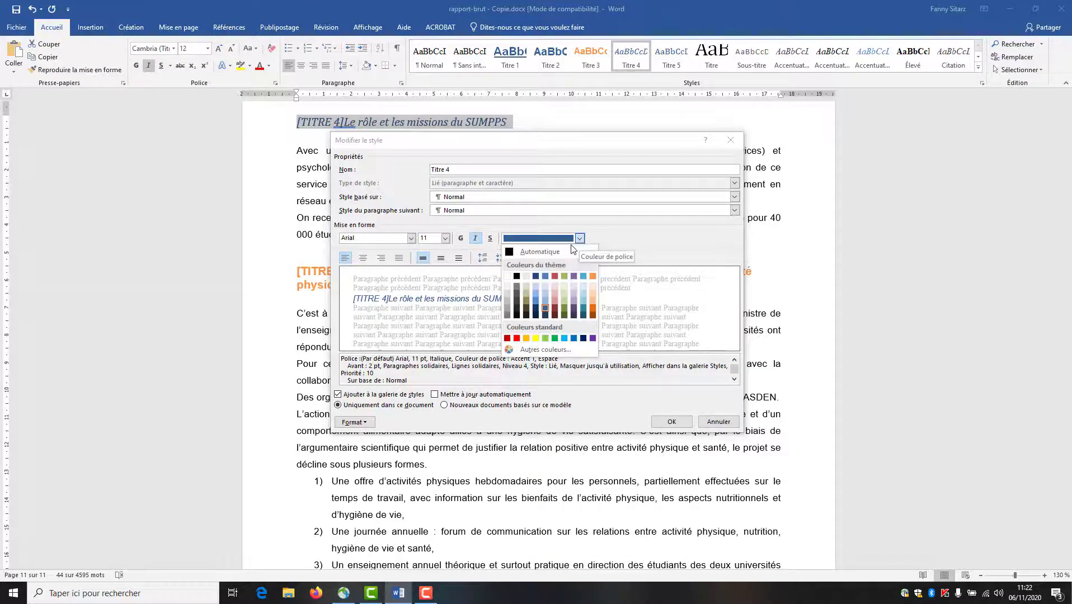
pyautogui.click(562, 252)
pyautogui.click(673, 424)
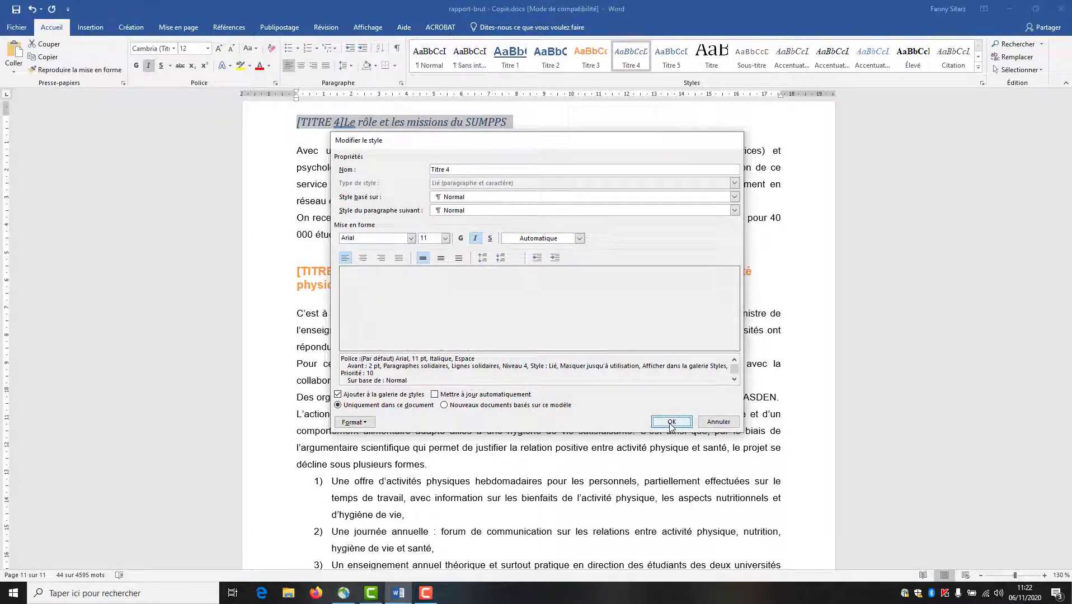
pyautogui.click(704, 250)
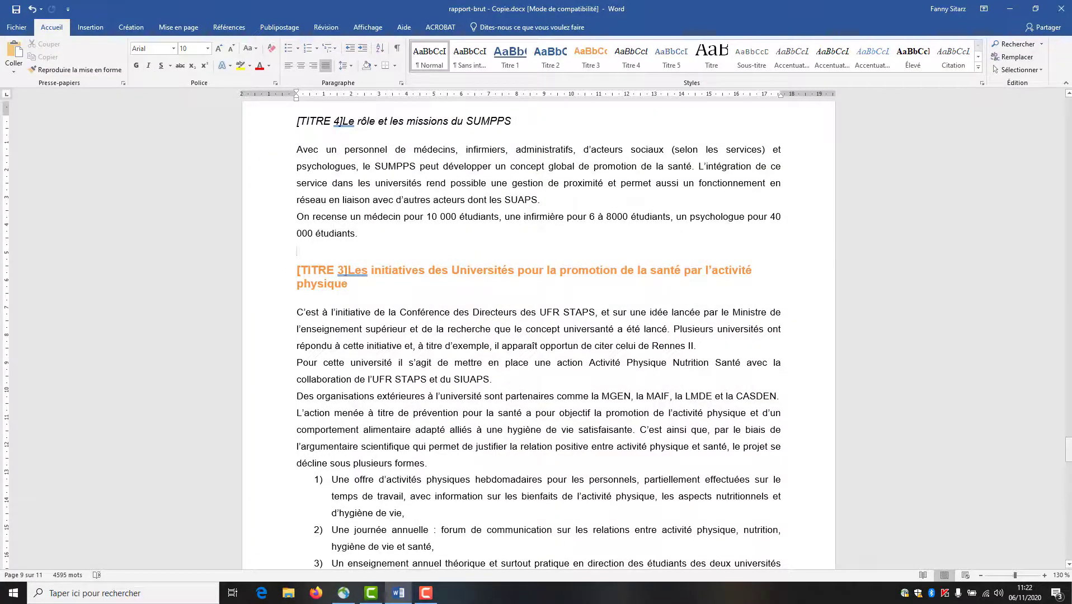
# - Search the document for '[TITRE 1]' and bring up find and replace for it
pyautogui.moveTo(1068, 448); pyautogui.dragTo(1037, 113)
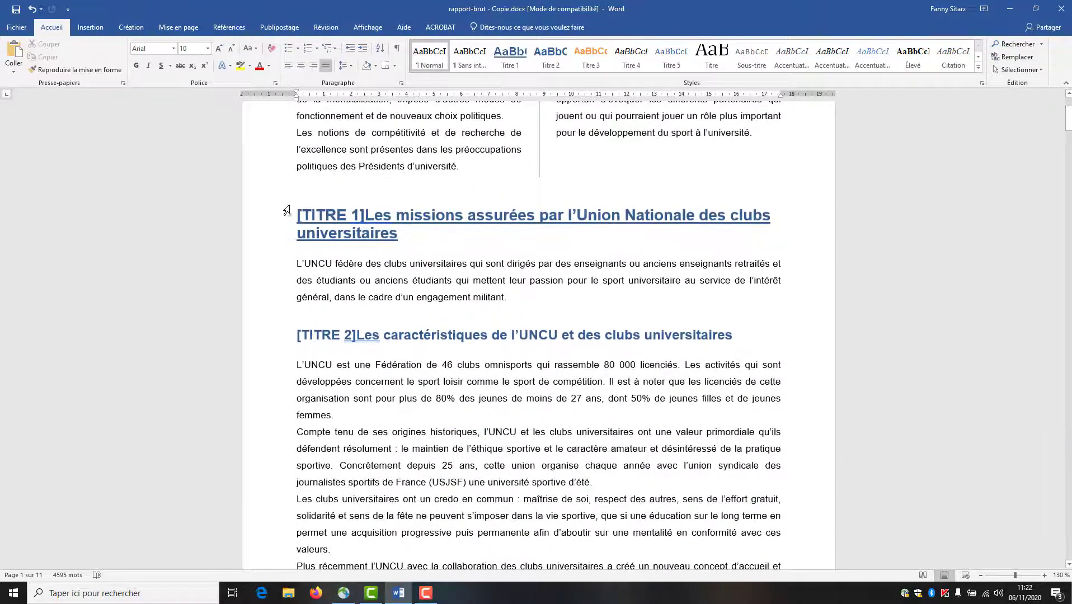
pyautogui.moveTo(316, 214); pyautogui.dragTo(367, 216)
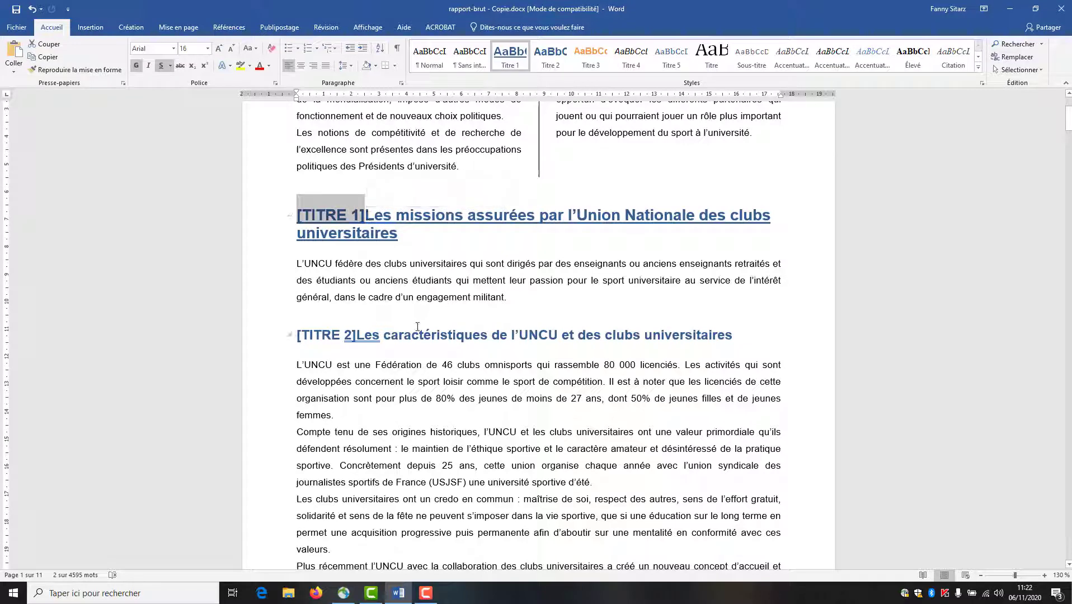
pyautogui.click(447, 309)
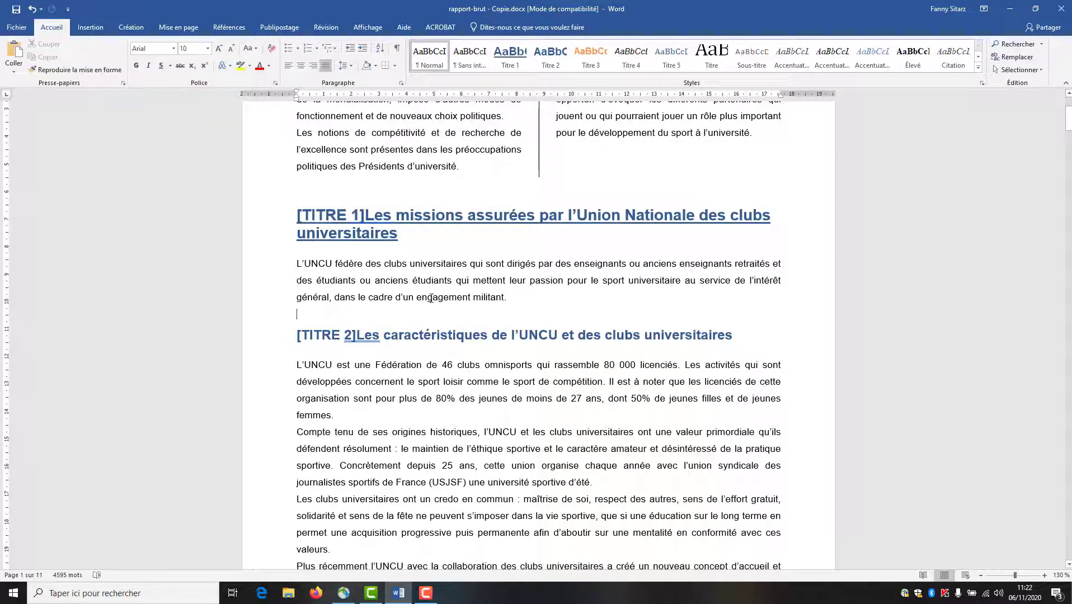
pyautogui.hotkey('ctrl', 'f')
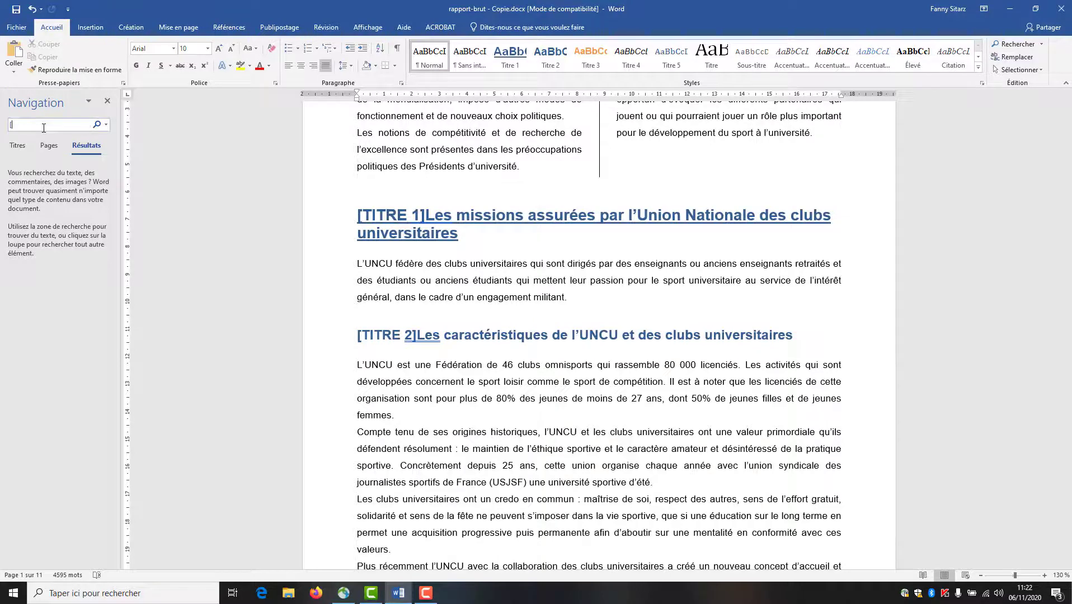
pyautogui.write('[TITRE')
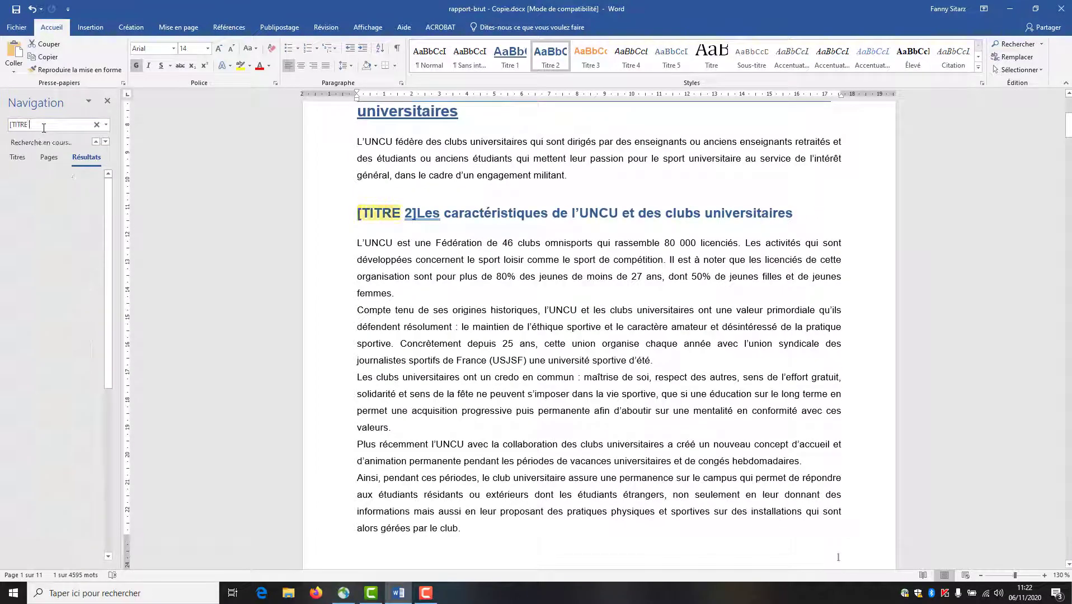
pyautogui.write(' 1]')
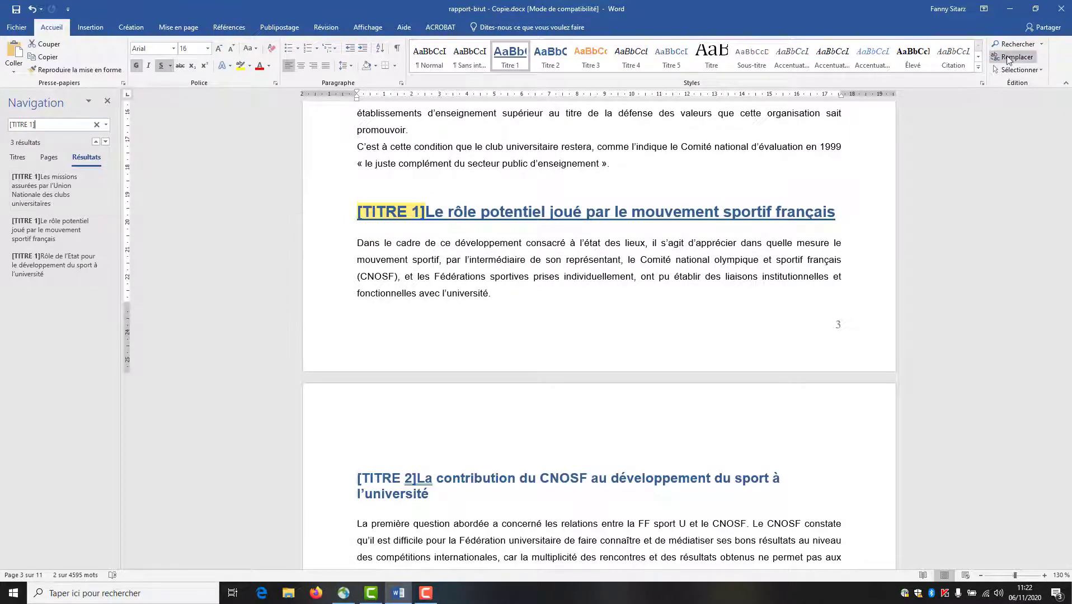
pyautogui.click(1013, 57)
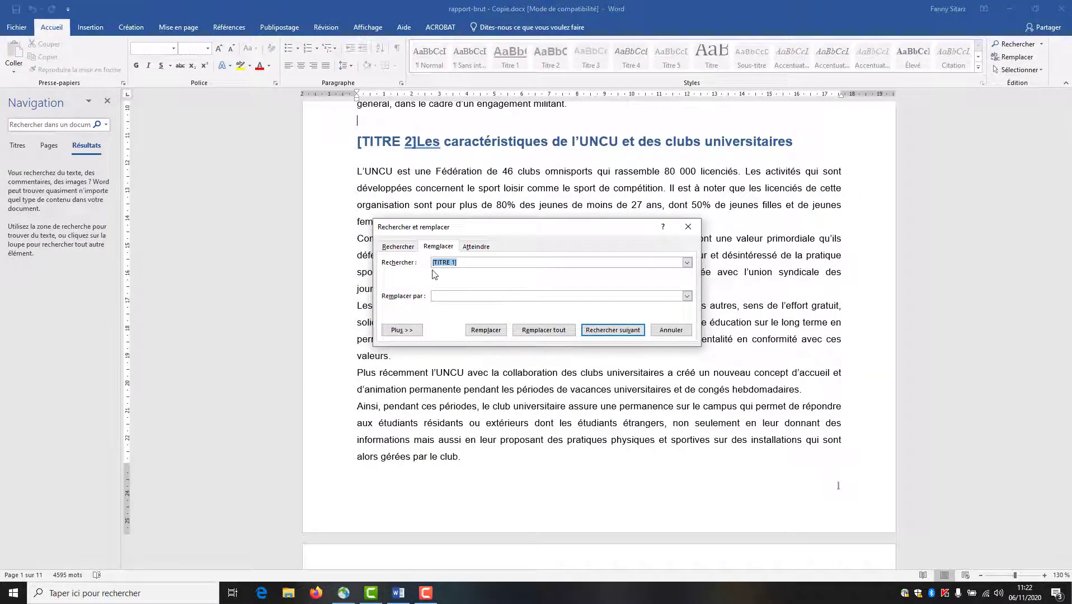
# - Replace all [TITRE 1] and [TITRE 2] tags with nothing (3 and 6 replacements)
pyautogui.click(461, 295)
pyautogui.click(528, 330)
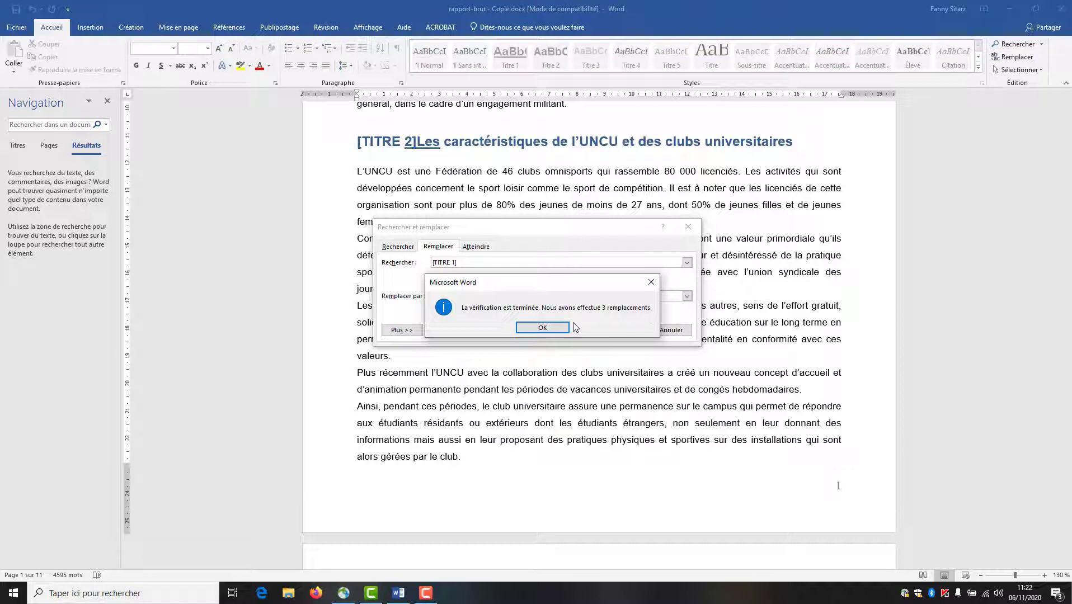
pyautogui.click(544, 327)
pyautogui.click(455, 263)
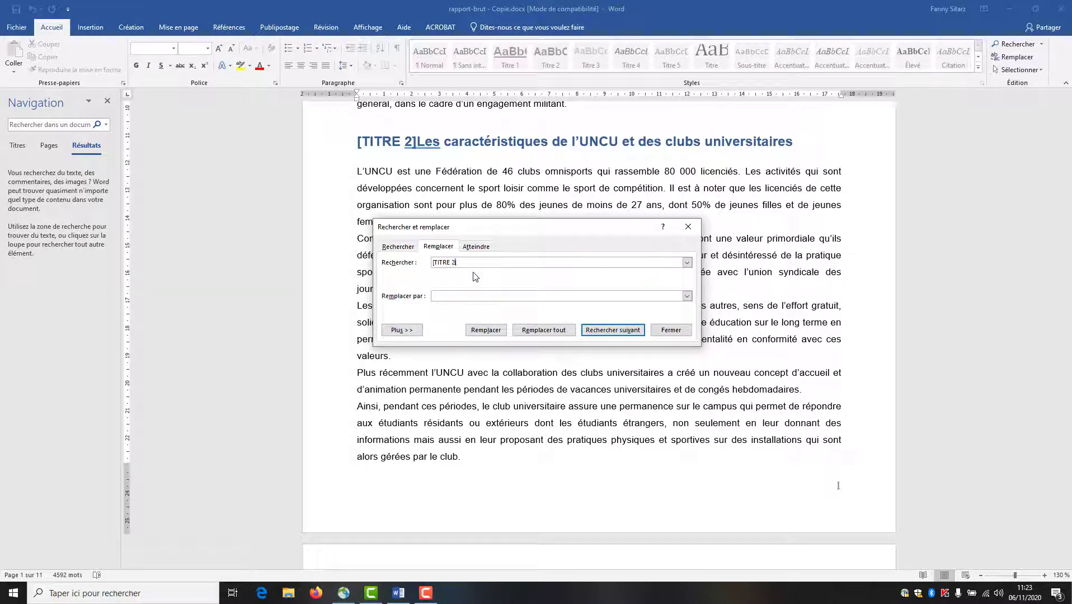
pyautogui.click(563, 330)
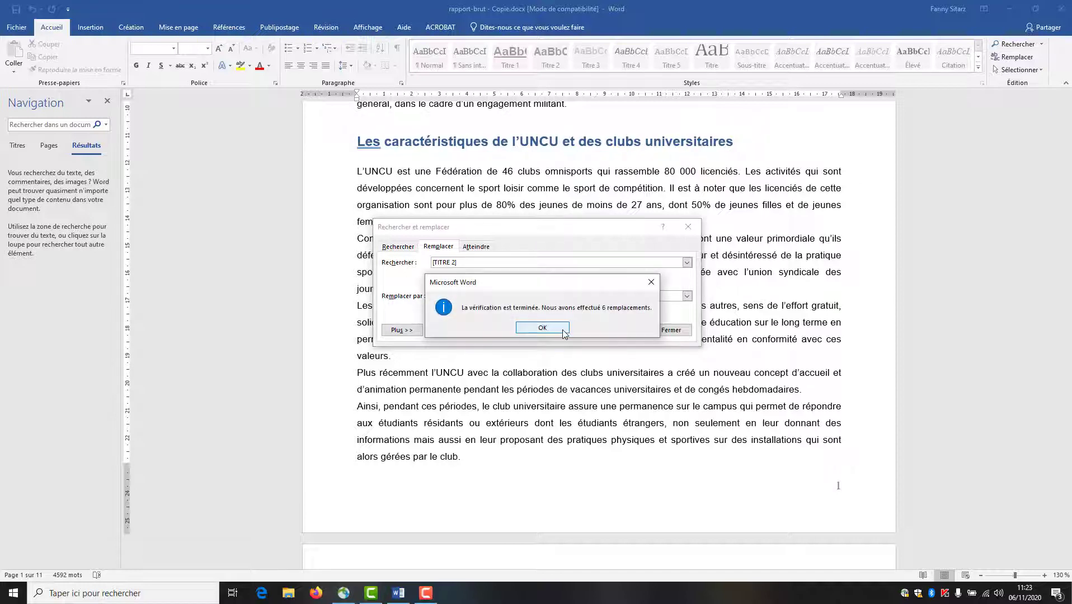
pyautogui.click(548, 330)
# - Remove all [TITRE 3] and [TITRE 4] markers, then close find-and-replace and the Navigation pane
pyautogui.click(462, 266)
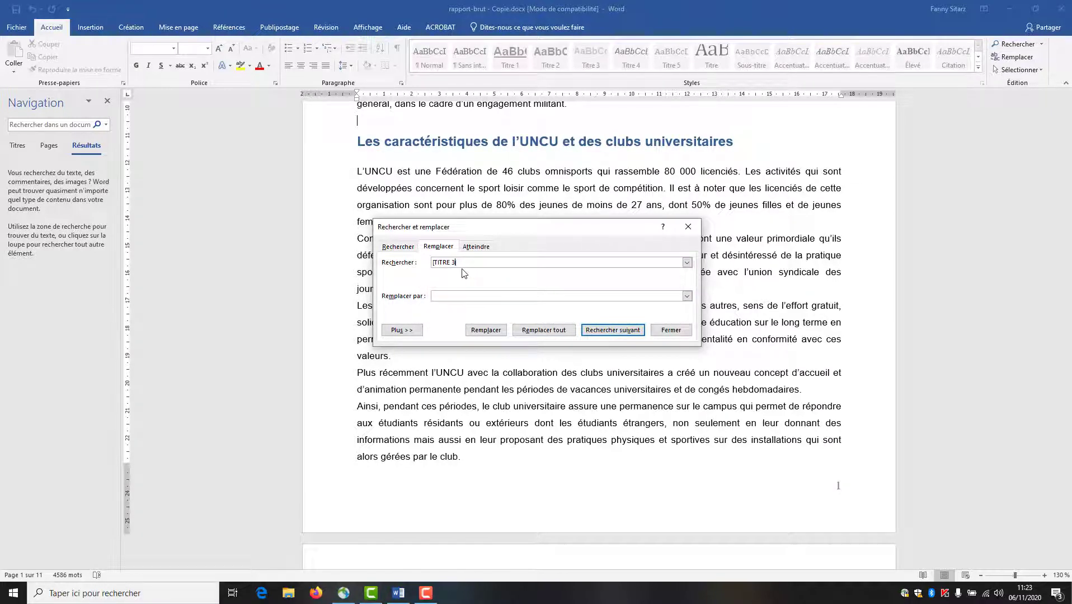
pyautogui.click(531, 326)
pyautogui.click(546, 330)
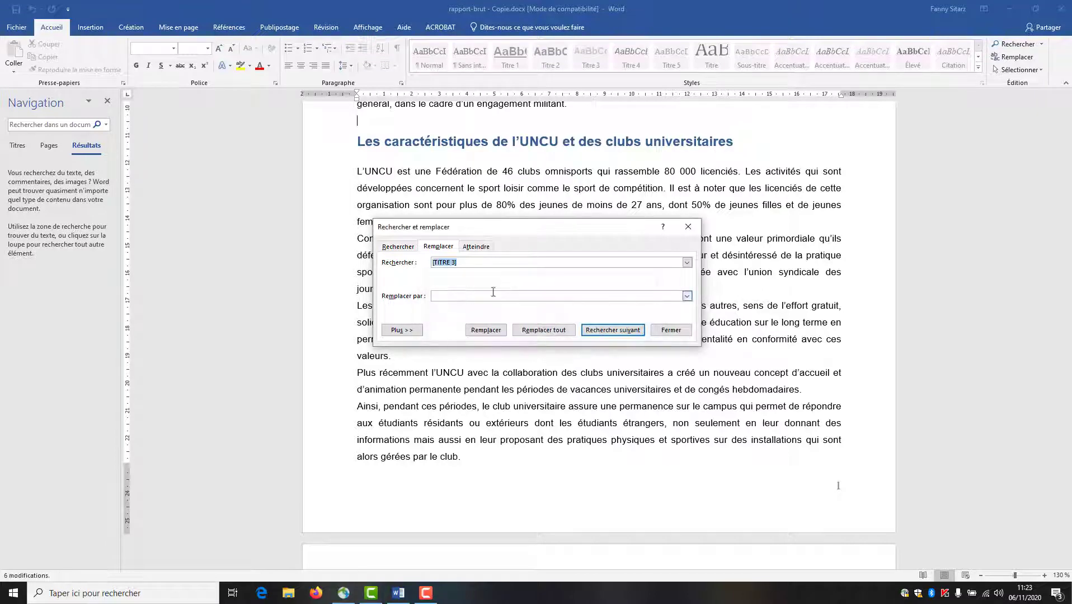
pyautogui.click(456, 262)
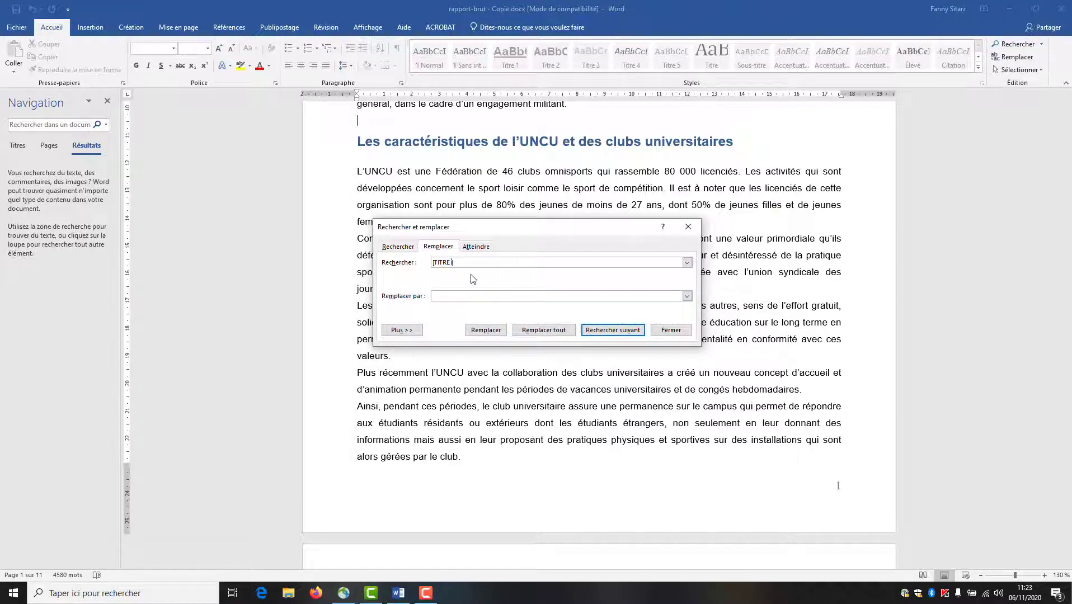
pyautogui.click(588, 331)
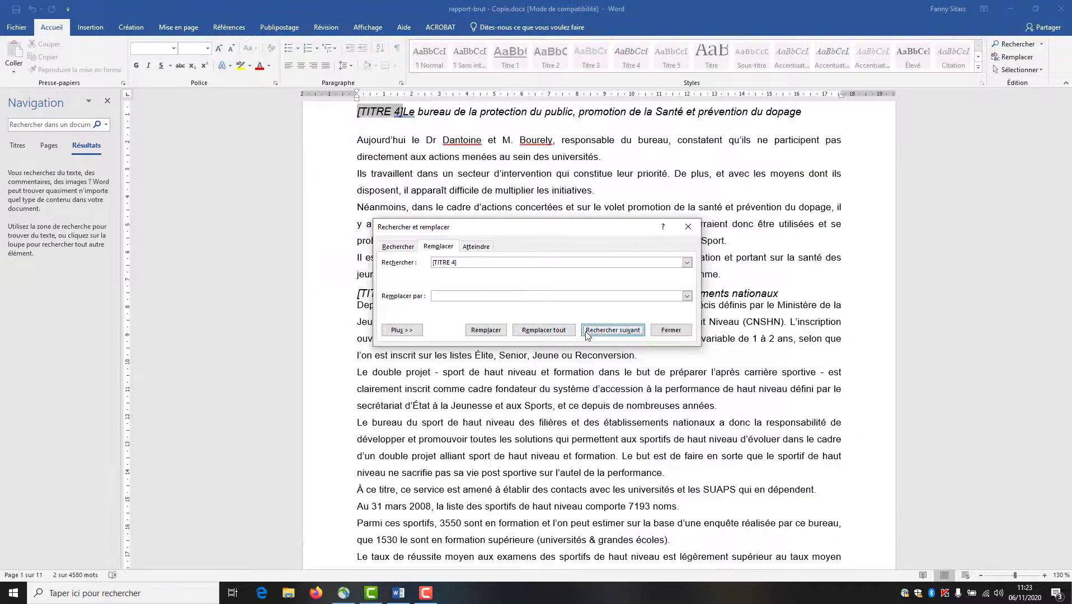
pyautogui.click(554, 330)
pyautogui.click(554, 327)
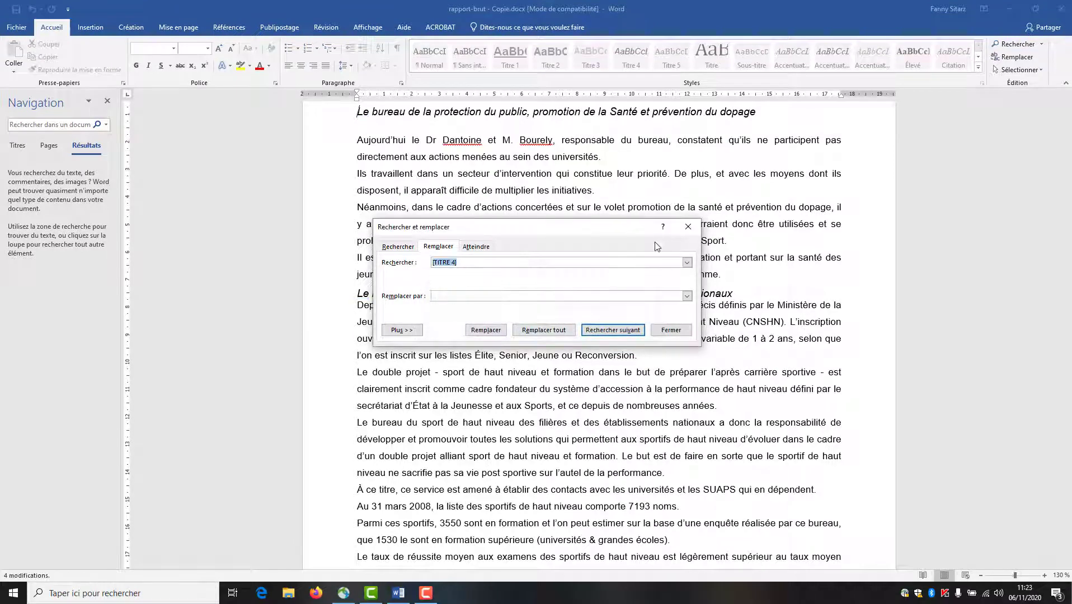
pyautogui.click(687, 226)
pyautogui.click(107, 101)
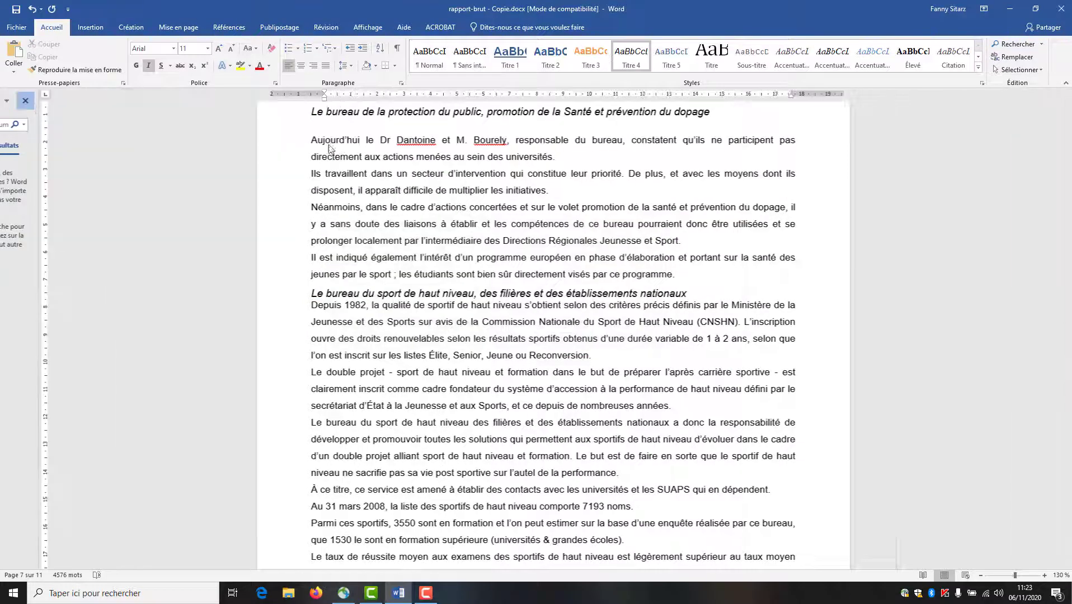
pyautogui.scroll(1, 869, 309)
pyautogui.scroll(1, 869, 309)
pyautogui.moveTo(1068, 364)
pyautogui.mouseDown()
pyautogui.moveTo(1069, 269)
pyautogui.moveTo(1069, 347)
pyautogui.mouseUp()
pyautogui.click(237, 372)
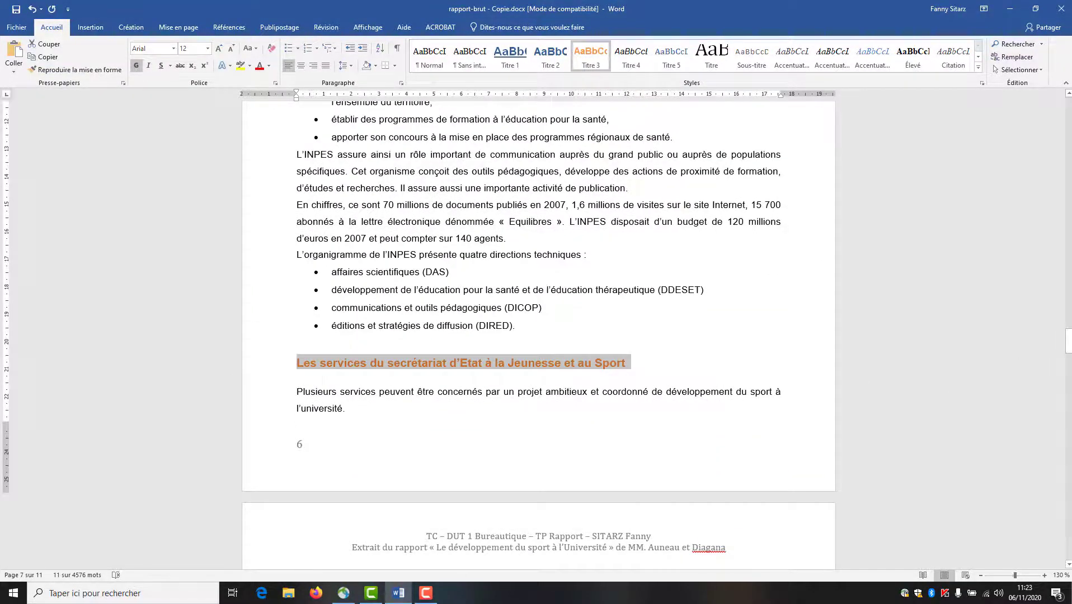
pyautogui.moveTo(1069, 344); pyautogui.dragTo(1069, 197)
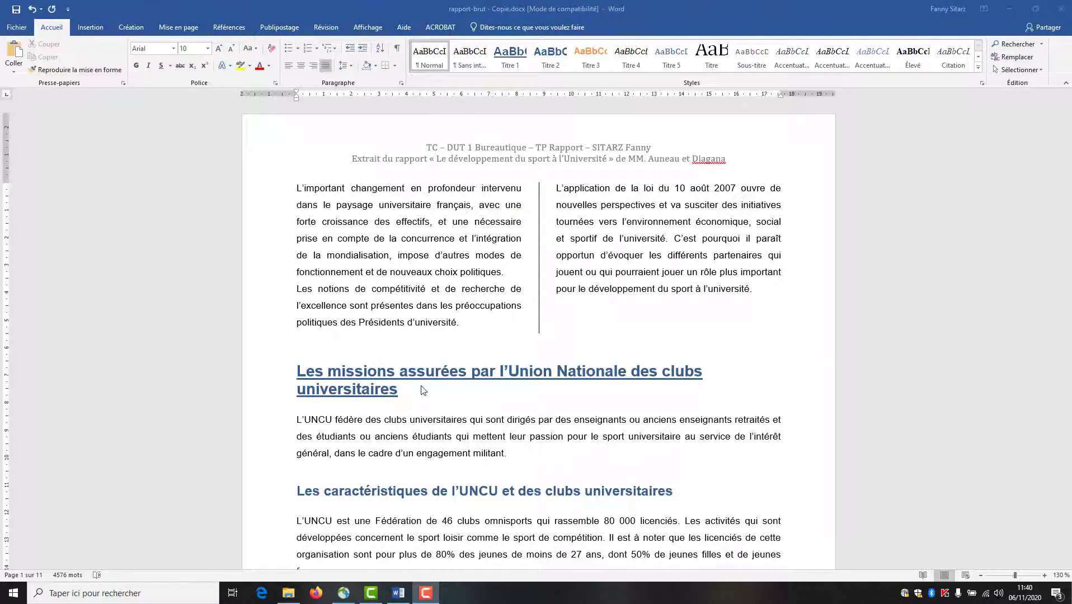
# - Reach the Titre 1 style's numbering settings and pick the plain 1./2./3. format
pyautogui.rightClick(507, 60)
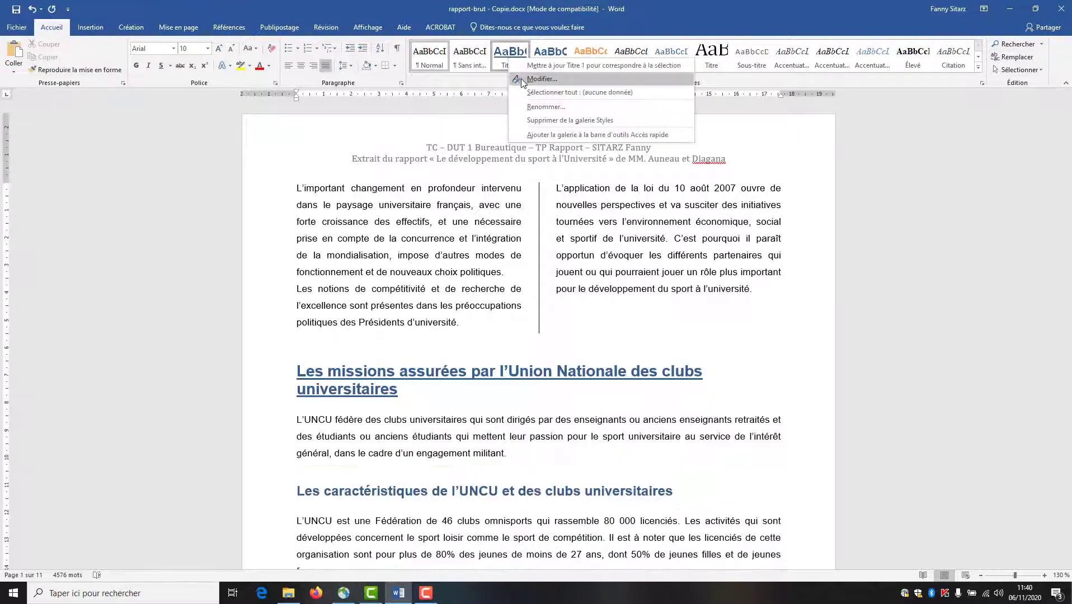
pyautogui.click(521, 78)
pyautogui.click(363, 424)
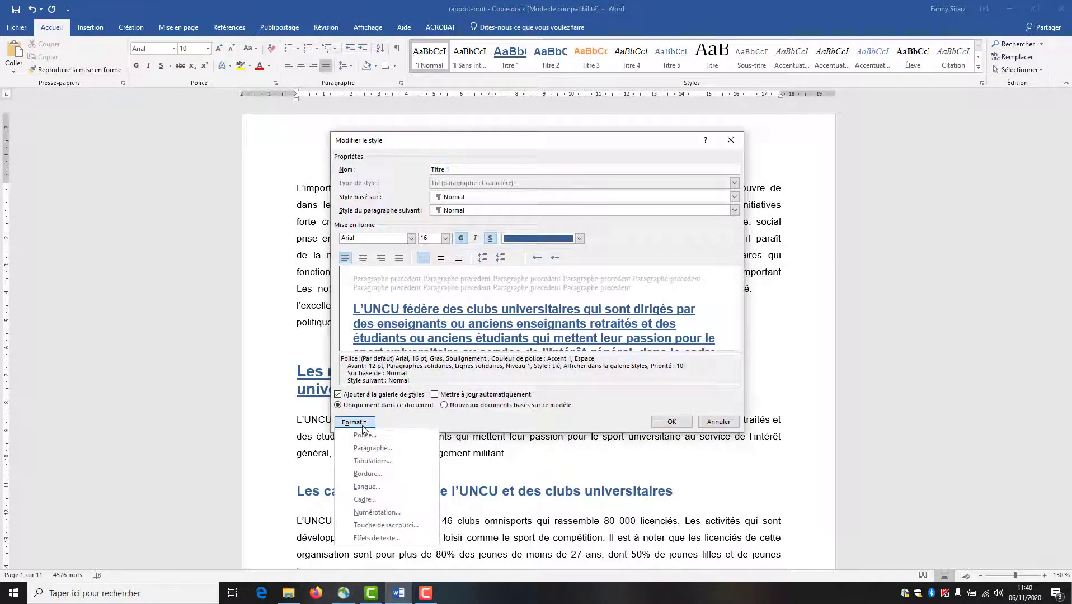
pyautogui.click(377, 513)
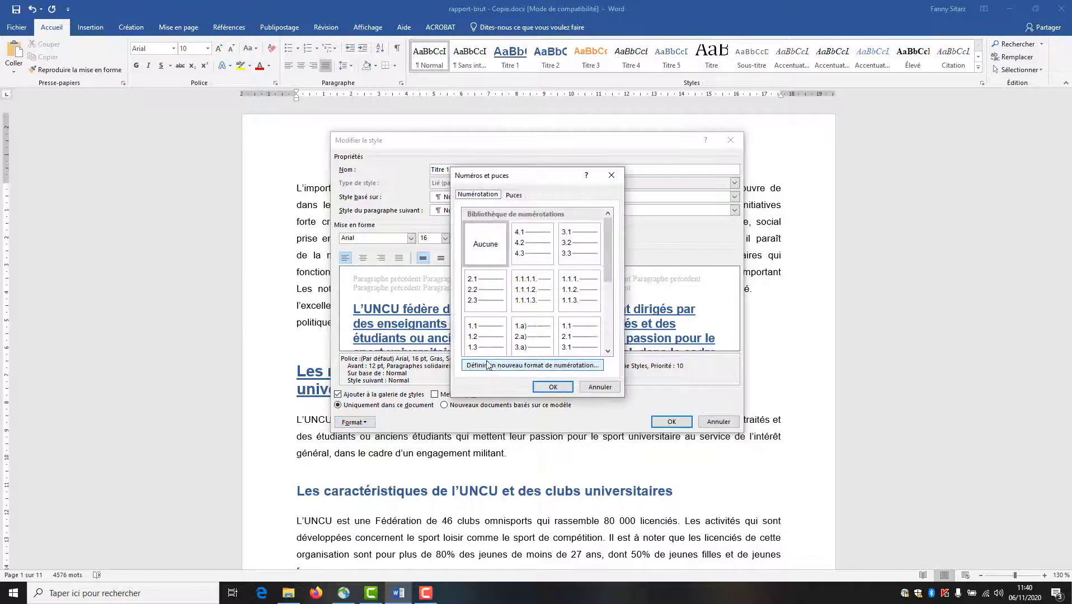
pyautogui.moveTo(601, 262); pyautogui.dragTo(605, 278)
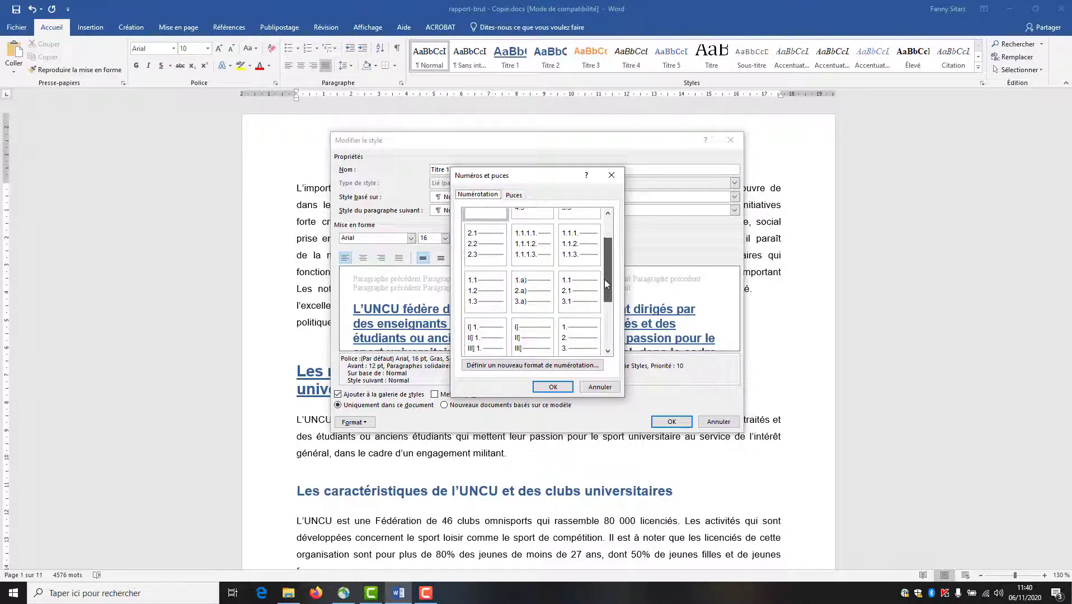
pyautogui.click(484, 297)
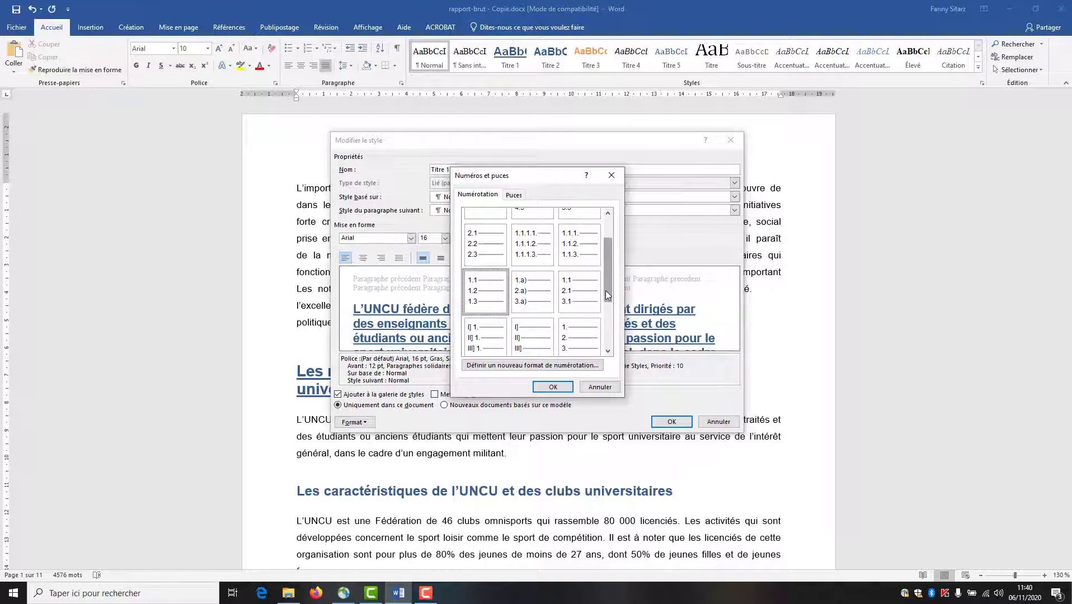
pyautogui.moveTo(605, 290); pyautogui.dragTo(607, 312)
pyautogui.click(586, 307)
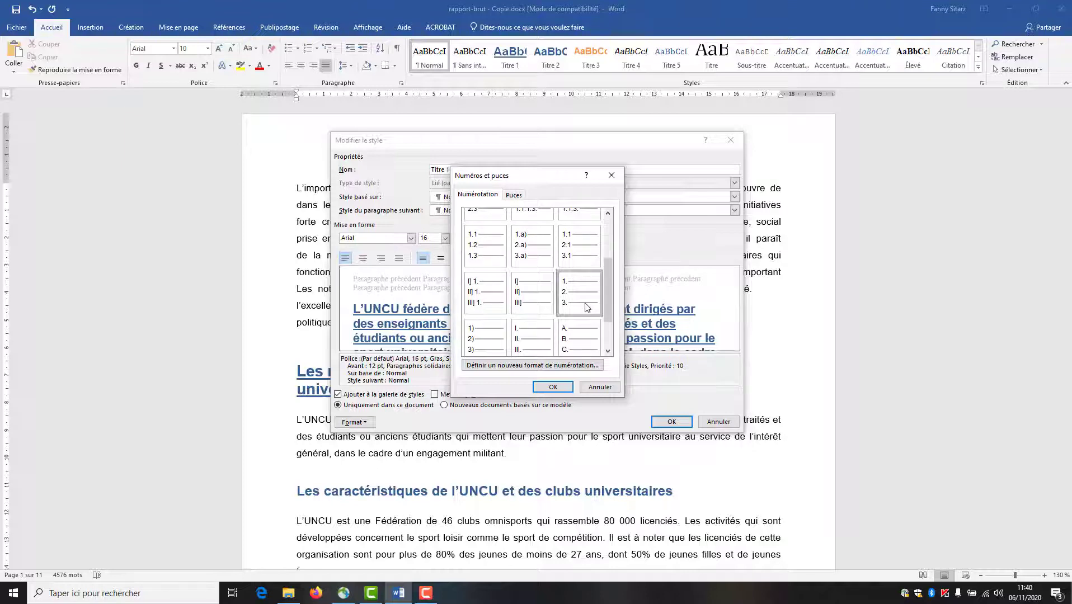
# - Define a custom '1.1' number format and apply it to the Titre 1 style
pyautogui.click(550, 367)
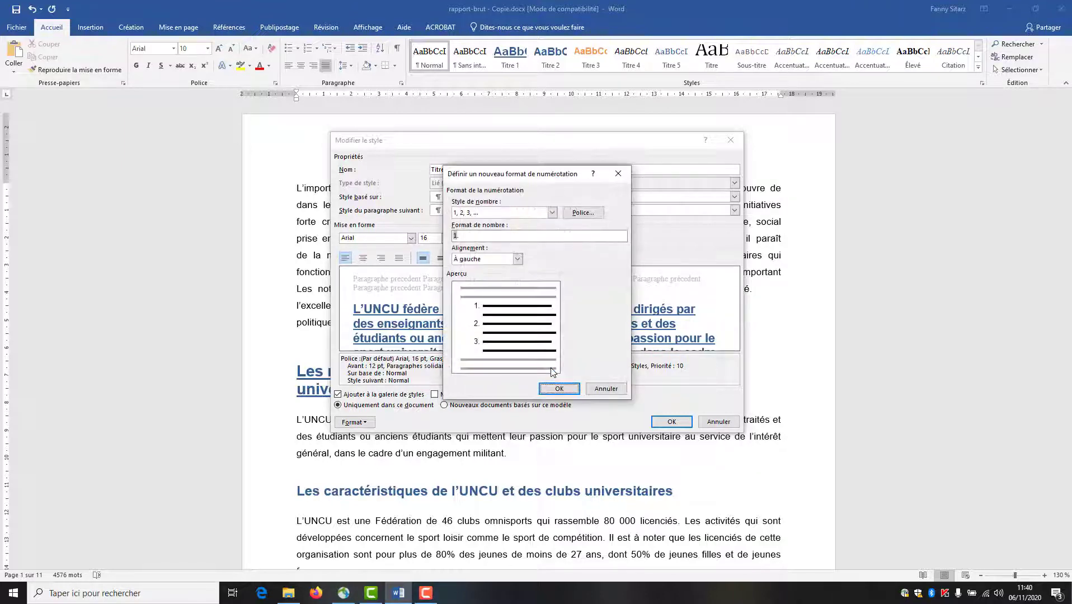
pyautogui.click(458, 236)
pyautogui.write('1.')
pyautogui.press('BackSpace')
pyautogui.click(557, 388)
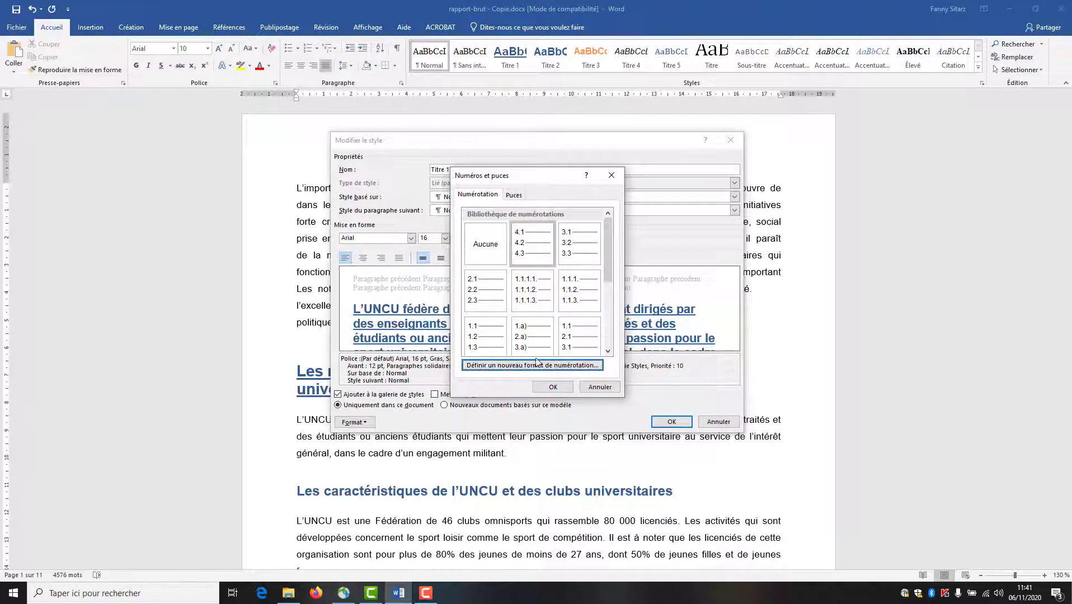
pyautogui.click(496, 333)
pyautogui.click(548, 387)
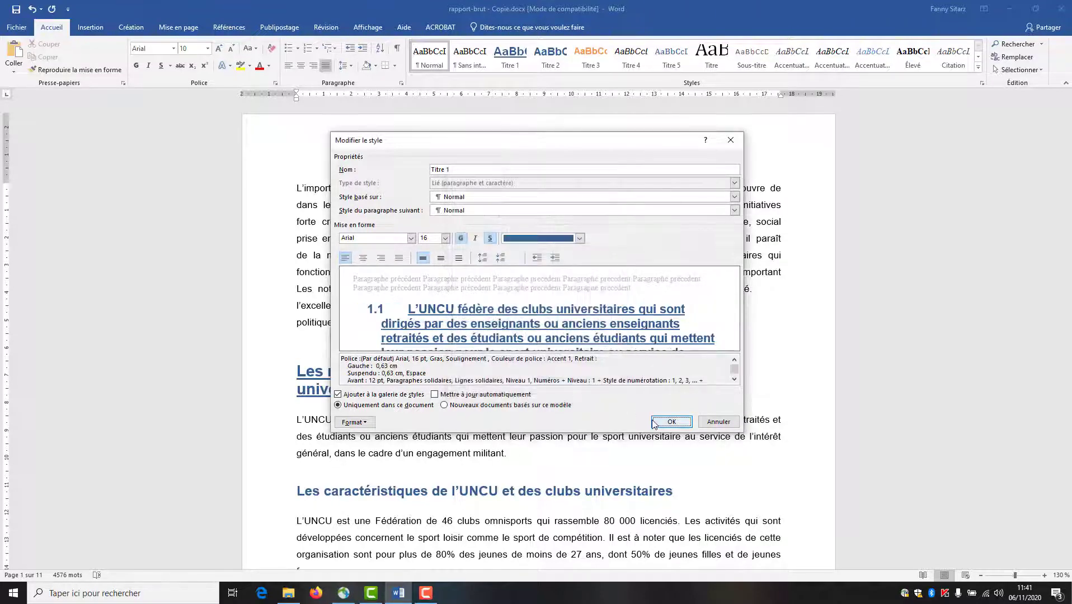
pyautogui.press('Return')
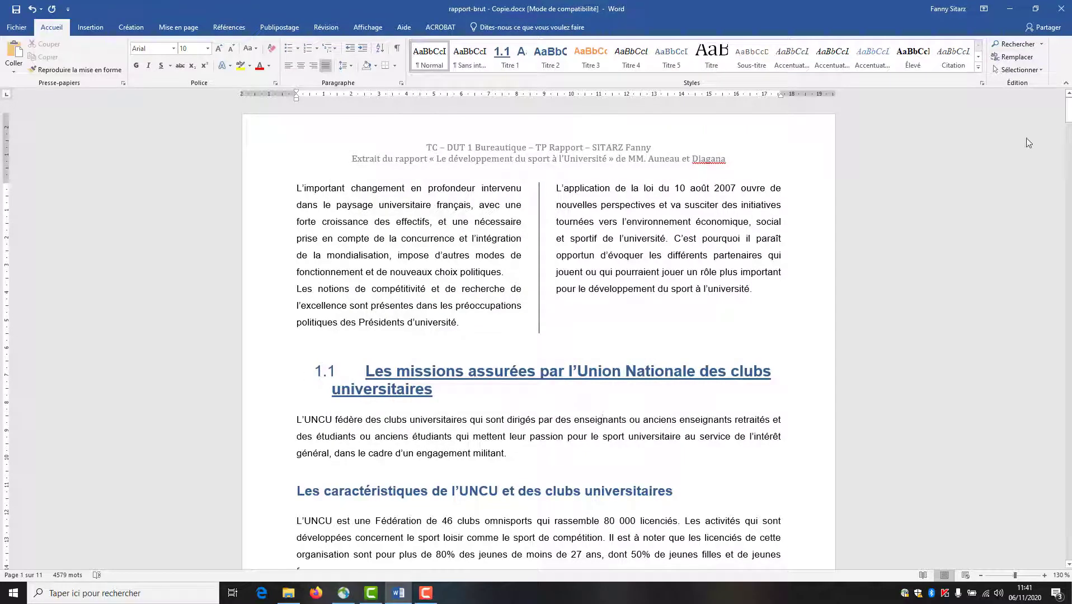
# - Reach the Titre 2 style's numbering settings and pick the plain 1./2./3. format
pyautogui.moveTo(1068, 112)
pyautogui.mouseDown()
pyautogui.moveTo(1057, 212)
pyautogui.moveTo(1068, 109)
pyautogui.mouseUp()
pyautogui.rightClick(551, 62)
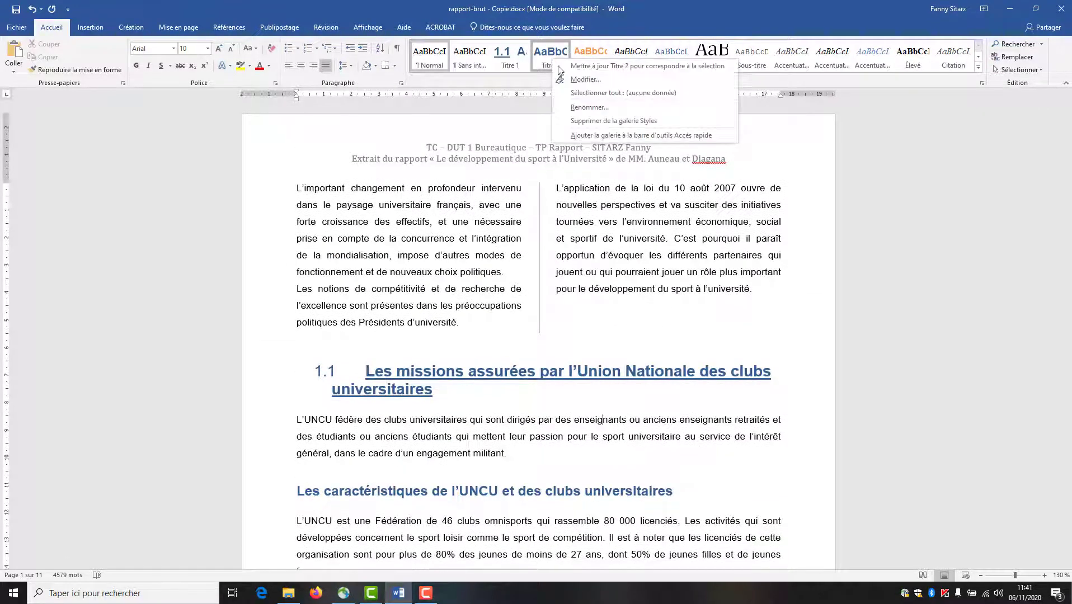
pyautogui.click(566, 80)
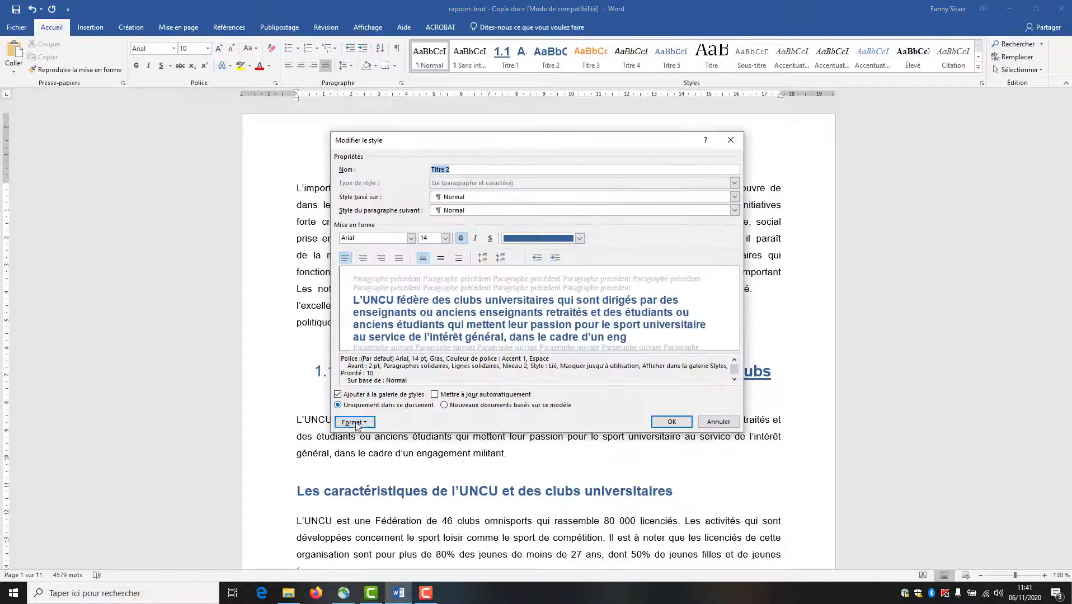
pyautogui.click(354, 423)
pyautogui.click(368, 513)
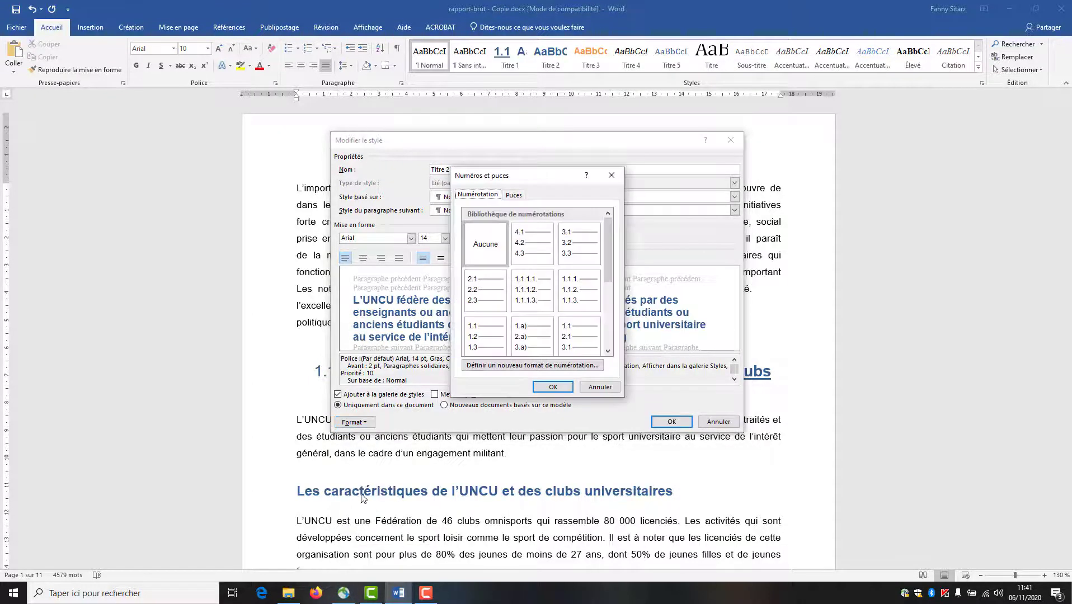
pyautogui.click(493, 299)
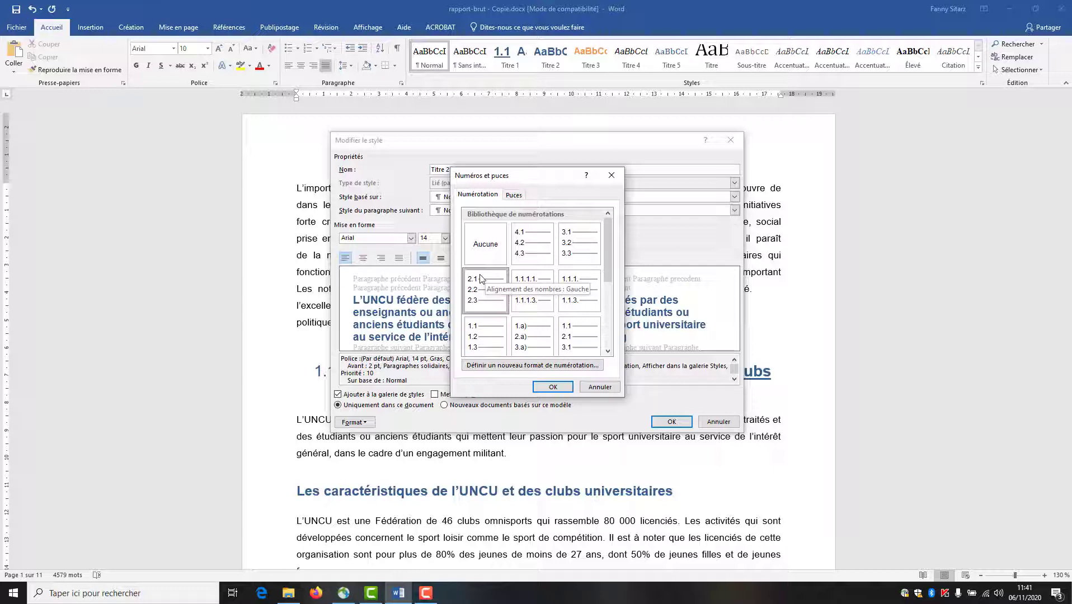
pyautogui.moveTo(607, 277); pyautogui.dragTo(607, 301)
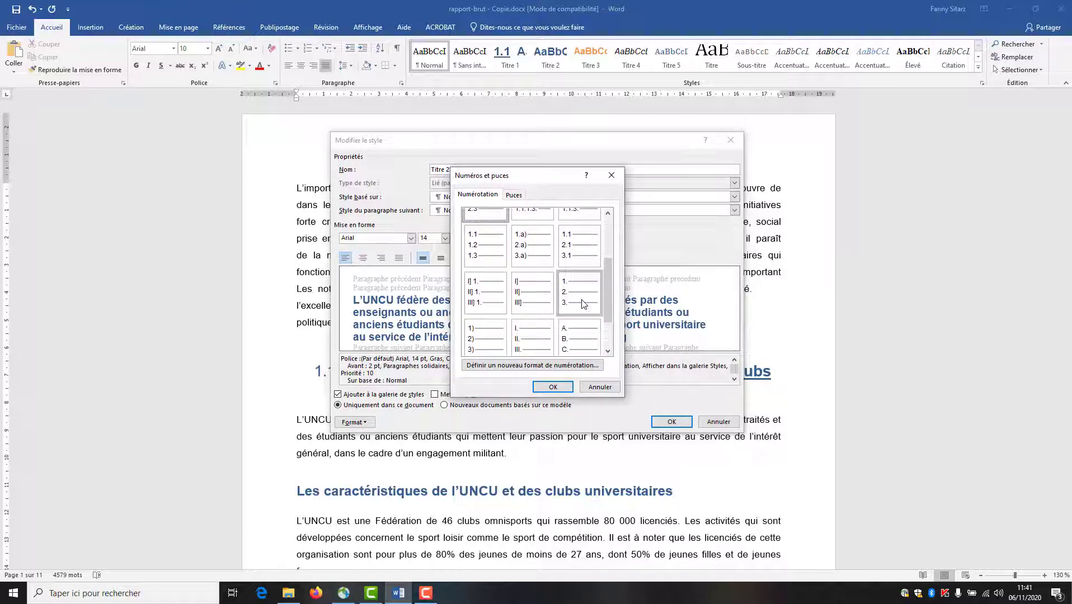
pyautogui.click(580, 305)
# - Define a custom '2.1' number format and apply it to the Titre 2 style
pyautogui.click(494, 368)
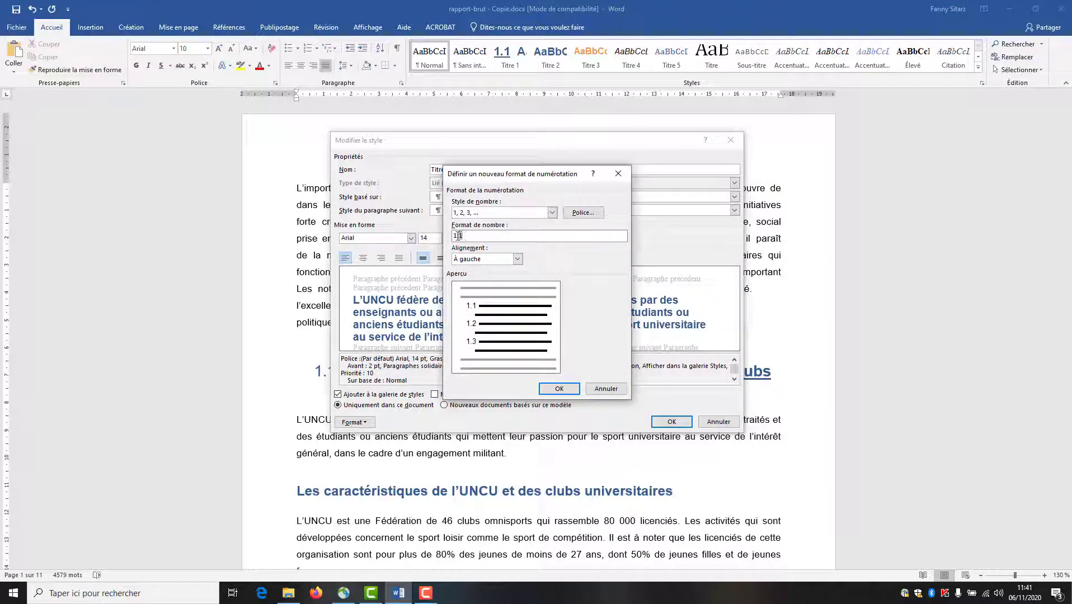
pyautogui.press('BackSpace')
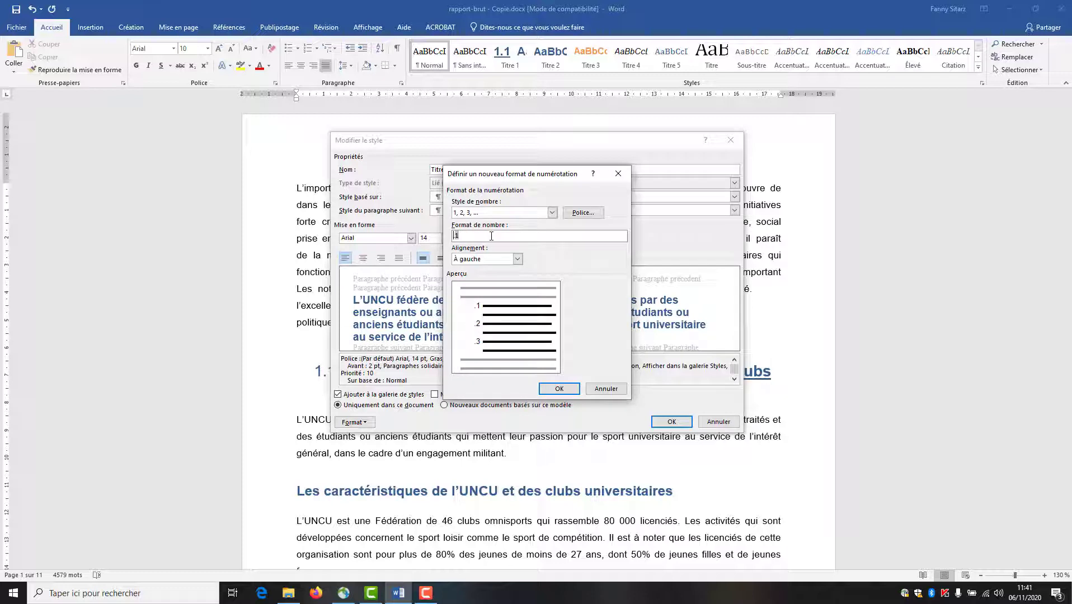
pyautogui.write('2')
pyautogui.click(558, 389)
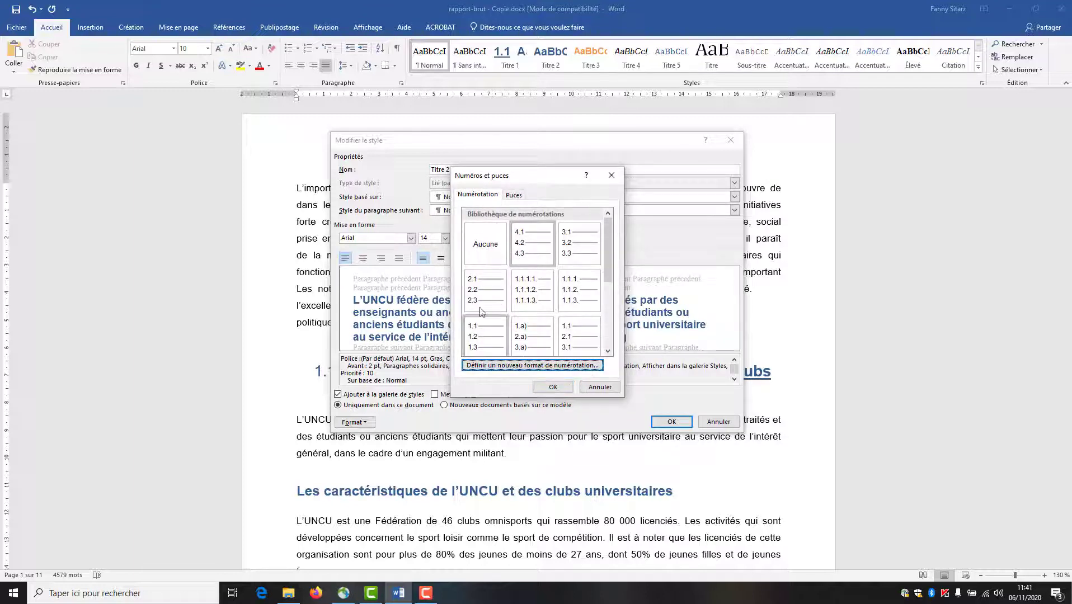
pyautogui.click(549, 387)
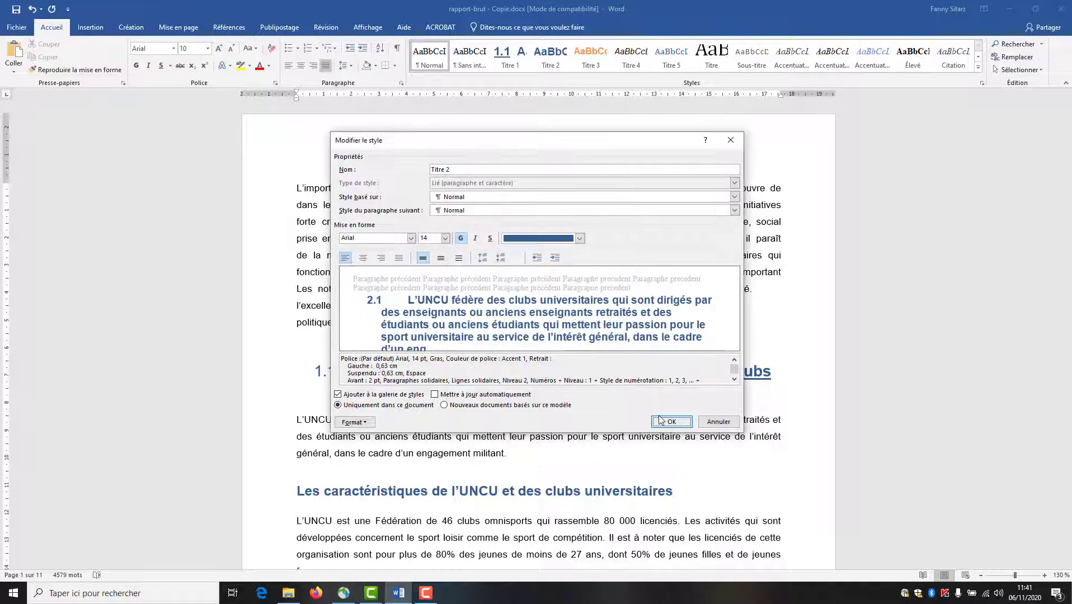
pyautogui.click(663, 421)
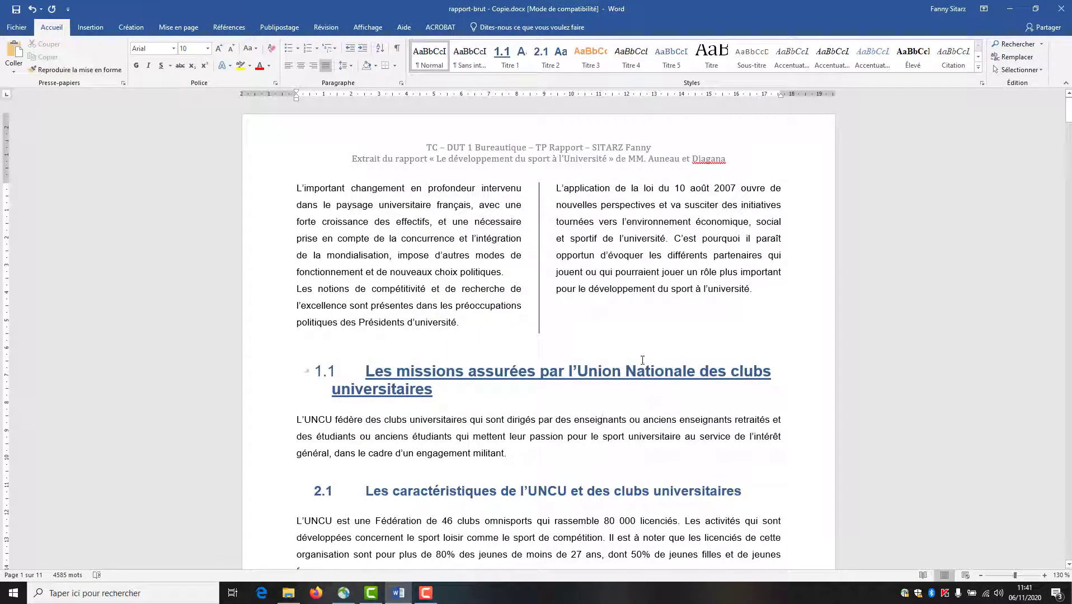
# - Give the Titre 3 style automatic numbering in the 3.1 format
pyautogui.rightClick(592, 54)
pyautogui.click(616, 77)
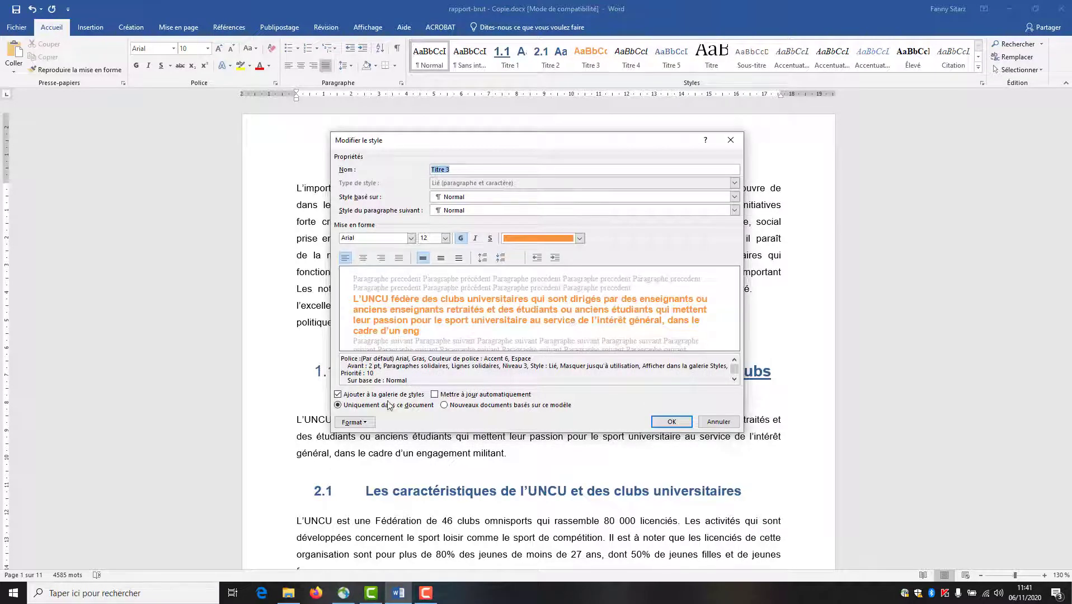
pyautogui.click(353, 422)
pyautogui.click(375, 512)
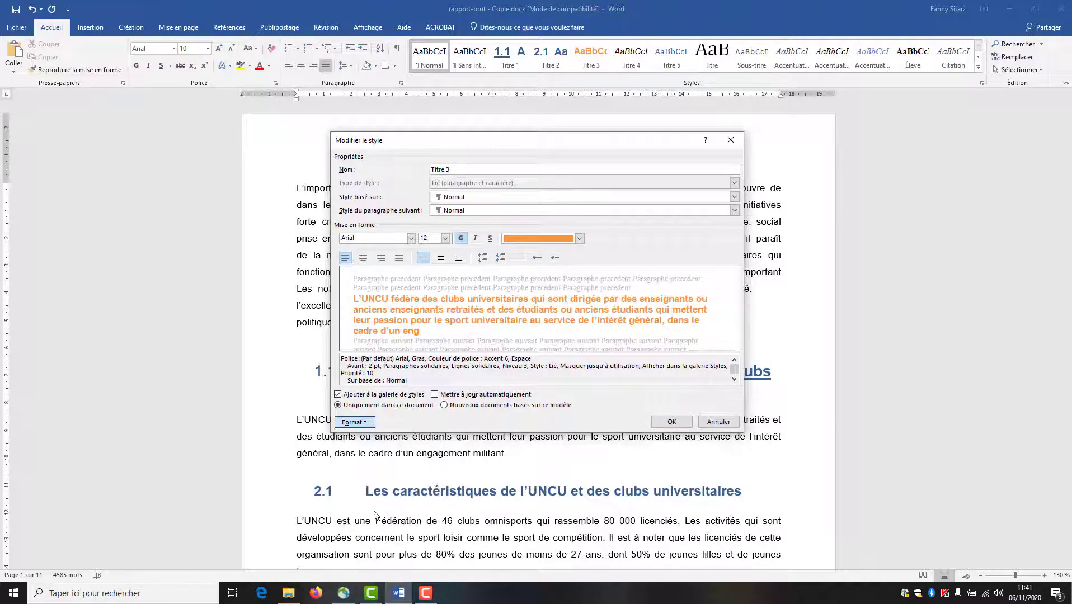
pyautogui.click(579, 256)
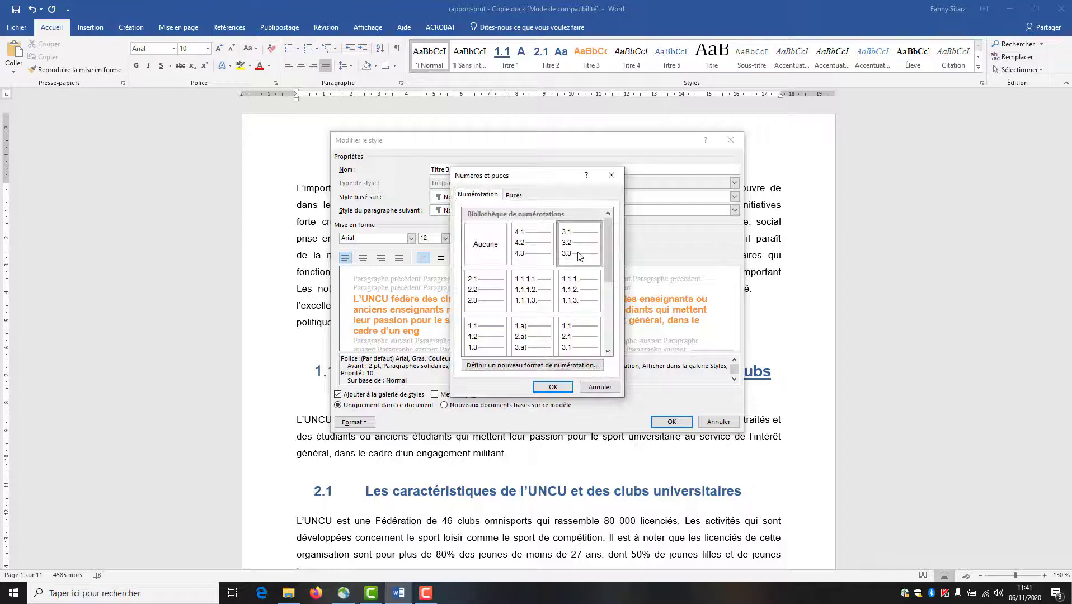
pyautogui.click(562, 387)
pyautogui.click(671, 422)
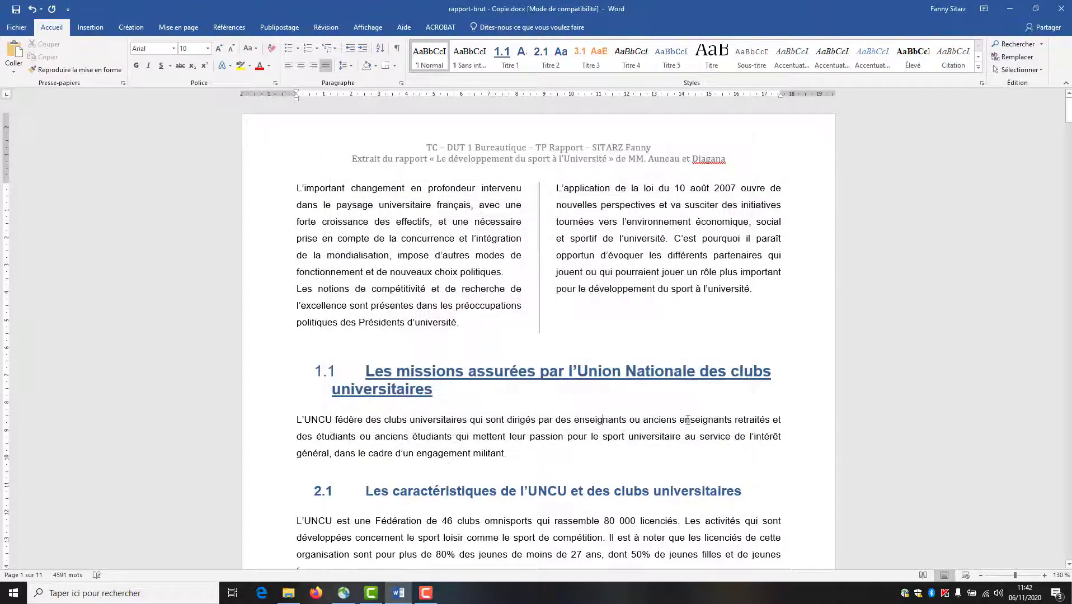
# - Give the Titre 4 style automatic numbering in the 4.1 format
pyautogui.rightClick(624, 60)
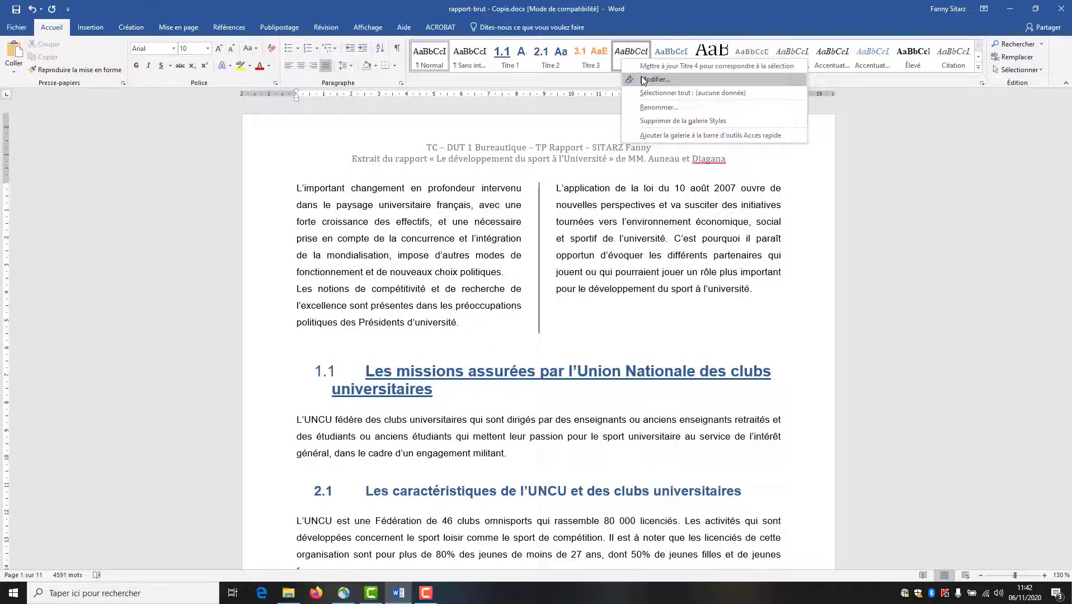
pyautogui.click(649, 79)
pyautogui.click(361, 422)
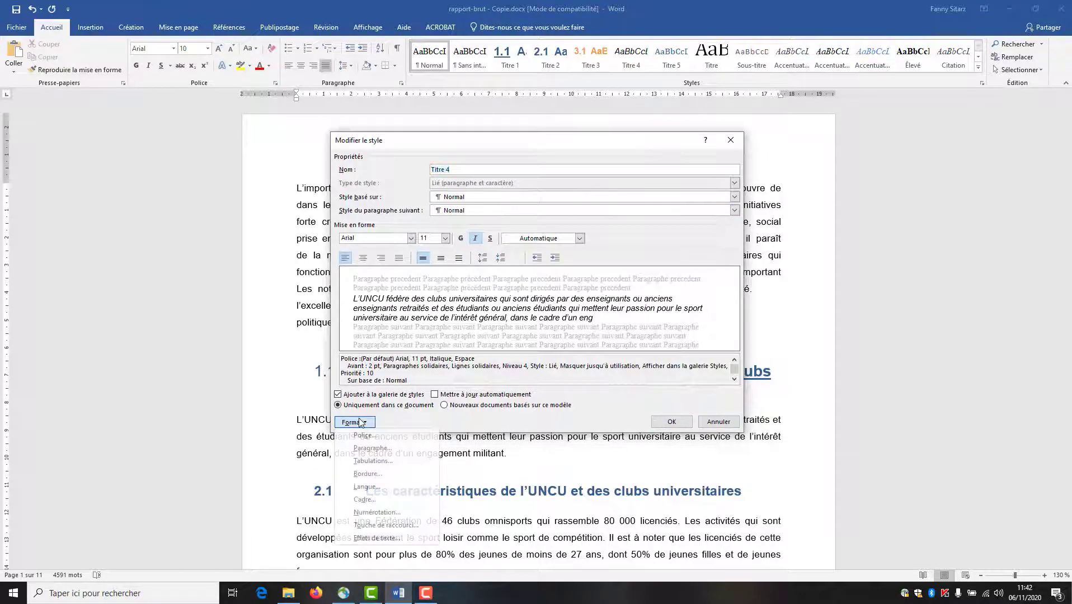
pyautogui.click(373, 515)
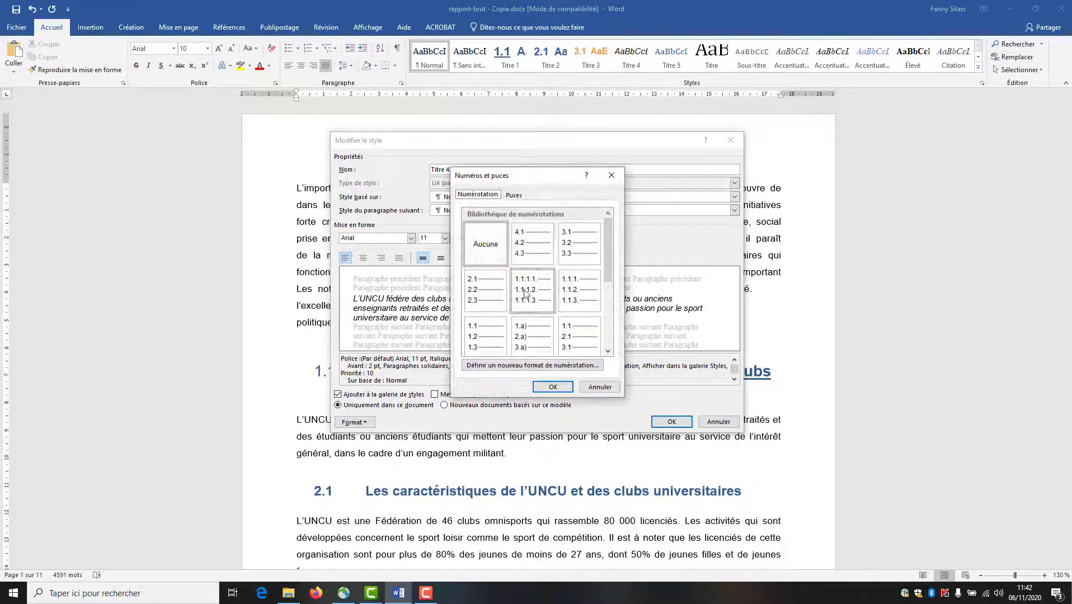
pyautogui.click(531, 242)
pyautogui.click(552, 388)
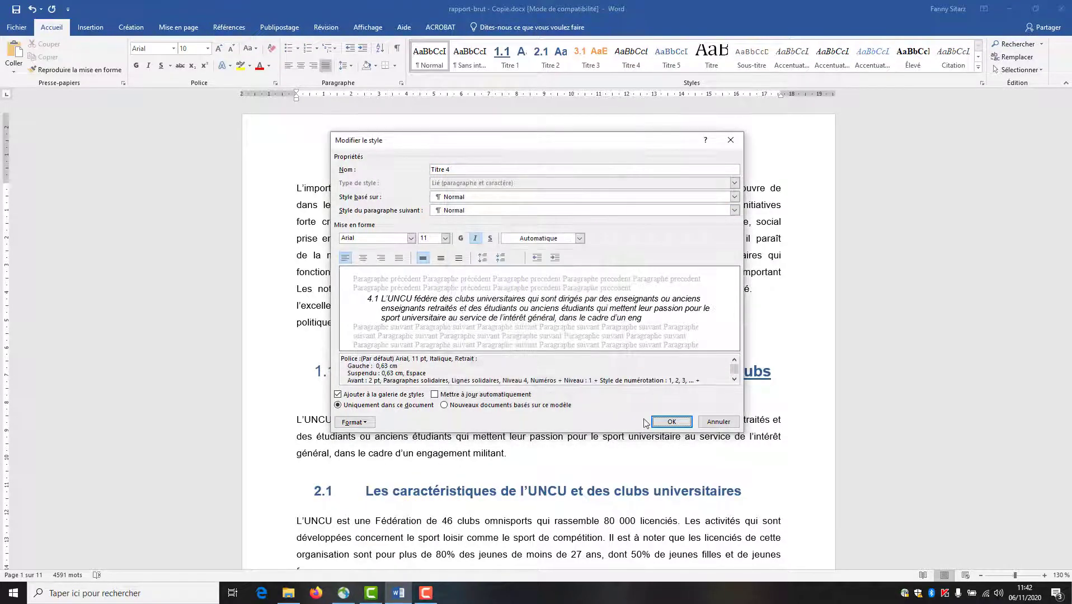
pyautogui.click(672, 422)
pyautogui.scroll(-1, 676, 394)
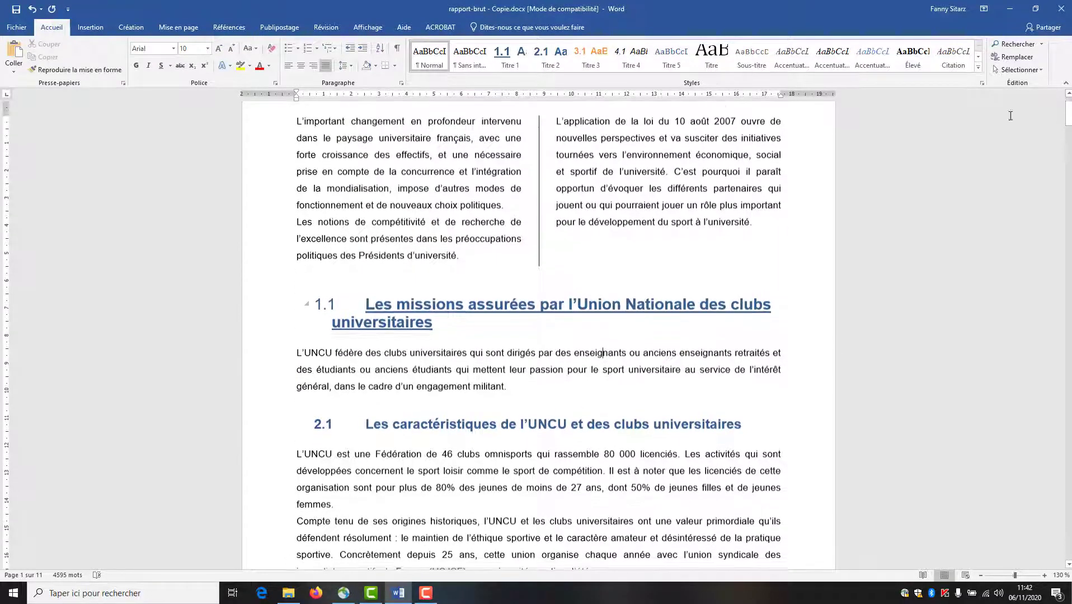
pyautogui.moveTo(1069, 112); pyautogui.dragTo(1068, 296)
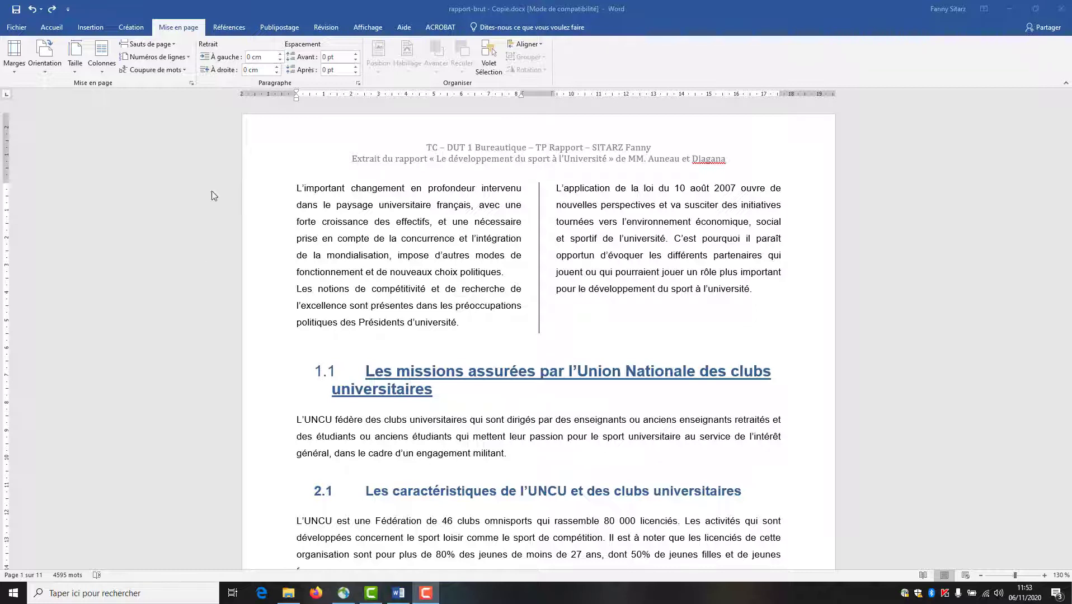
# - Insert a page break at the document start, leaving page 1 blank before the introduction
pyautogui.click(297, 189)
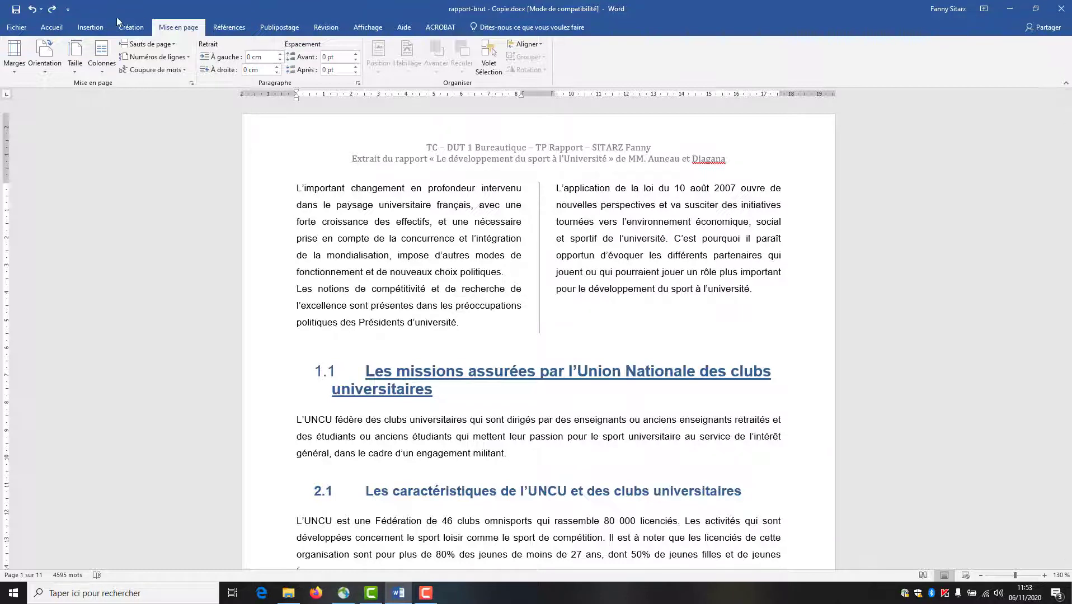
pyautogui.click(91, 28)
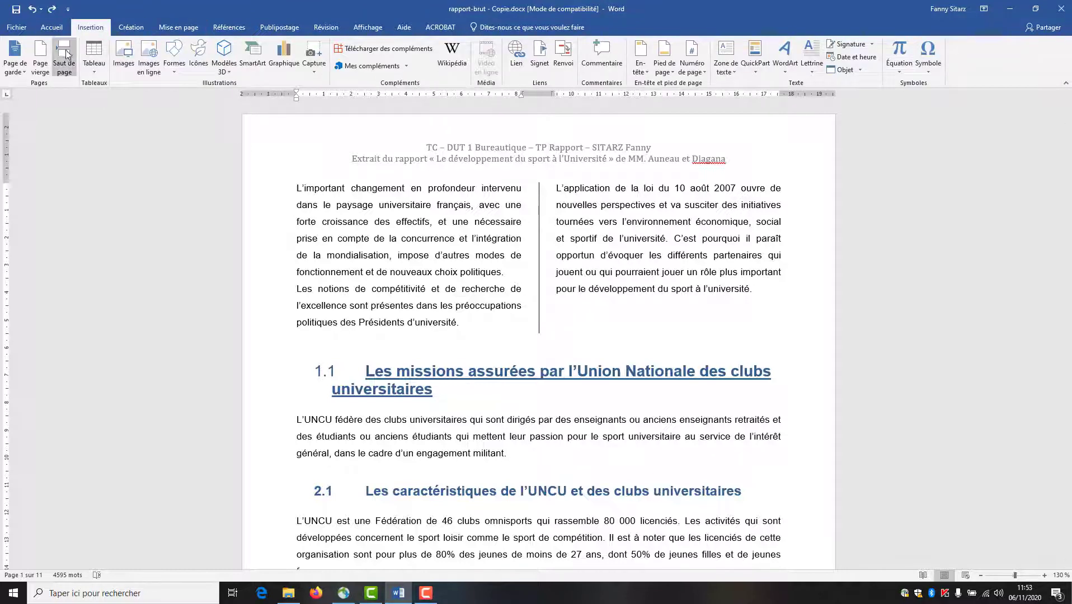
pyautogui.click(64, 56)
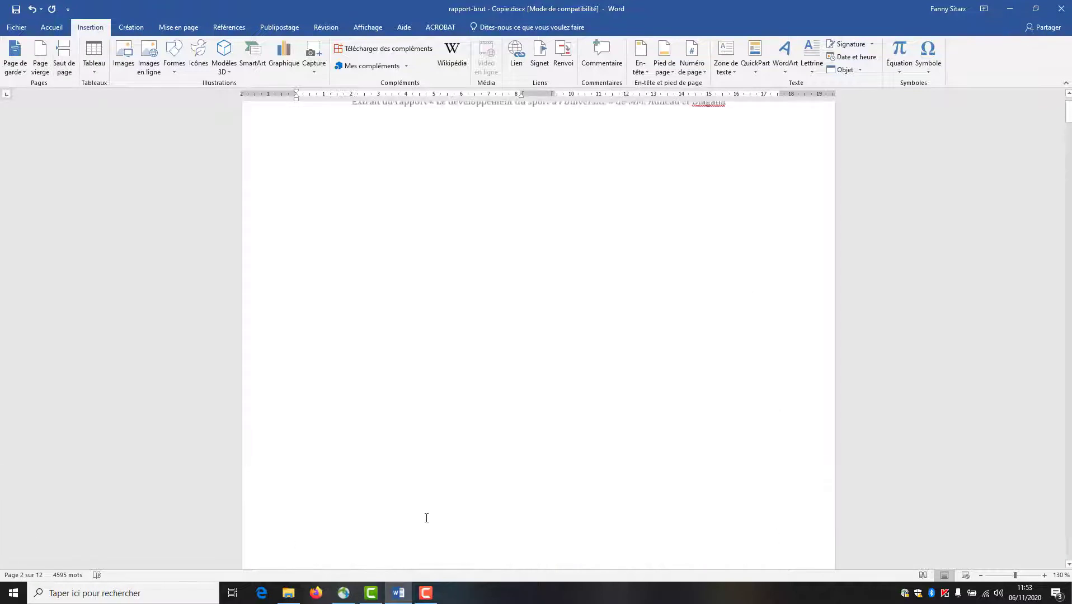
pyautogui.scroll(2, 427, 516)
pyautogui.click(329, 224)
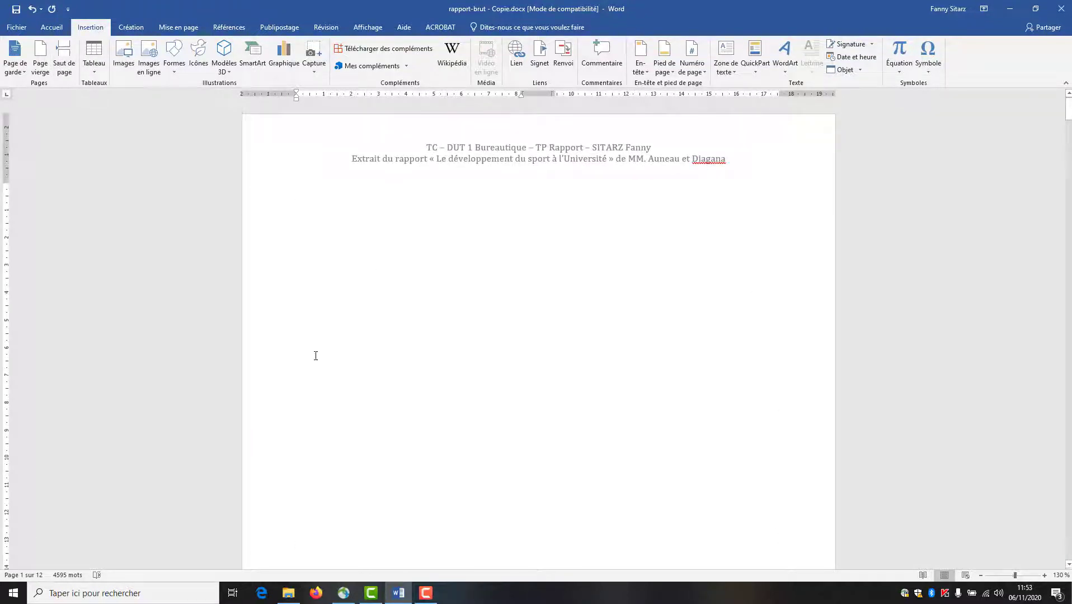
pyautogui.scroll(-10, 304, 455)
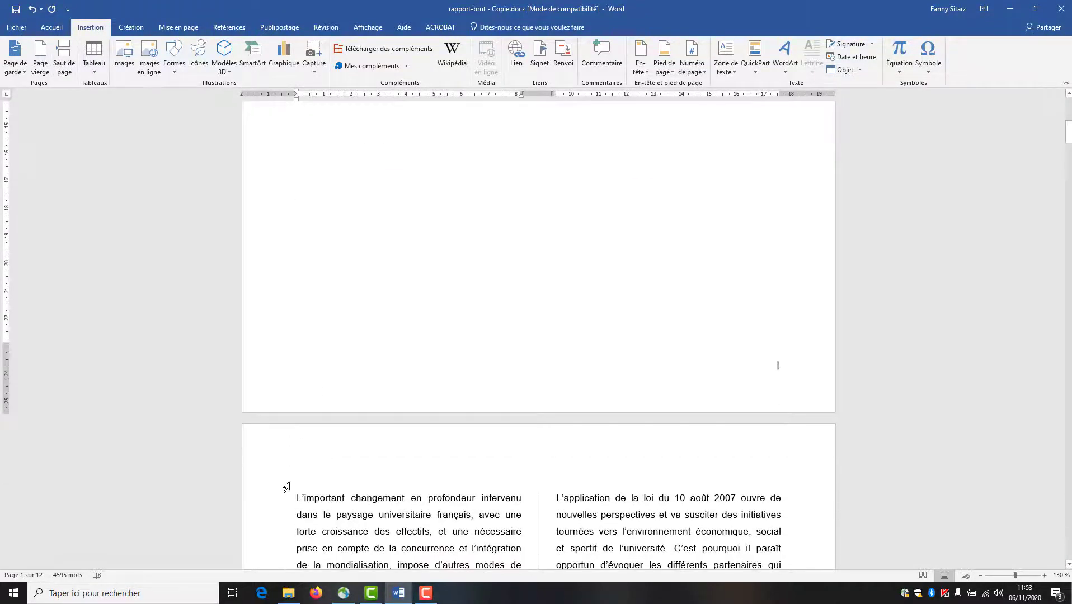
pyautogui.scroll(10, 296, 437)
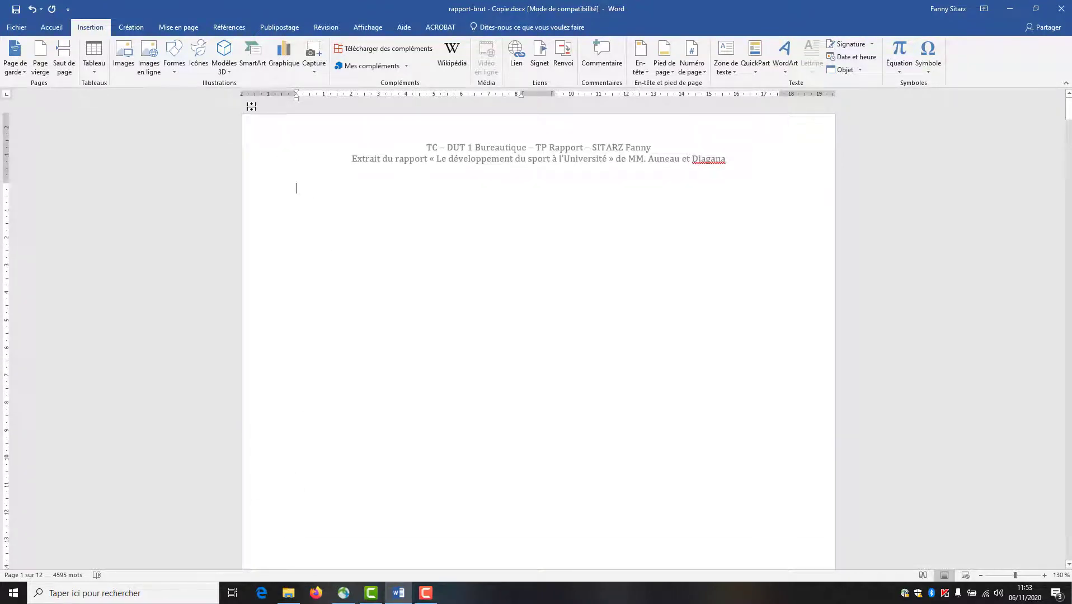
# - Make the blank first page its own section and set it to a single column
pyautogui.click(177, 33)
pyautogui.click(191, 83)
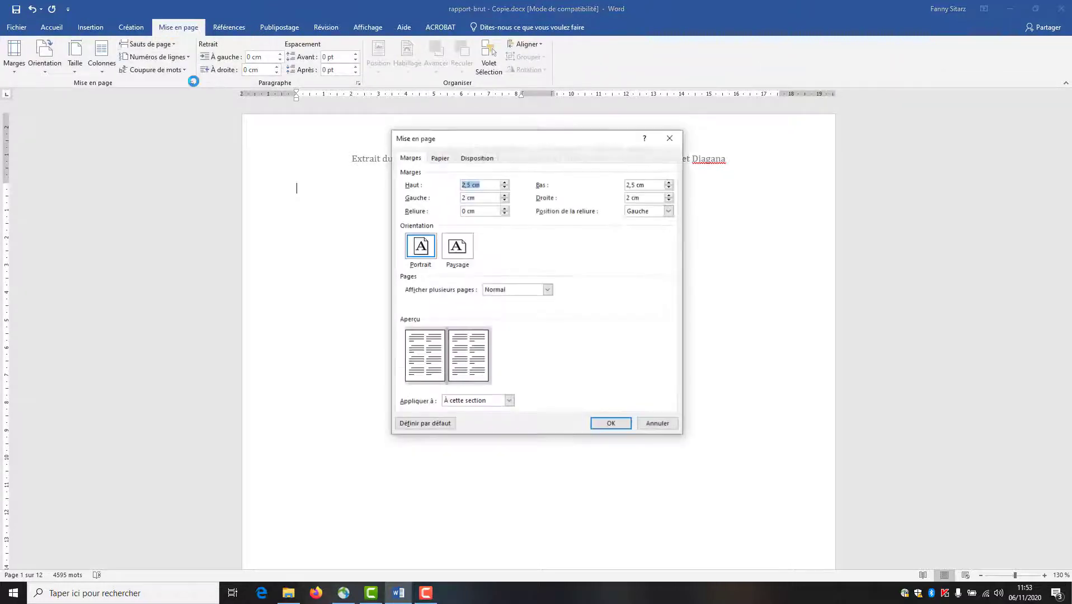
pyautogui.click(493, 400)
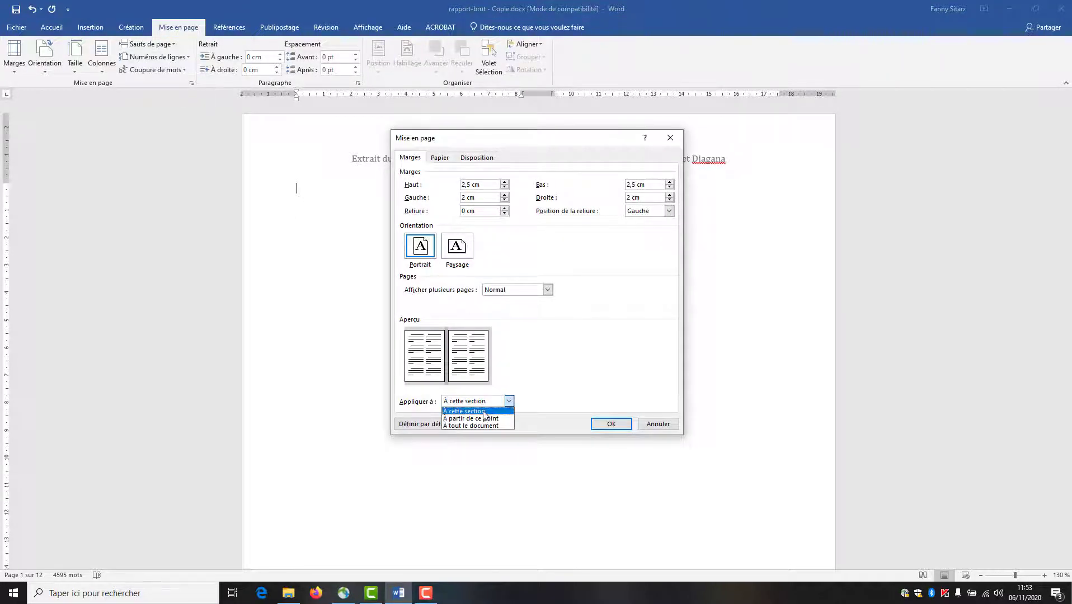
pyautogui.click(482, 412)
pyautogui.click(612, 424)
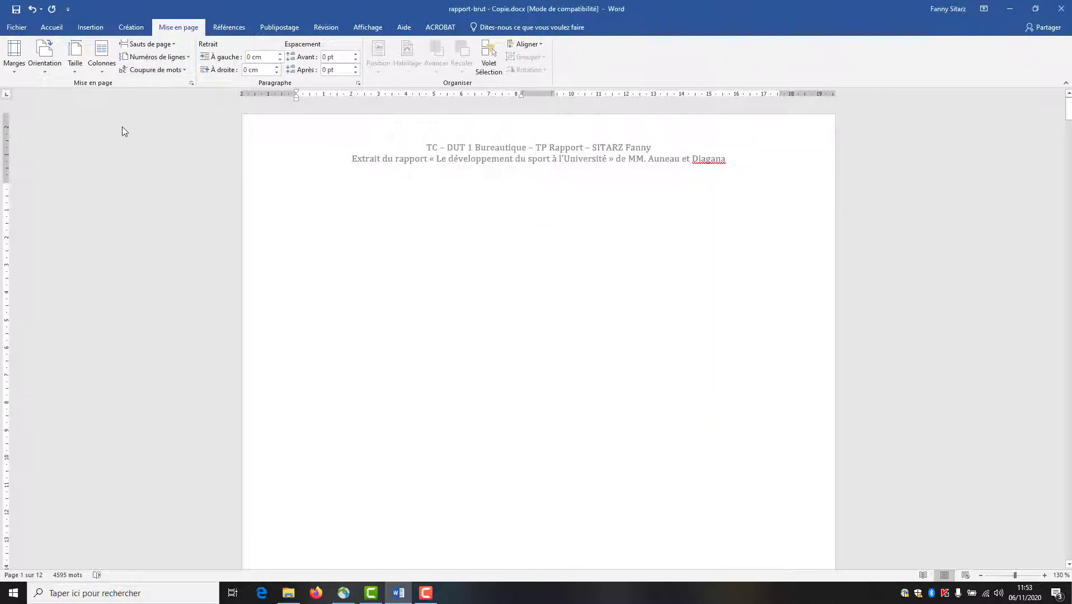
pyautogui.click(101, 63)
pyautogui.click(107, 88)
# - Set the page 2 introduction in two columns with a dividing line
pyautogui.scroll(-12, 318, 411)
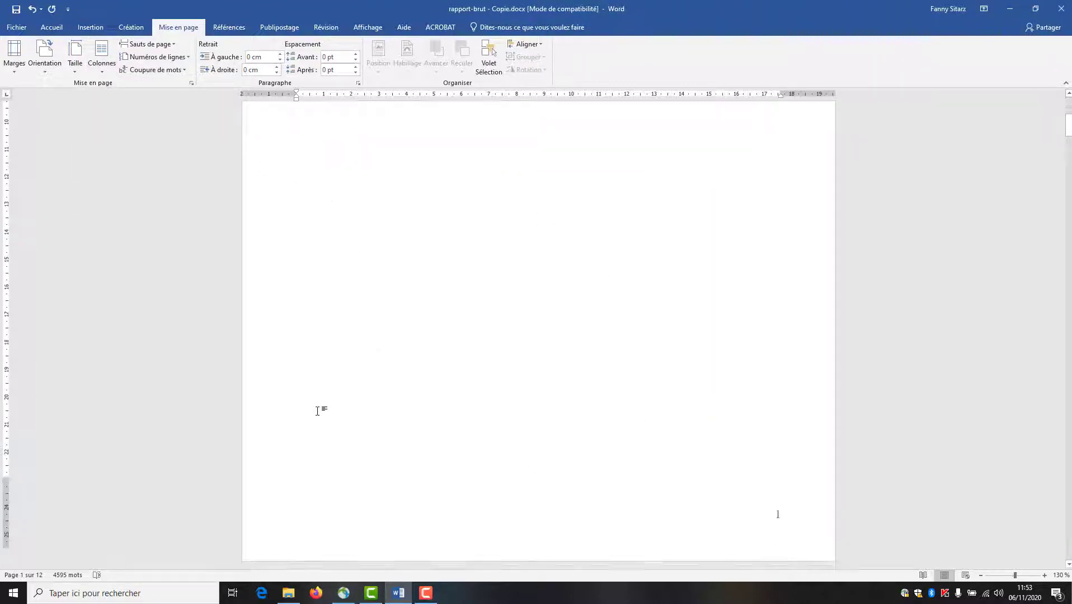
pyautogui.scroll(-3, 316, 412)
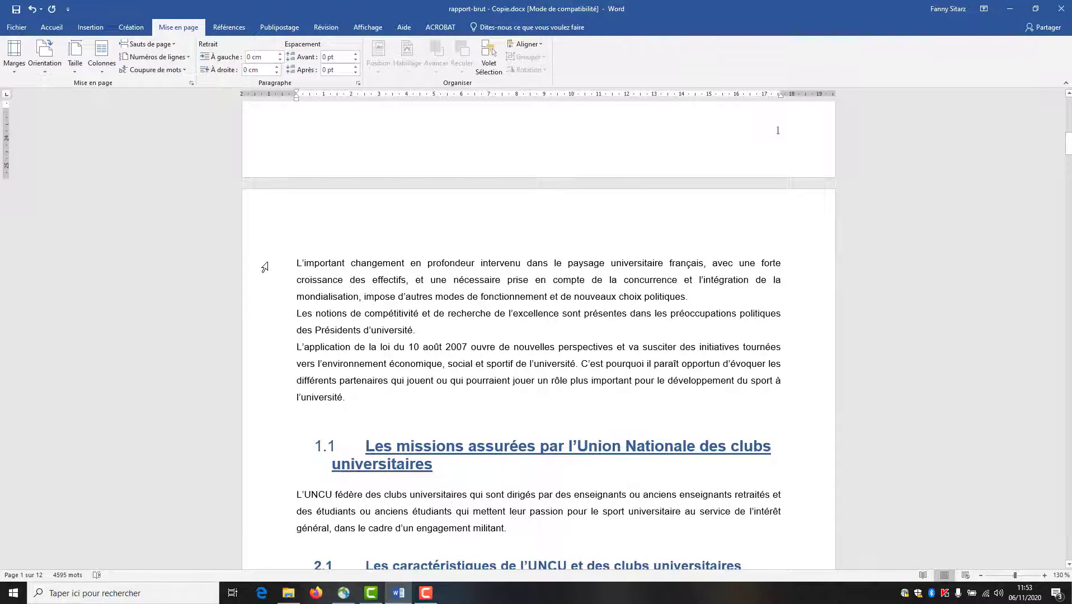
pyautogui.moveTo(265, 268); pyautogui.dragTo(268, 401)
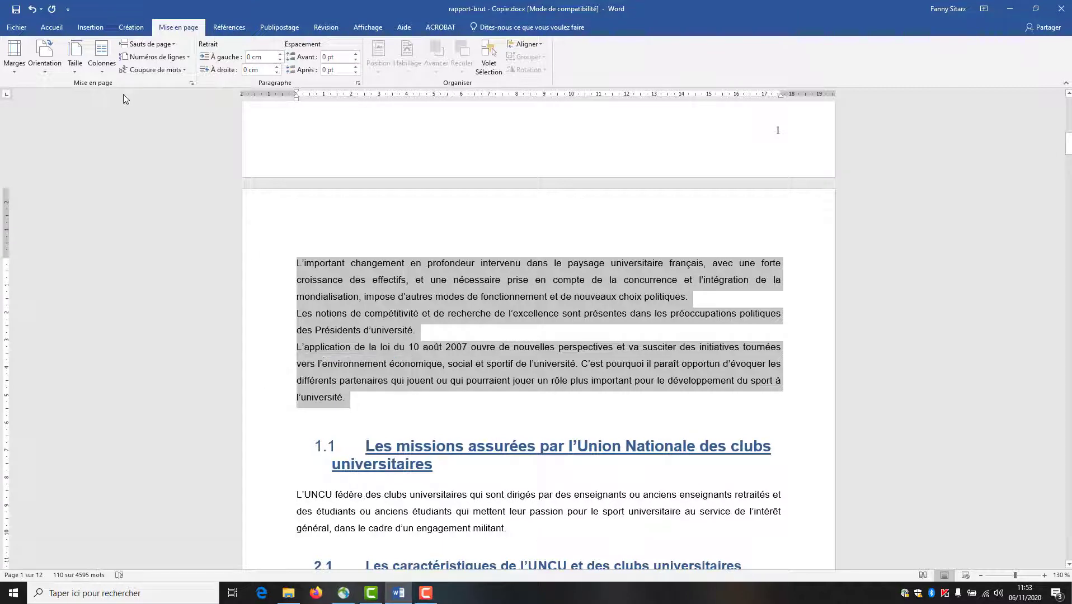
pyautogui.click(101, 56)
pyautogui.click(114, 211)
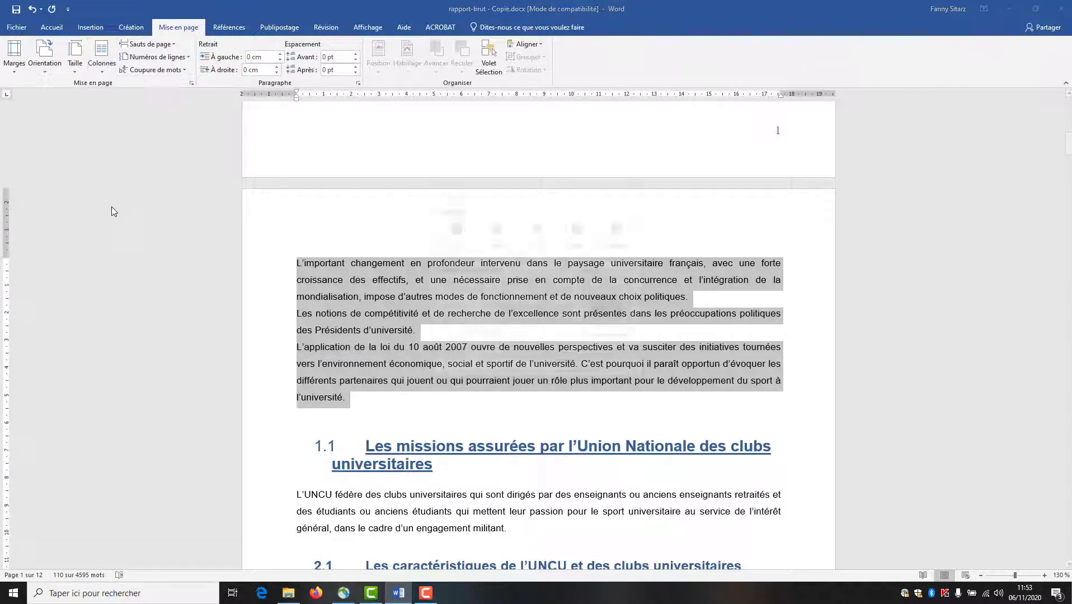
pyautogui.click(496, 230)
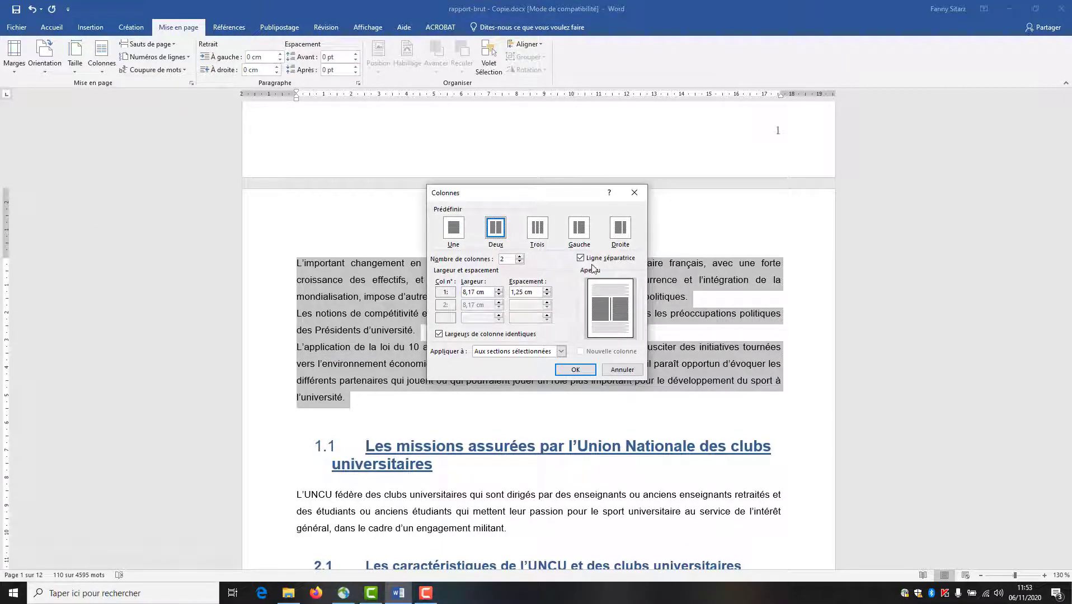
pyautogui.click(575, 370)
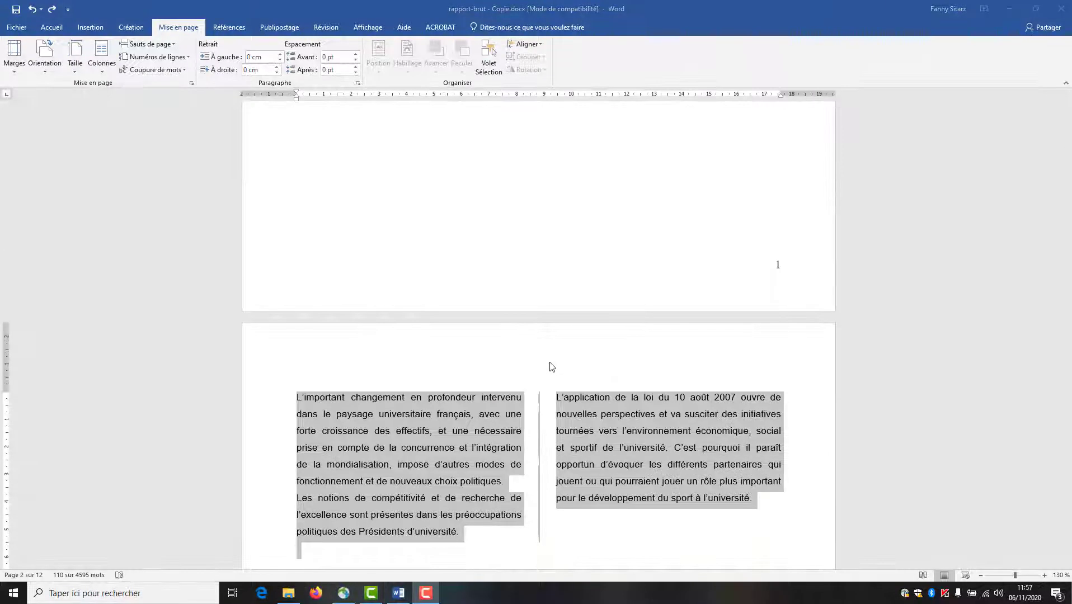
pyautogui.scroll(10, 552, 367)
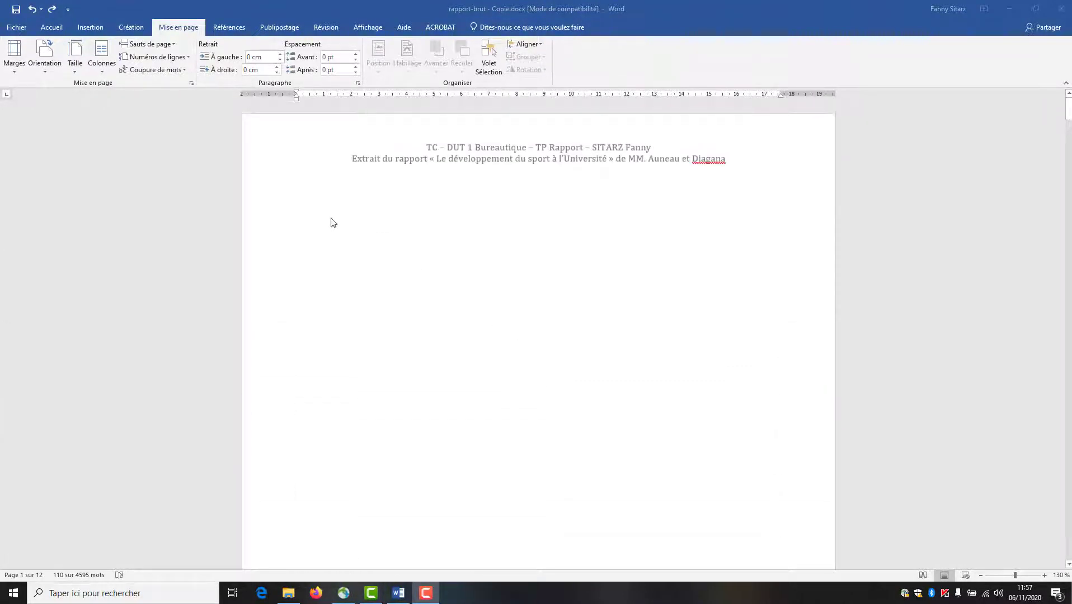
# - Type the 'Tables de matières' title on page 1, apply the Titre style and centre it
pyautogui.click(314, 200)
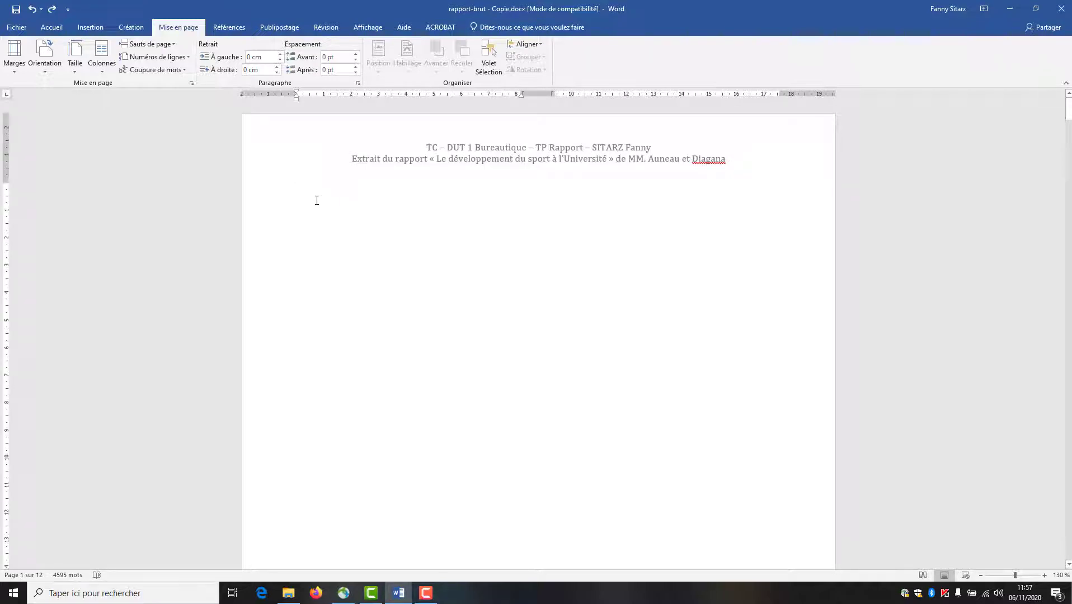
pyautogui.write('Tables de m')
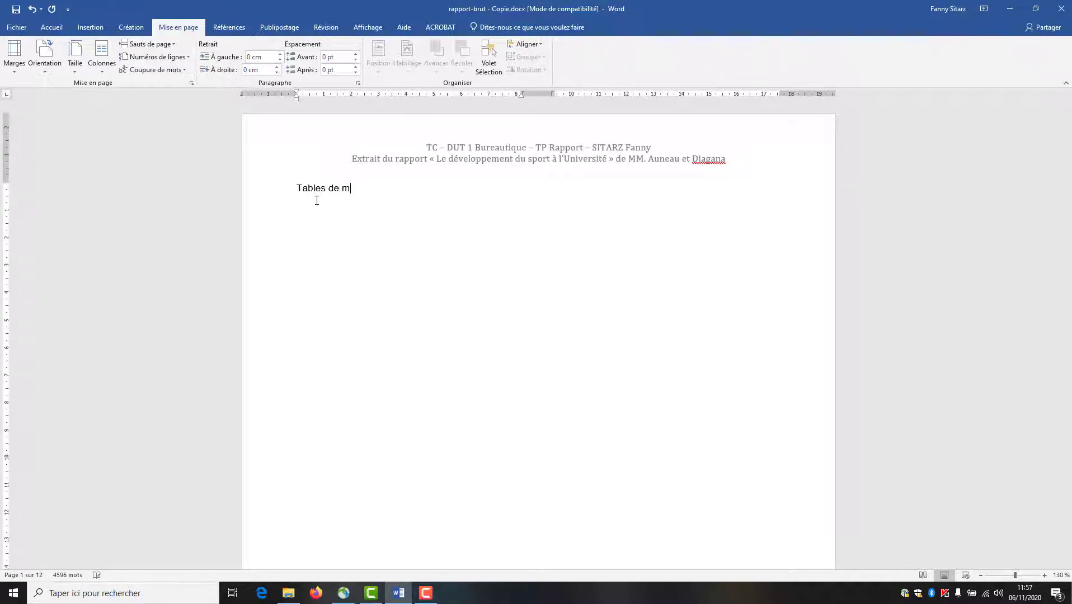
pyautogui.write('atières')
pyautogui.click(276, 188)
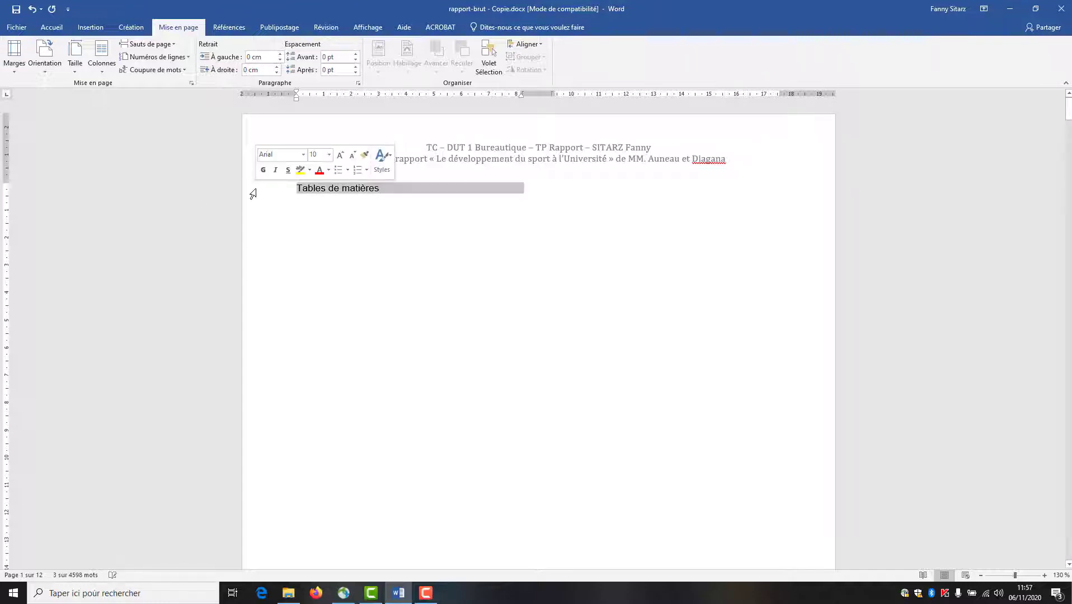
pyautogui.click(51, 27)
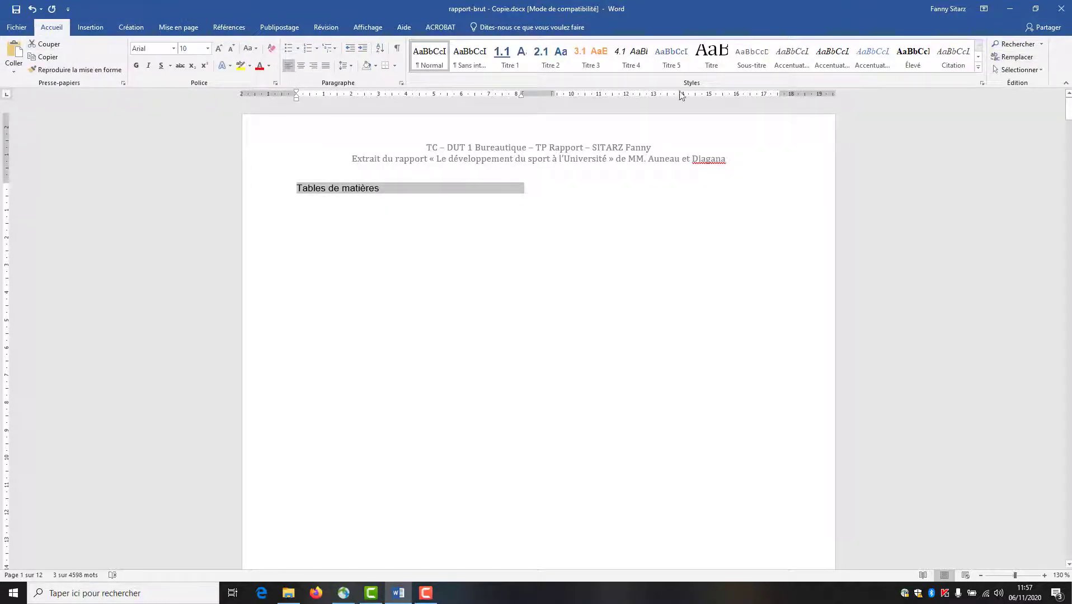
pyautogui.click(710, 60)
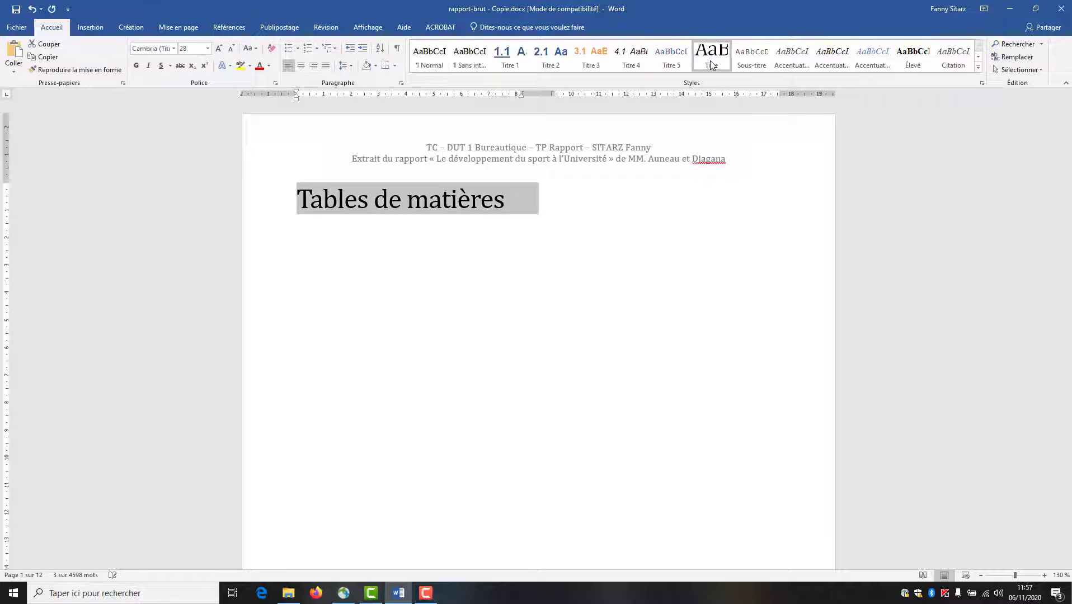
pyautogui.click(301, 65)
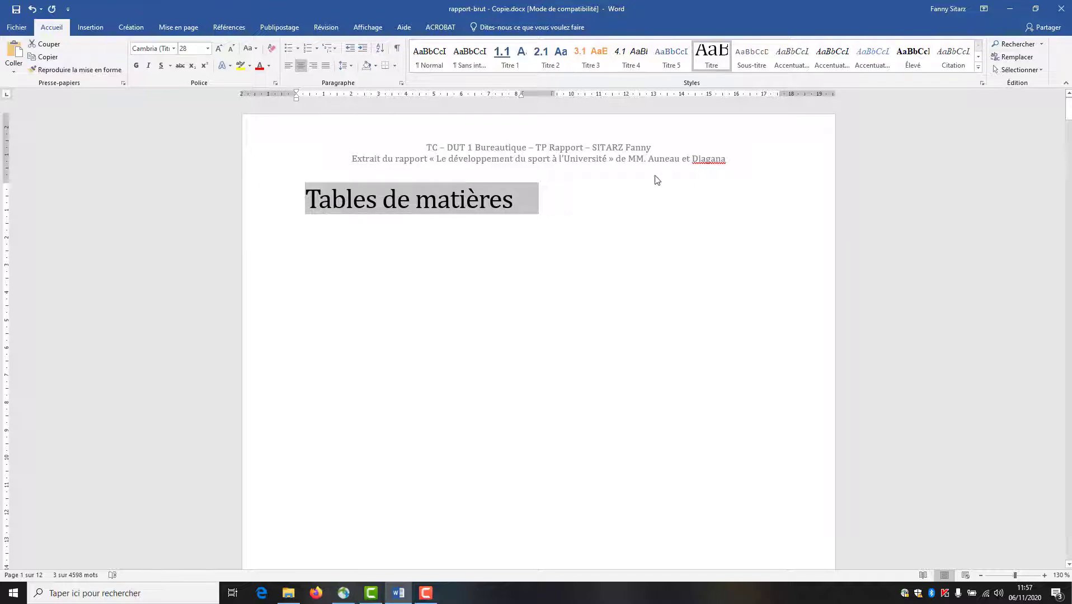
# - Make the title span one full-width column and add an empty left-aligned line below it
pyautogui.click(179, 27)
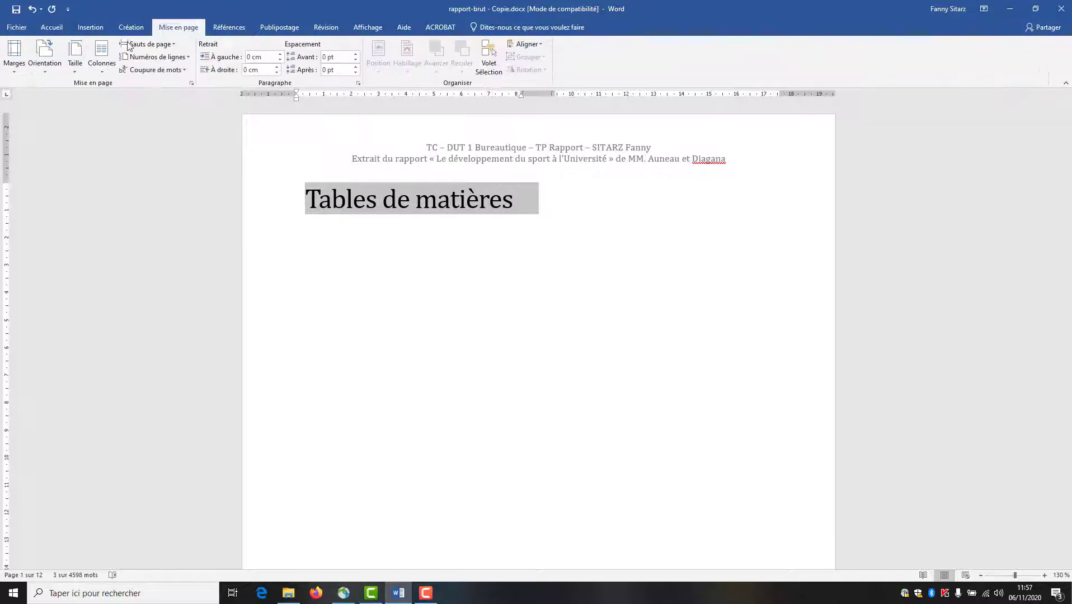
pyautogui.click(110, 73)
pyautogui.click(109, 88)
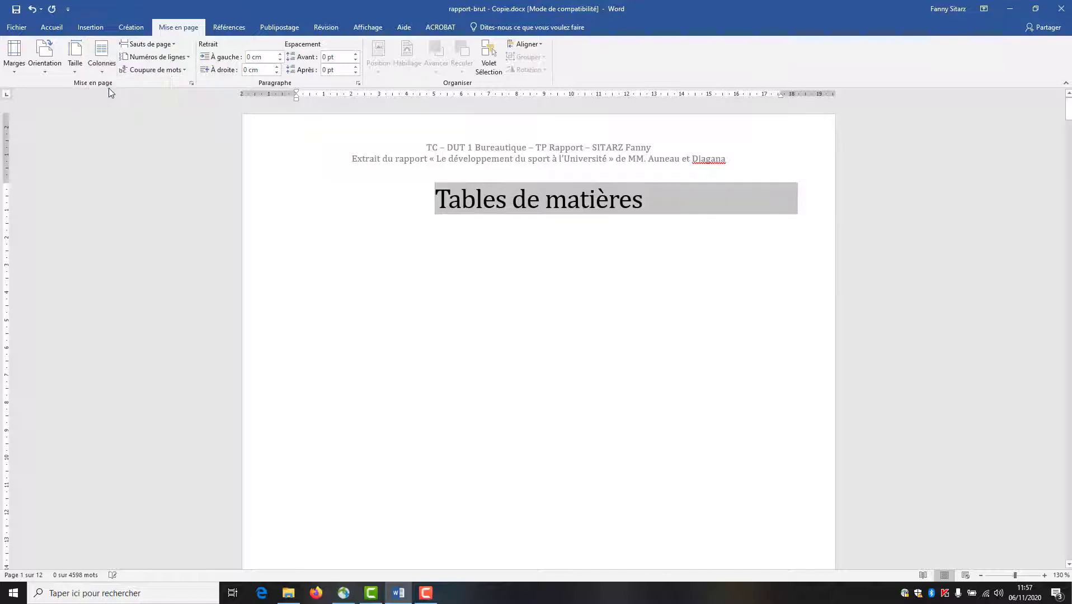
pyautogui.click(664, 214)
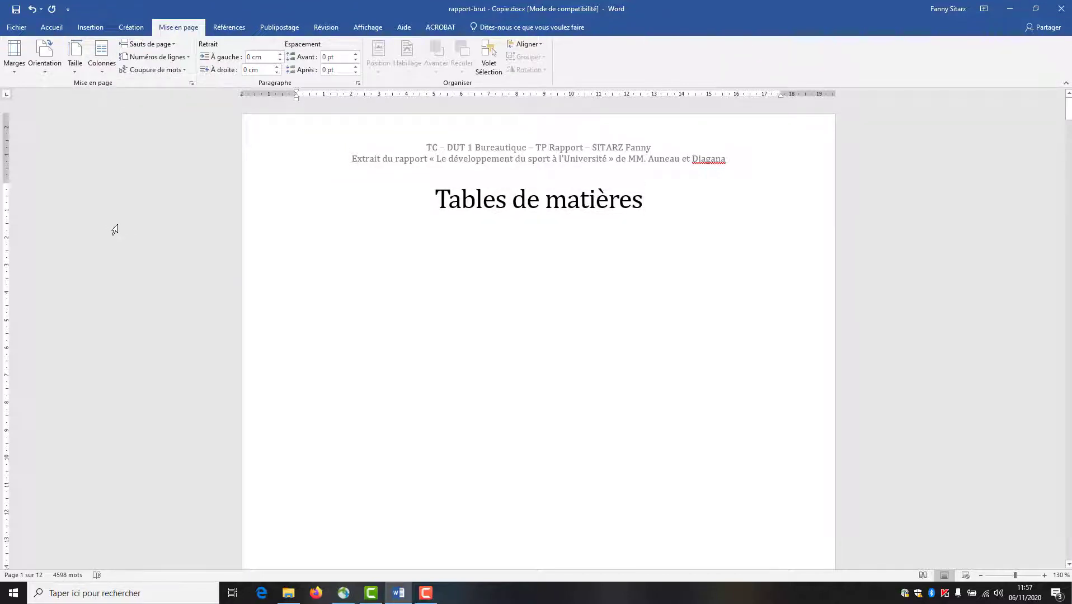
pyautogui.press('Return')
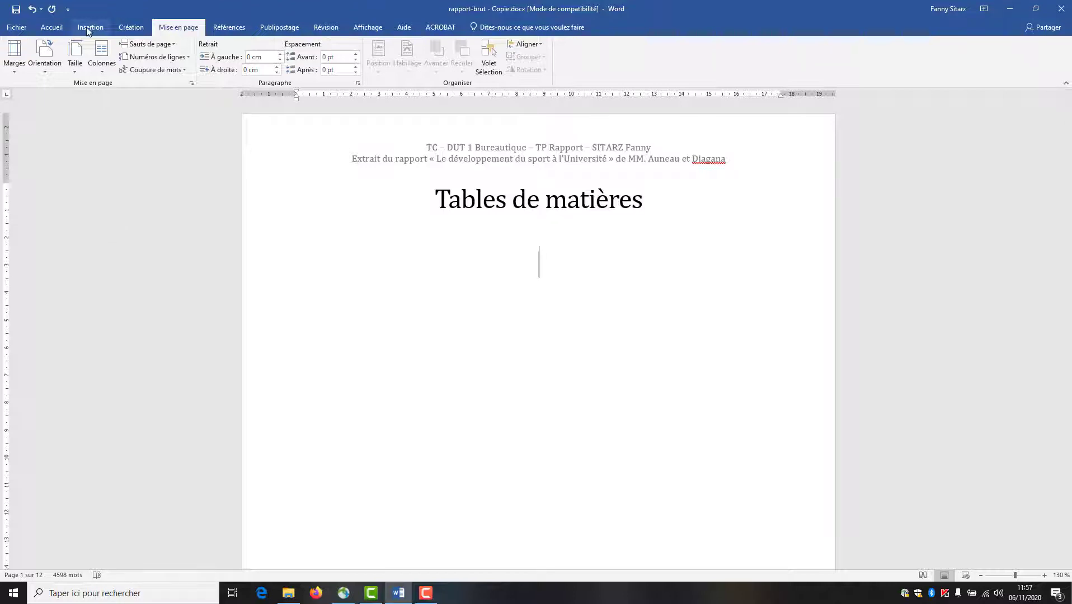
pyautogui.click(88, 29)
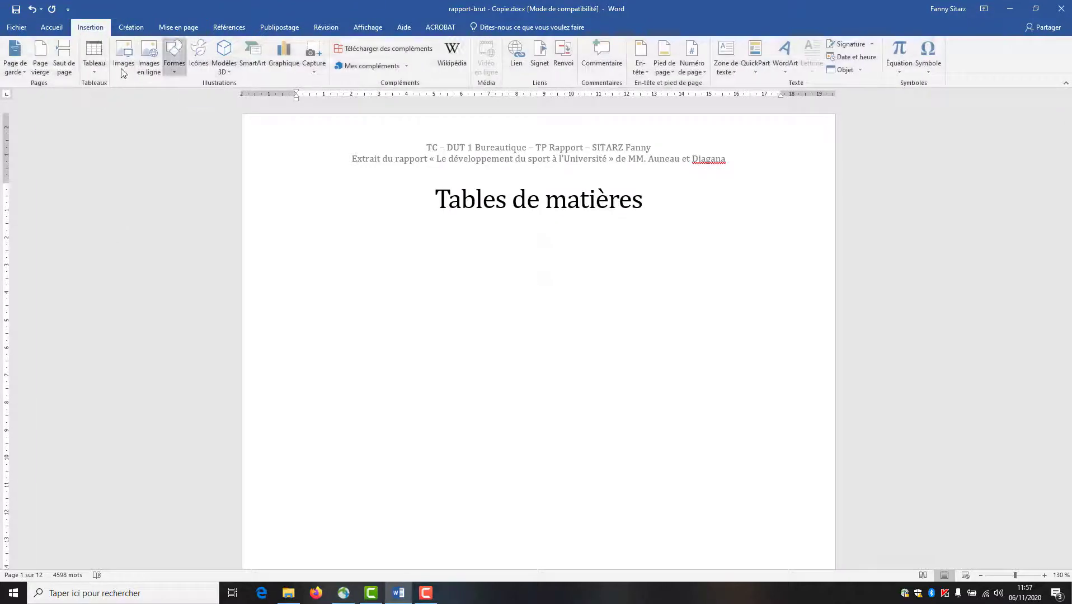
pyautogui.click(45, 28)
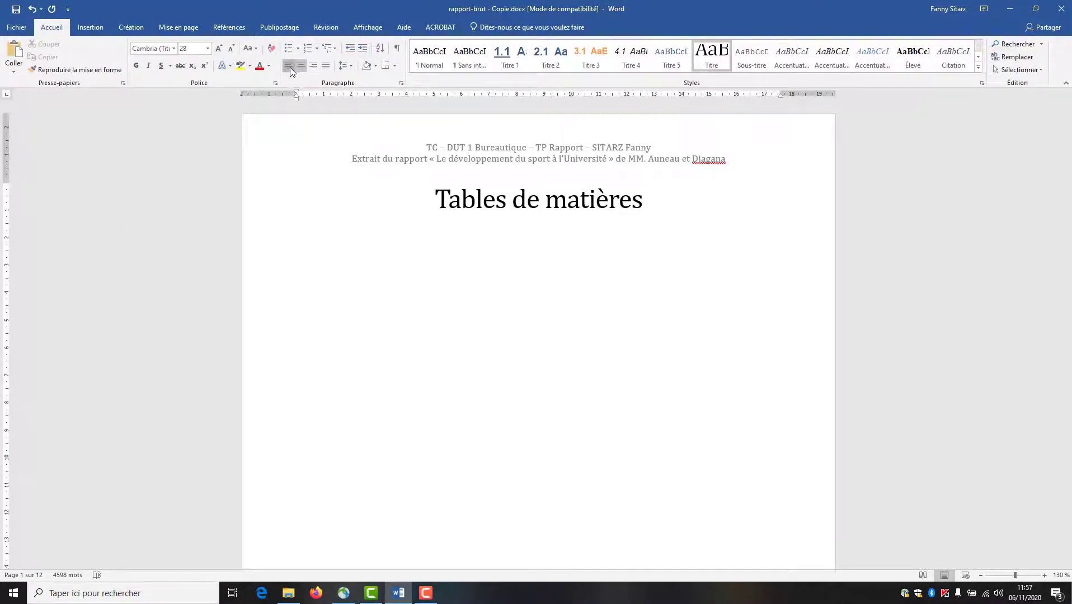
pyautogui.click(289, 67)
# - Insert a custom table of contents with 4 levels, Classique format and underscore leaders
pyautogui.click(229, 30)
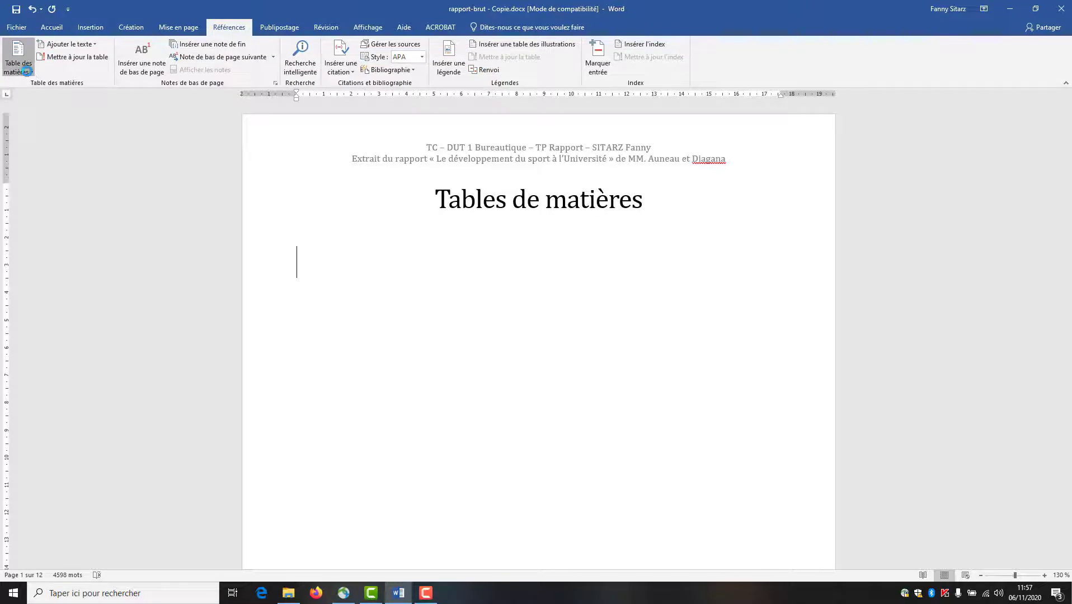
pyautogui.click(27, 71)
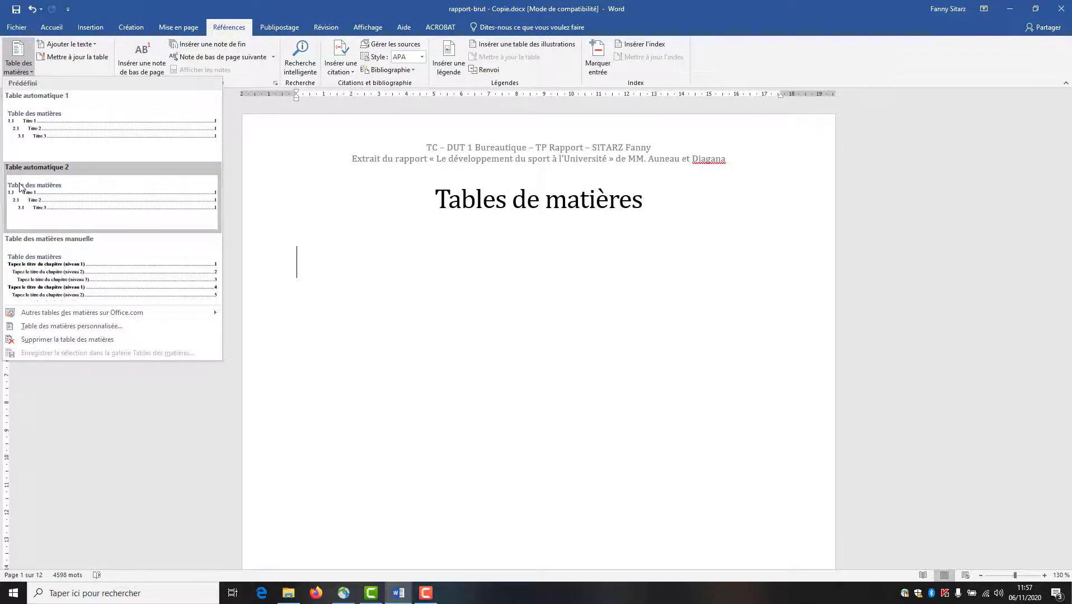
pyautogui.click(29, 327)
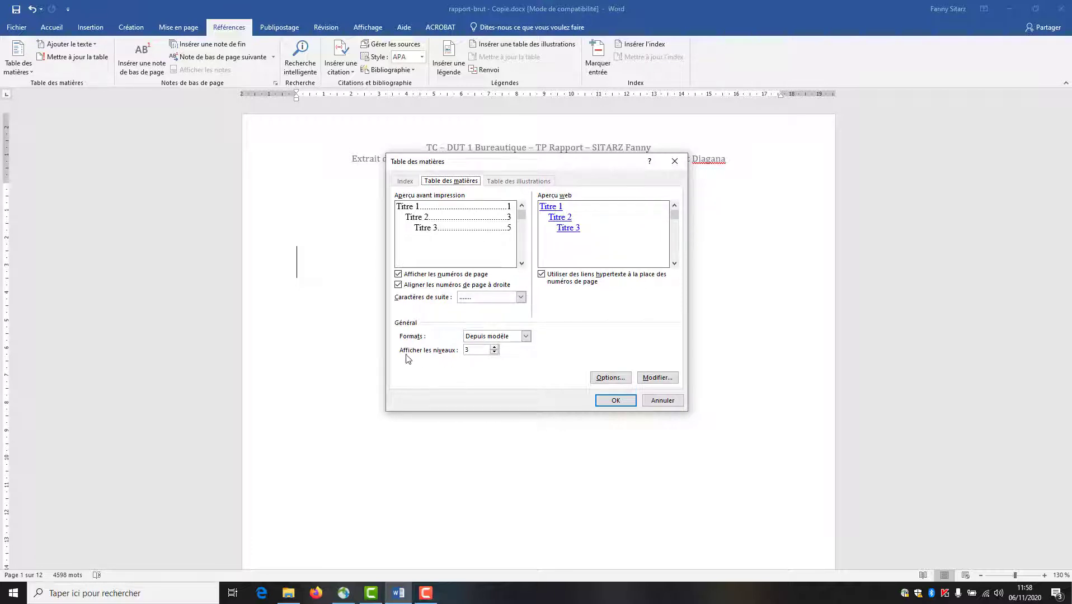
pyautogui.click(494, 347)
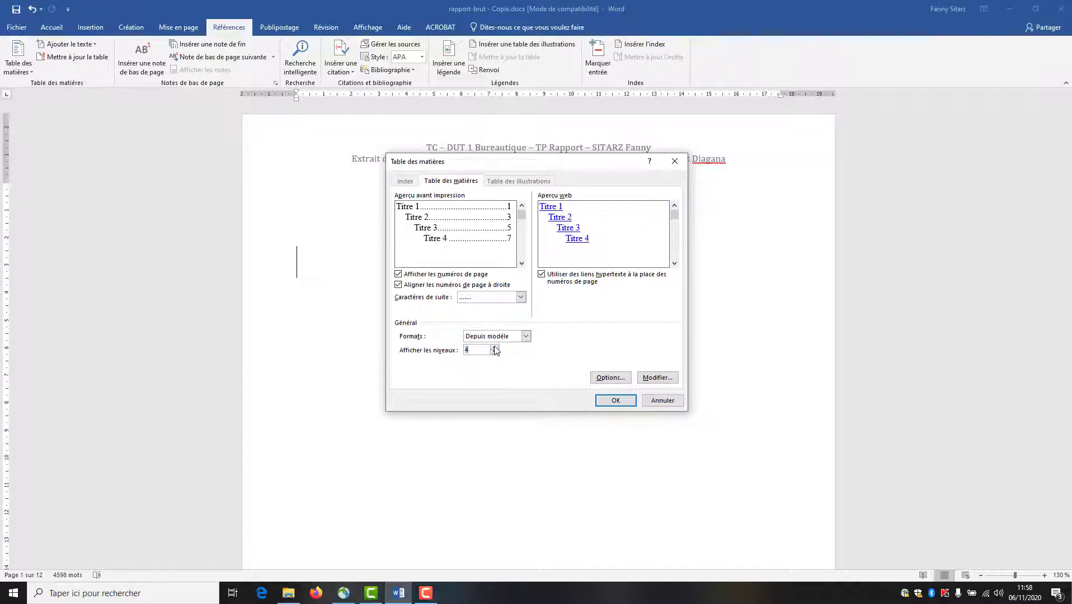
pyautogui.click(502, 338)
pyautogui.click(501, 354)
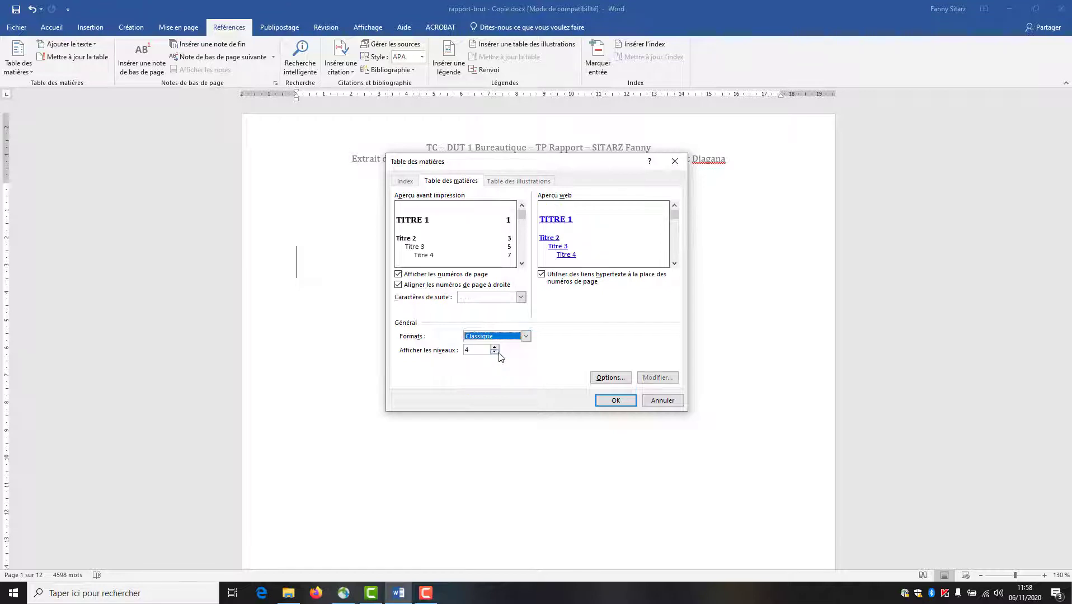
pyautogui.click(501, 300)
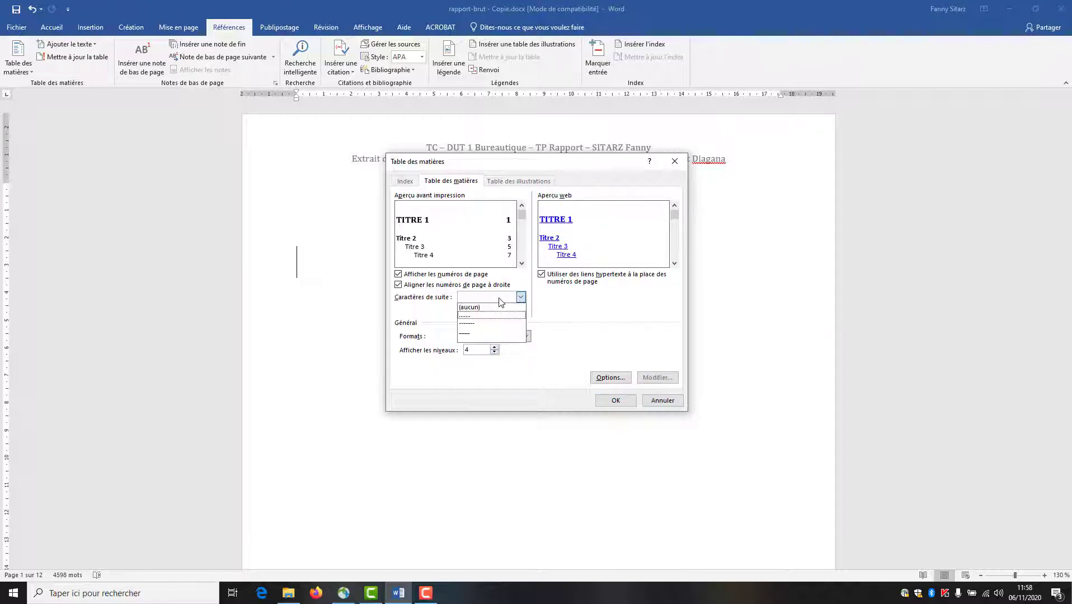
pyautogui.click(493, 332)
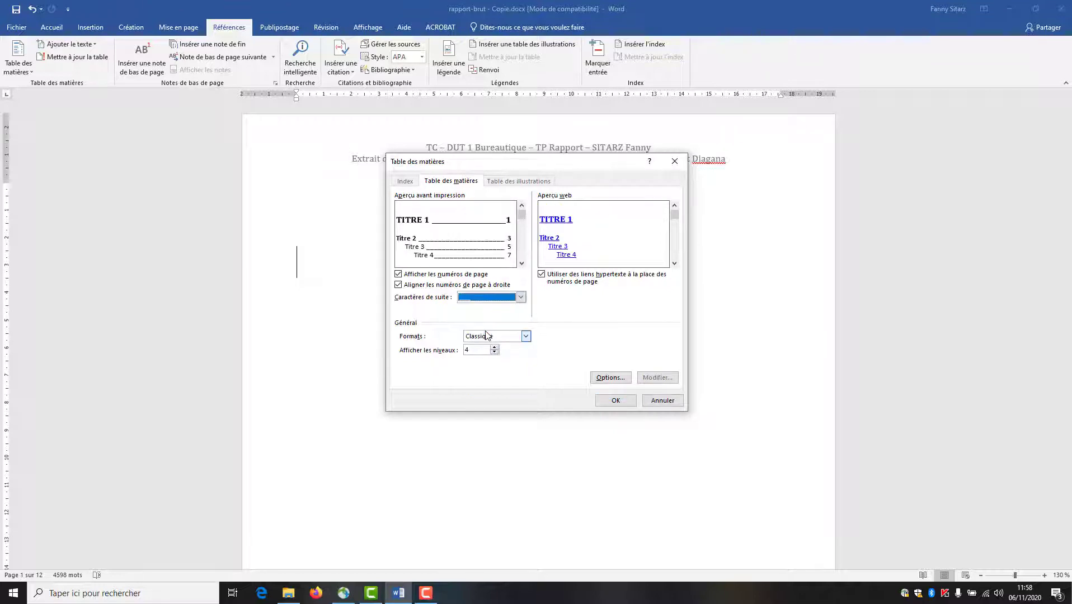
pyautogui.click(615, 401)
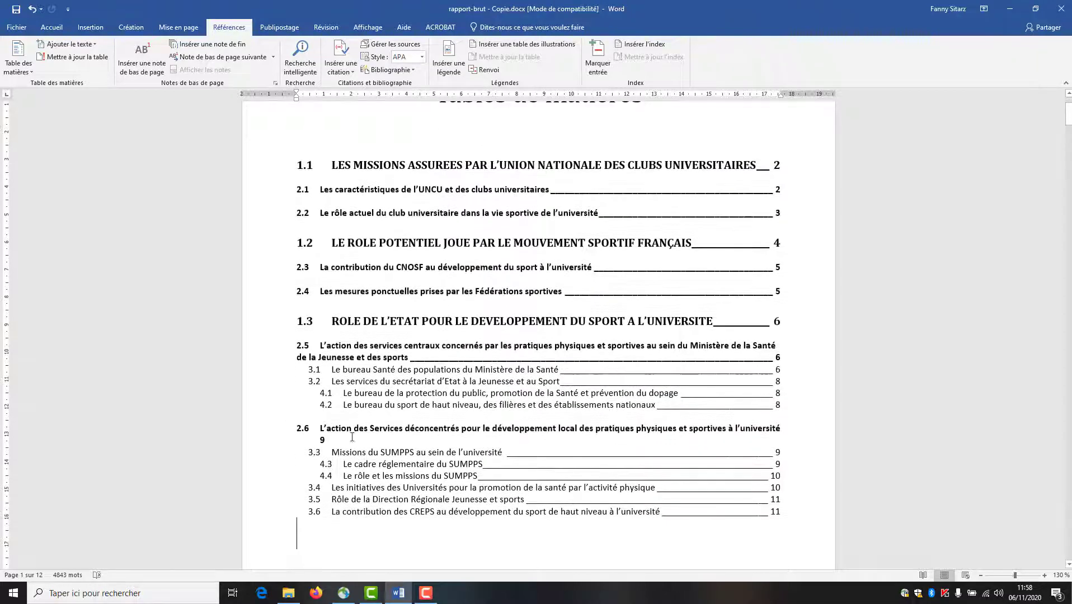
pyautogui.scroll(-3, 550, 462)
pyautogui.scroll(3, 550, 462)
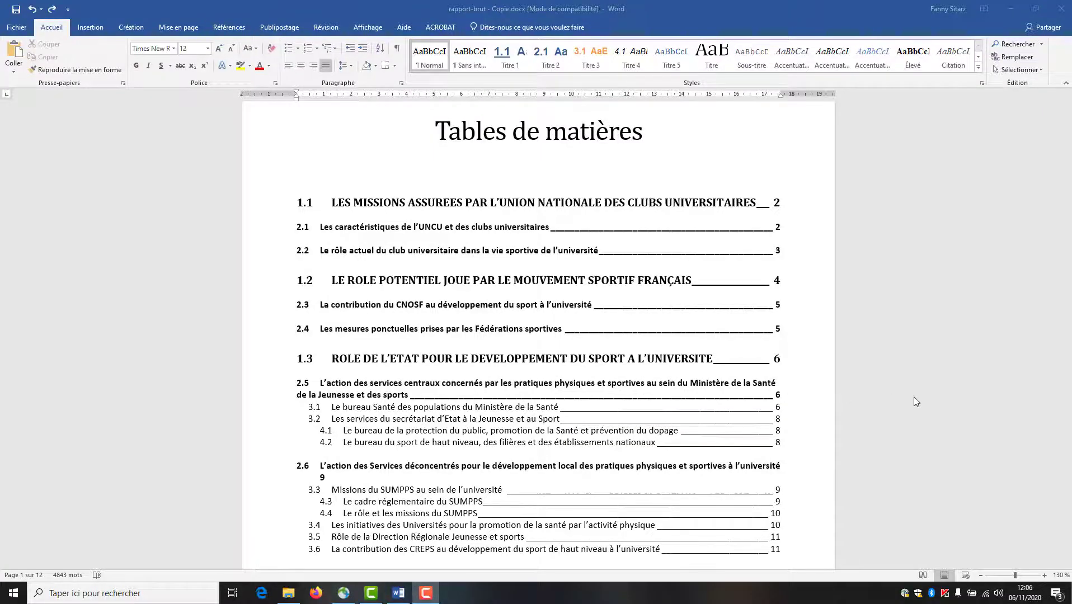
pyautogui.scroll(-3, 914, 397)
pyautogui.moveTo(1069, 114); pyautogui.dragTo(1069, 469)
# - Add a page break after the report text to start a new final page
pyautogui.moveTo(1068, 505); pyautogui.dragTo(1068, 536)
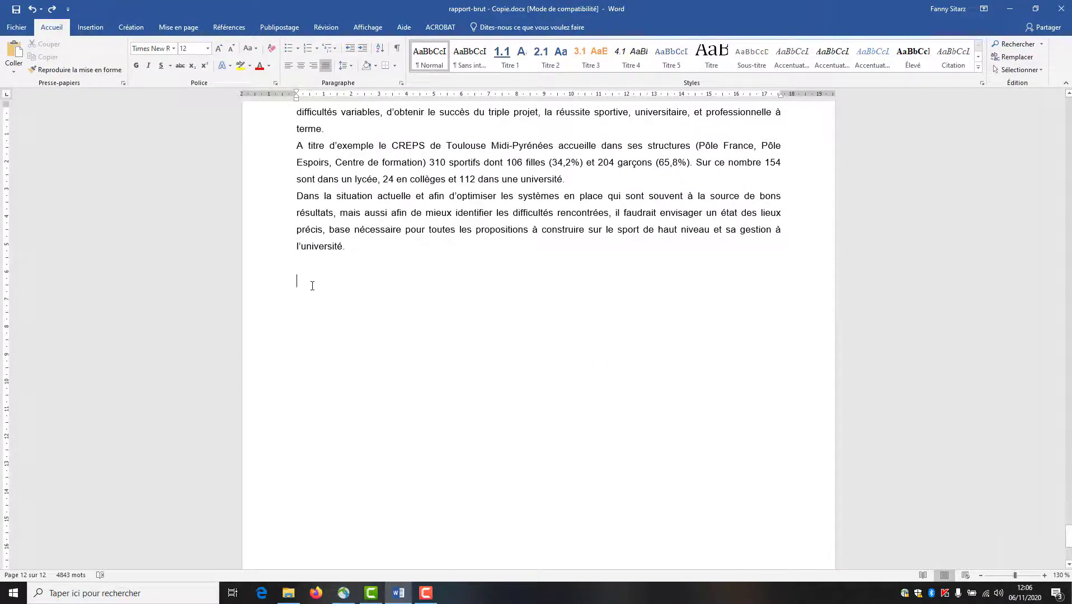
pyautogui.click(95, 24)
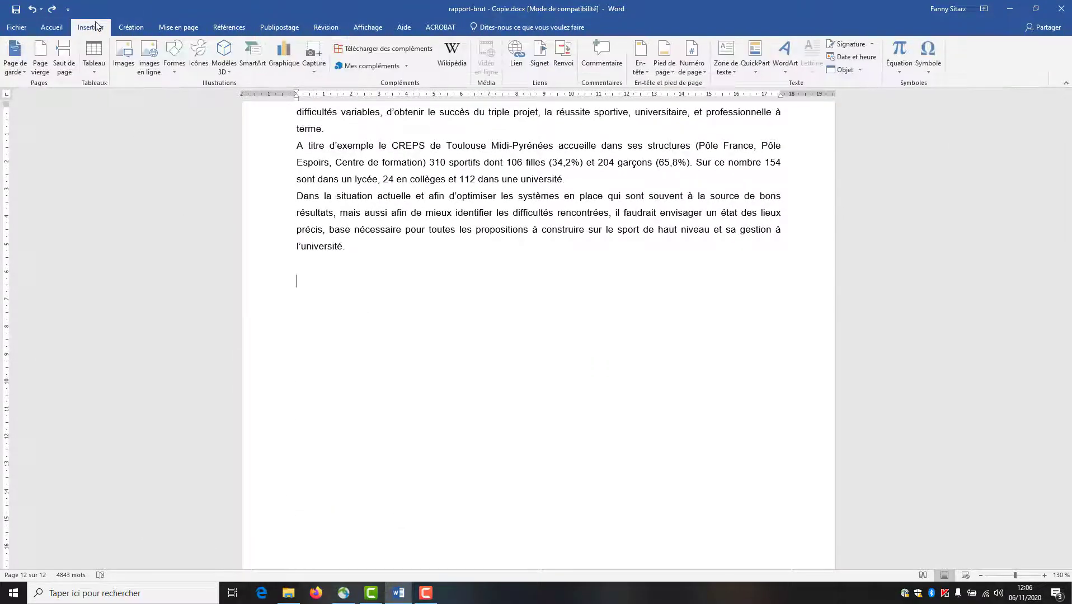
pyautogui.click(71, 49)
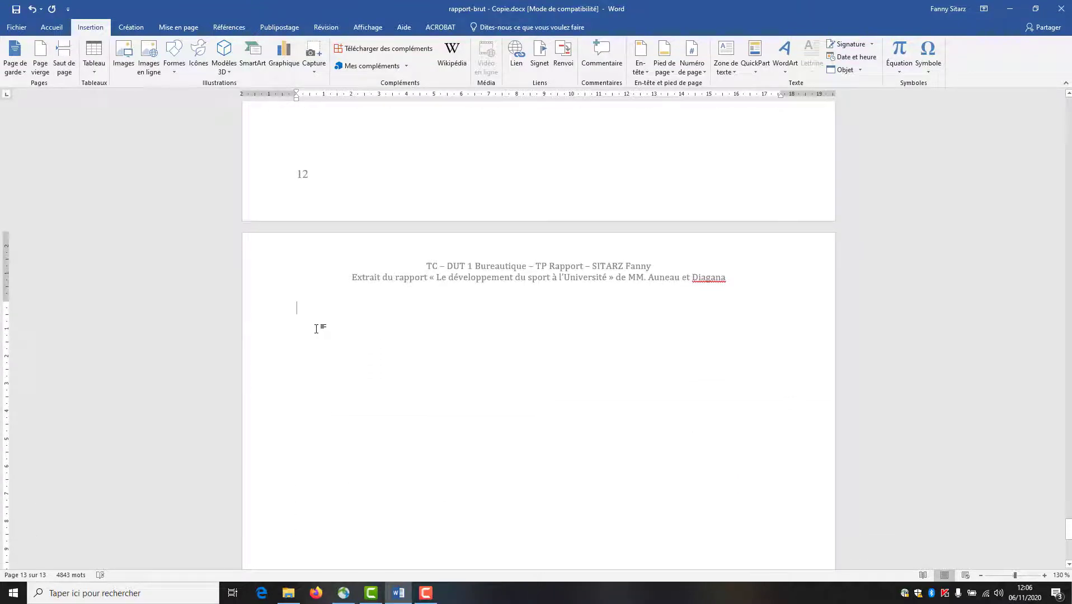
# - Set landscape orientation from this point onward in Page Setup
pyautogui.click(179, 27)
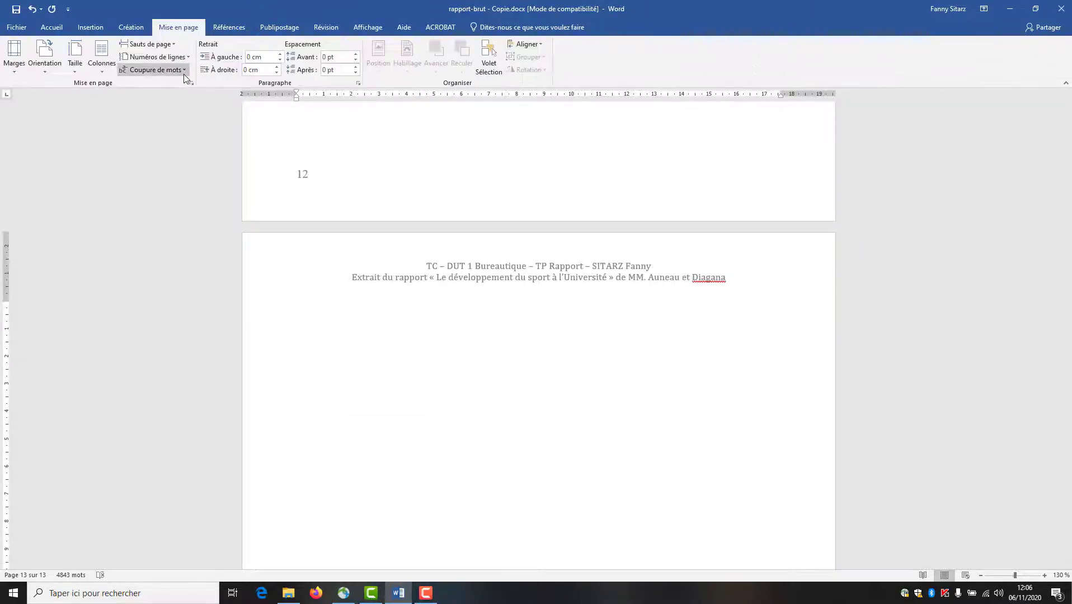
pyautogui.click(192, 83)
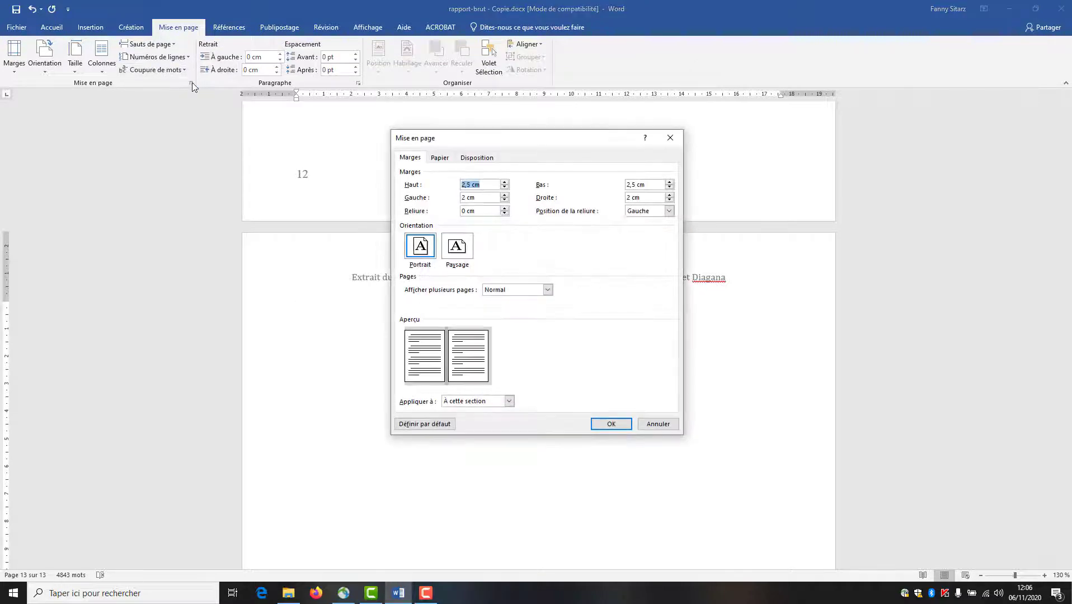
pyautogui.click(467, 255)
pyautogui.click(477, 401)
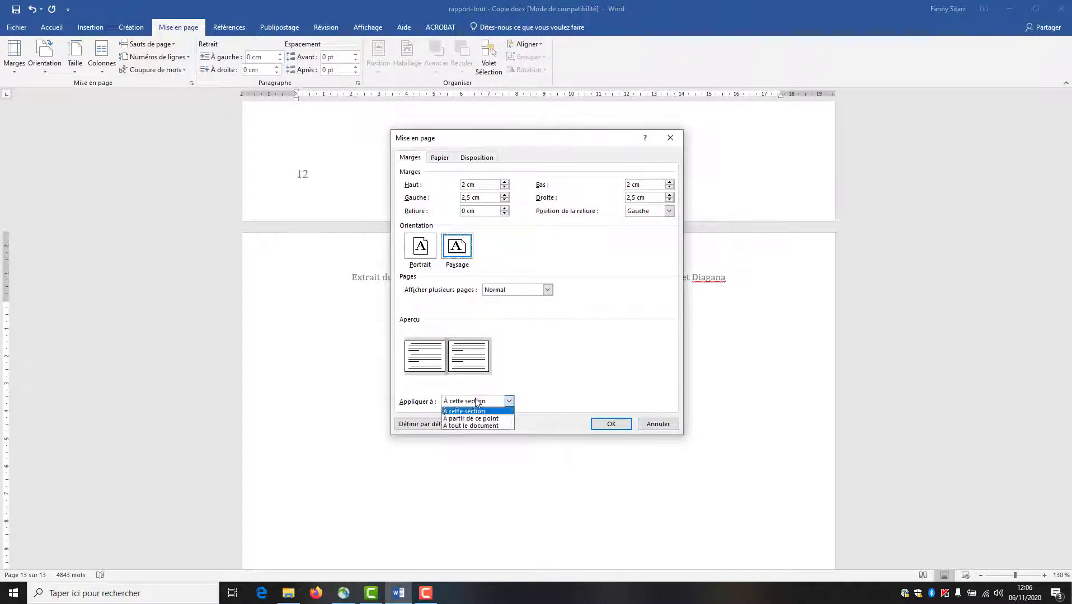
pyautogui.click(473, 418)
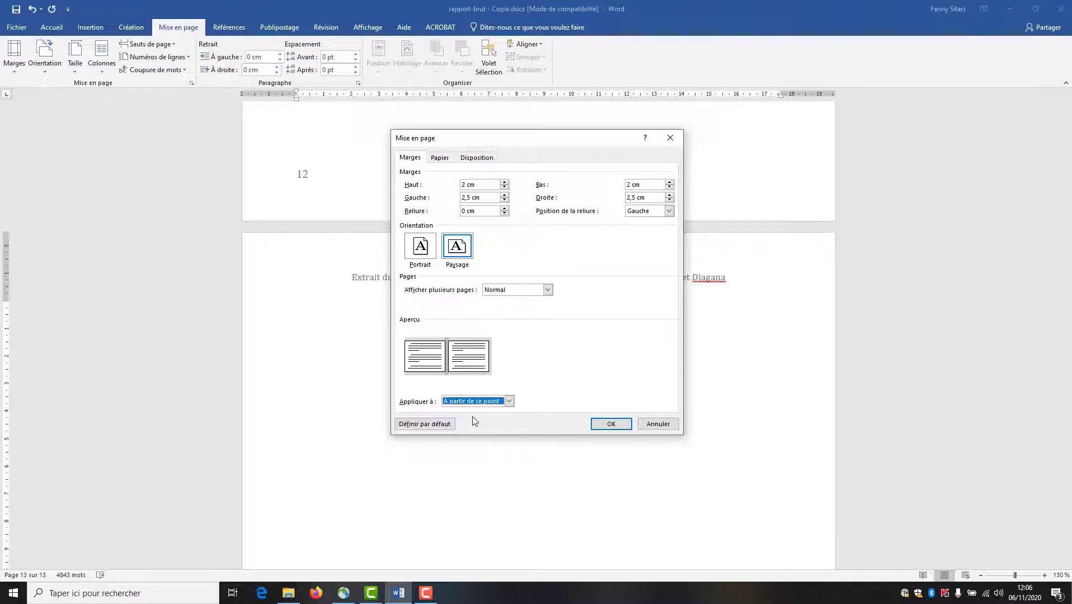
pyautogui.click(606, 427)
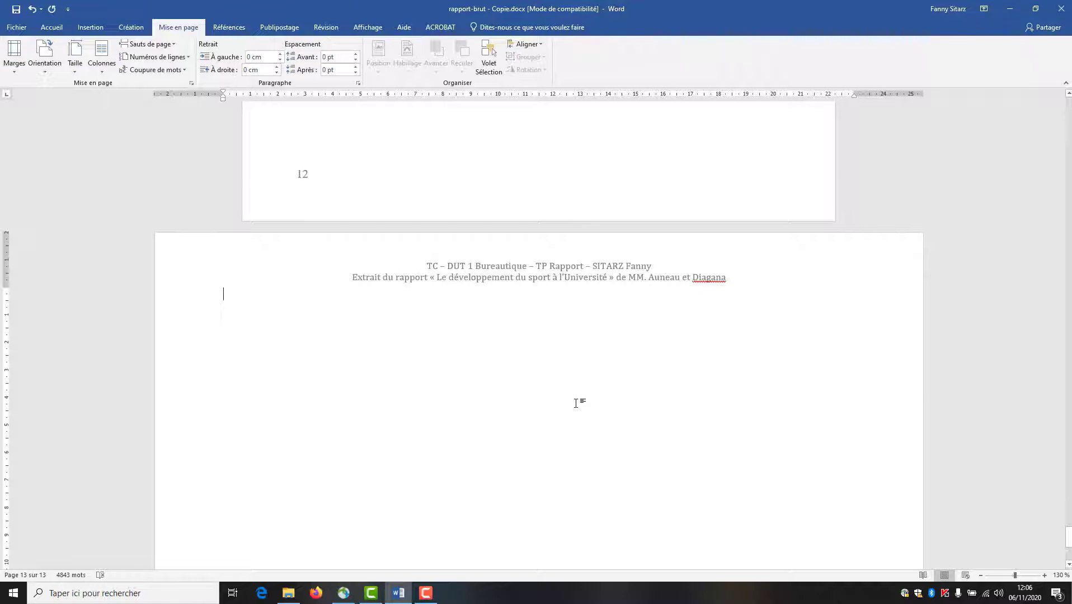
# - Insert a table of 3 columns and 11 rows on the landscape page
pyautogui.press('Return')
pyautogui.press('Return')
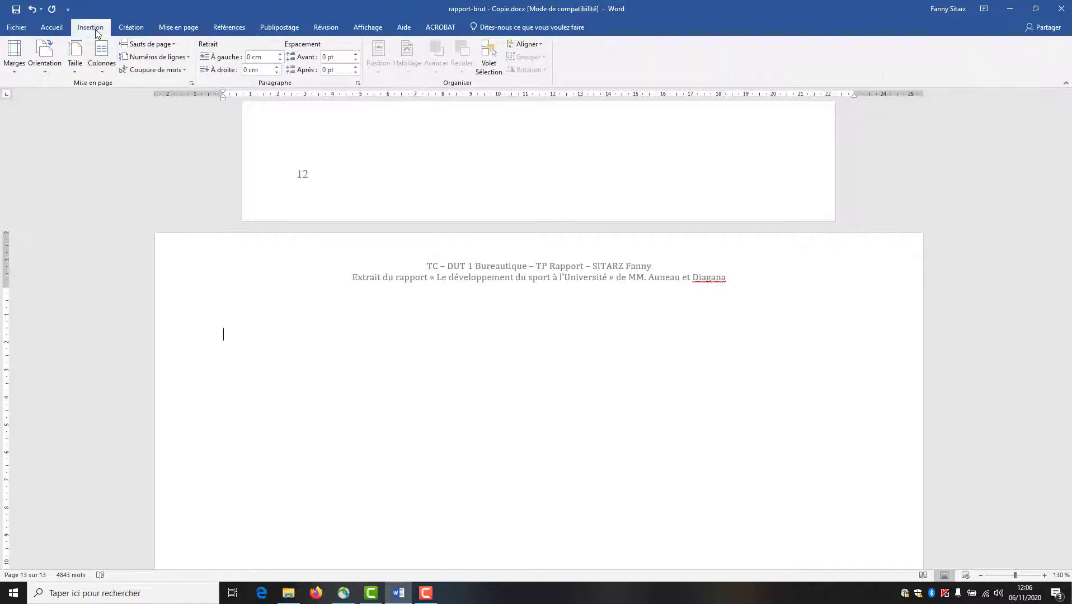
pyautogui.click(93, 28)
pyautogui.click(94, 56)
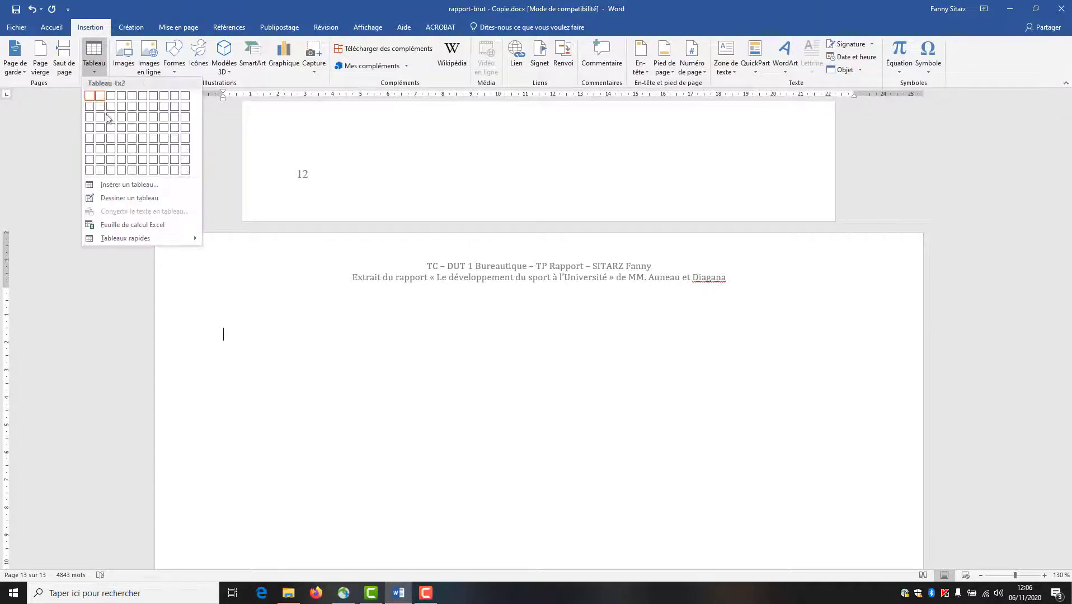
pyautogui.click(115, 183)
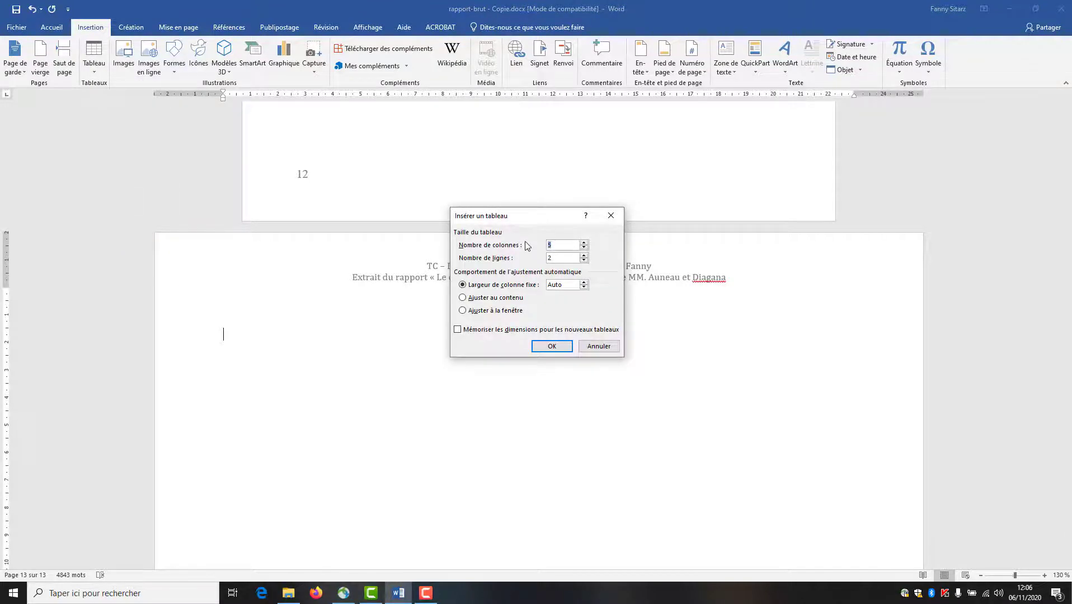
pyautogui.click(555, 257)
pyautogui.click(541, 345)
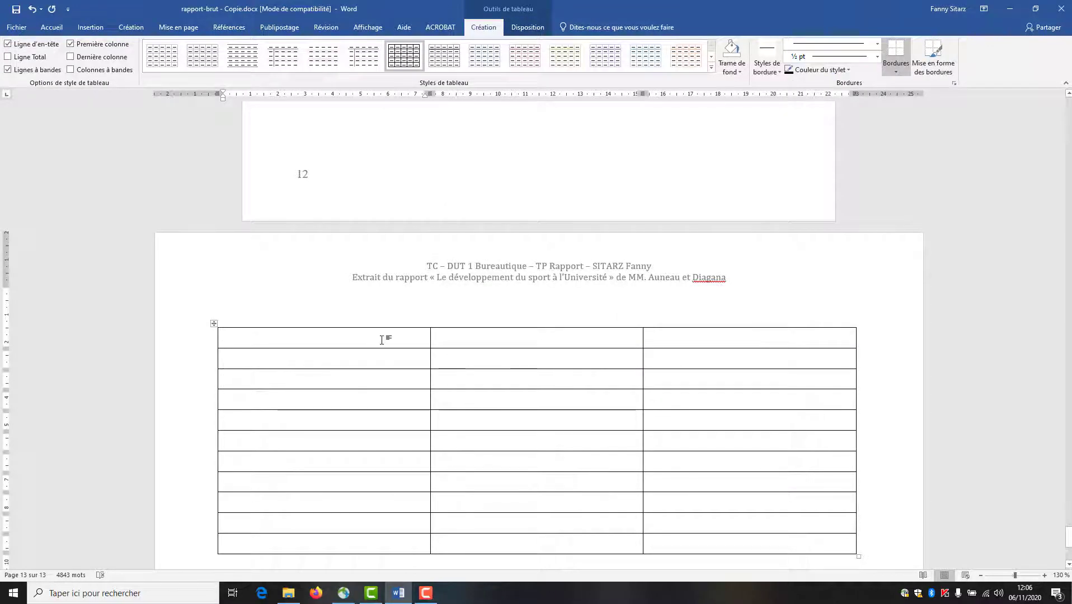
# - Set the table's column widths to 1.5 cm, 7 cm and 2 cm in Table Properties
pyautogui.moveTo(386, 337); pyautogui.dragTo(358, 545)
pyautogui.rightClick(333, 448)
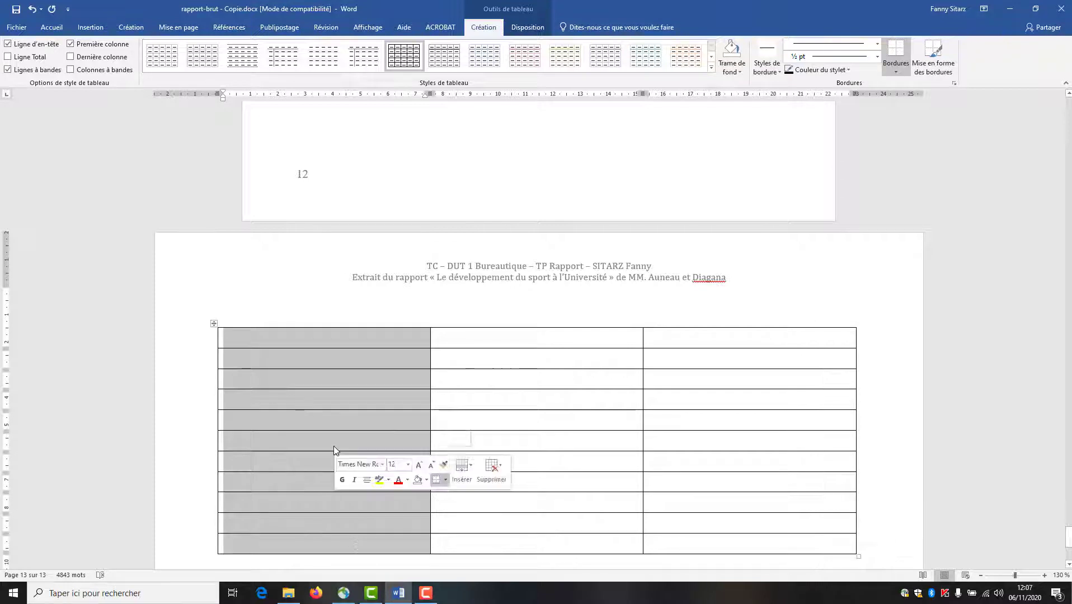
pyautogui.click(359, 430)
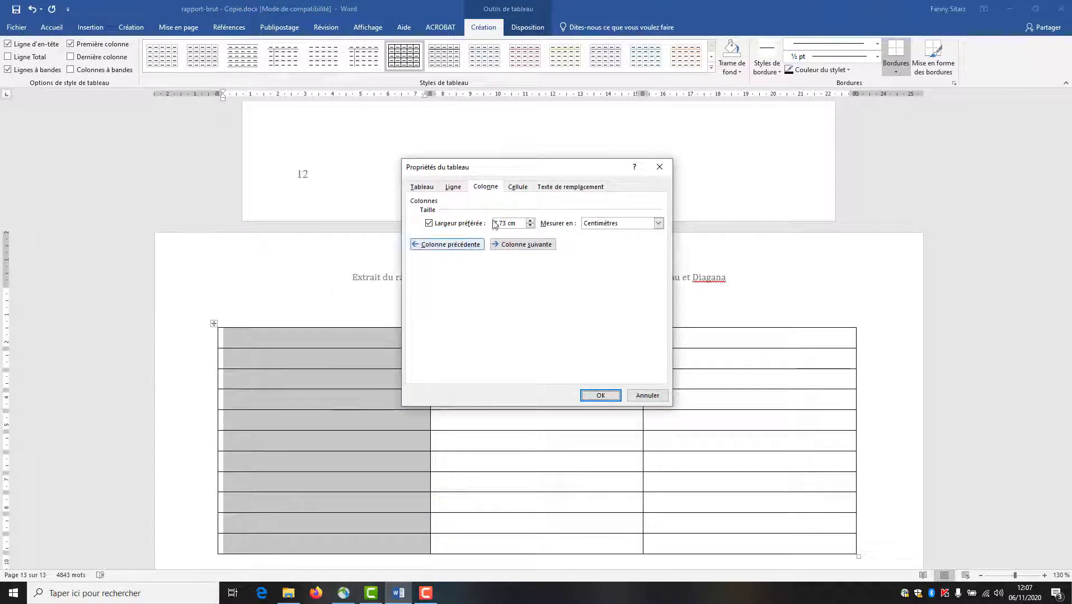
pyautogui.moveTo(518, 224); pyautogui.dragTo(485, 225)
pyautogui.write('1,')
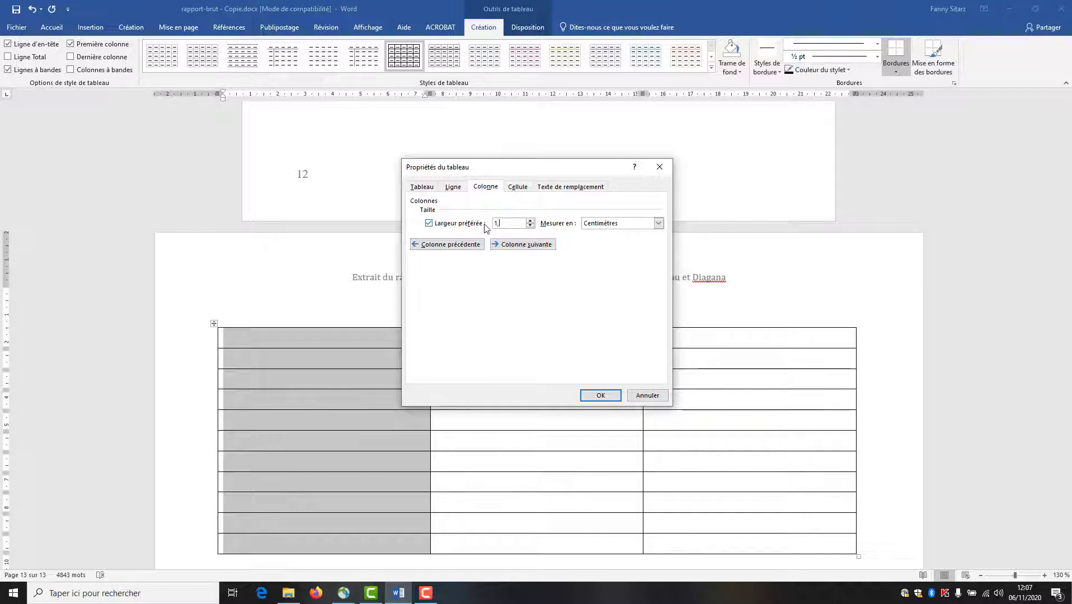
pyautogui.write('5')
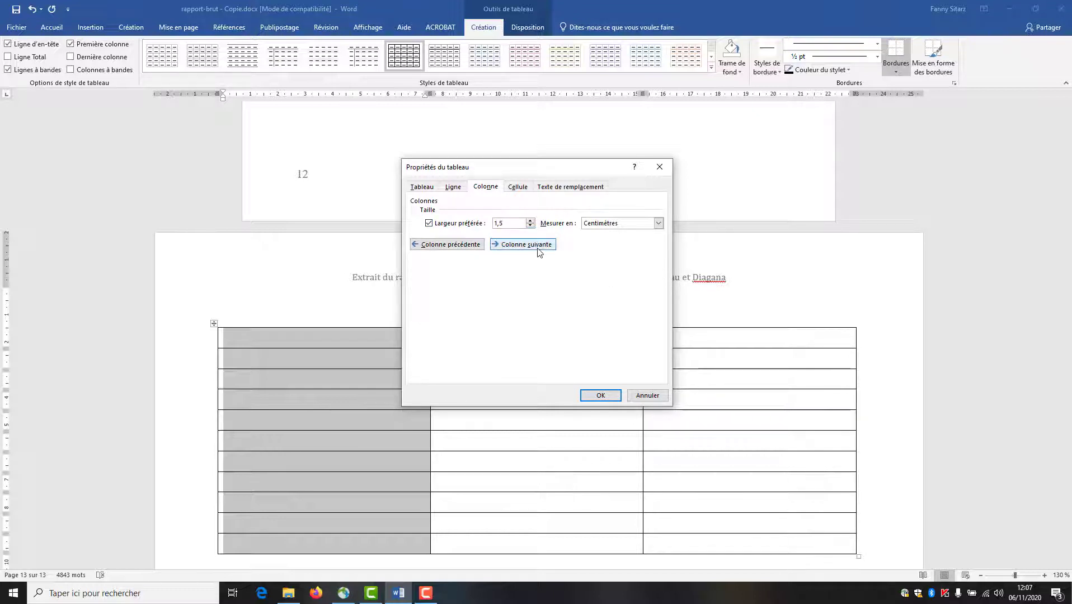
pyautogui.click(539, 246)
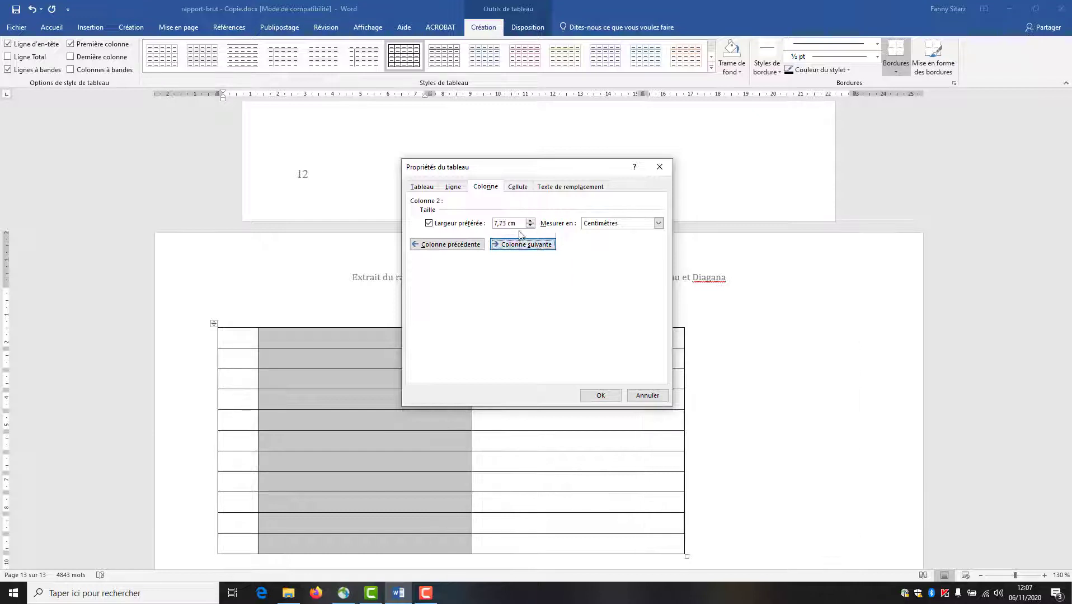
pyautogui.write('7')
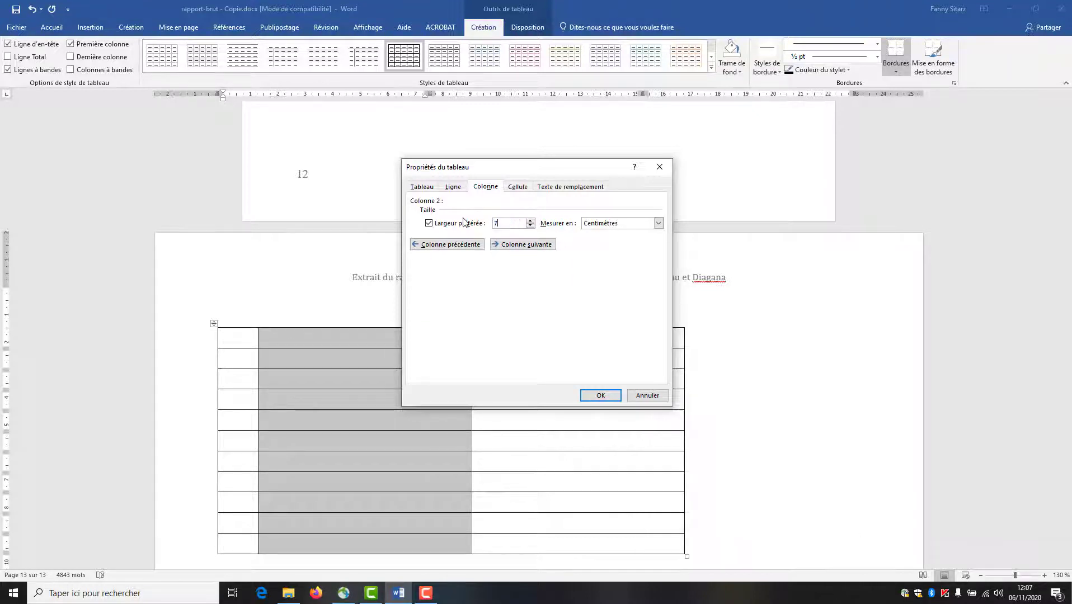
pyautogui.click(510, 246)
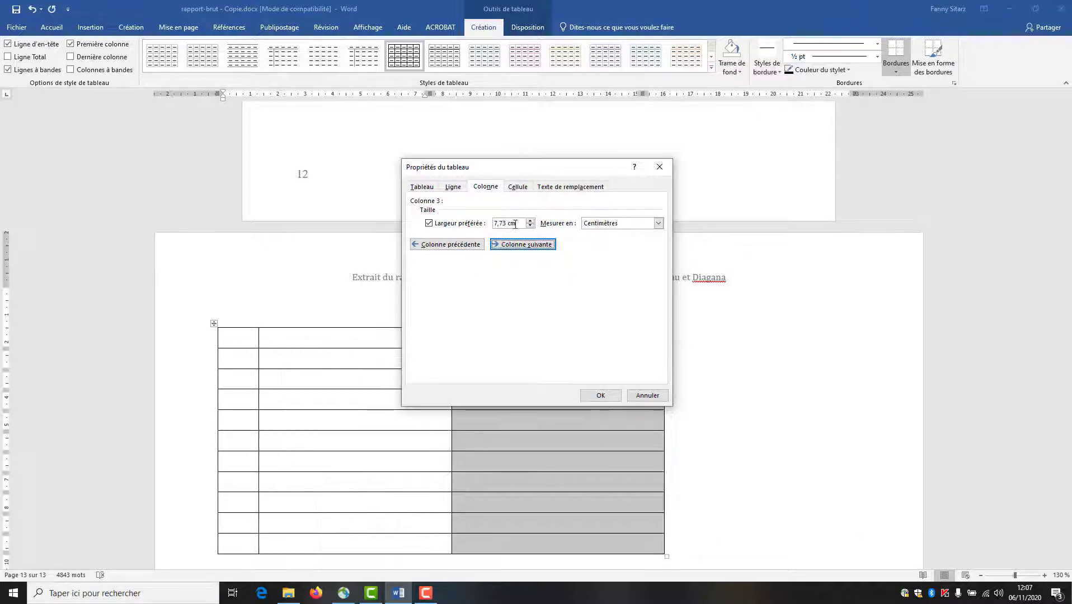
pyautogui.write('2')
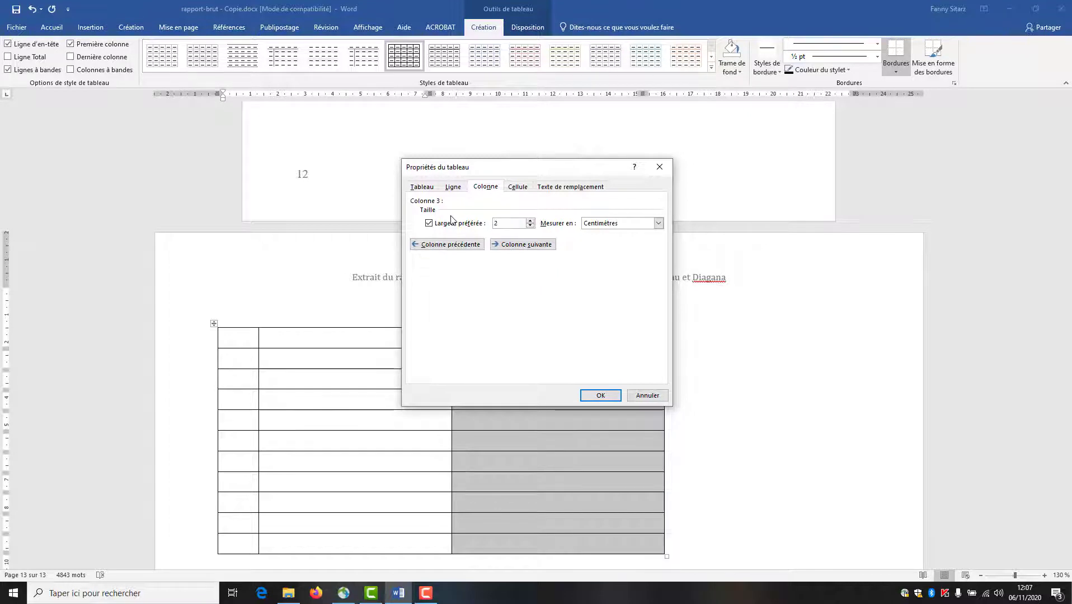
pyautogui.click(600, 396)
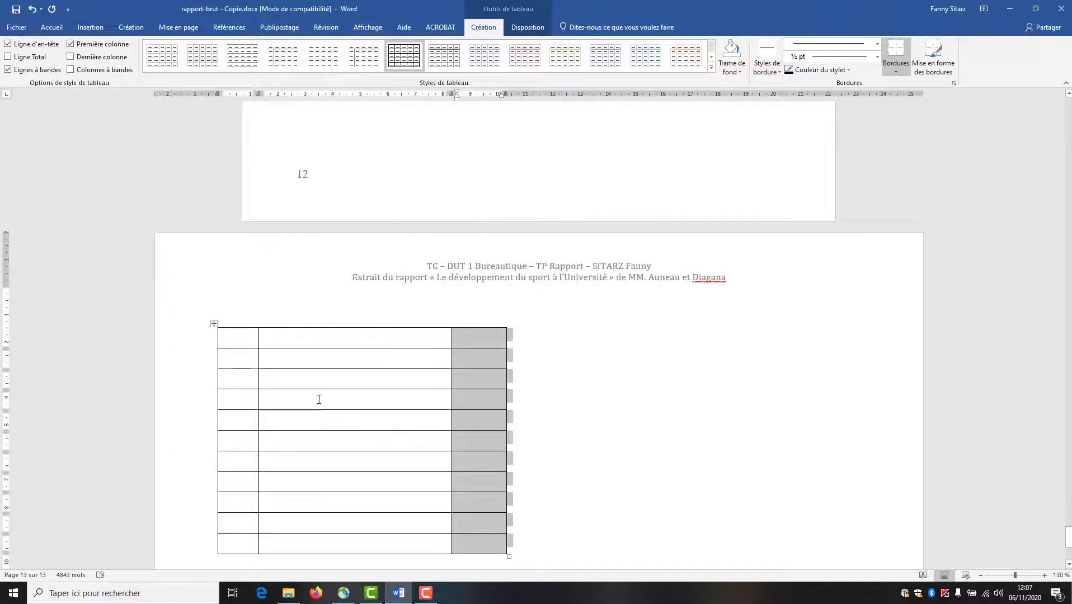
# - Centre the whole table horizontally on the page
pyautogui.click(214, 324)
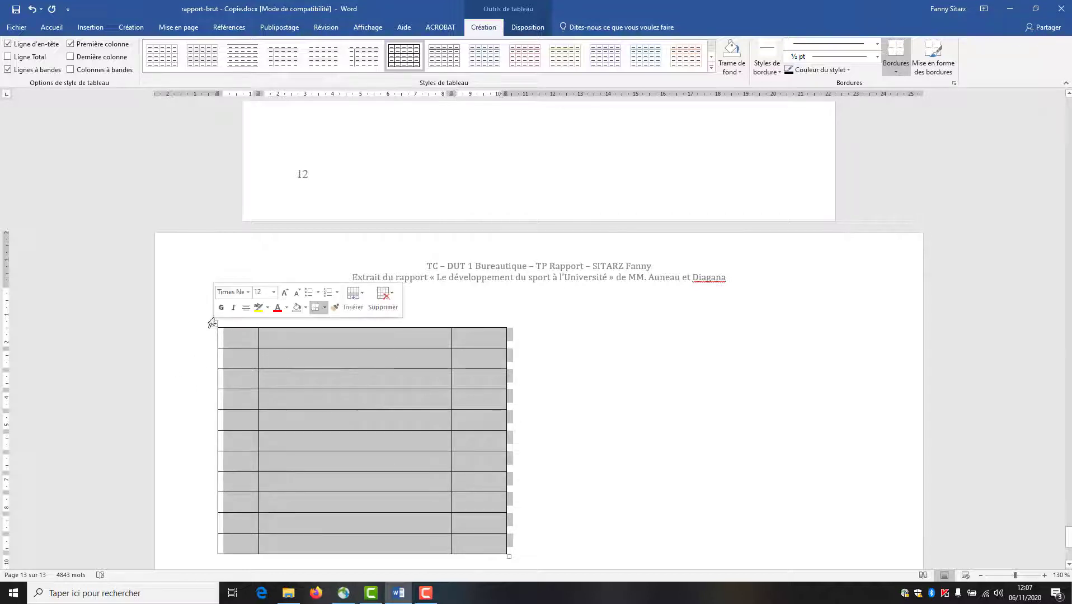
pyautogui.click(52, 27)
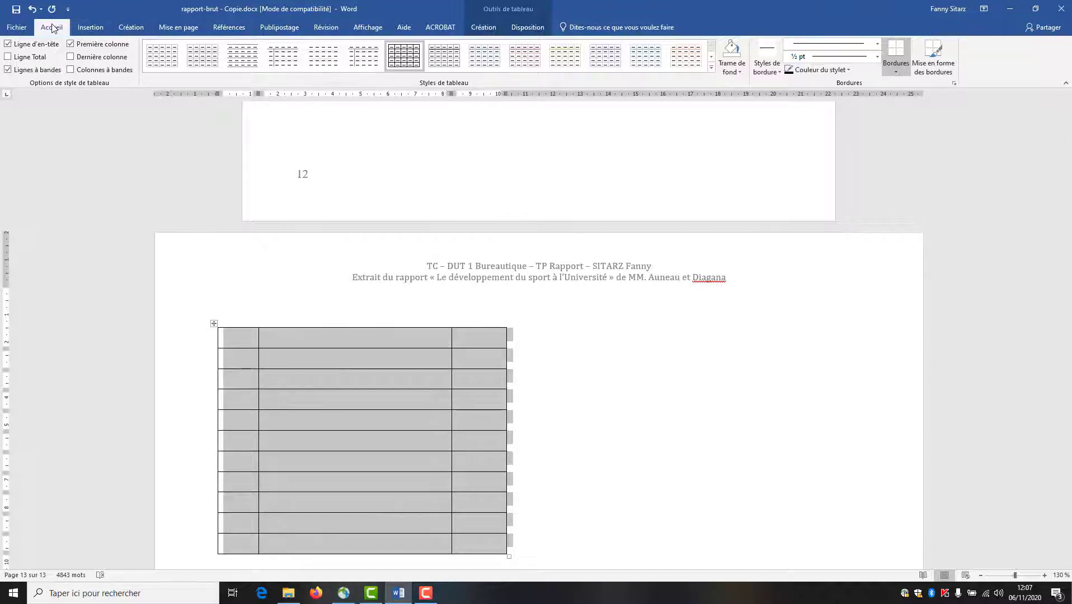
pyautogui.click(299, 66)
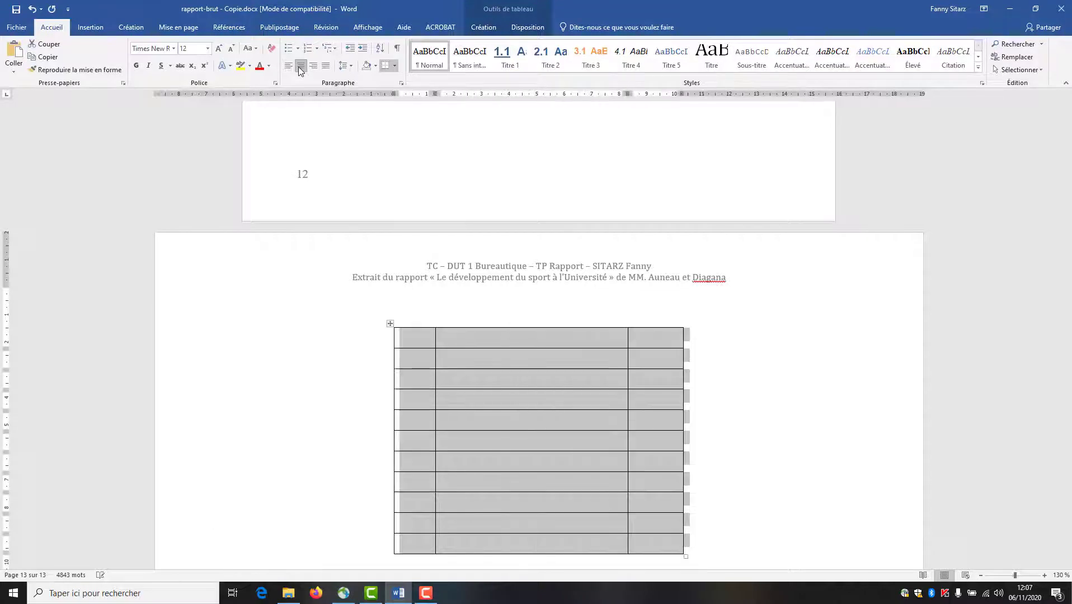
pyautogui.click(461, 387)
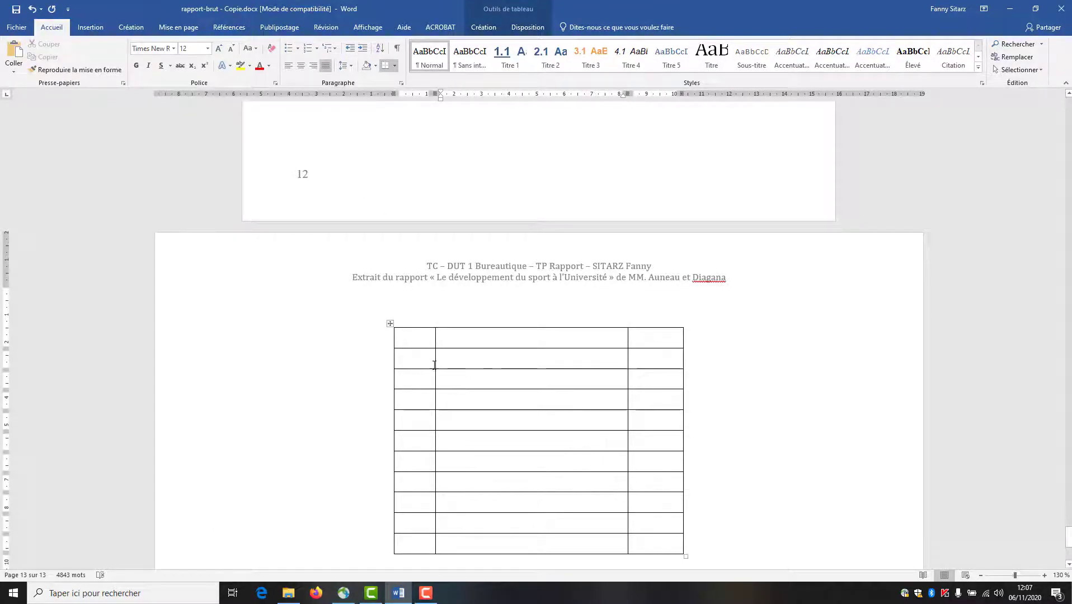
# - Merge the three cells of the table's first row into one cell
pyautogui.moveTo(433, 338); pyautogui.dragTo(656, 347)
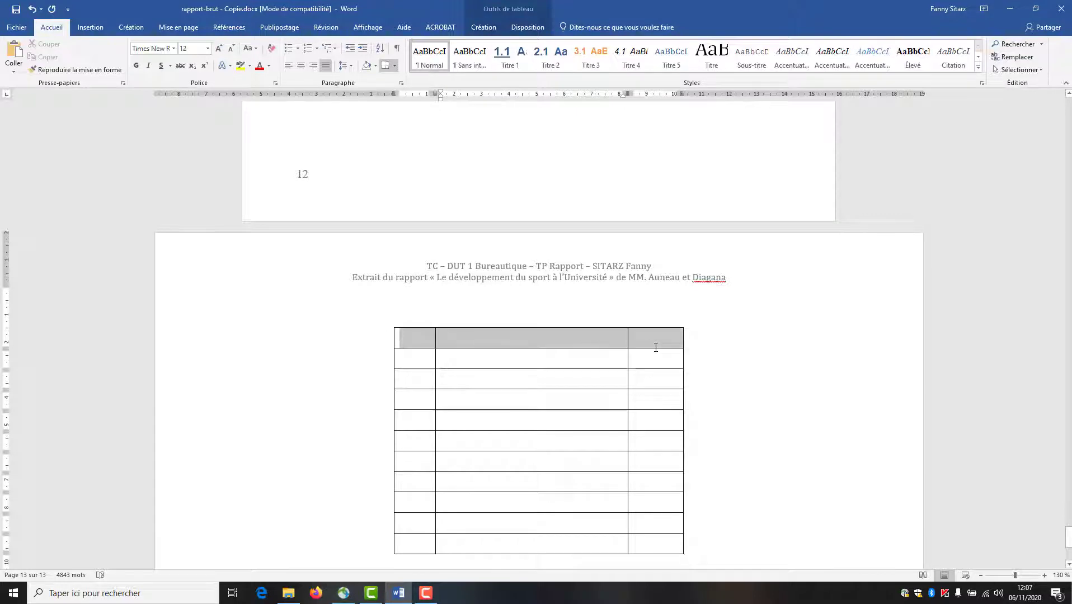
pyautogui.rightClick(649, 339)
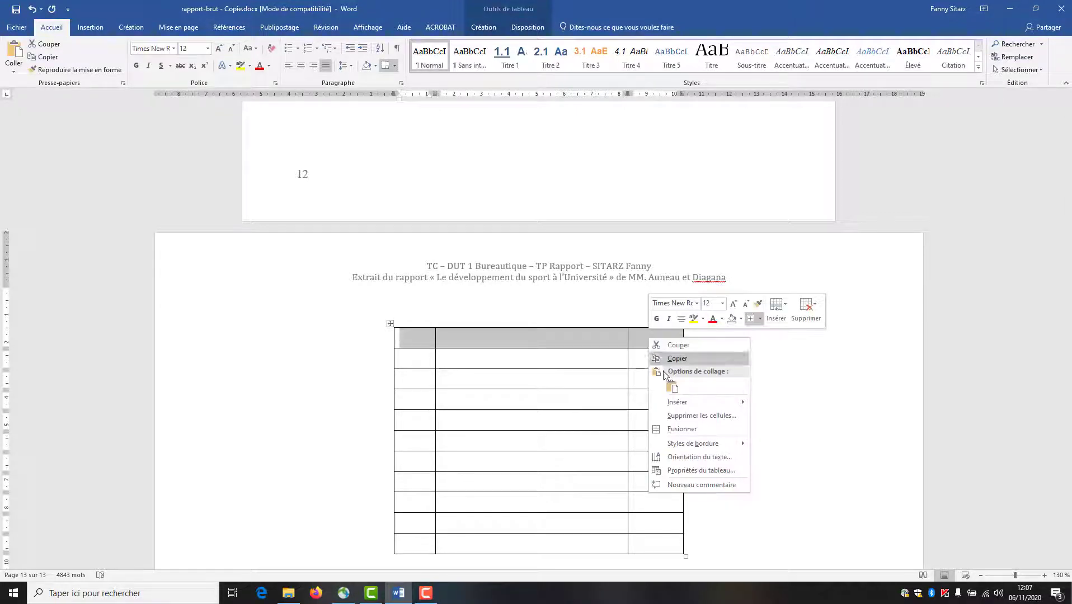
pyautogui.click(680, 429)
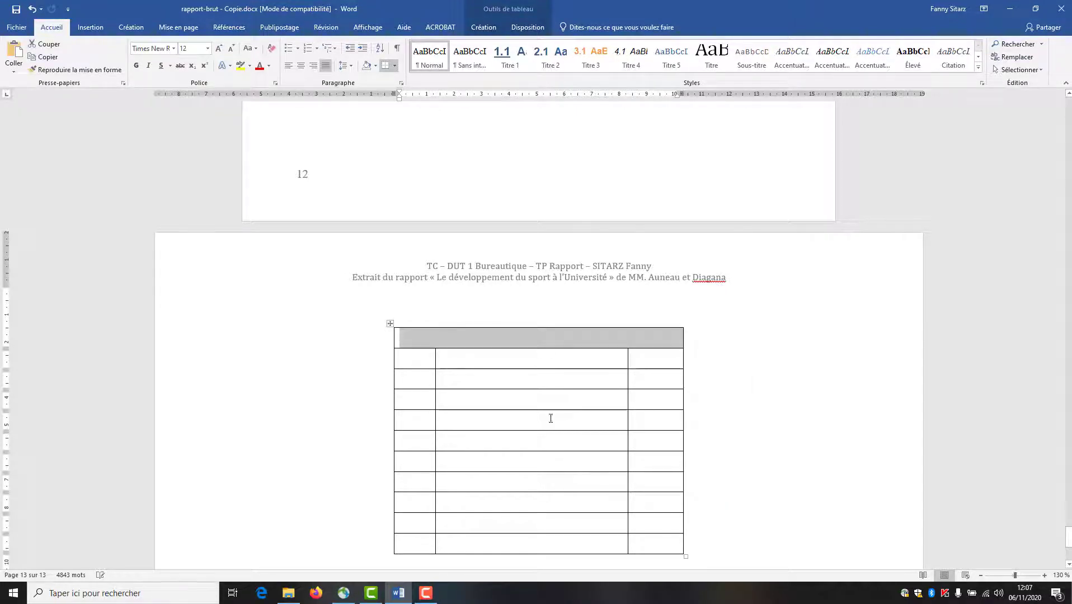
pyautogui.click(429, 363)
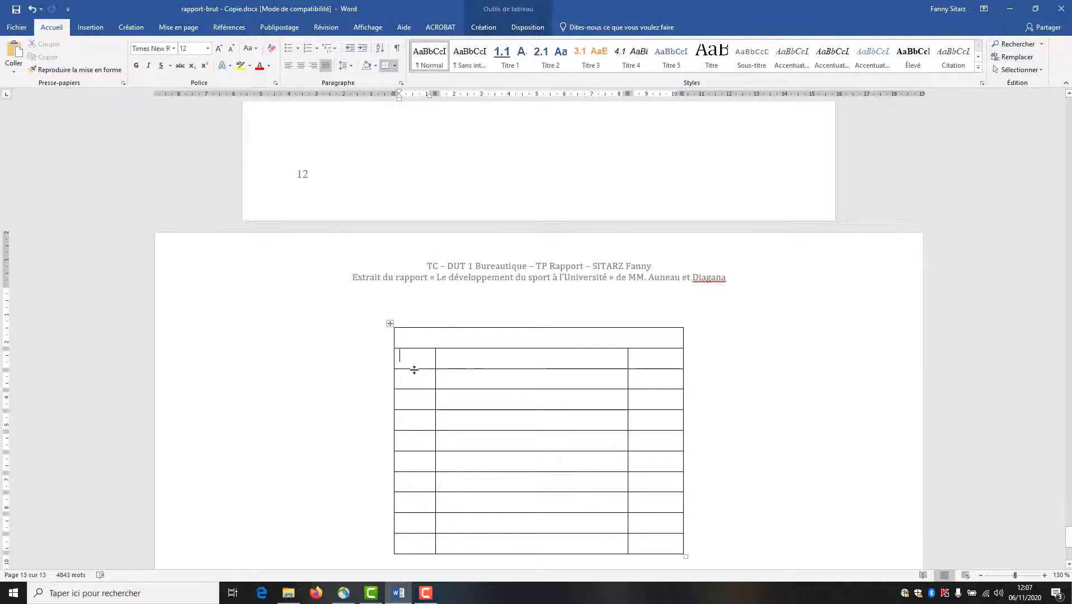
# - Merge the first-column cells of rows 2 to 6 into one tall cell
pyautogui.moveTo(419, 357); pyautogui.dragTo(416, 444)
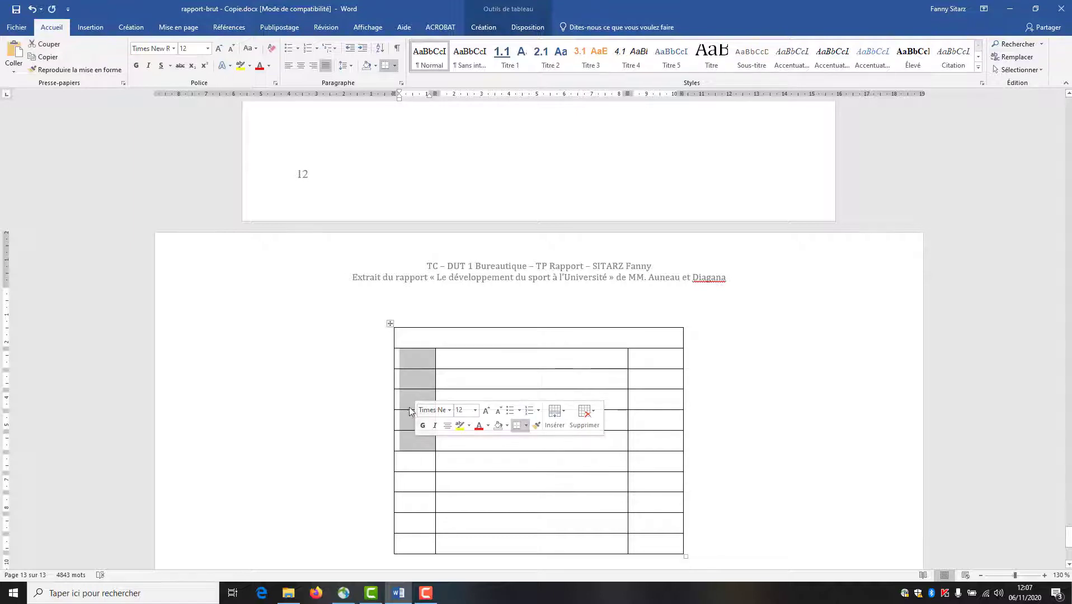
pyautogui.rightClick(408, 418)
pyautogui.click(442, 509)
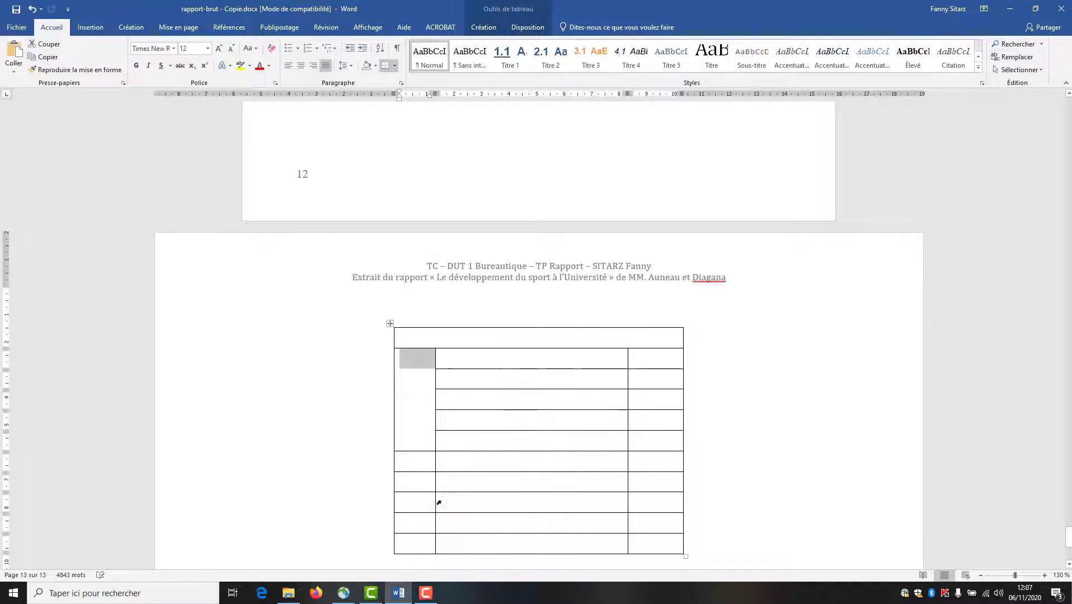
pyautogui.scroll(-2, 448, 450)
# - Merge the bottom five first-column cells, rows 7 to 11, into one tall cell
pyautogui.click(442, 453)
pyautogui.moveTo(420, 407); pyautogui.dragTo(415, 471)
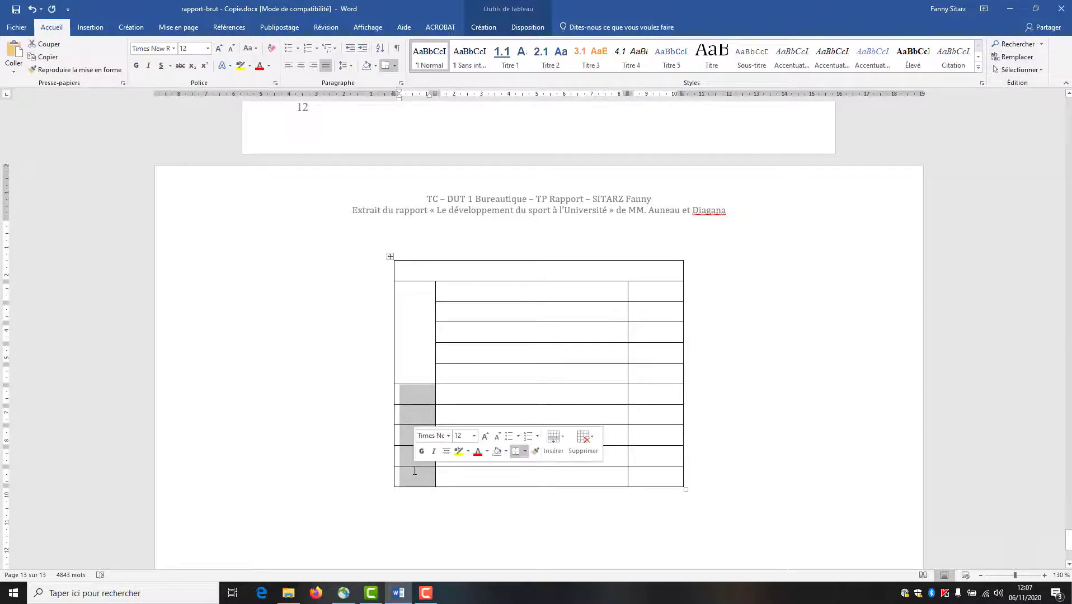
pyautogui.click(417, 410)
pyautogui.moveTo(418, 397); pyautogui.dragTo(413, 472)
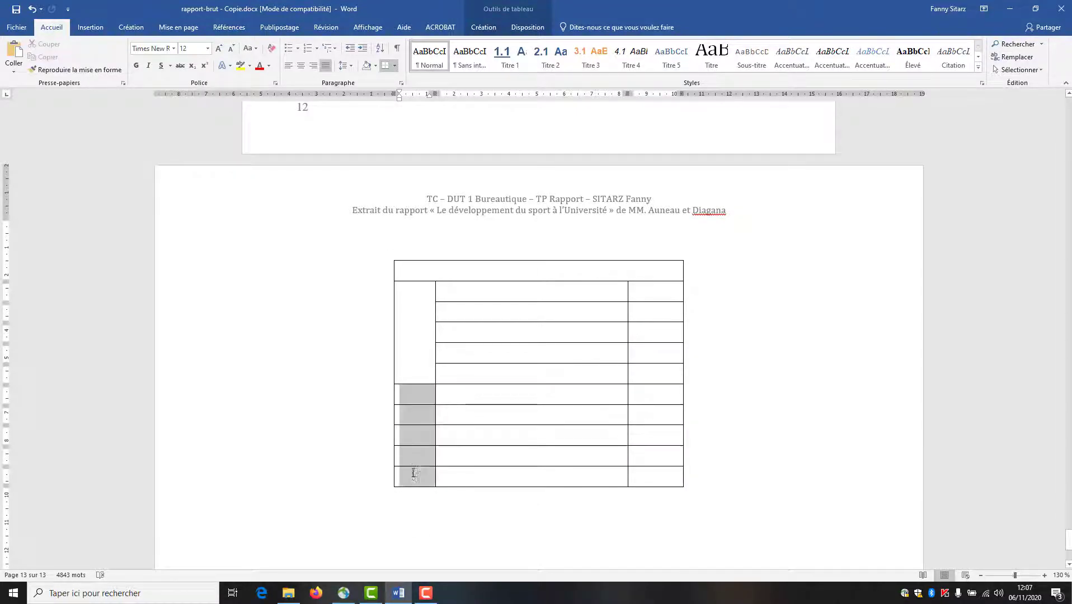
pyautogui.rightClick(411, 471)
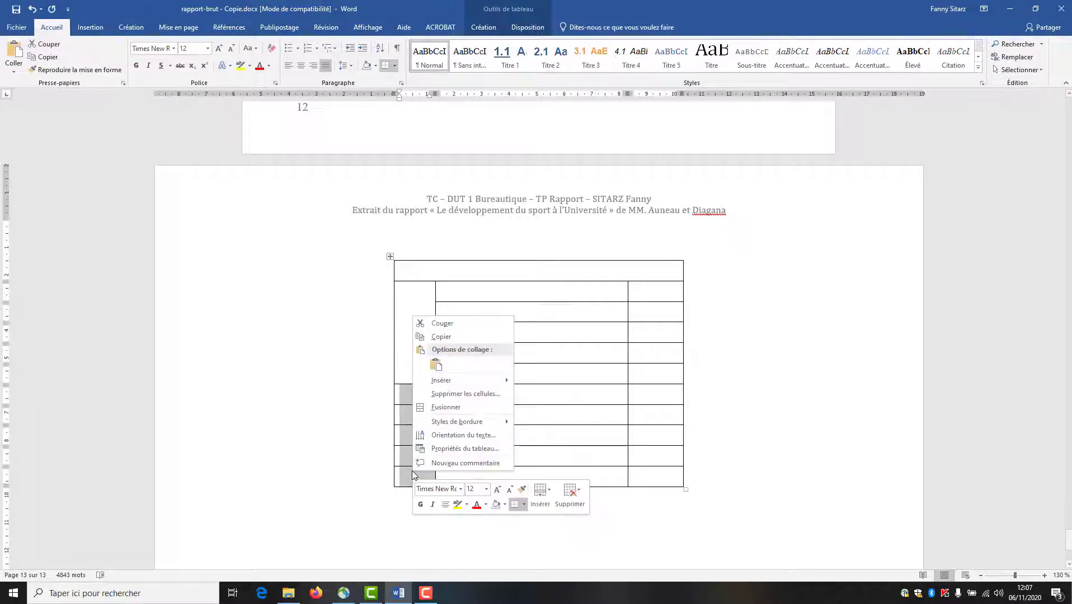
pyautogui.click(442, 409)
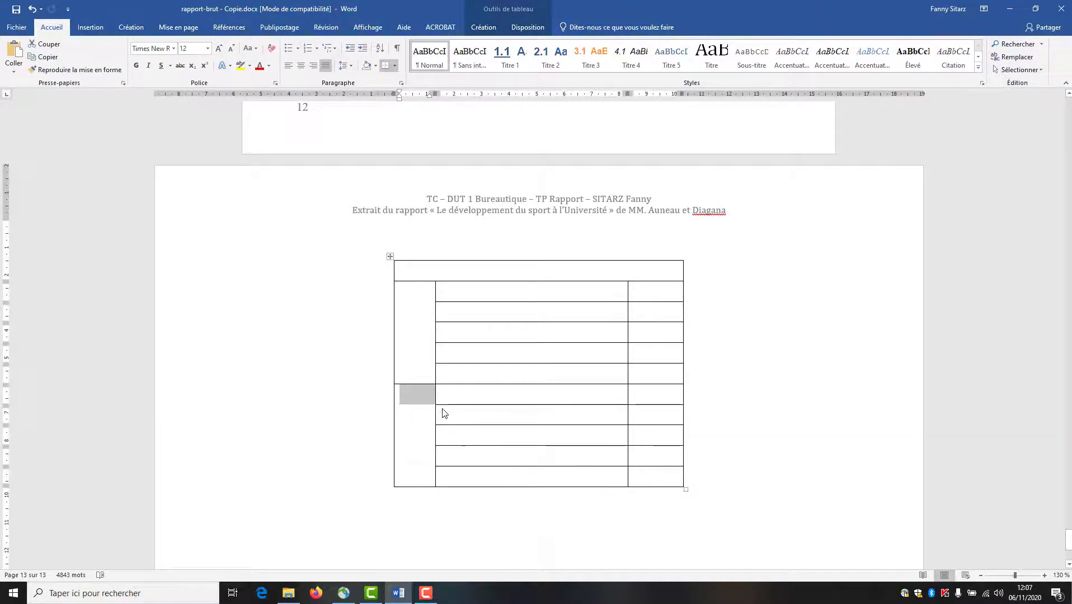
pyautogui.click(414, 327)
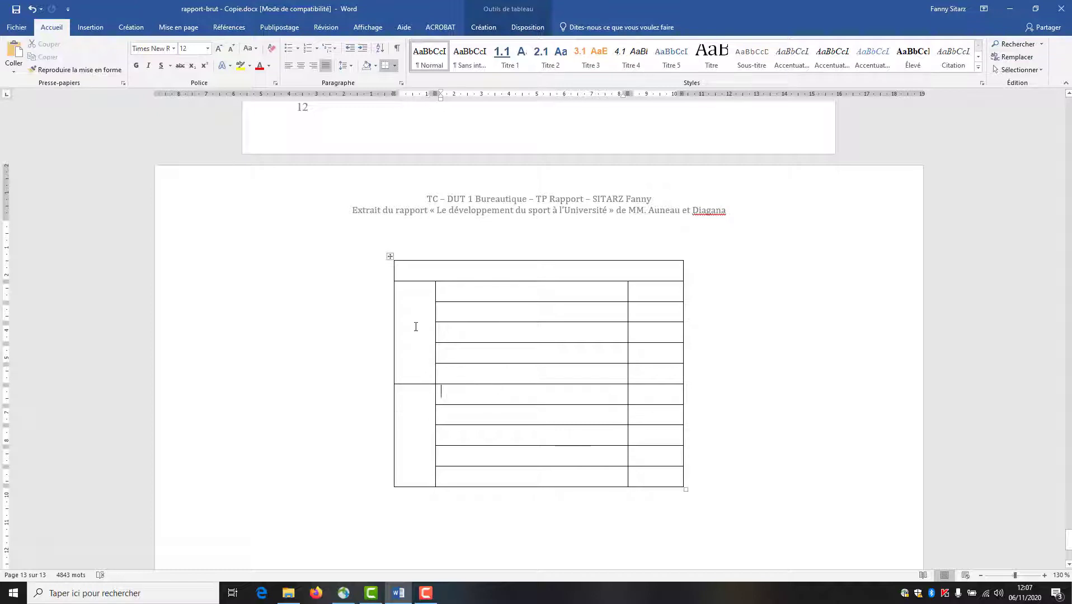
pyautogui.click(411, 392)
pyautogui.rightClick(416, 332)
pyautogui.click(411, 316)
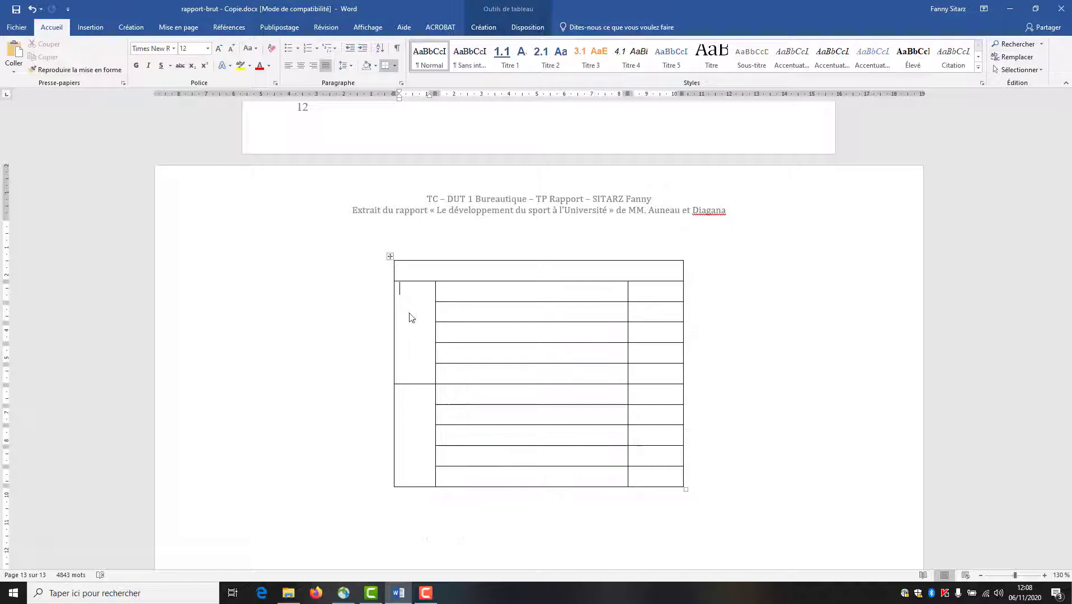
# - Cycle the tall merged first-column cell's text direction until it reads vertically, bottom to top
pyautogui.click(410, 314)
pyautogui.click(520, 28)
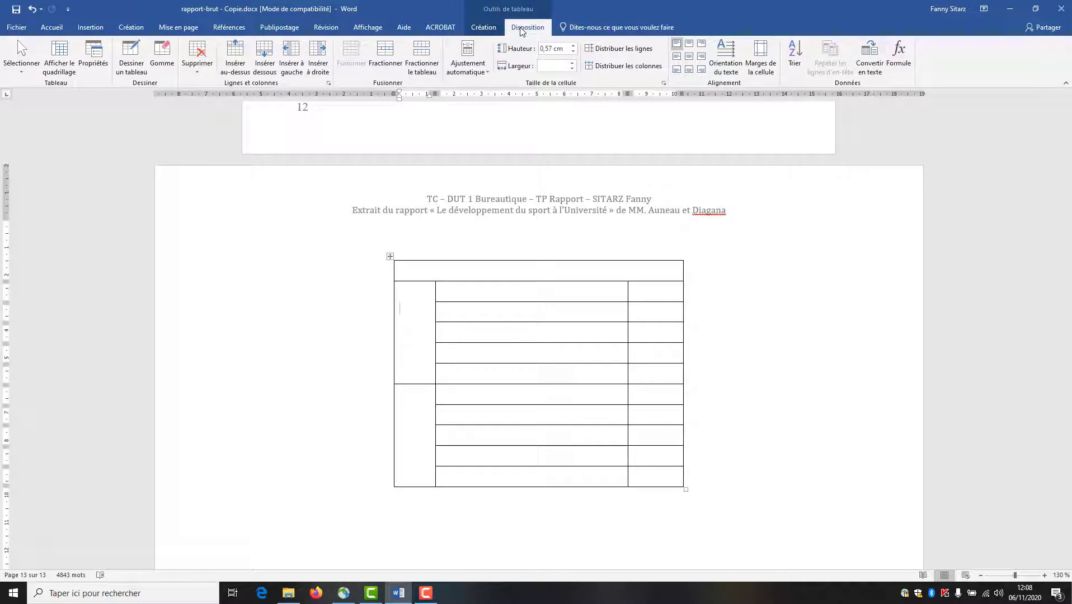
pyautogui.click(718, 52)
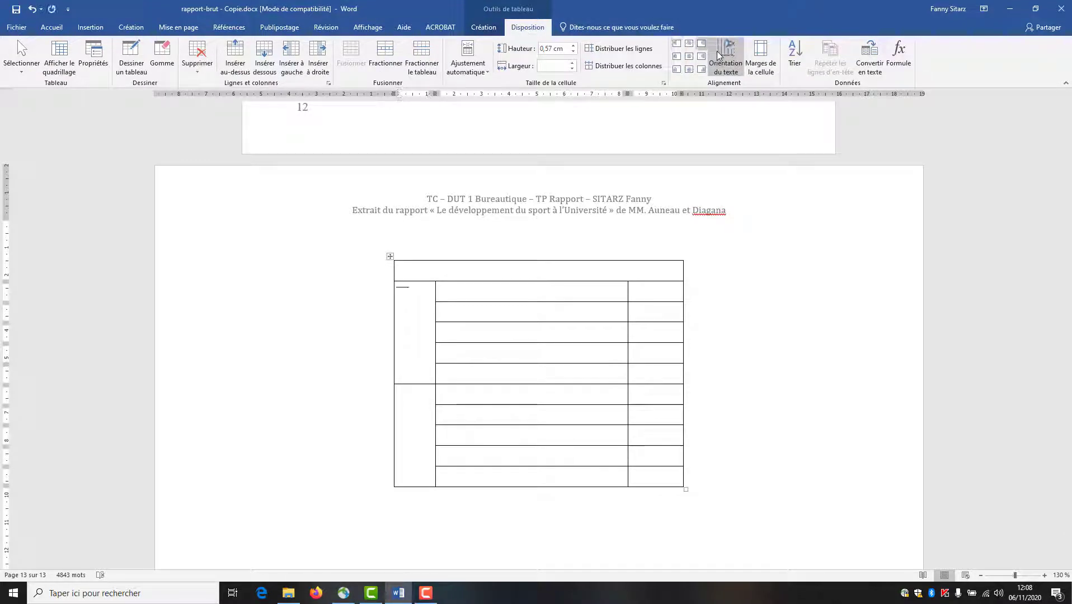
pyautogui.click(718, 52)
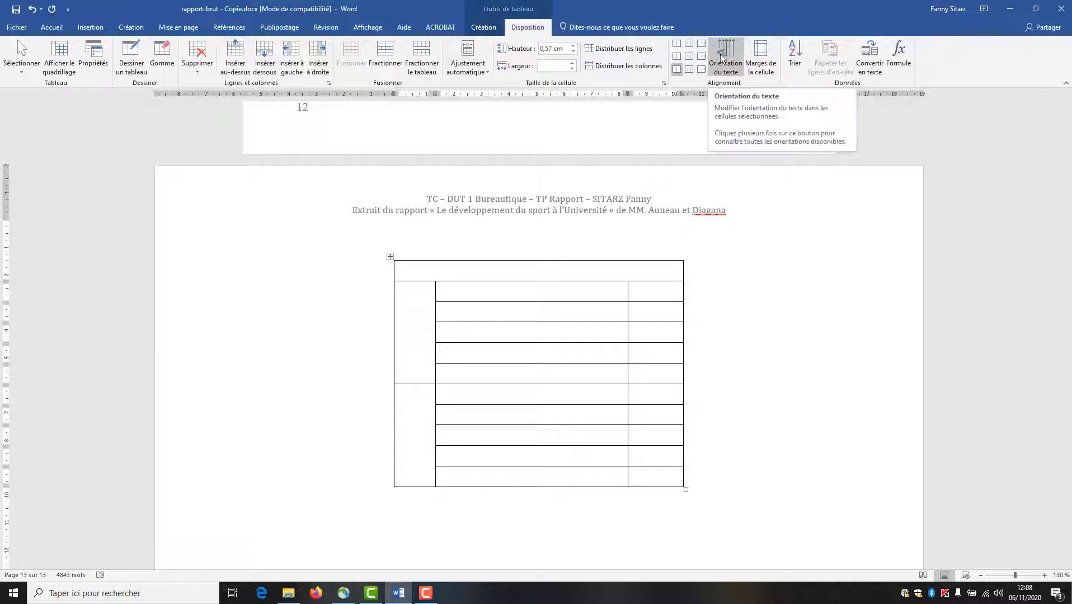
pyautogui.click(723, 52)
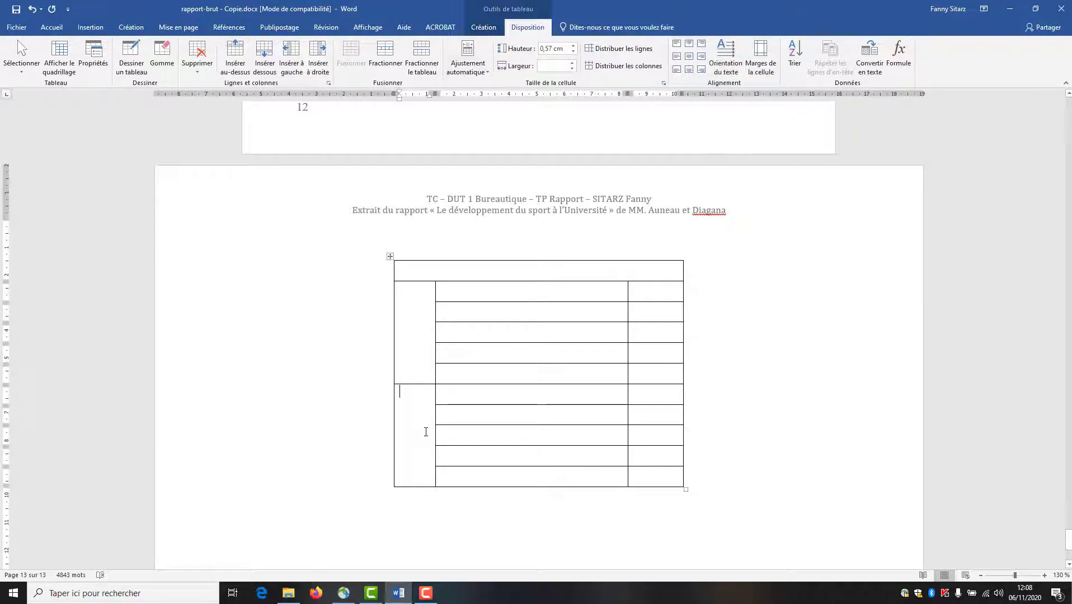
pyautogui.click(725, 52)
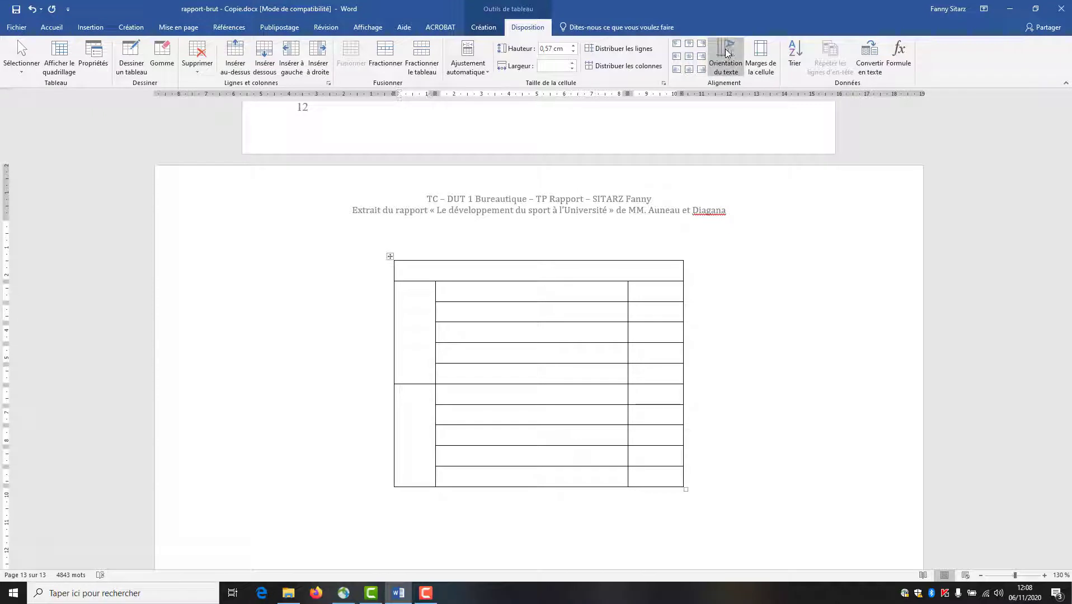
pyautogui.click(726, 52)
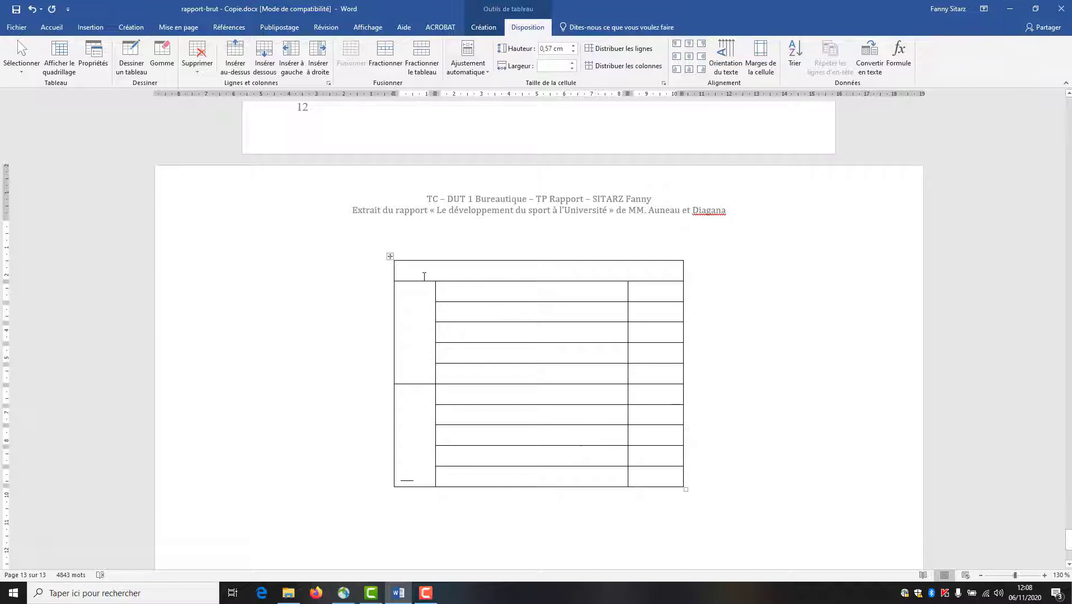
pyautogui.click(391, 257)
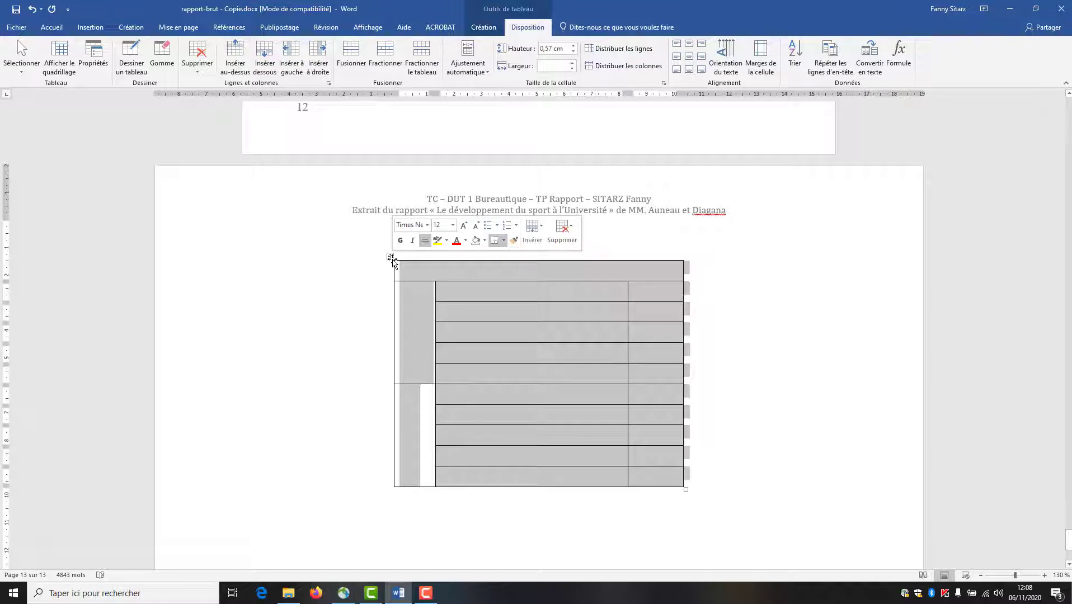
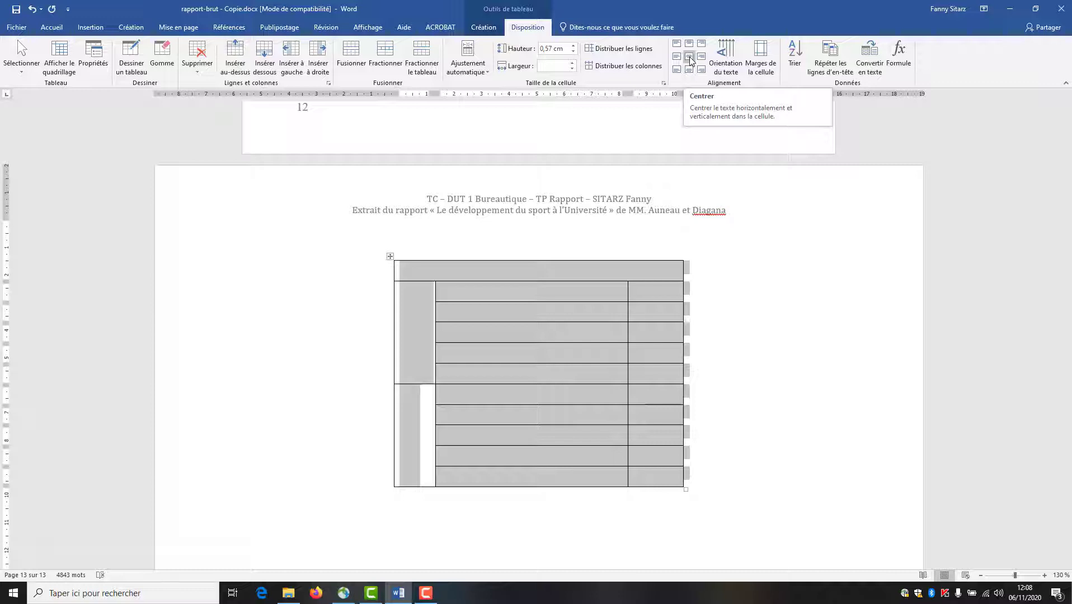
# - Centre the text in all table cells and set the table's line spacing to 1.0
pyautogui.click(690, 57)
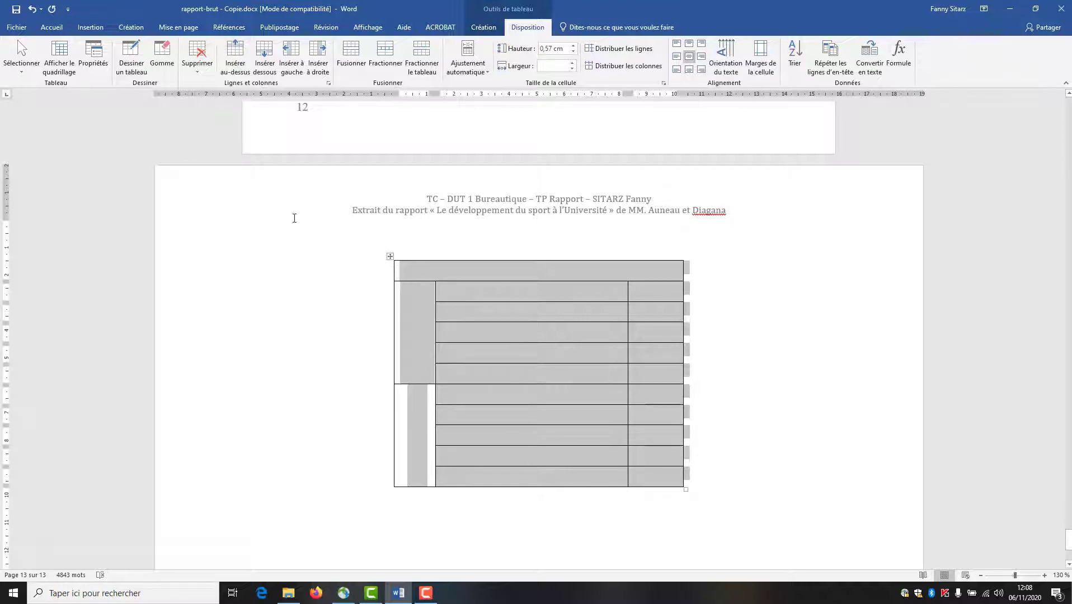
pyautogui.click(51, 29)
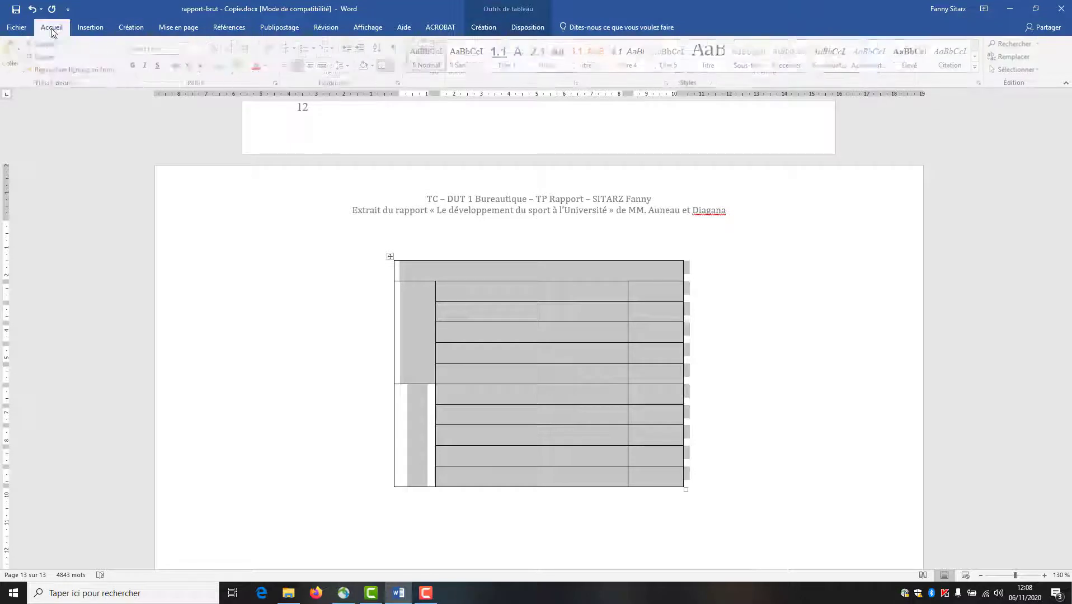
pyautogui.click(350, 66)
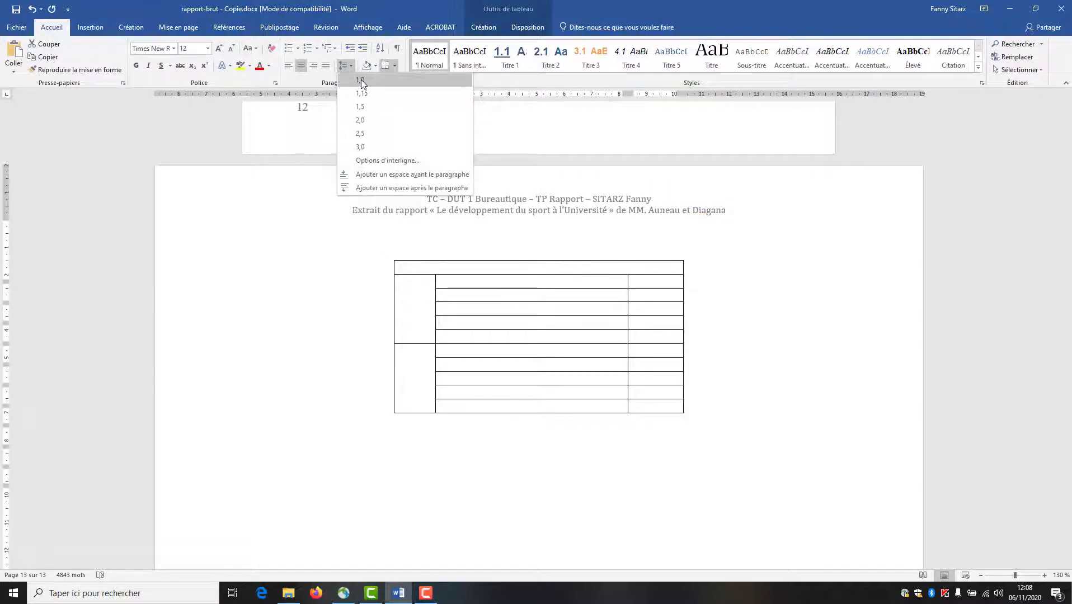
pyautogui.click(361, 80)
pyautogui.click(487, 295)
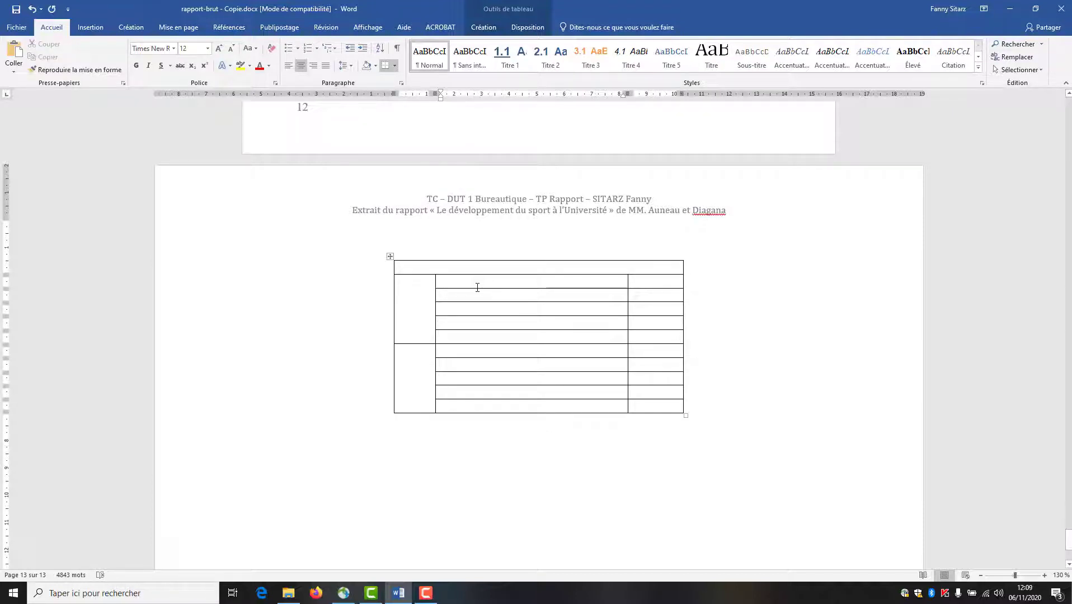
# - Type the title 'Installations et prestations diverses' and the room labels from 'Jusqu'à 19 places' to 'Salle informatique sans encadrement'
pyautogui.click(464, 269)
pyautogui.write('Inst')
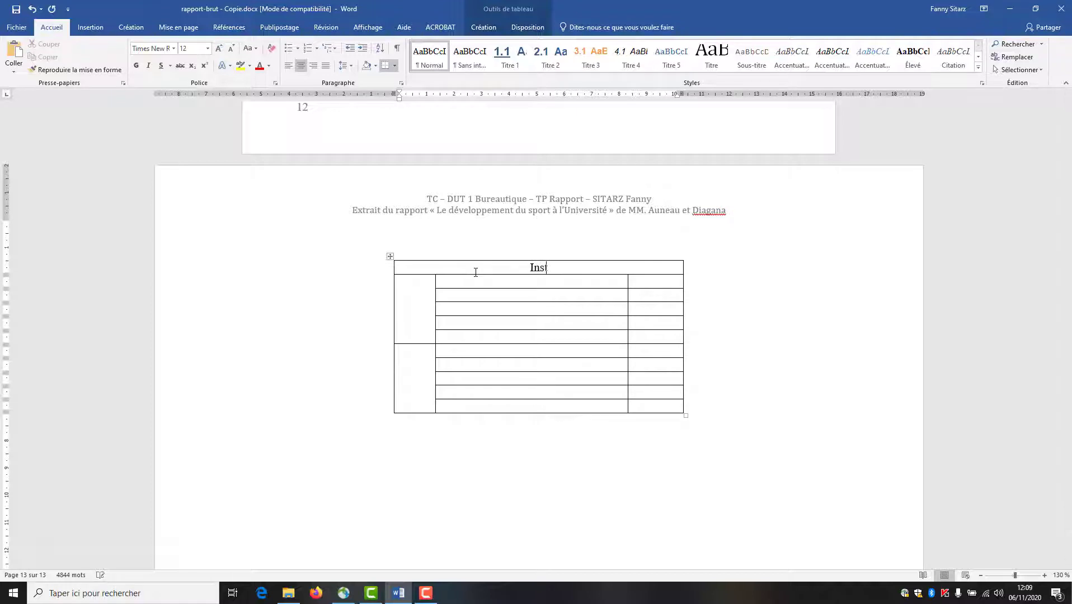
pyautogui.write('allations')
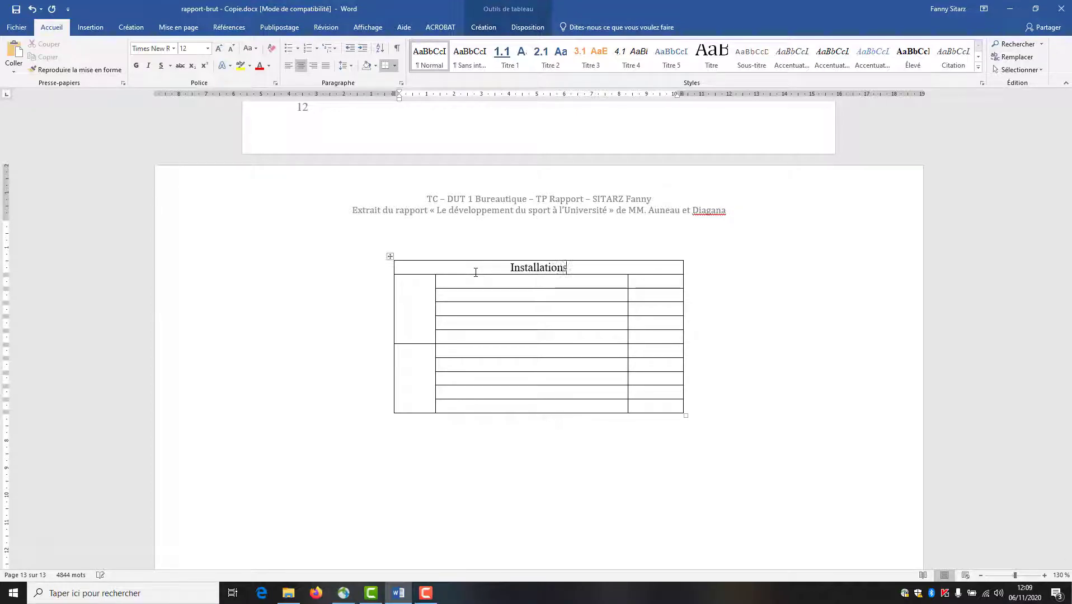
pyautogui.write(' et ')
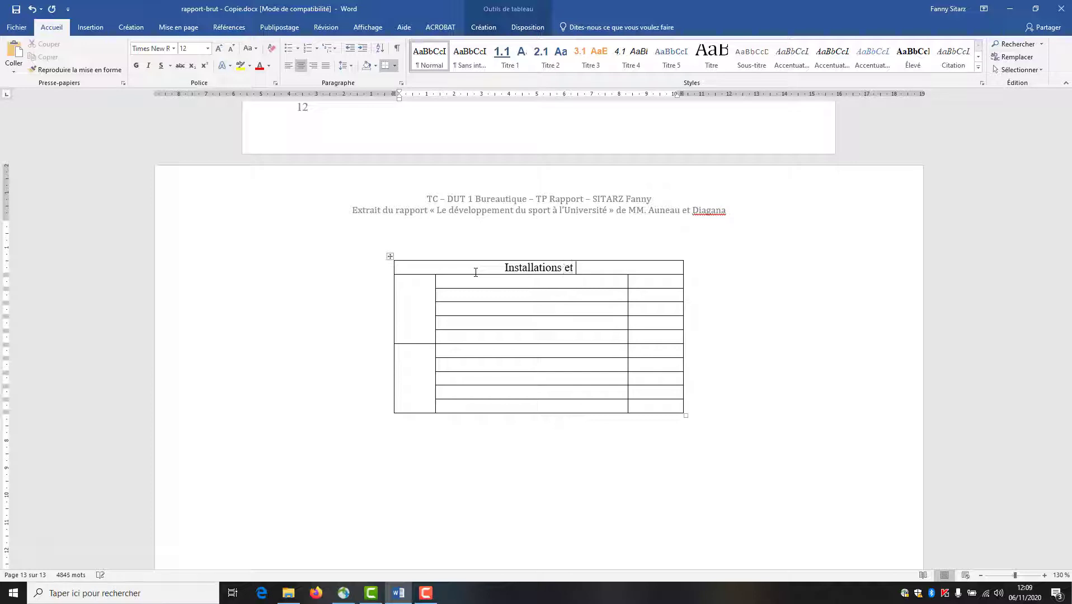
pyautogui.write('prestati')
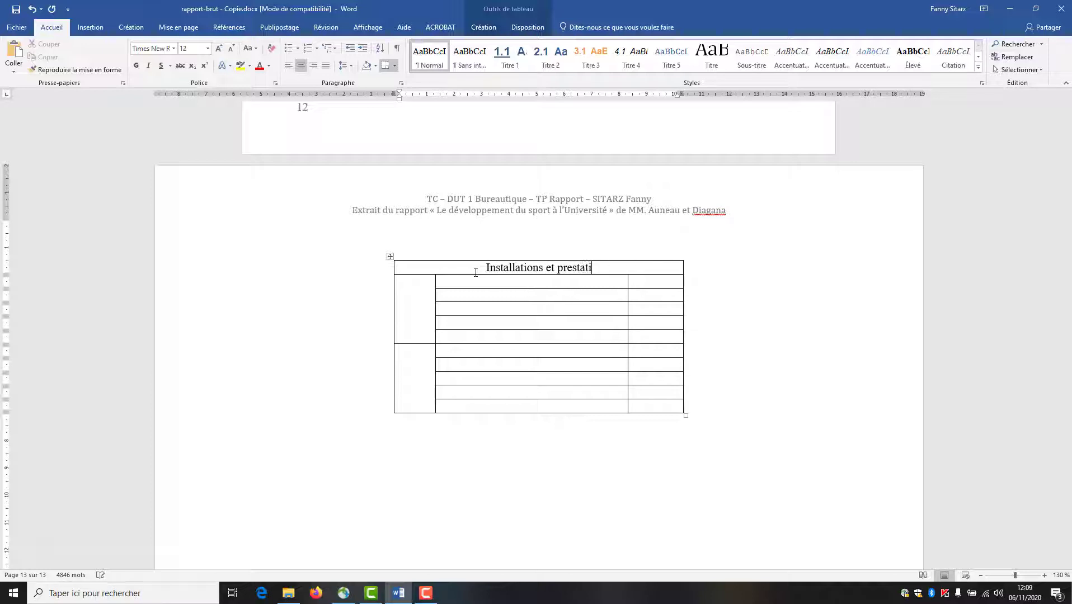
pyautogui.write('ons dive')
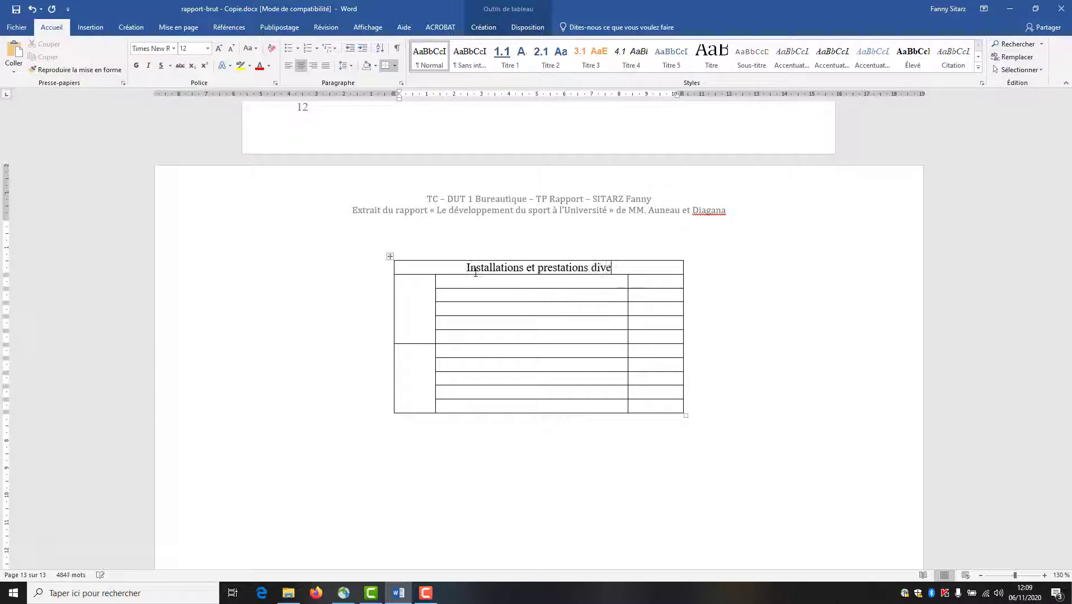
pyautogui.write('rses')
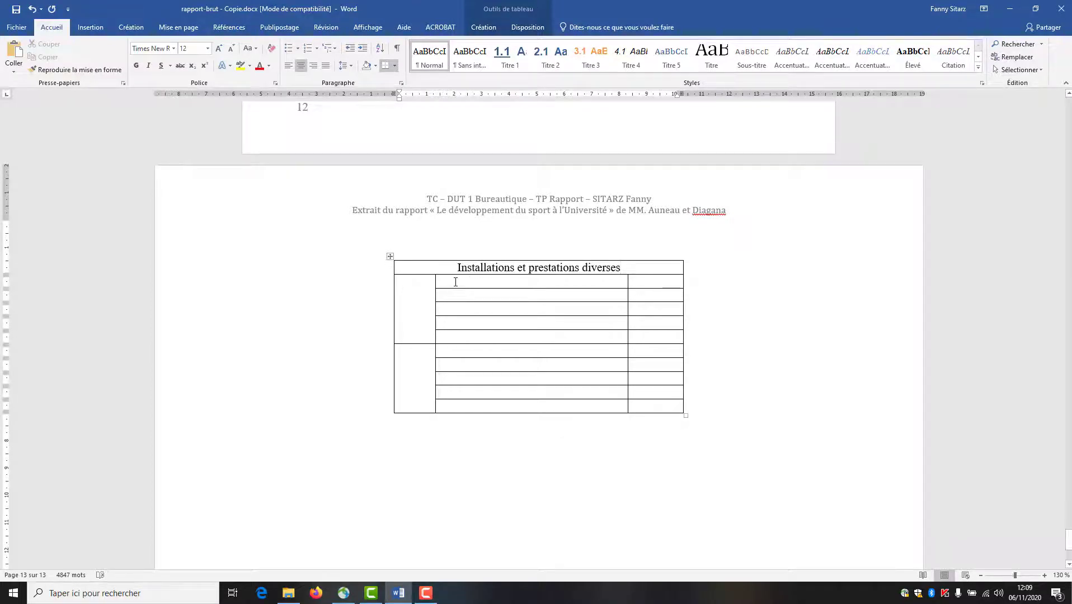
pyautogui.click(457, 281)
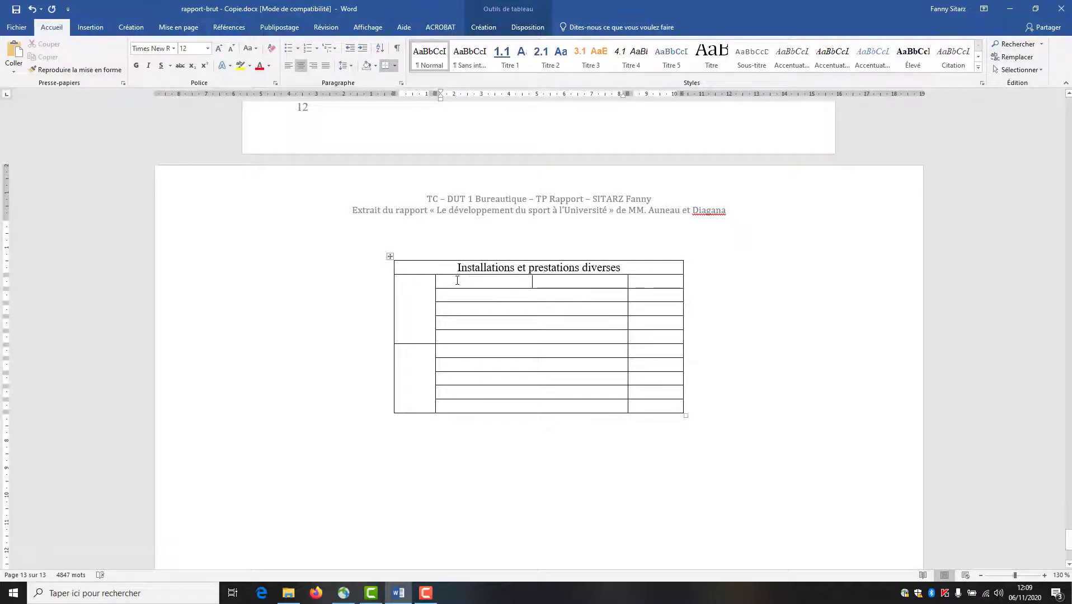
pyautogui.write("Jusqu'à")
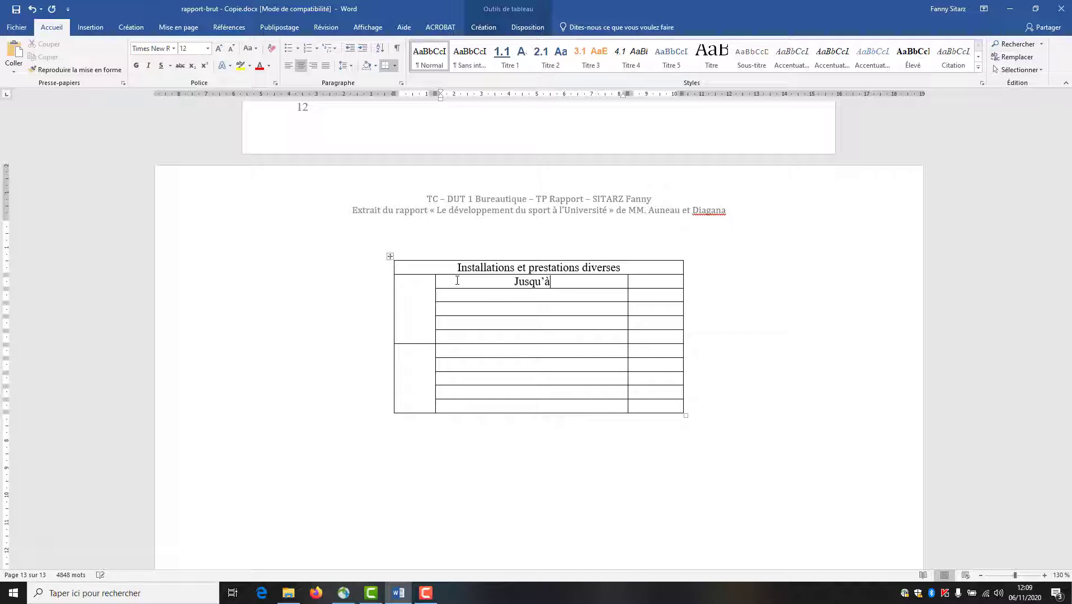
pyautogui.write(' 19 plac')
pyautogui.write('es')
pyautogui.write('De ')
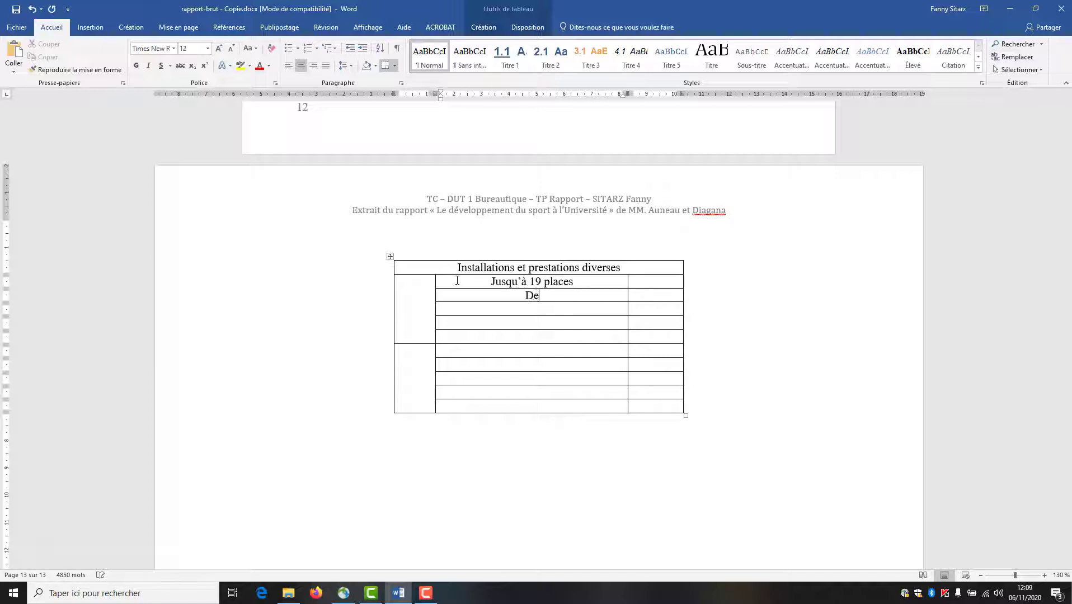
pyautogui.write('20 à 40 placesPlus de')
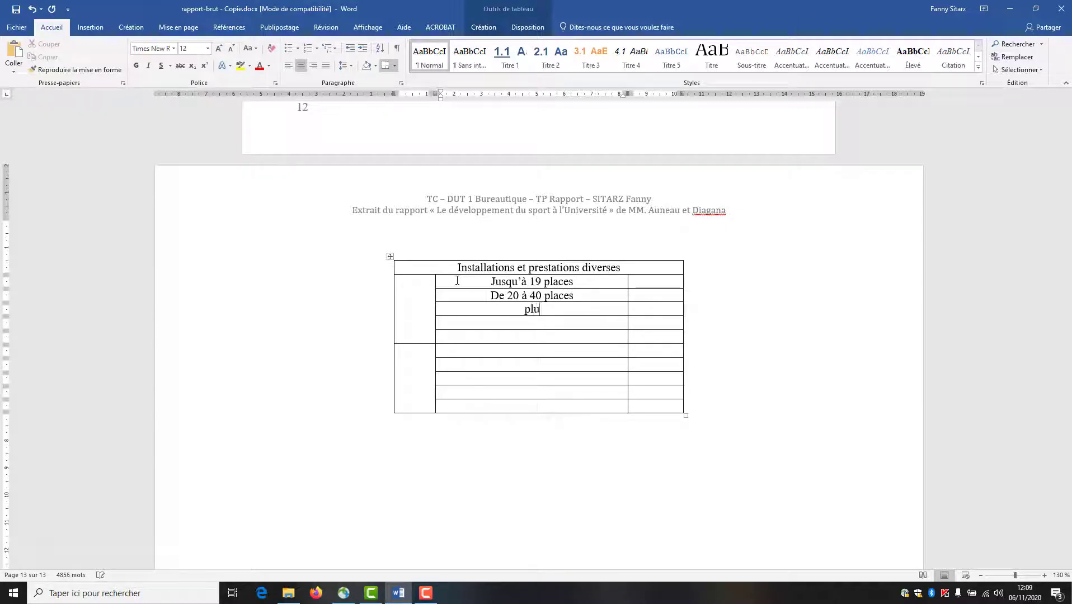
pyautogui.write(' 40p')
pyautogui.write('places')
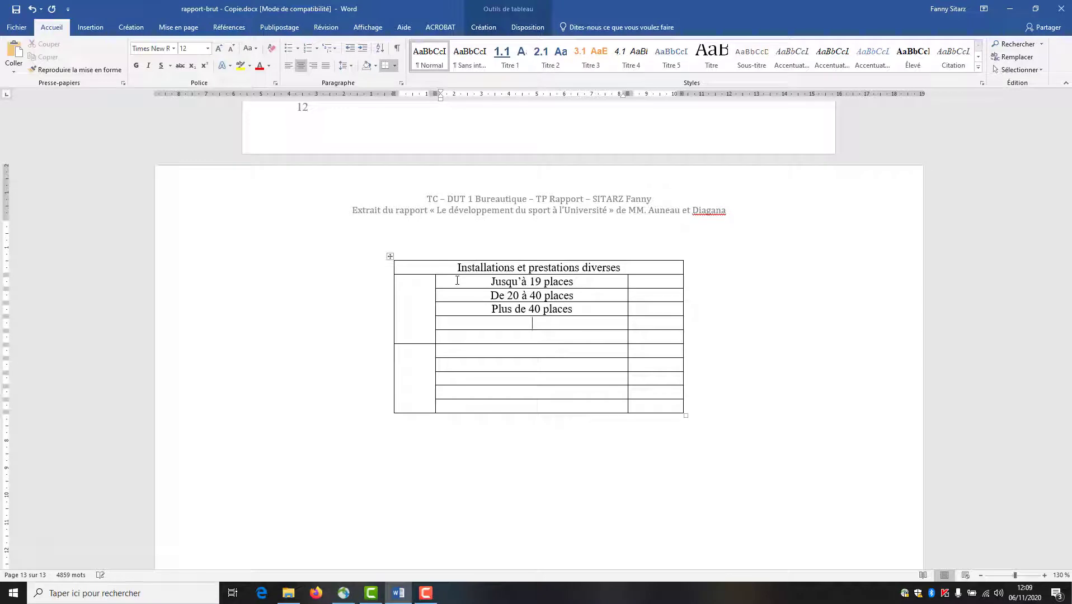
pyautogui.write('Prestations audiov')
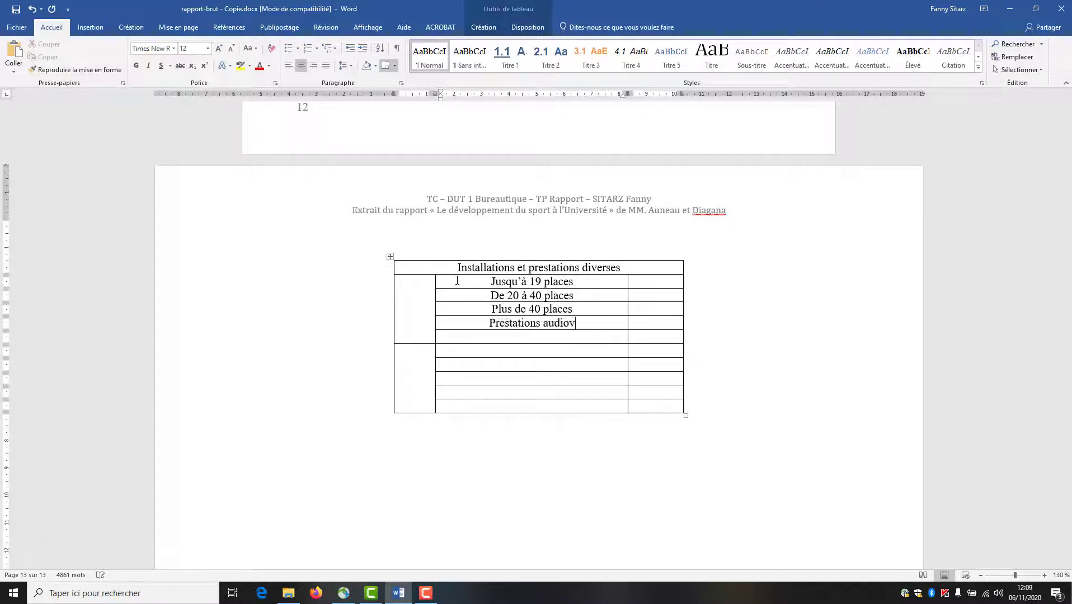
pyautogui.write('isuelles')
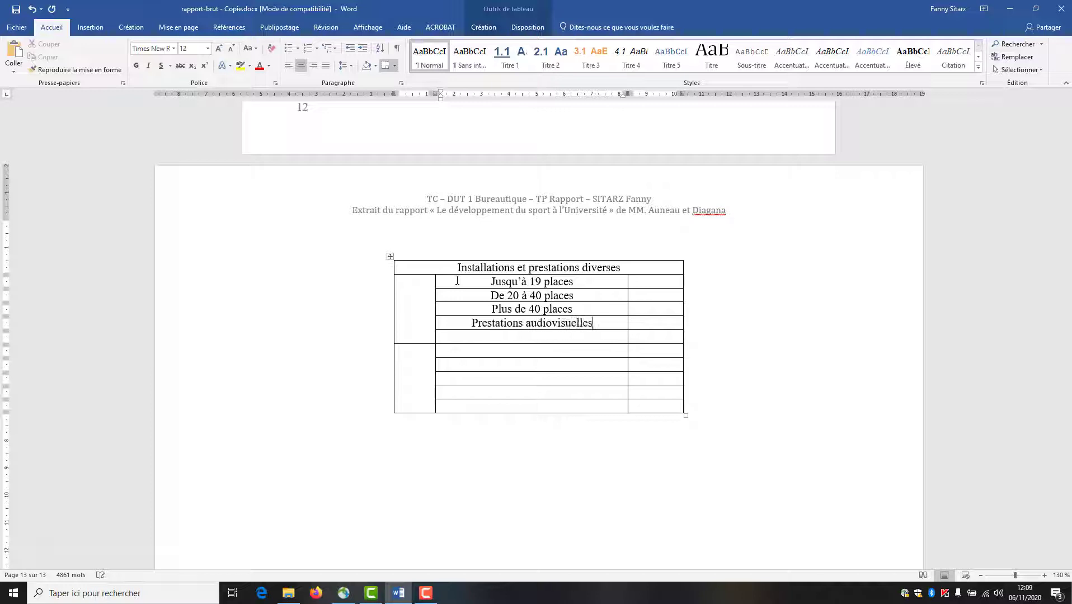
pyautogui.write('e informatique sans')
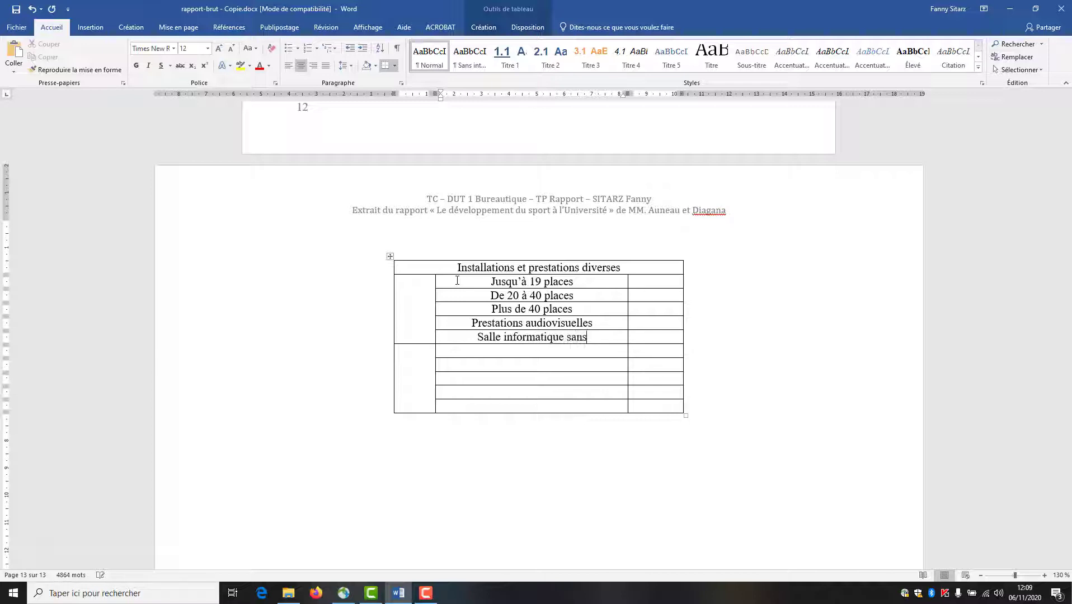
pyautogui.write(' encadre')
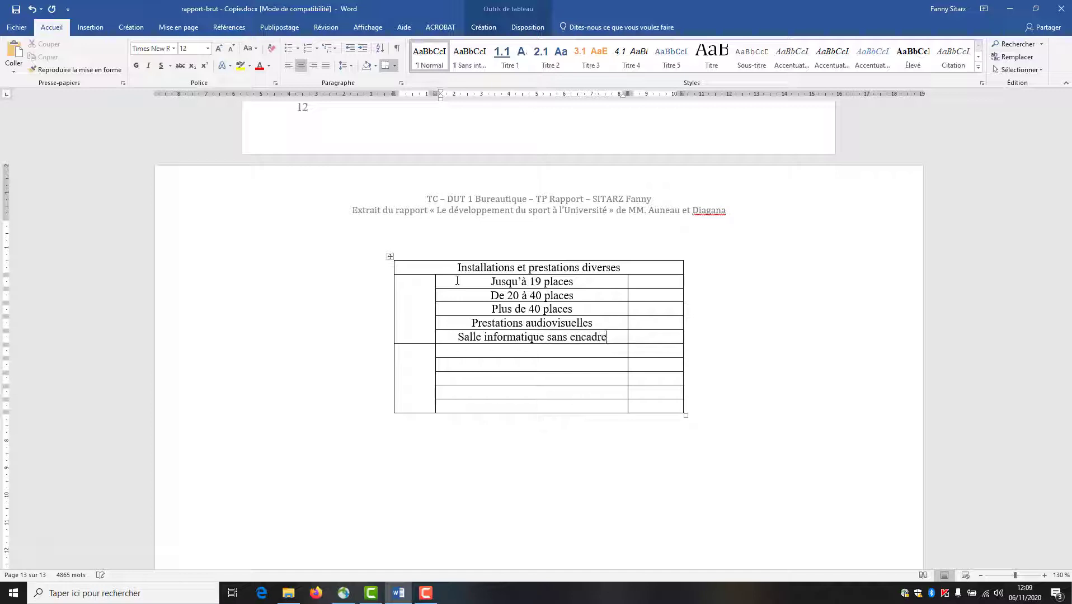
pyautogui.write('ment')
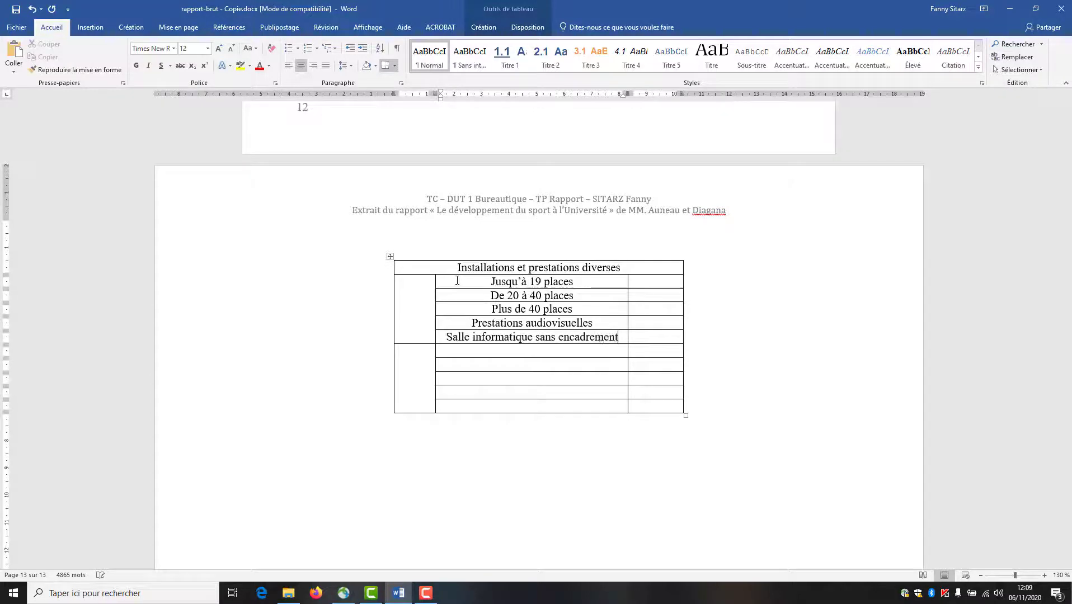
# - Label the two merged left cells 'Salles de cours' and 'Prestations diverses'
pyautogui.click(413, 290)
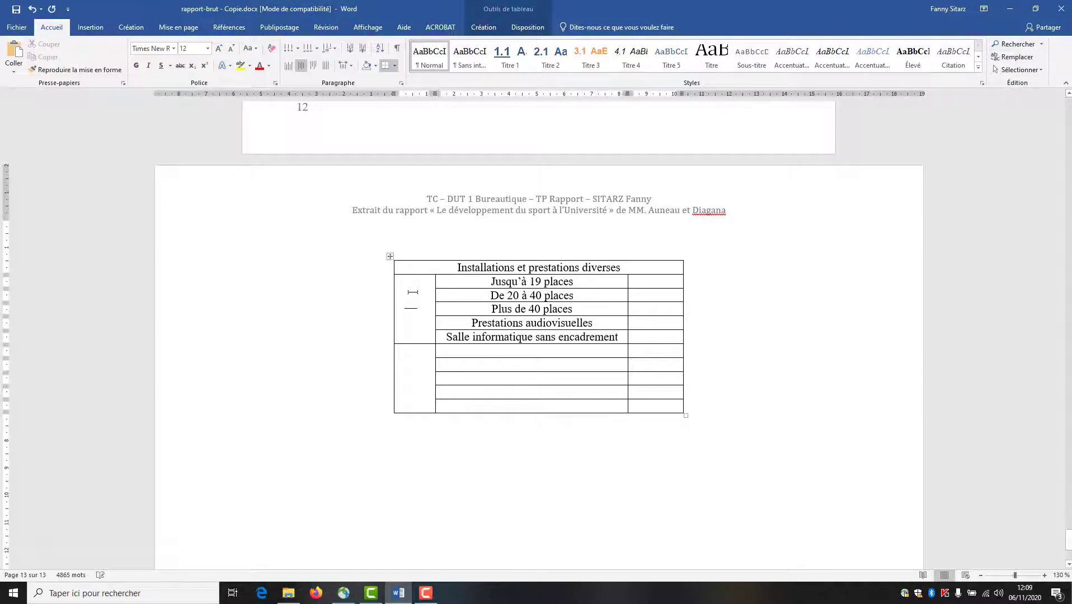
pyautogui.write('Salles de cours')
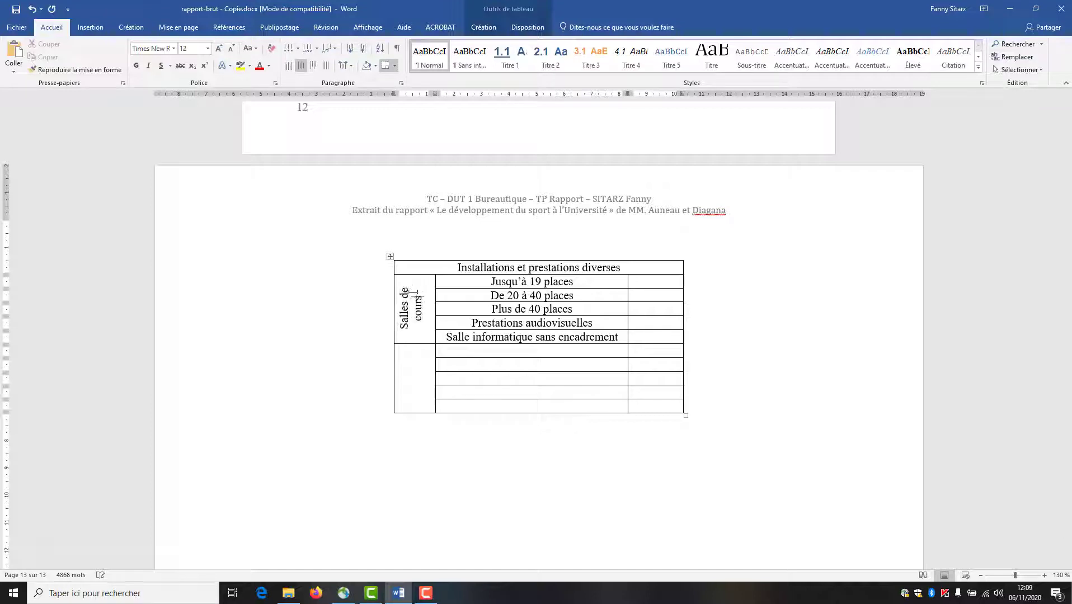
pyautogui.click(414, 370)
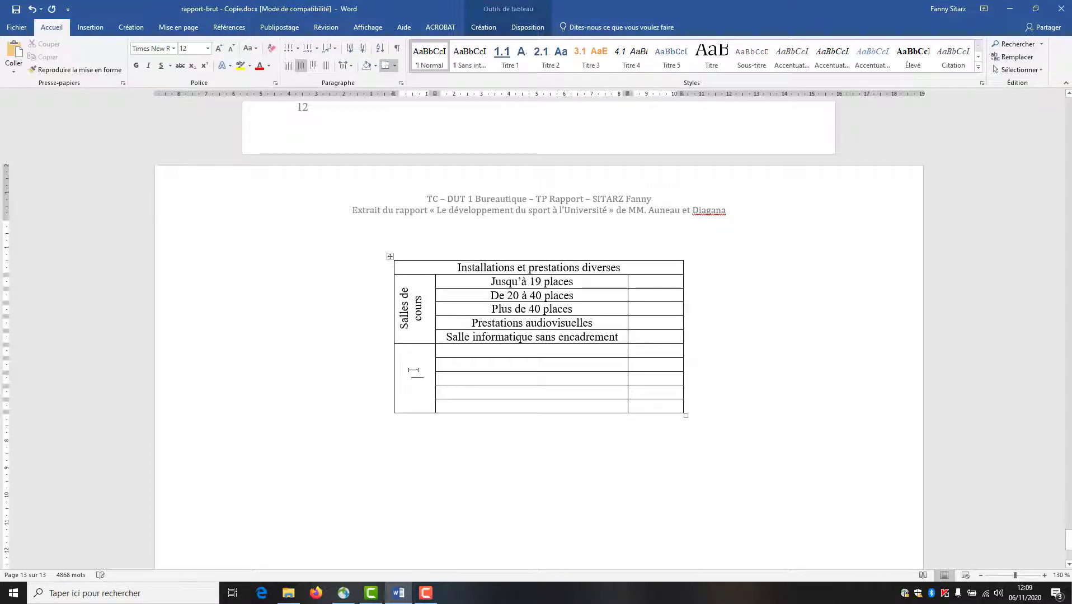
pyautogui.write('Pre')
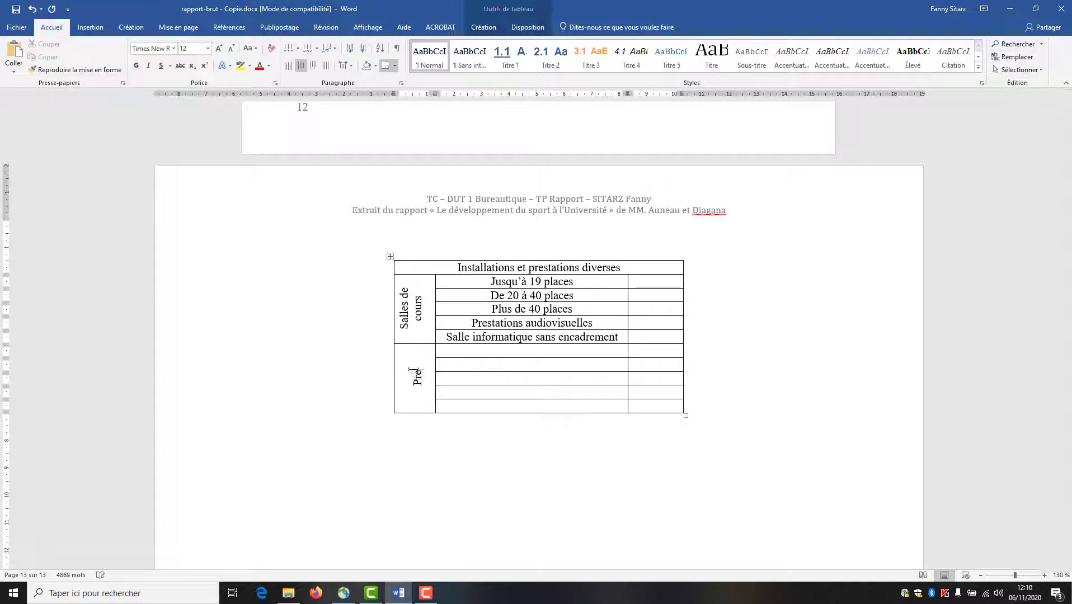
pyautogui.write('stations diverses')
# - List the services: Photocopie noir et blanc, Télécopie, Photocopie couleur, Carte photocopie 50 and 100 unités
pyautogui.click(461, 353)
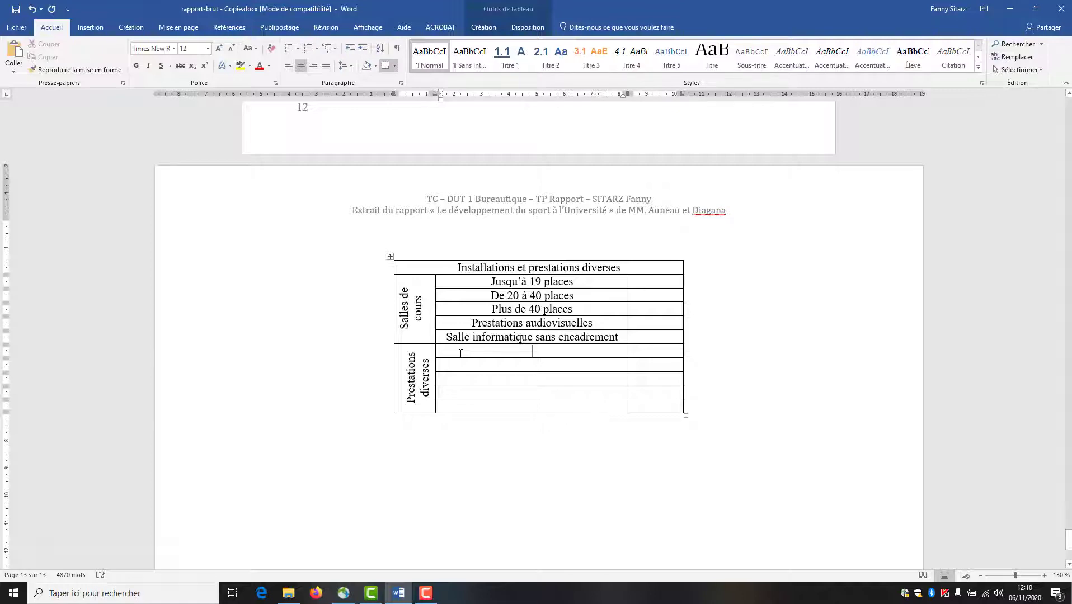
pyautogui.write('Photo')
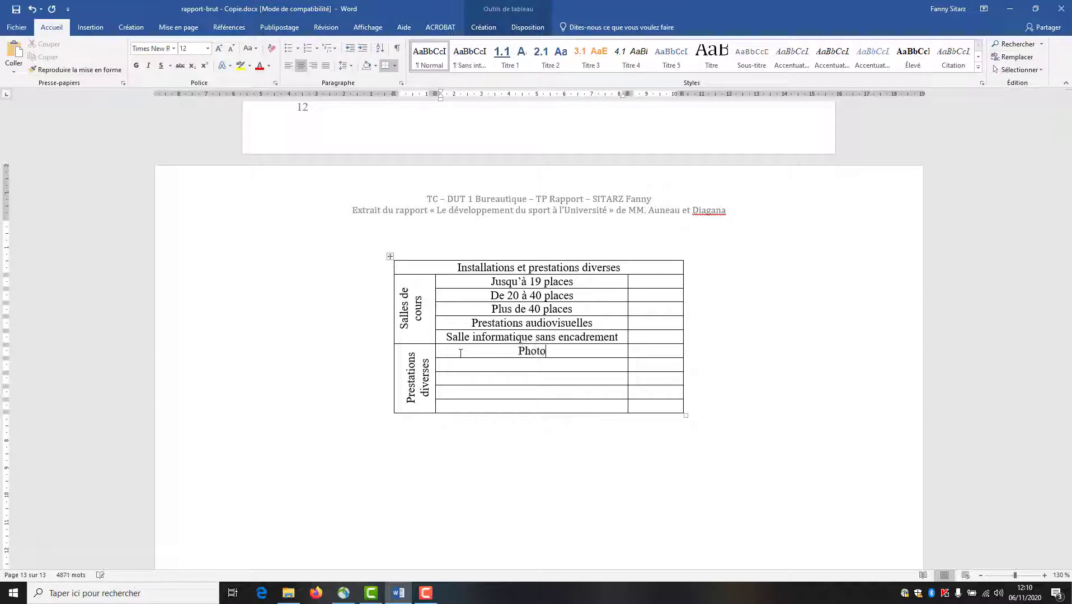
pyautogui.write('copie noir et')
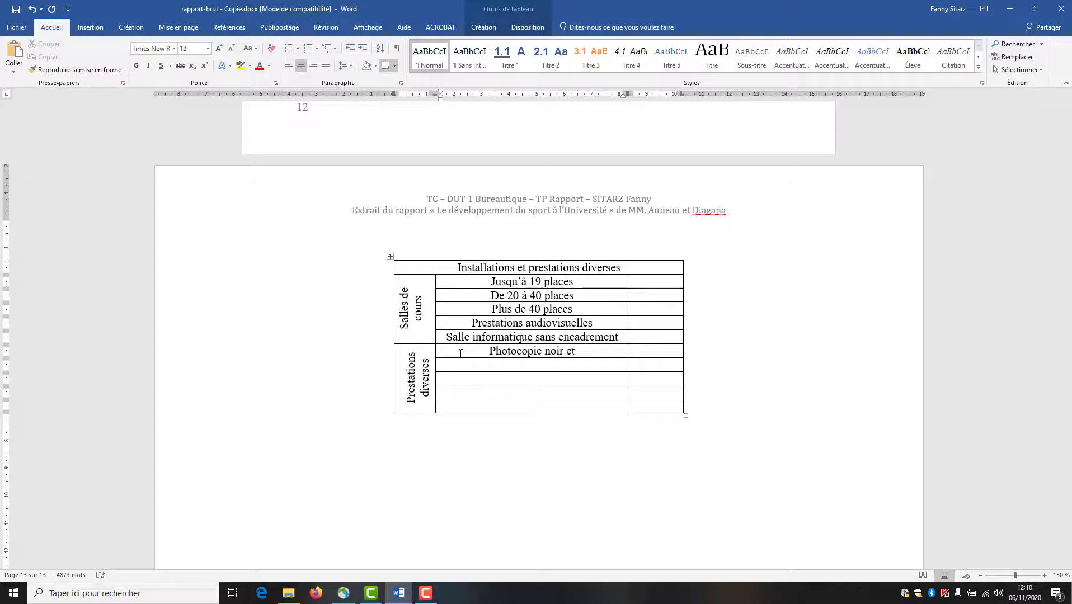
pyautogui.write(' blanc')
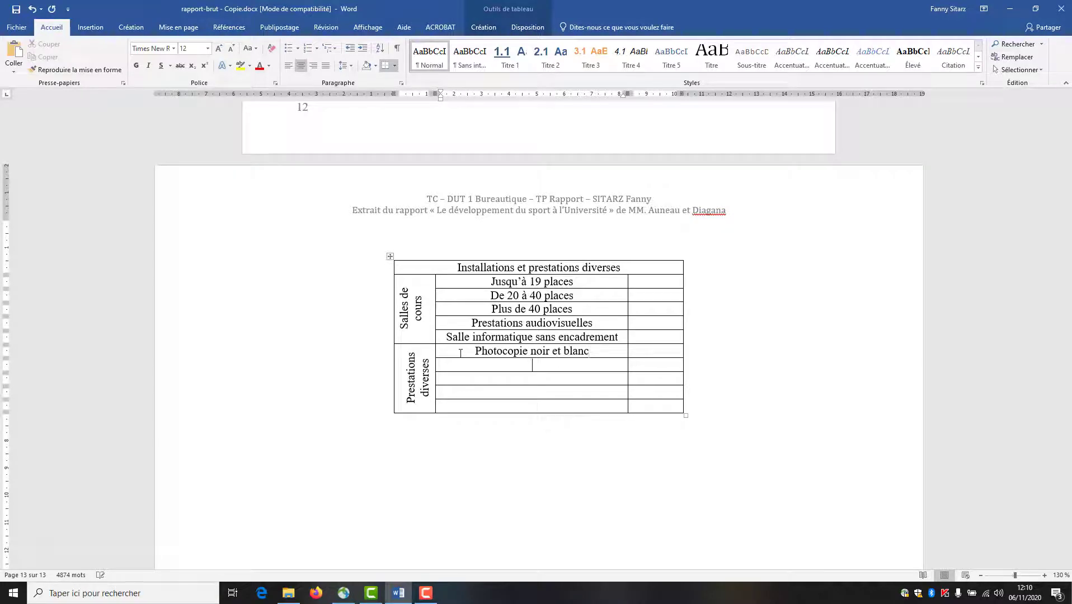
pyautogui.write('Cart')
pyautogui.press('BackSpace')
pyautogui.press('BackSpace')
pyautogui.press('BackSpace')
pyautogui.press('BackSpace')
pyautogui.write('Télécopie')
pyautogui.press('Down')
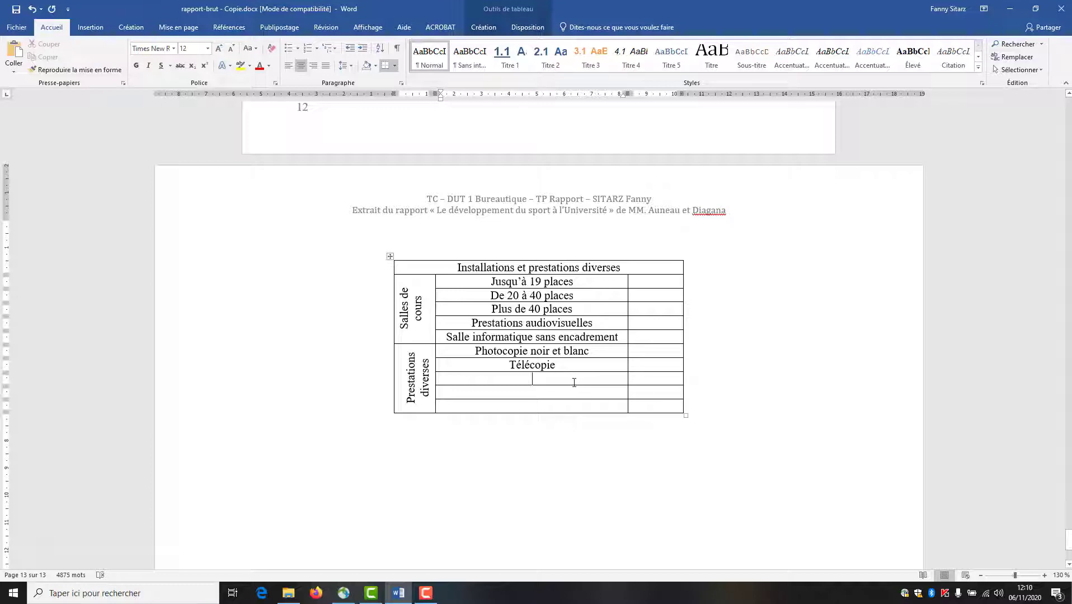
pyautogui.write('Photoc')
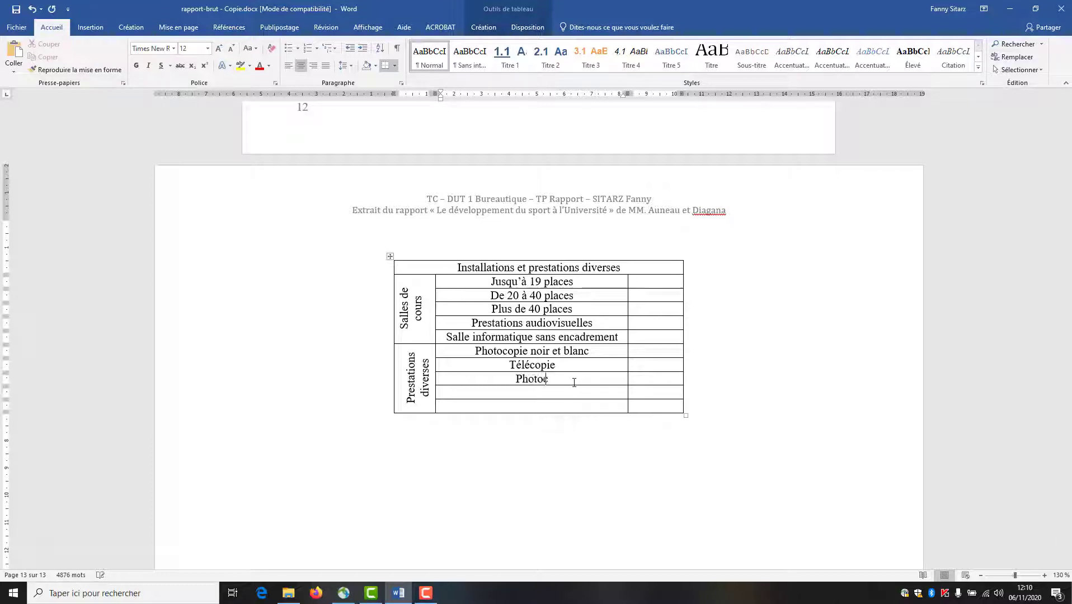
pyautogui.write('opie couleurC')
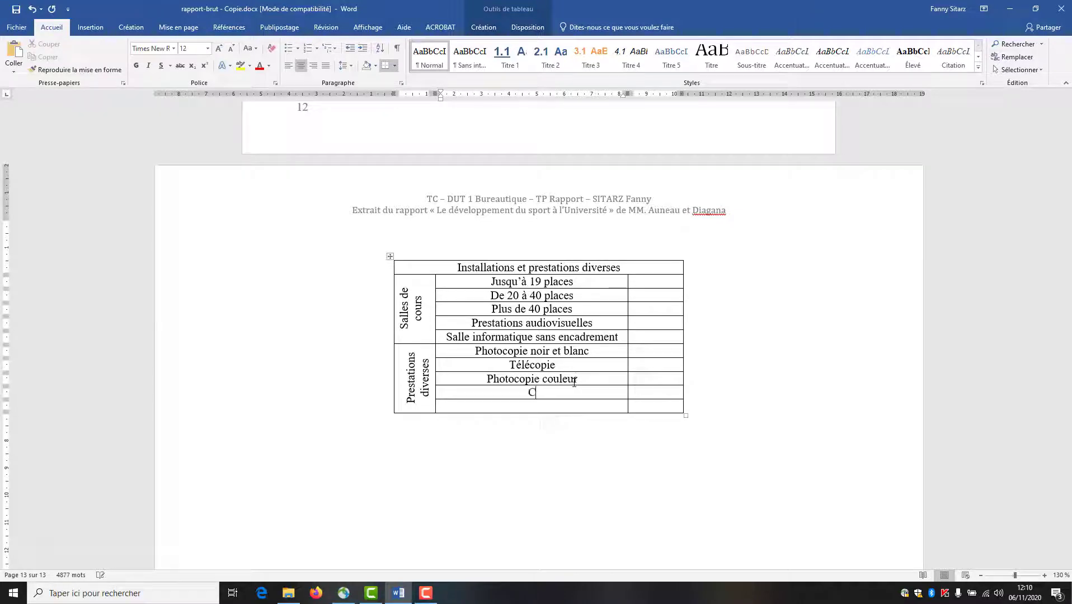
pyautogui.write('arte photocopie')
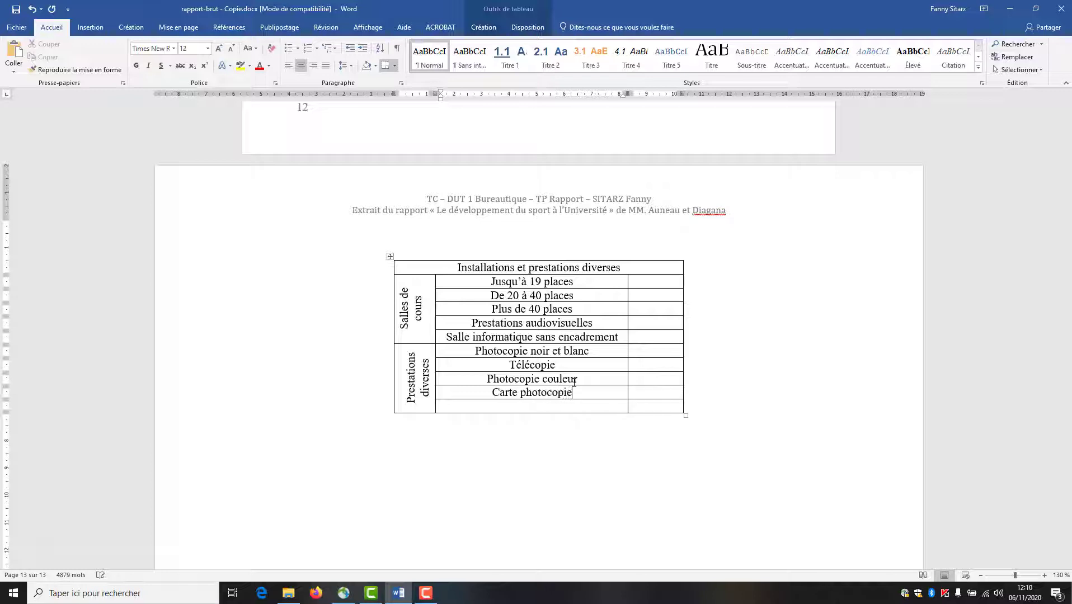
pyautogui.write(' 50 unités')
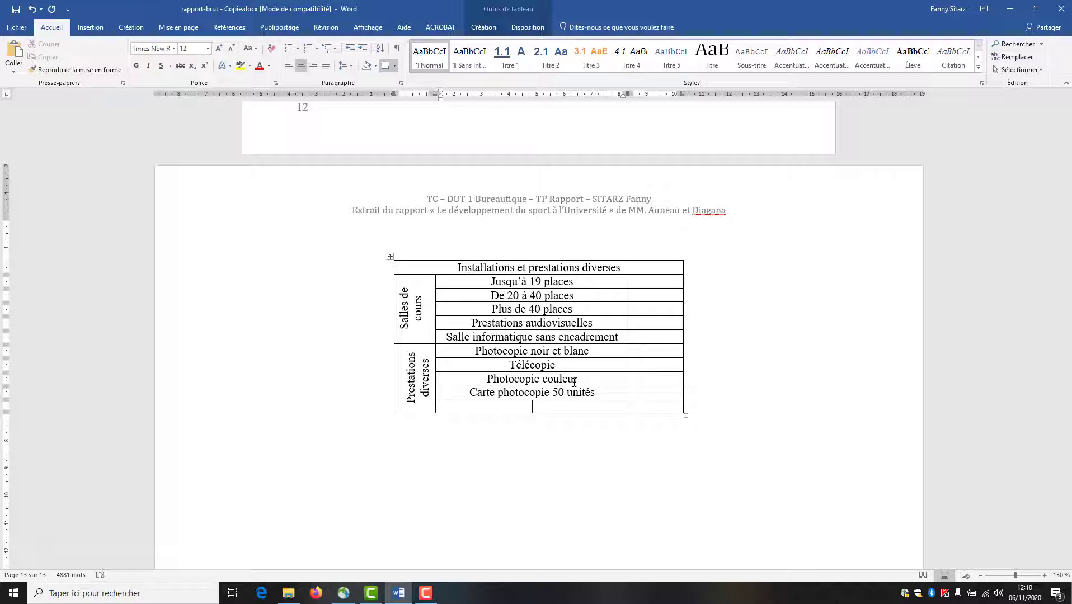
pyautogui.write('Carte photocopie 100 ')
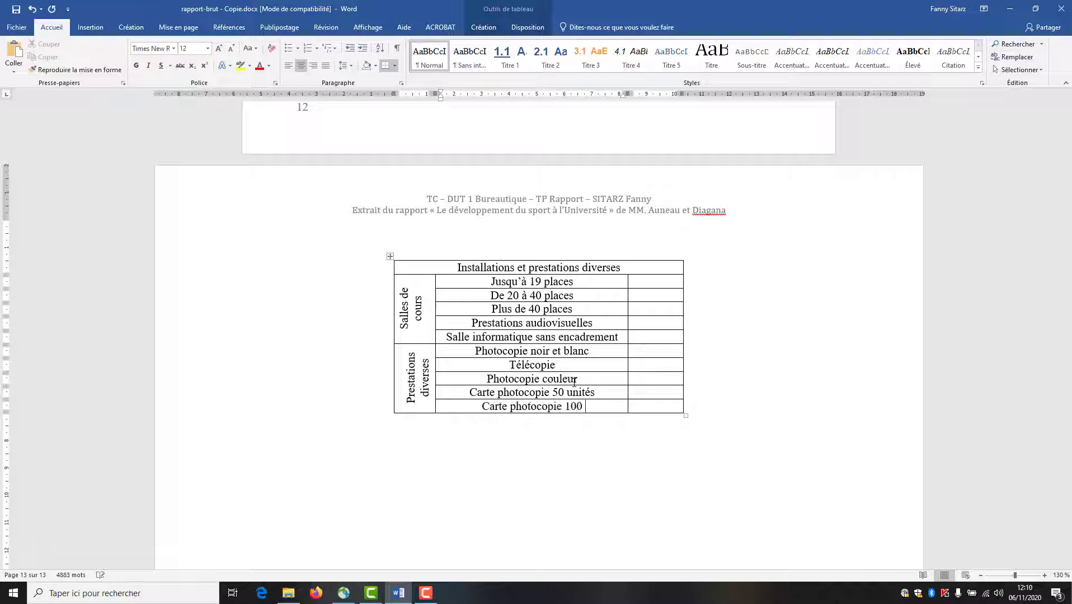
pyautogui.write('unités')
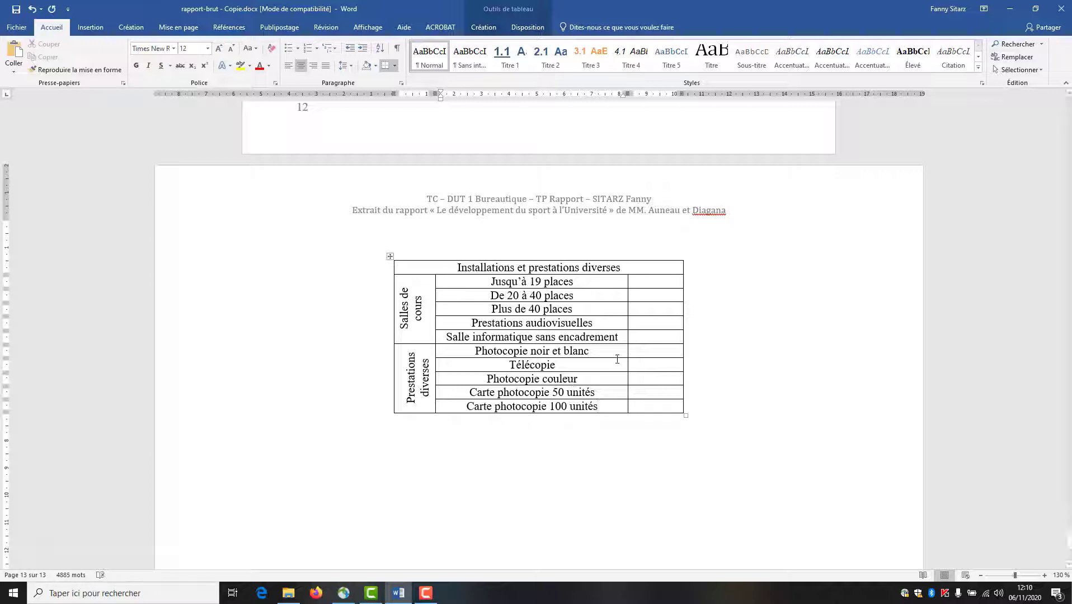
# - Enter prices 27,30€, 54,60€, 79,80€, Conv., 89,20€, 0,15€, 1,10€, 1,20€, 5,00€ and 9,00€
pyautogui.click(671, 339)
pyautogui.write('27,30€')
pyautogui.click(669, 297)
pyautogui.write('54,60')
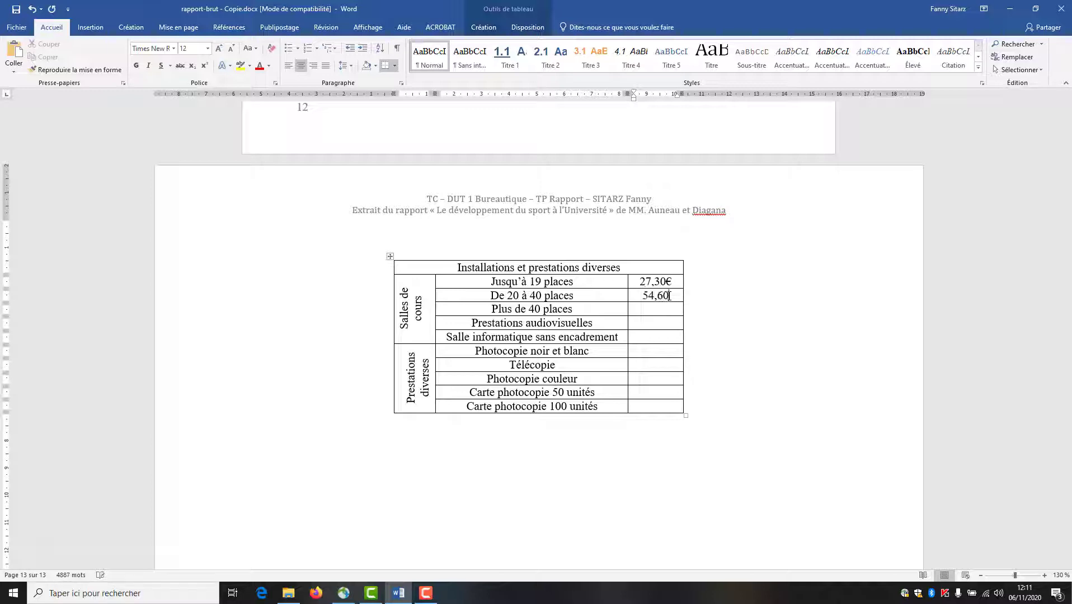
pyautogui.write('€')
pyautogui.press('Down')
pyautogui.write('79,')
pyautogui.write('80')
pyautogui.write('€')
pyautogui.write('Conv.')
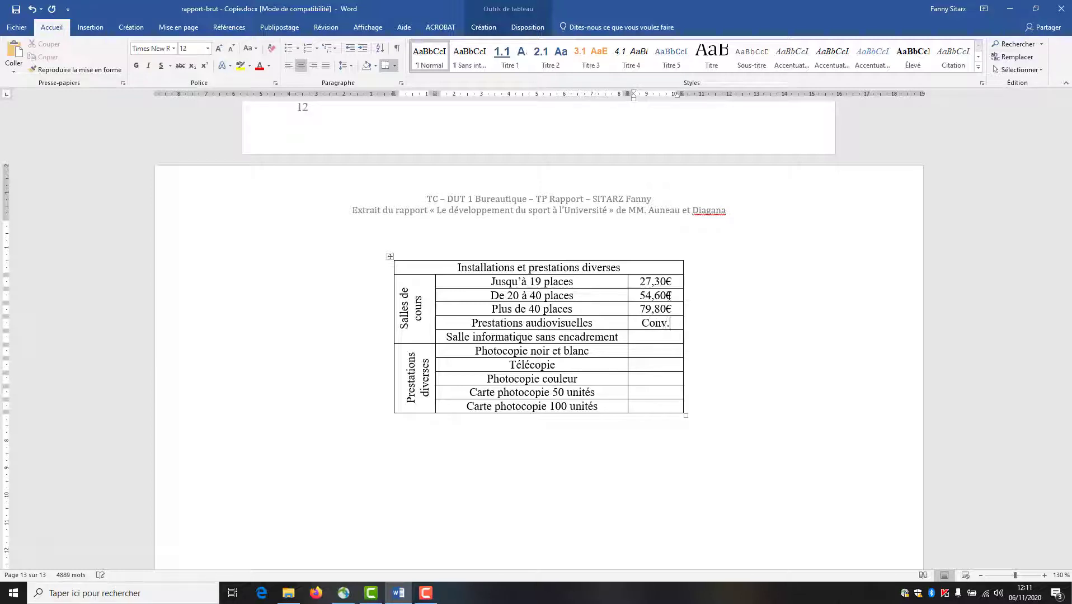
pyautogui.press('Down')
pyautogui.write('89')
pyautogui.write(',20€ ')
pyautogui.write('0')
pyautogui.write(',15€ ')
pyautogui.write('1,10')
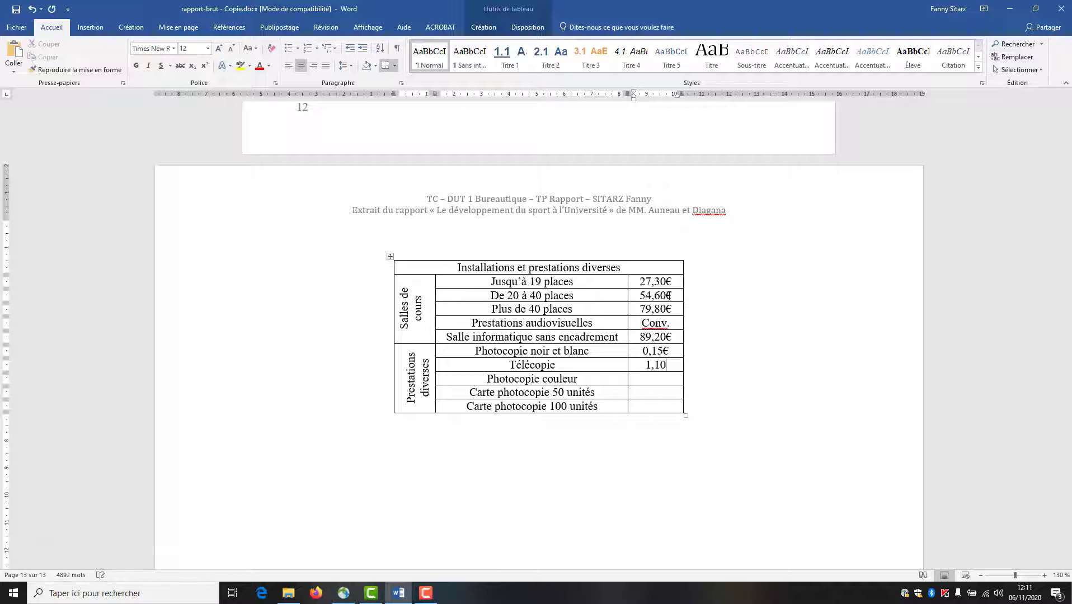
pyautogui.write('€ 1,20€ ')
pyautogui.write('5')
pyautogui.write(',00€')
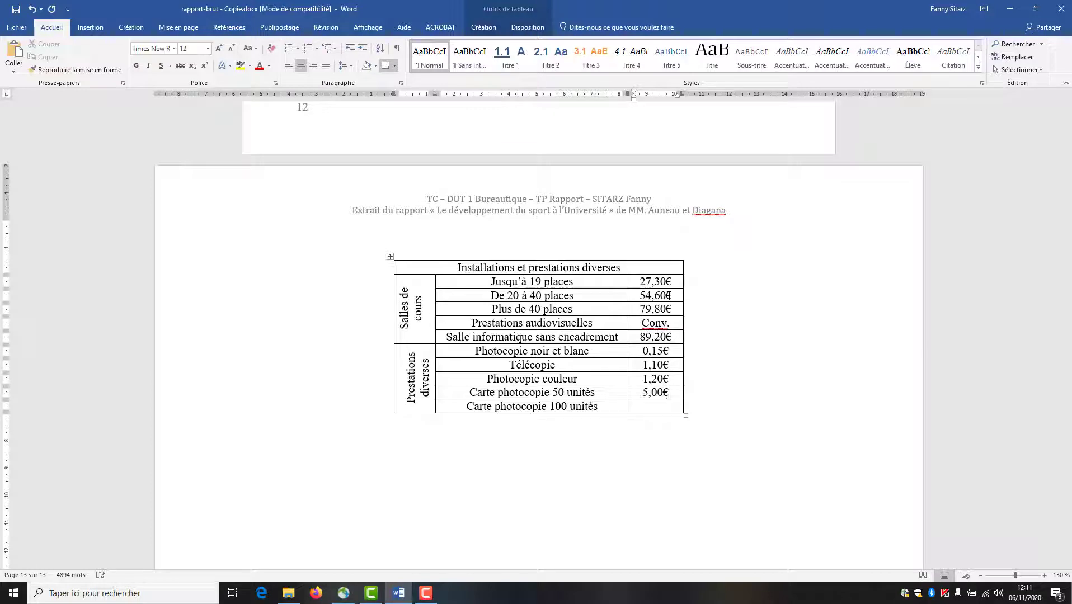
pyautogui.press('Down')
pyautogui.write('9,00€')
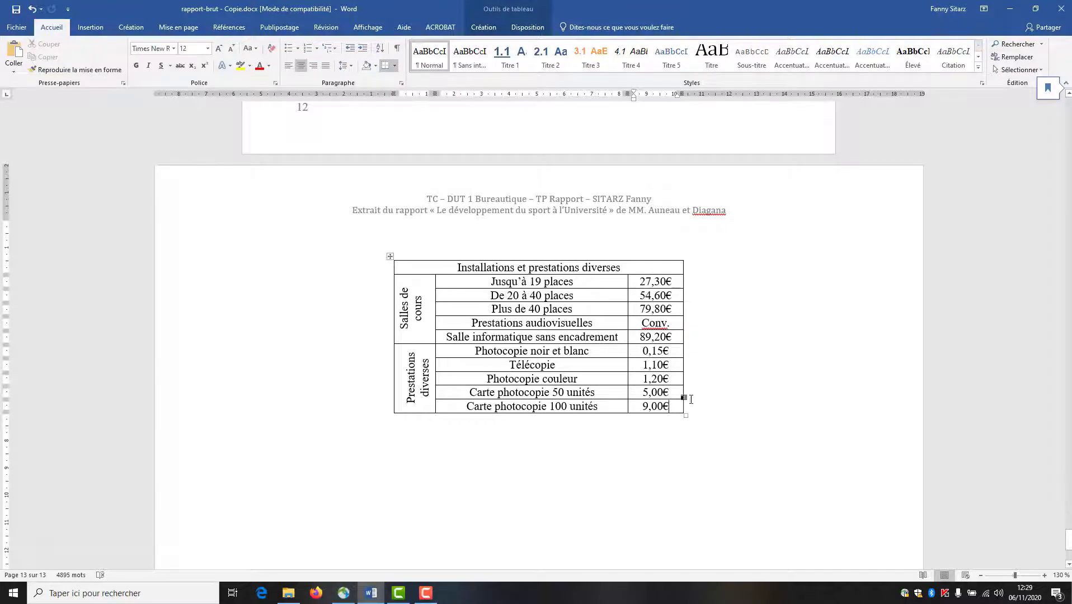
pyautogui.click(581, 432)
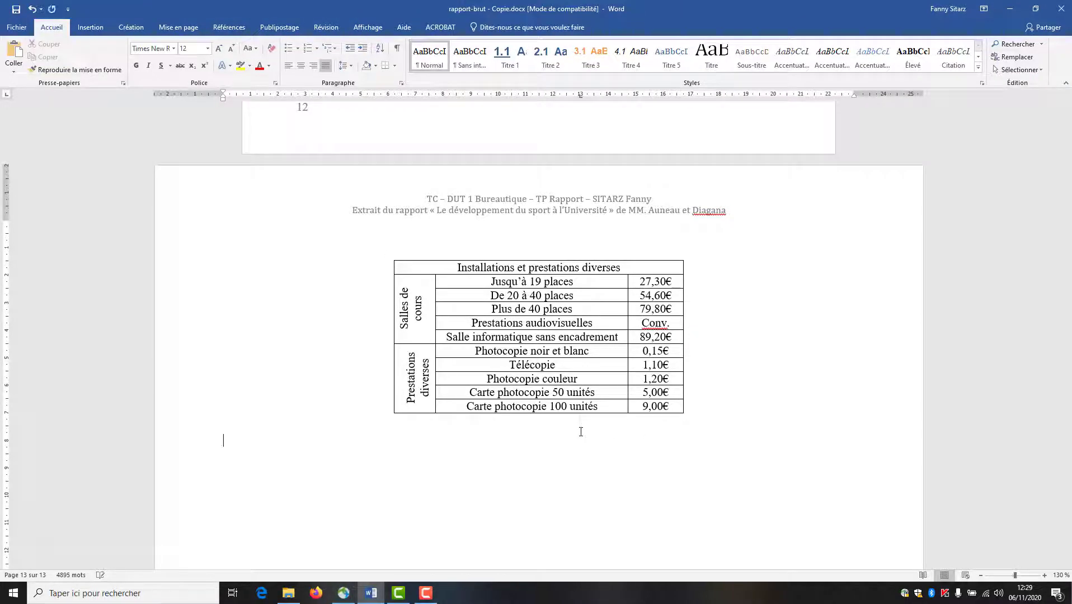
# - Insert the caption 'Tableau 1: Extrait des Tarifs du CREPS Antibes' below the table, using the Tableau label
pyautogui.click(222, 32)
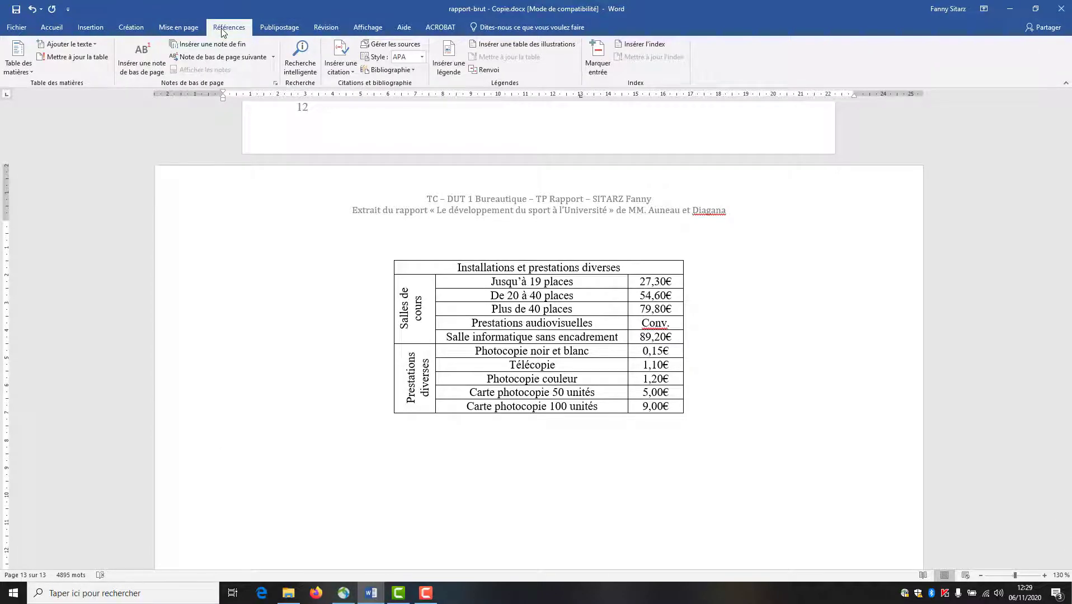
pyautogui.click(444, 56)
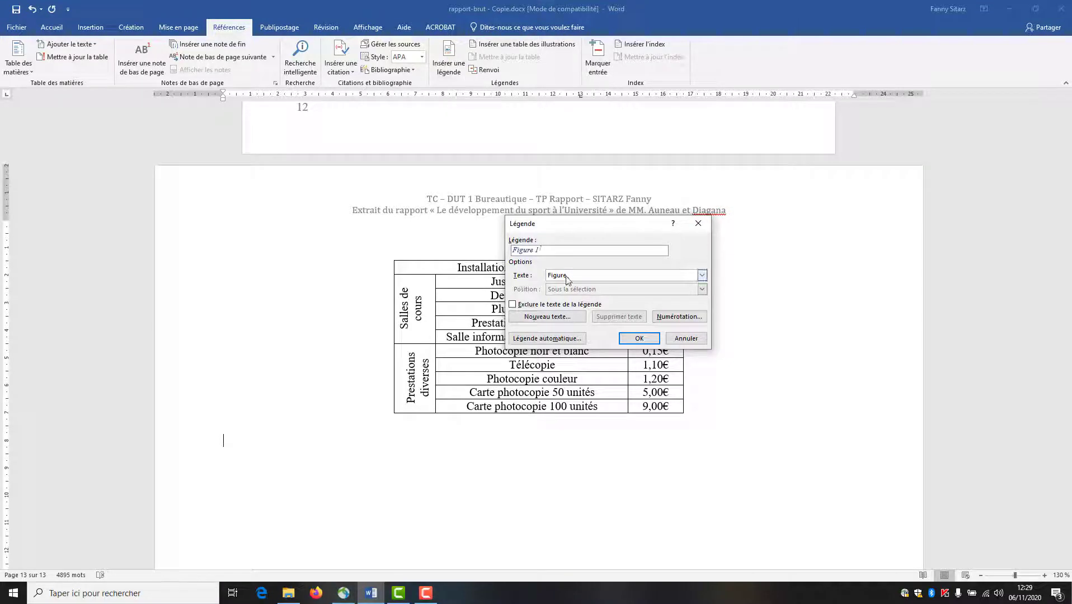
pyautogui.click(588, 274)
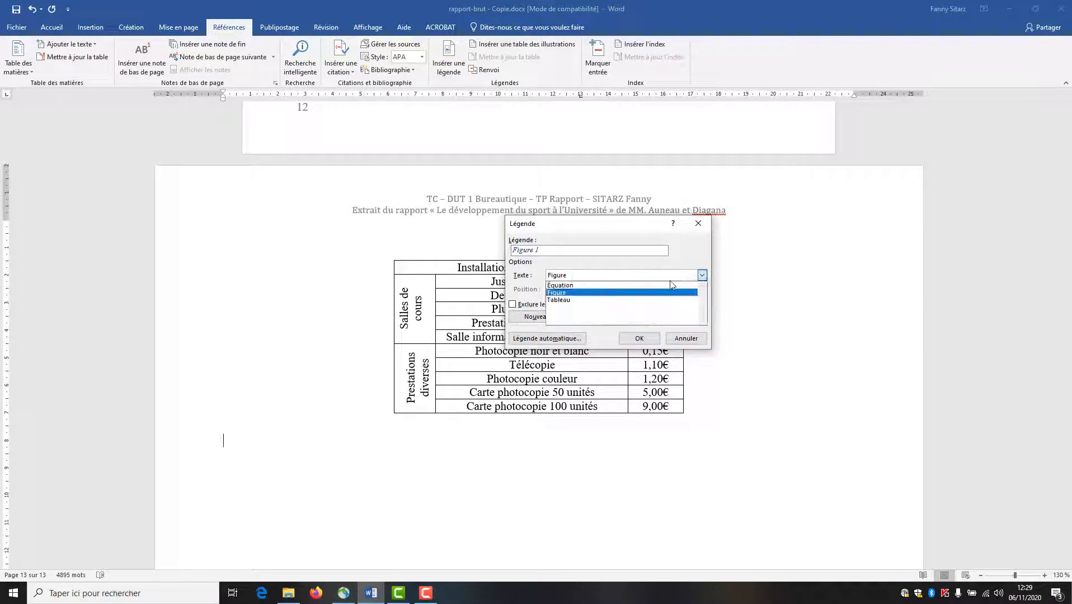
pyautogui.click(617, 301)
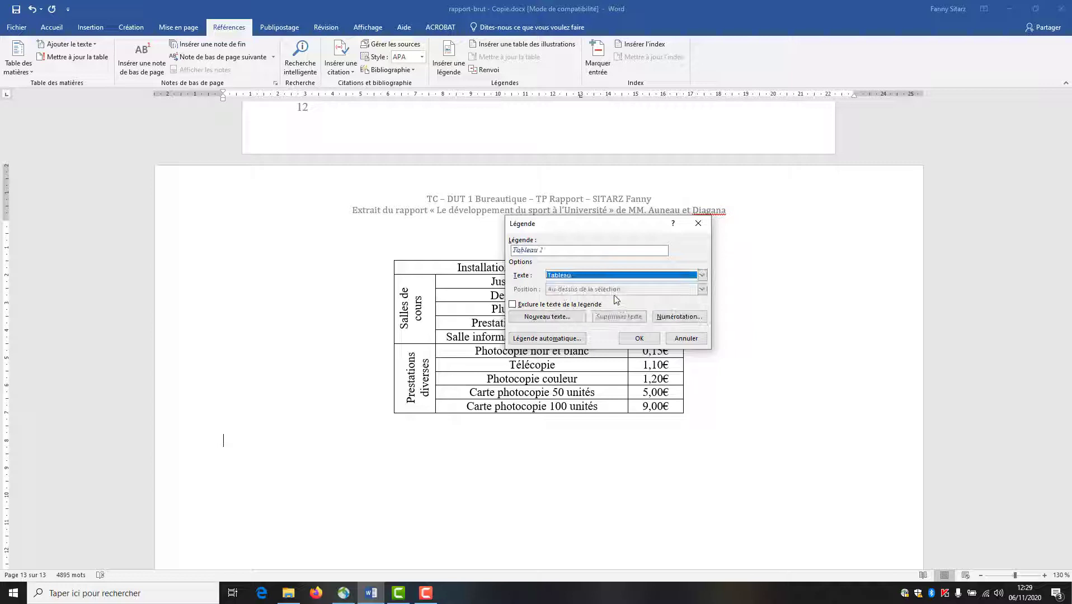
pyautogui.click(581, 251)
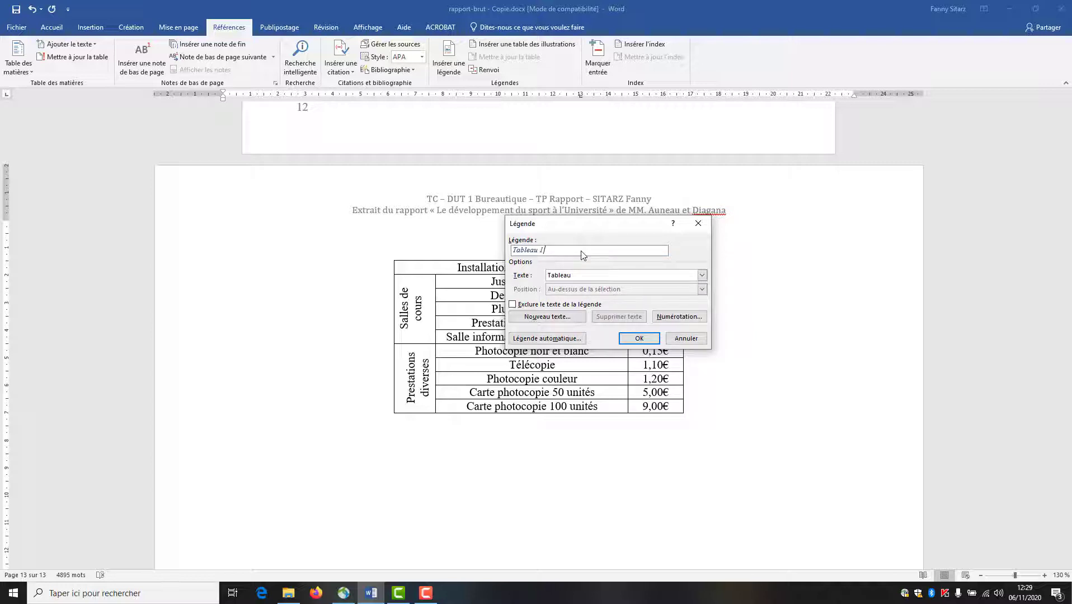
pyautogui.write(': Extrait des Tarifs du CREPS Antib')
pyautogui.click(639, 338)
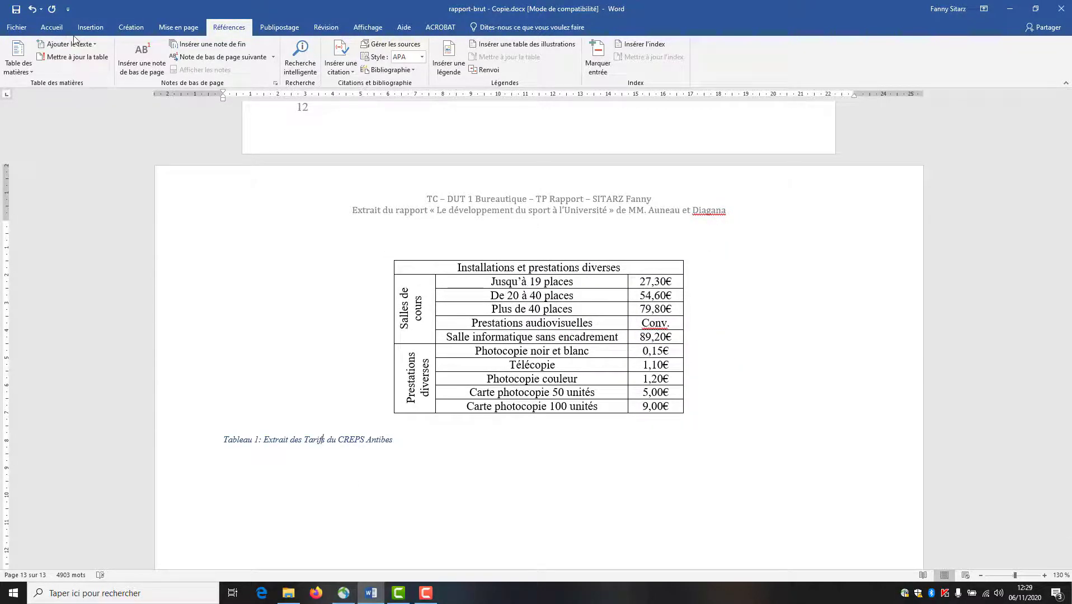
pyautogui.click(52, 27)
# - Centre the Tableau 1 caption, then return to page 12 and open the Navigation search pane
pyautogui.click(301, 65)
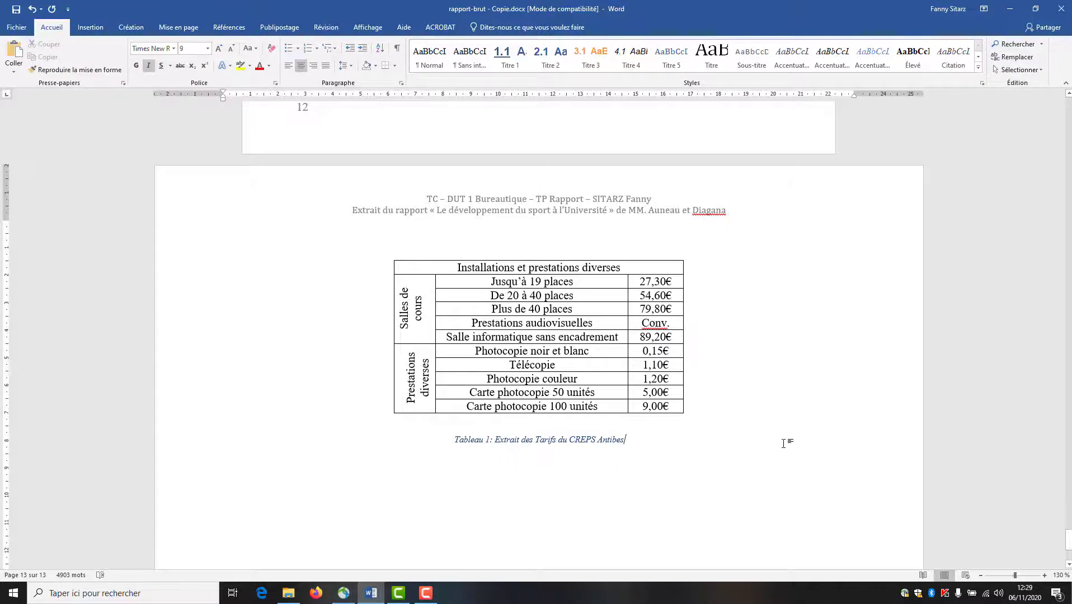
pyautogui.scroll(3, 711, 521)
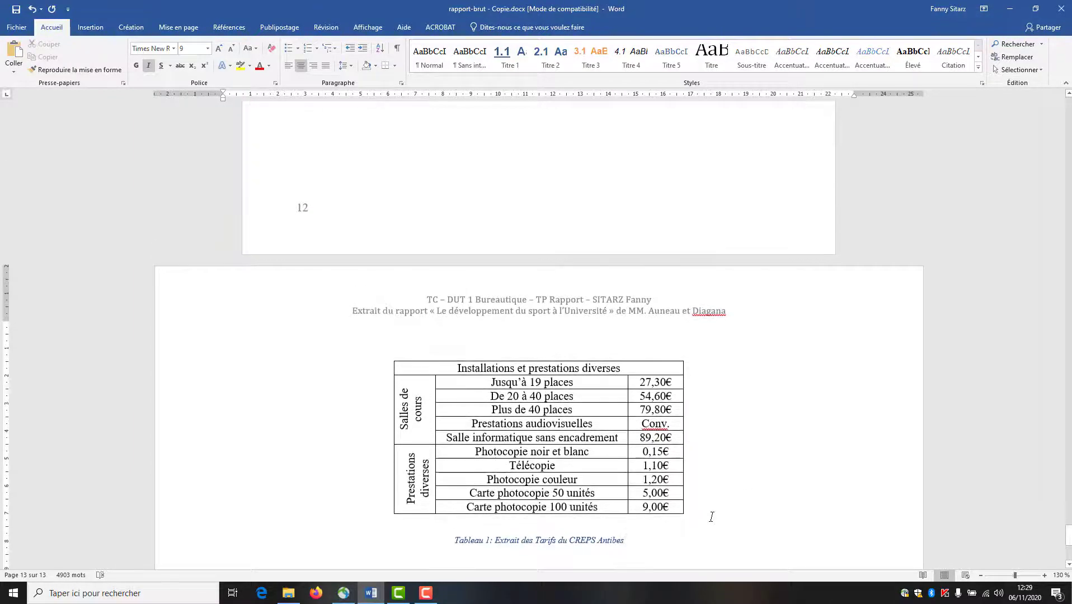
pyautogui.scroll(10, 711, 517)
pyautogui.click(665, 403)
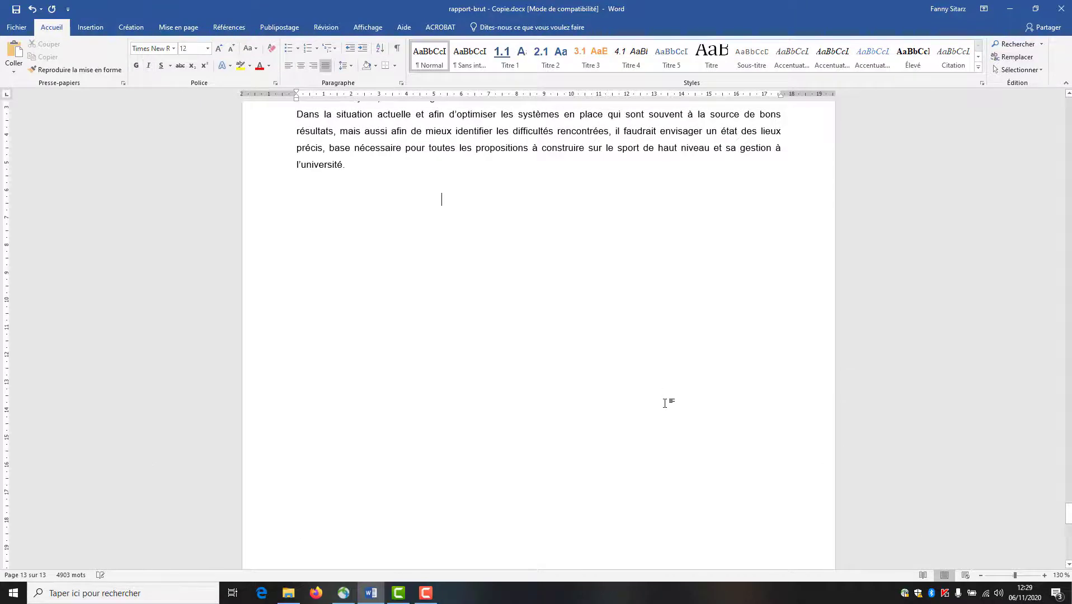
pyautogui.scroll(4, 665, 402)
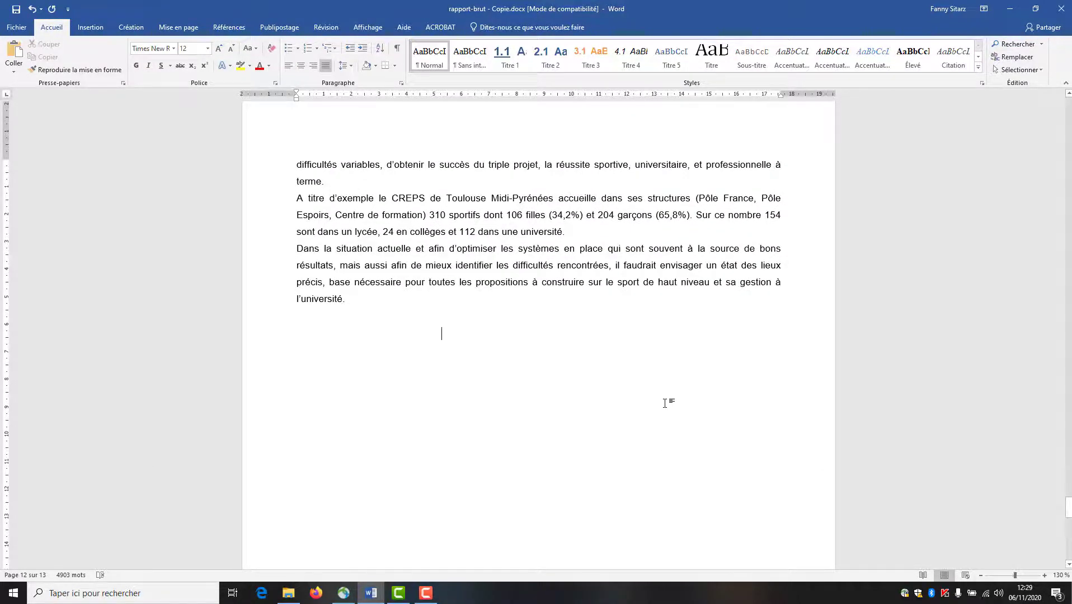
pyautogui.hotkey('ctrl', 'f')
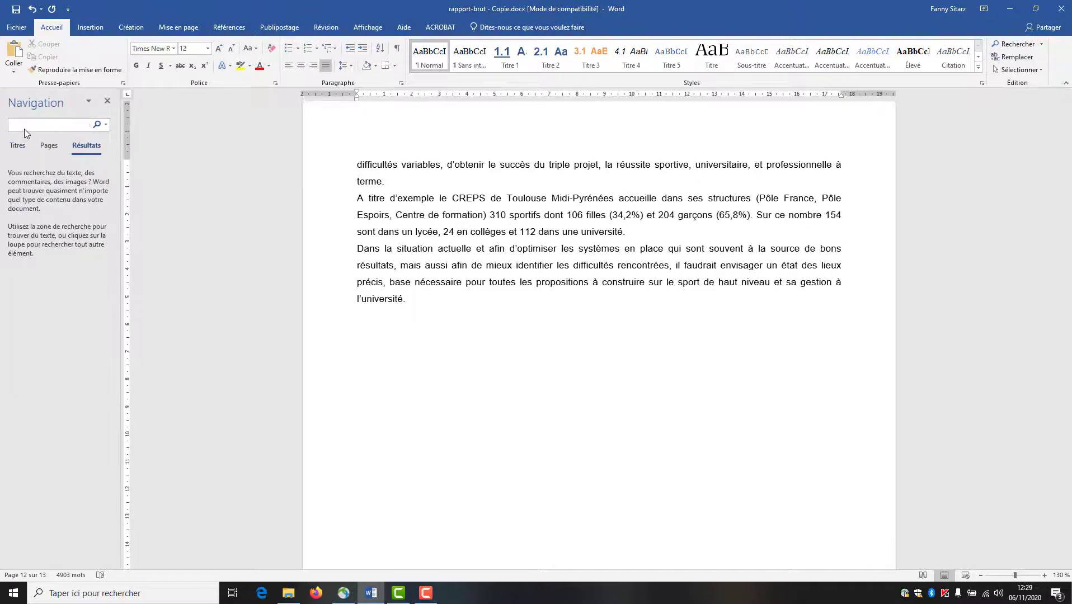
# - Find 'entre les CREPS et les universités', place the cursor after CREPS, and close the pane
pyautogui.click(17, 145)
pyautogui.click(25, 124)
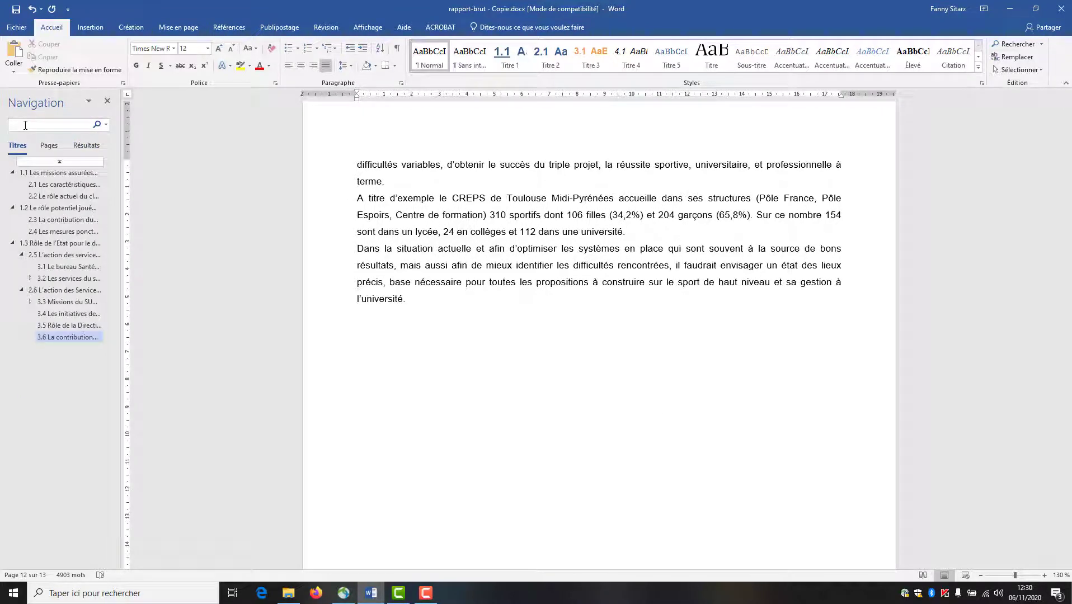
pyautogui.write('entre les CREPS et les u')
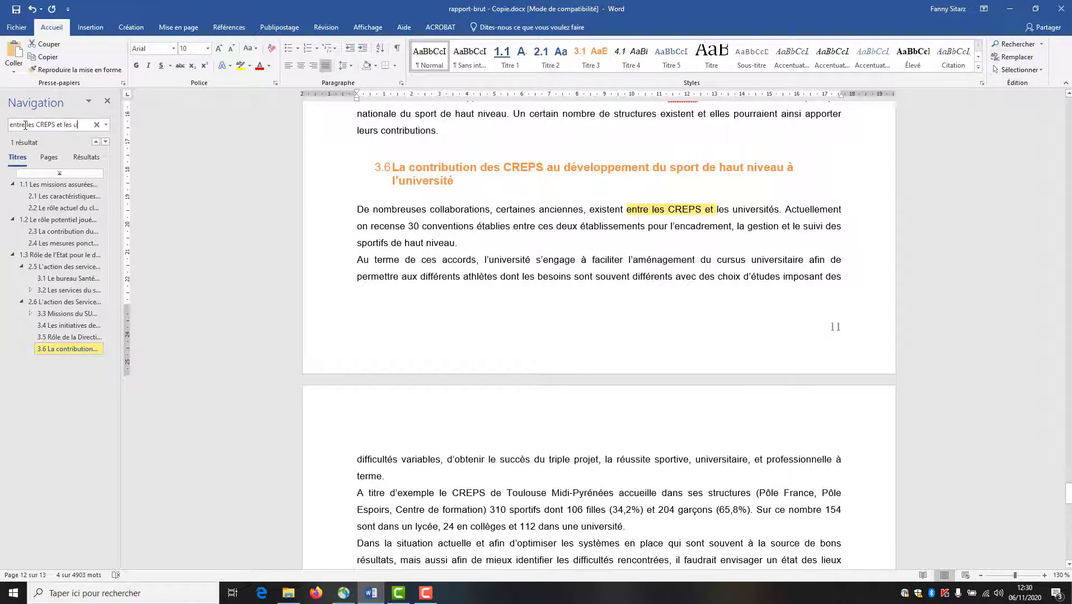
pyautogui.write('niversités')
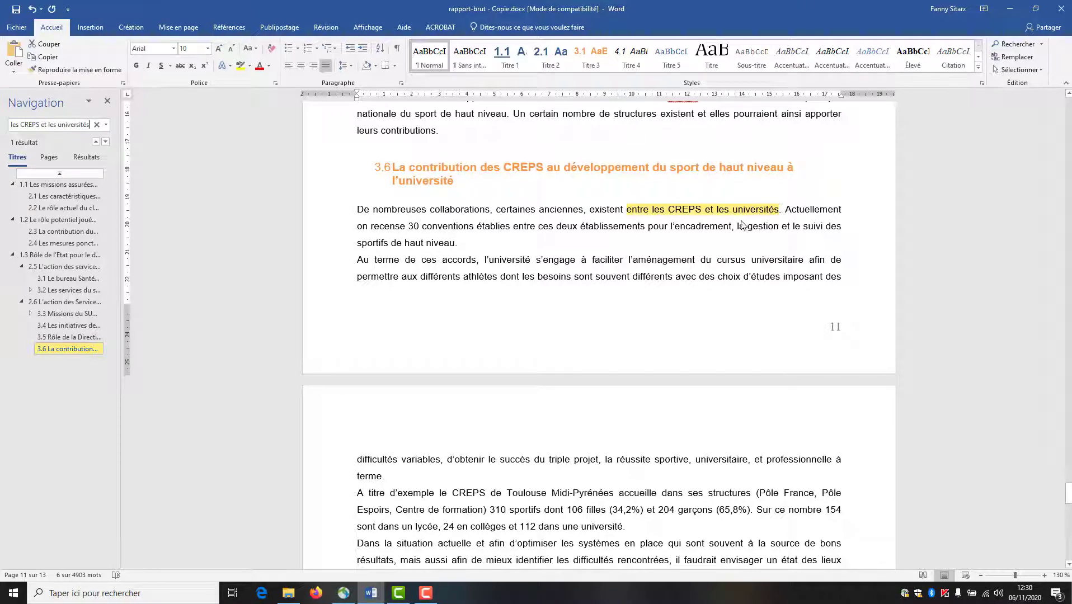
pyautogui.click(704, 211)
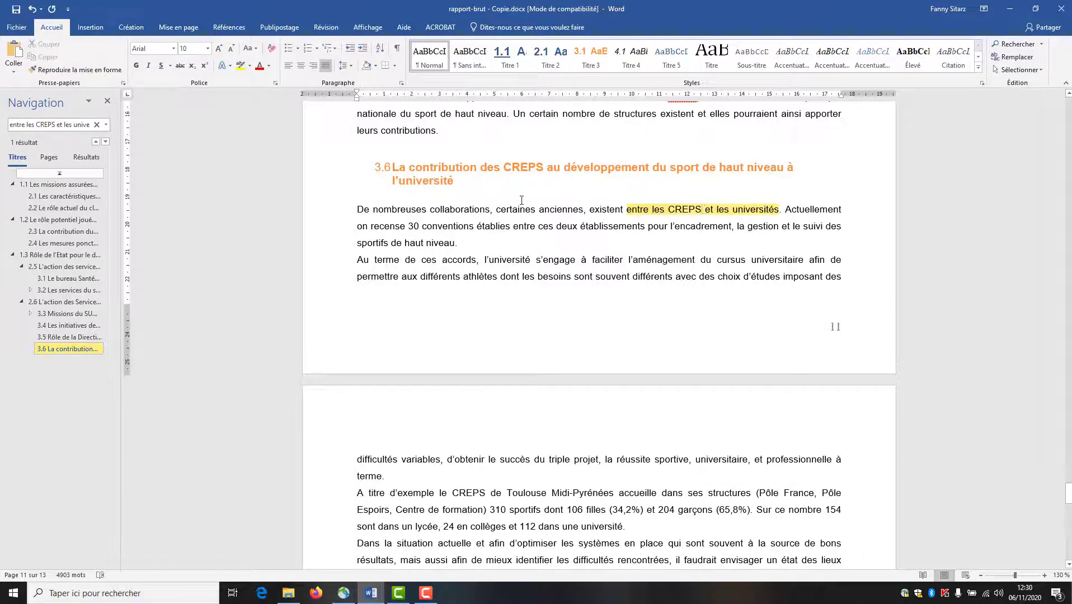
pyautogui.click(108, 101)
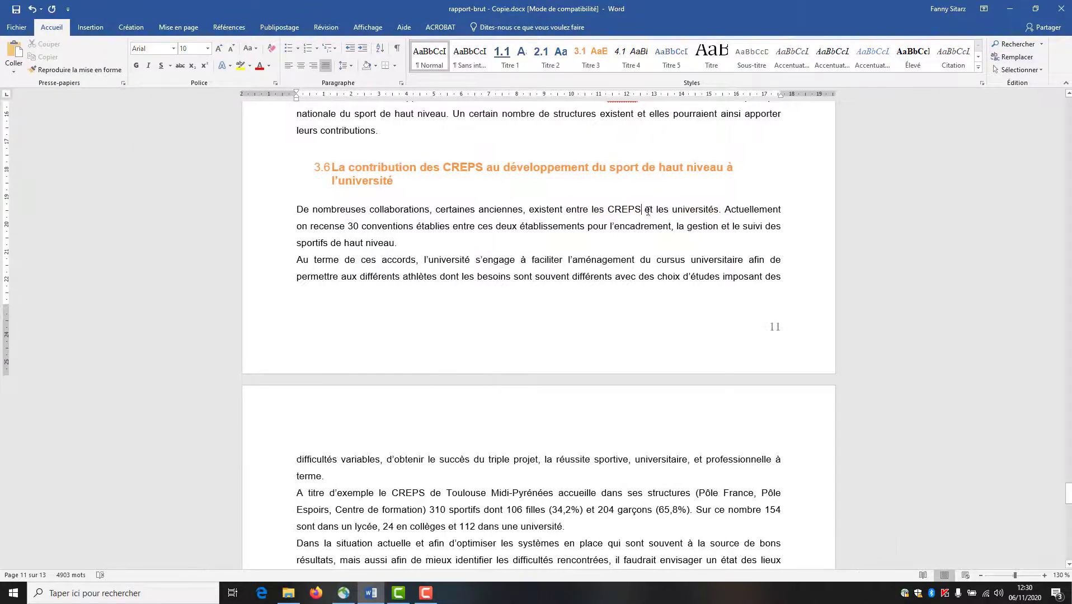
# - Add a footnote after CREPS defining 'Centre Régional d'Education populaire et de Sport' and mentioning the Antibes branch
pyautogui.click(219, 28)
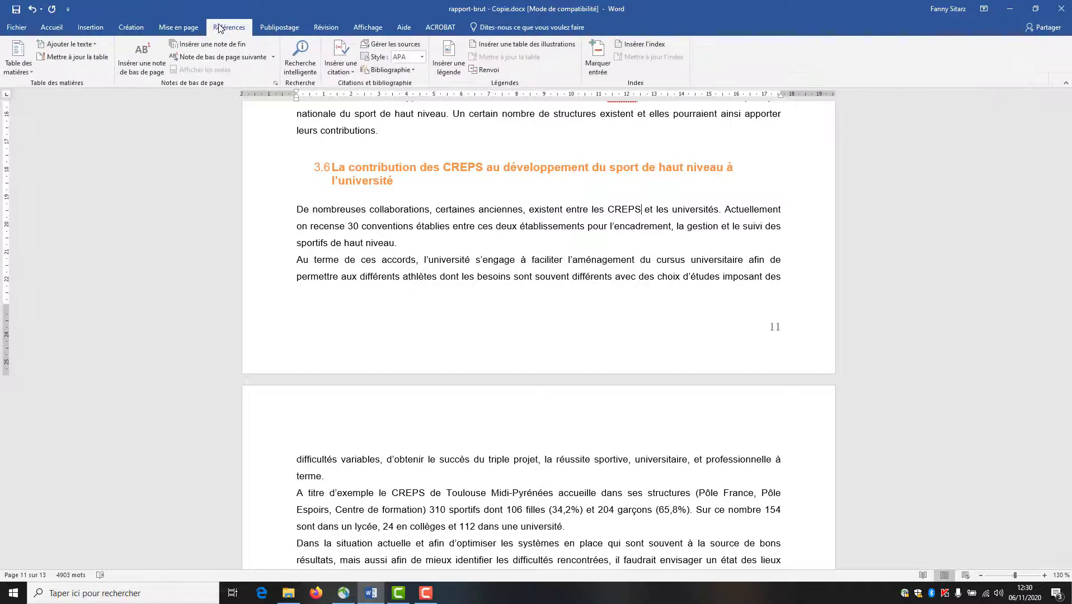
pyautogui.click(141, 67)
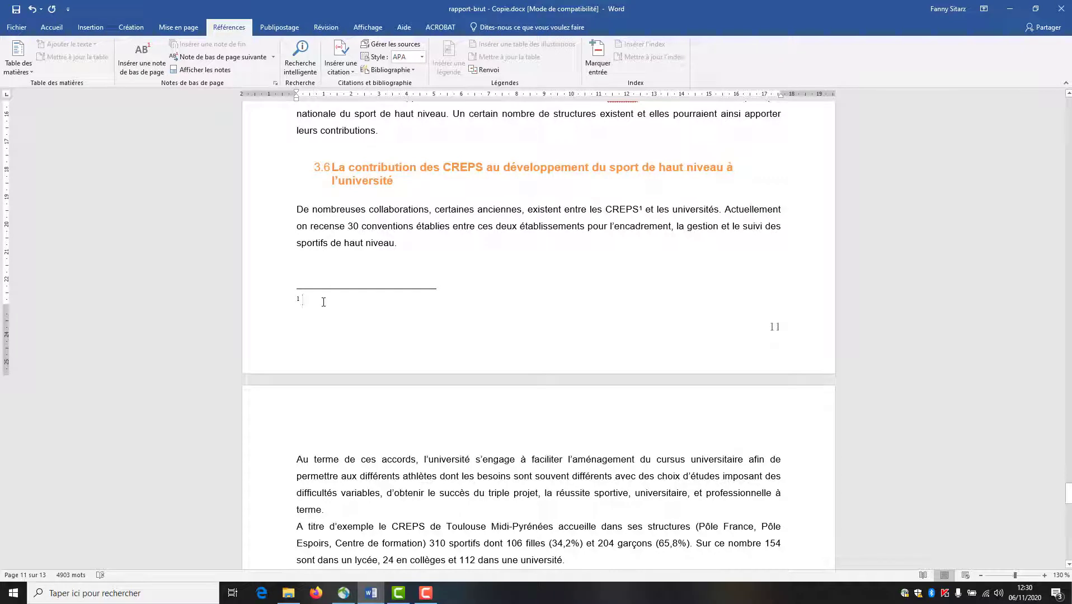
pyautogui.write('Centr')
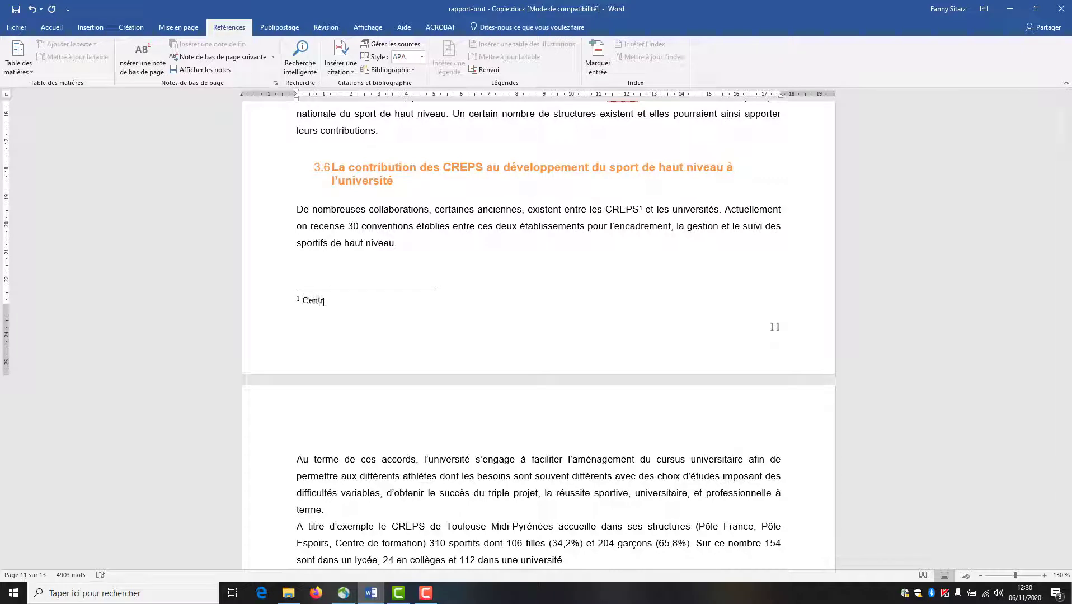
pyautogui.write('e Régional d')
pyautogui.write("'Education pop")
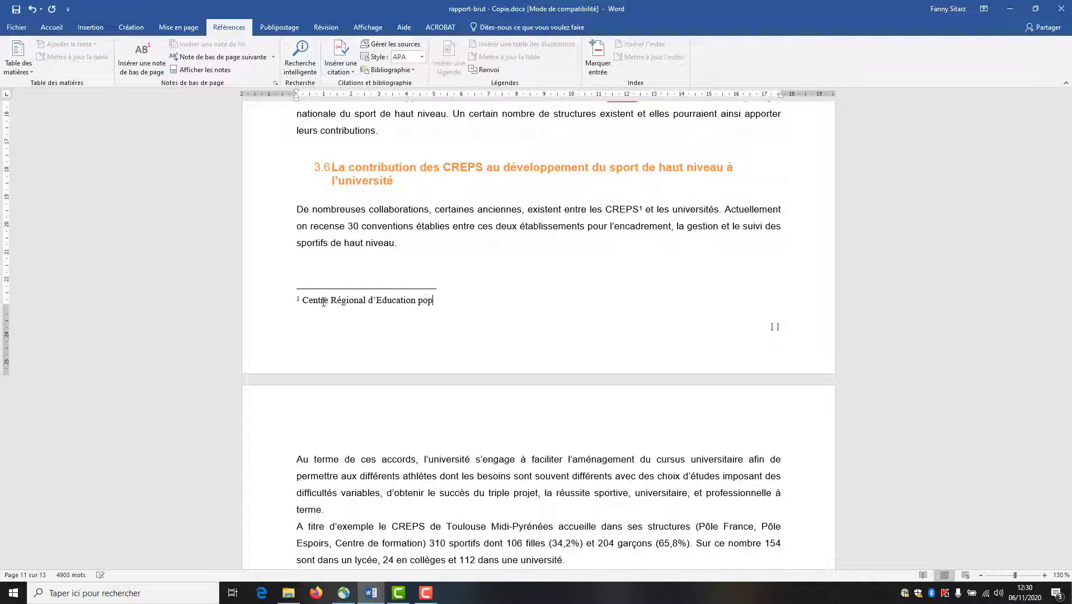
pyautogui.press('BackSpace')
pyautogui.write('populaire et de Sport. ')
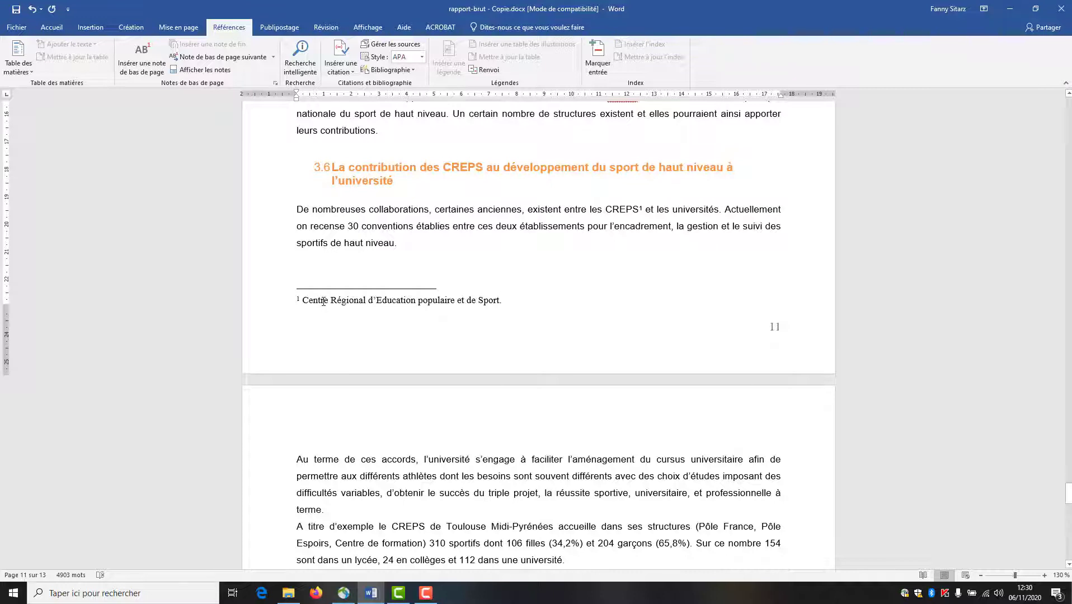
pyautogui.write('Il ')
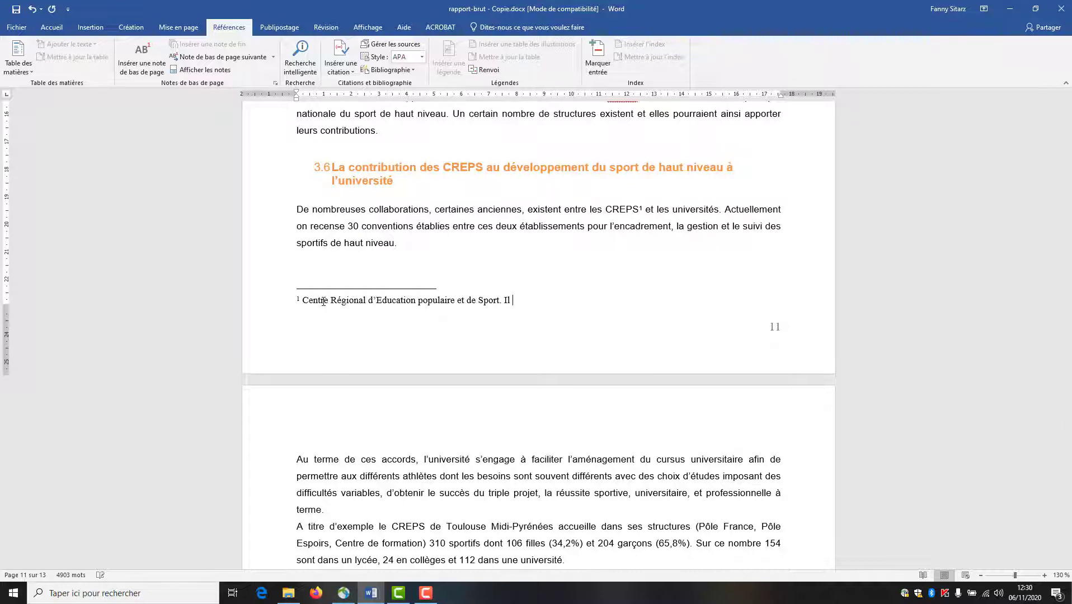
pyautogui.write('existe une antenne du CR')
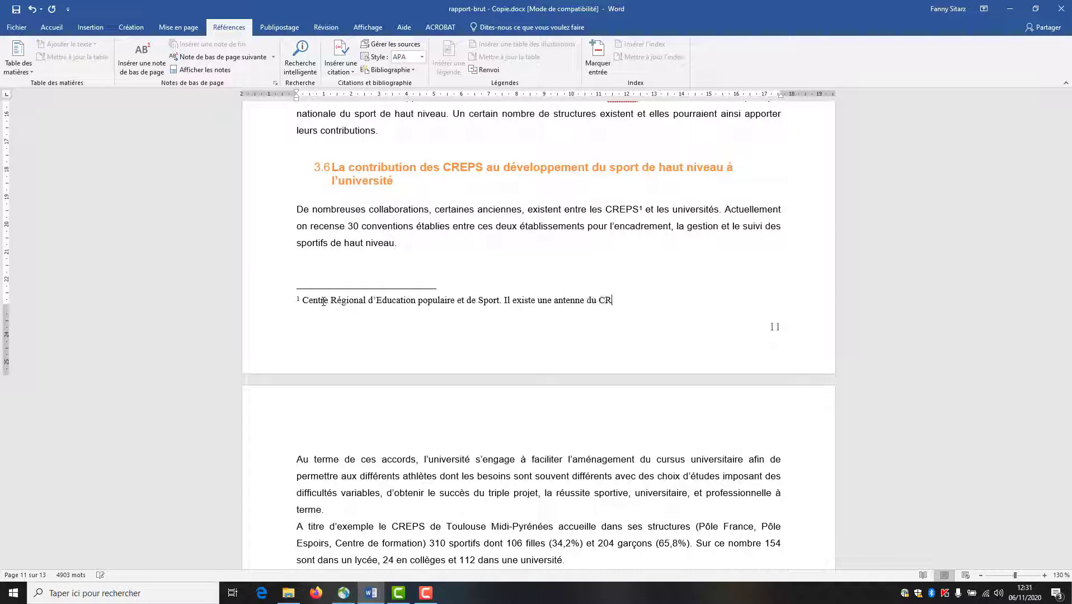
pyautogui.write('EPS de PACA à Antibes')
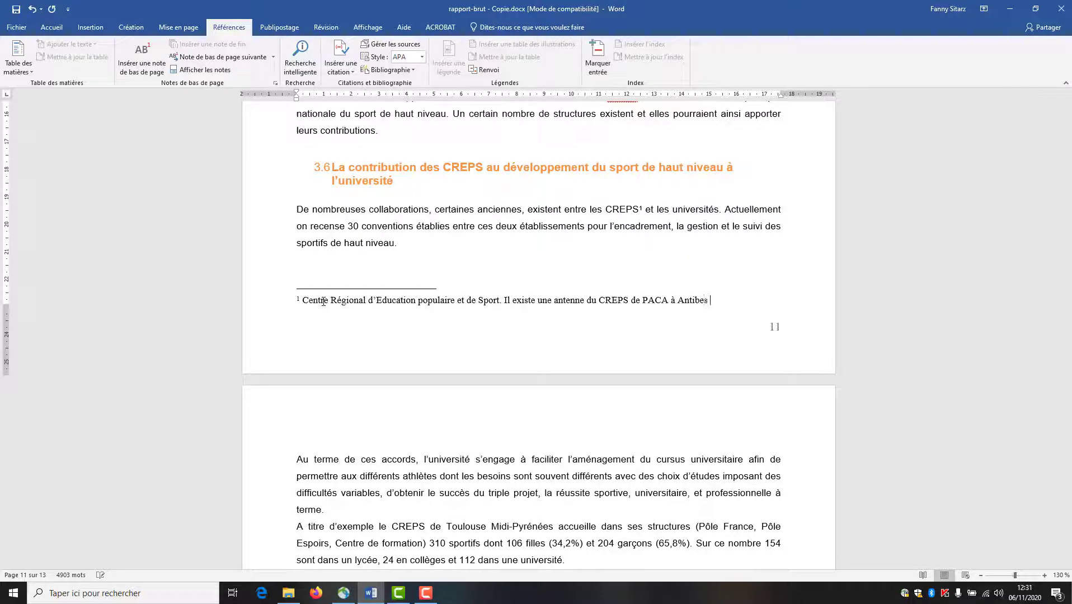
pyautogui.write(' (exemple de tarifs dans le')
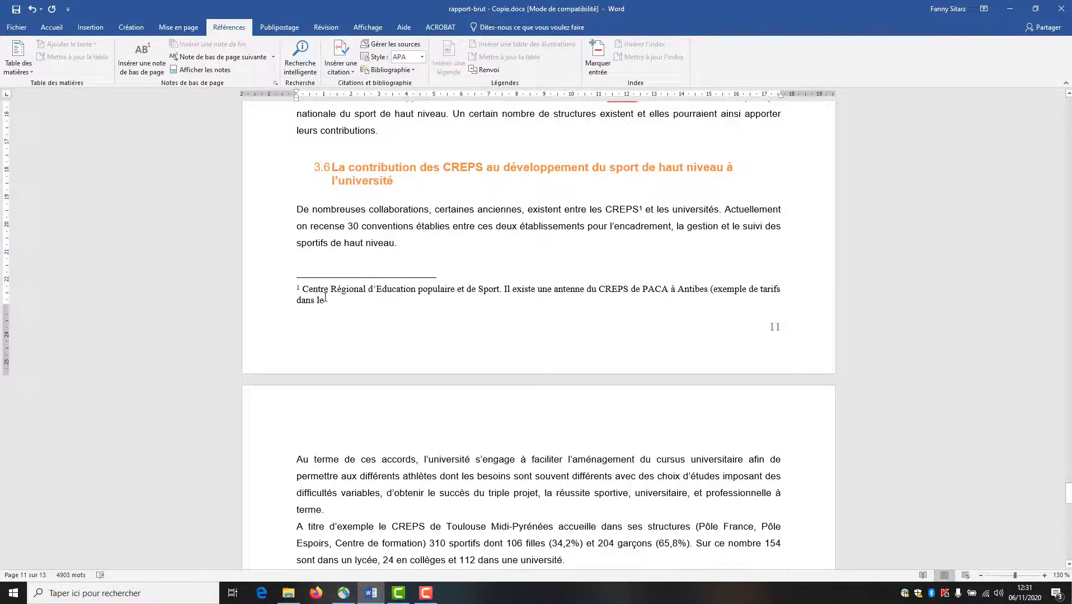
# - Insert a cross-reference to the entire Tableau 1 caption at the end of the footnote
pyautogui.click(497, 74)
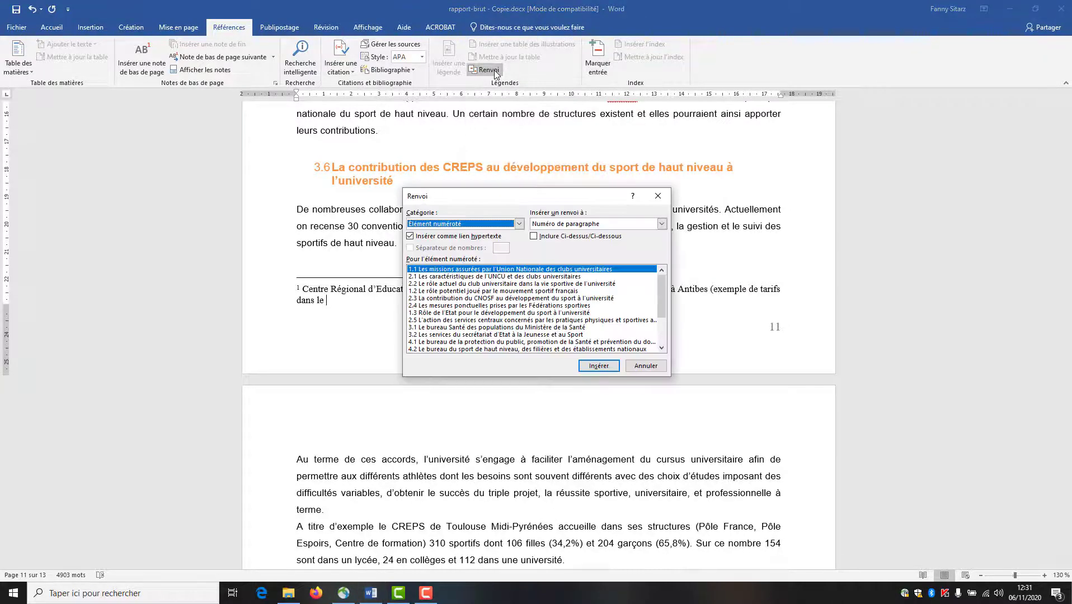
pyautogui.click(519, 223)
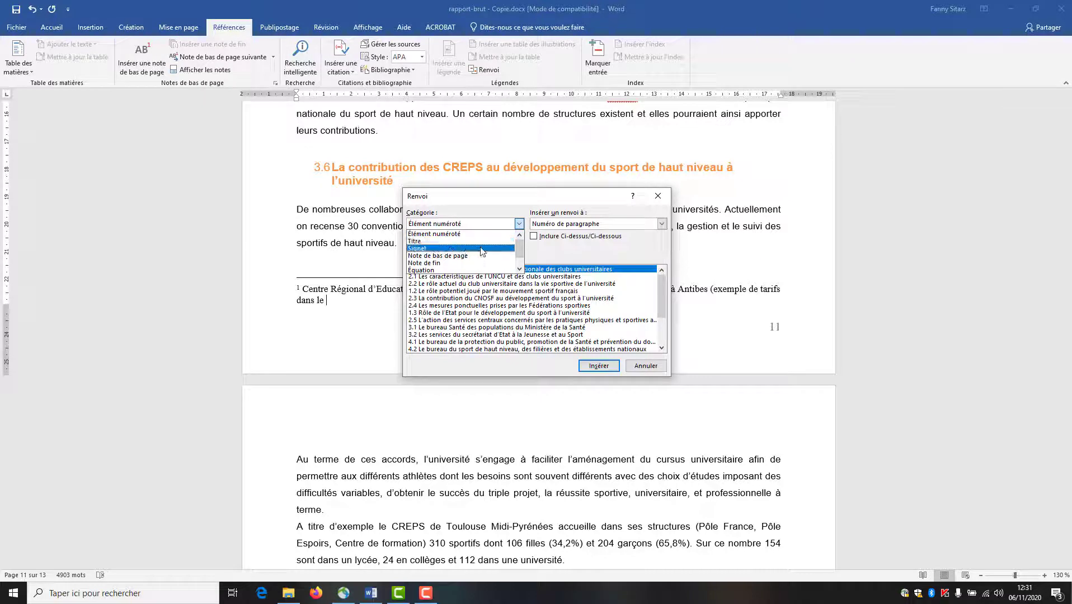
pyautogui.click(519, 269)
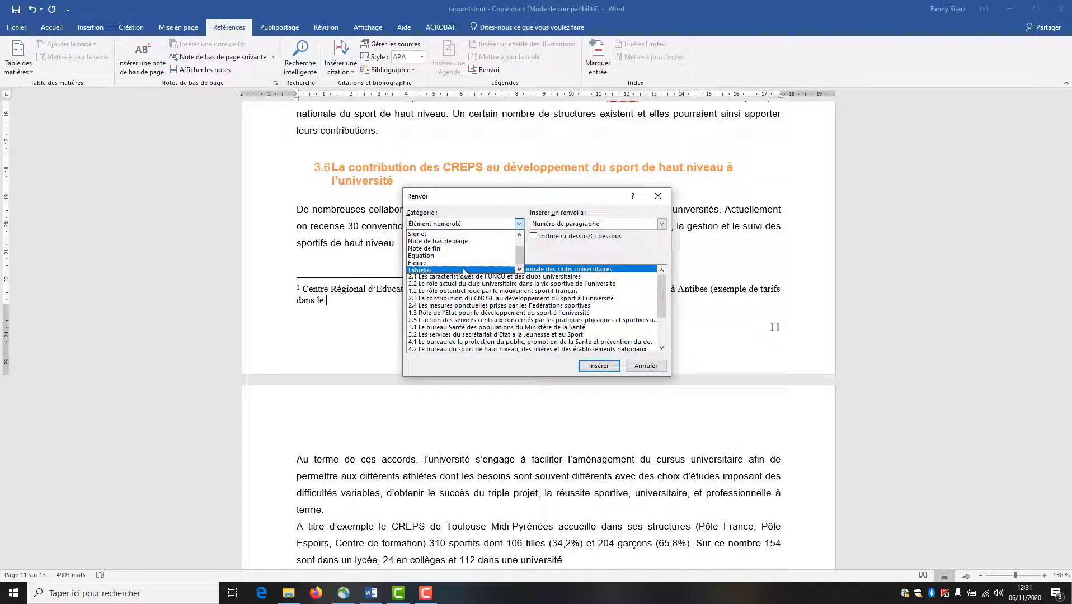
pyautogui.click(464, 271)
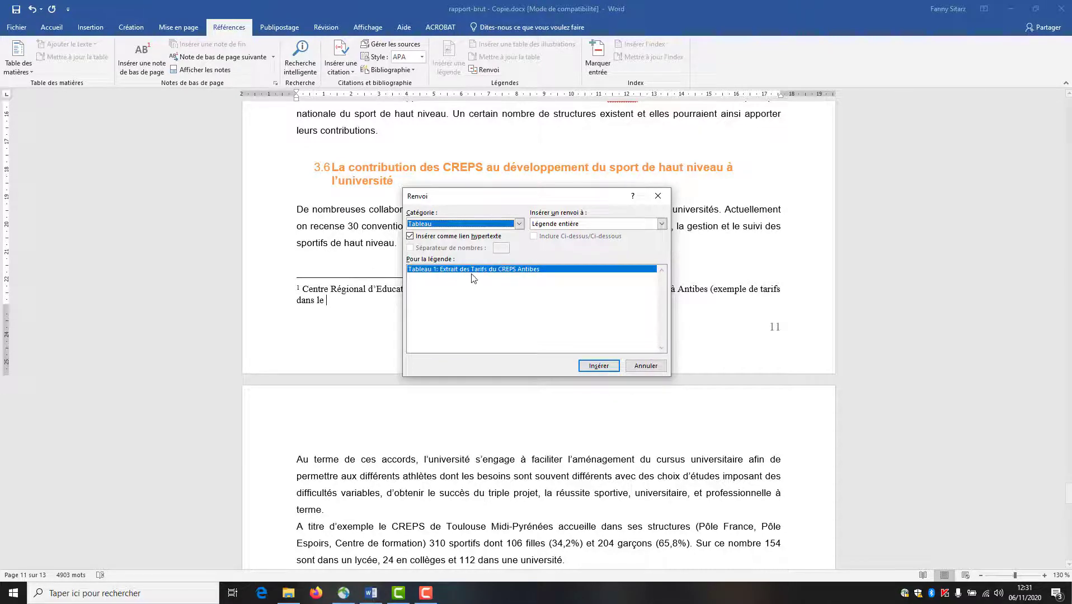
pyautogui.click(595, 366)
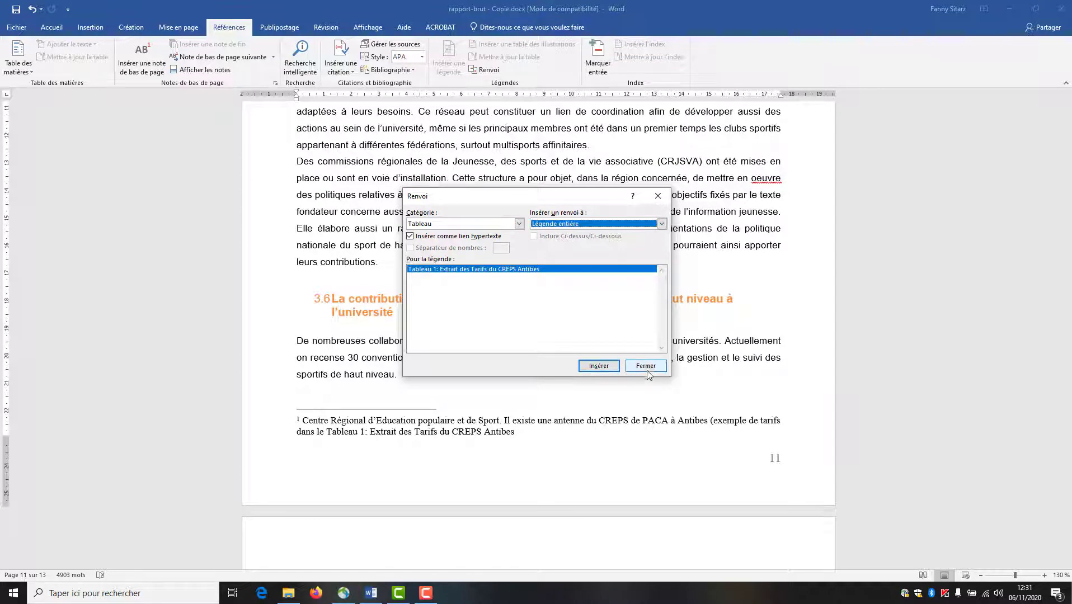
pyautogui.click(647, 370)
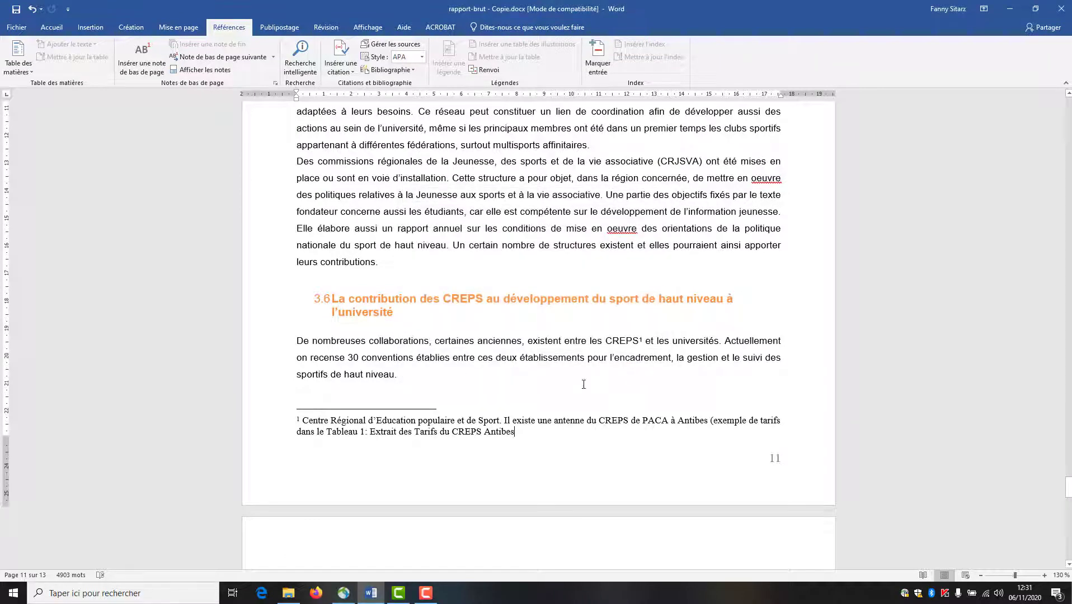
pyautogui.click(338, 432)
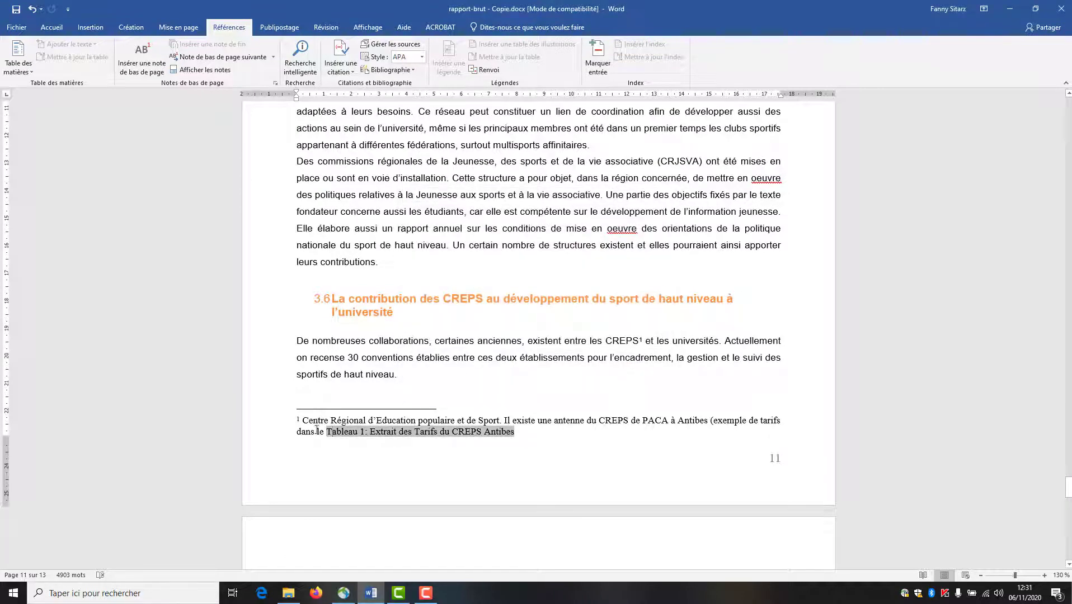
pyautogui.click(522, 433)
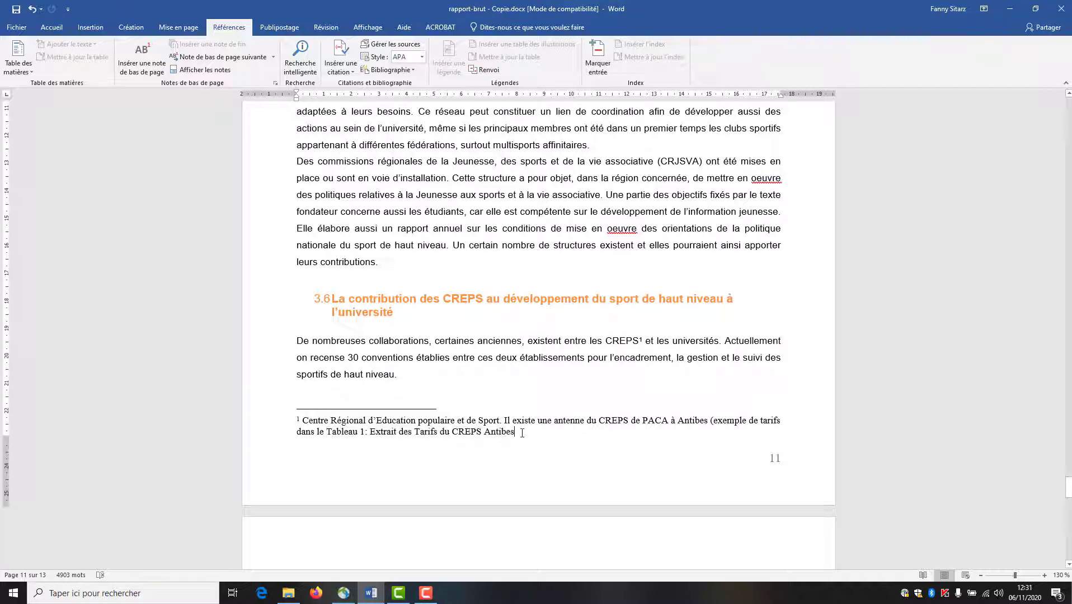
# - Follow the footnote's cross-reference to the Tableau 1 caption, then go back to the 'Tables de matières' page
pyautogui.scroll(-2, 522, 432)
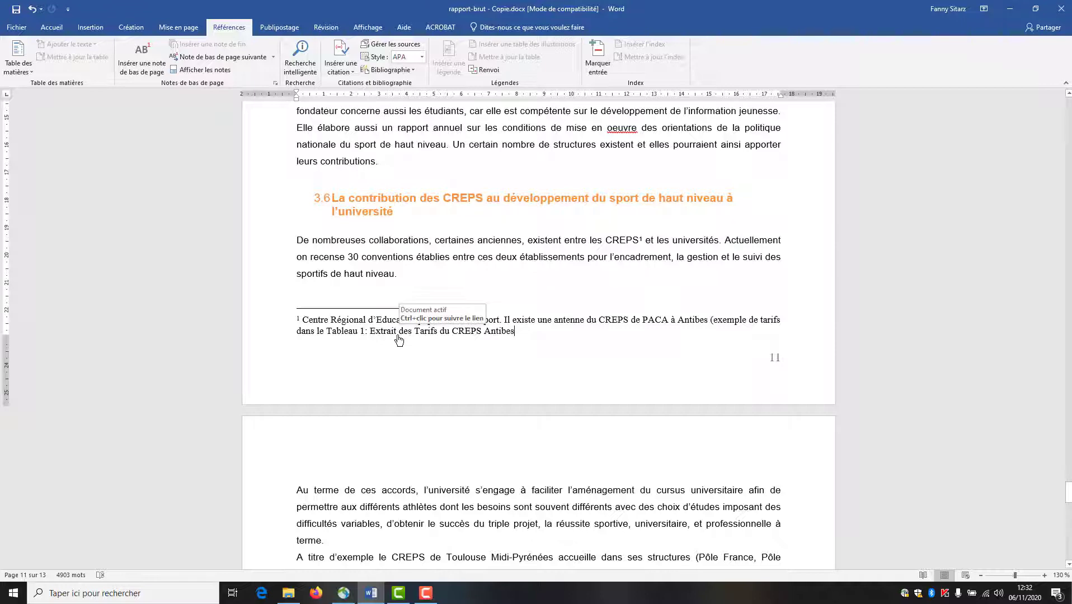
pyautogui.keyDown('ctrl'); pyautogui.click(399, 336); pyautogui.keyUp('ctrl')
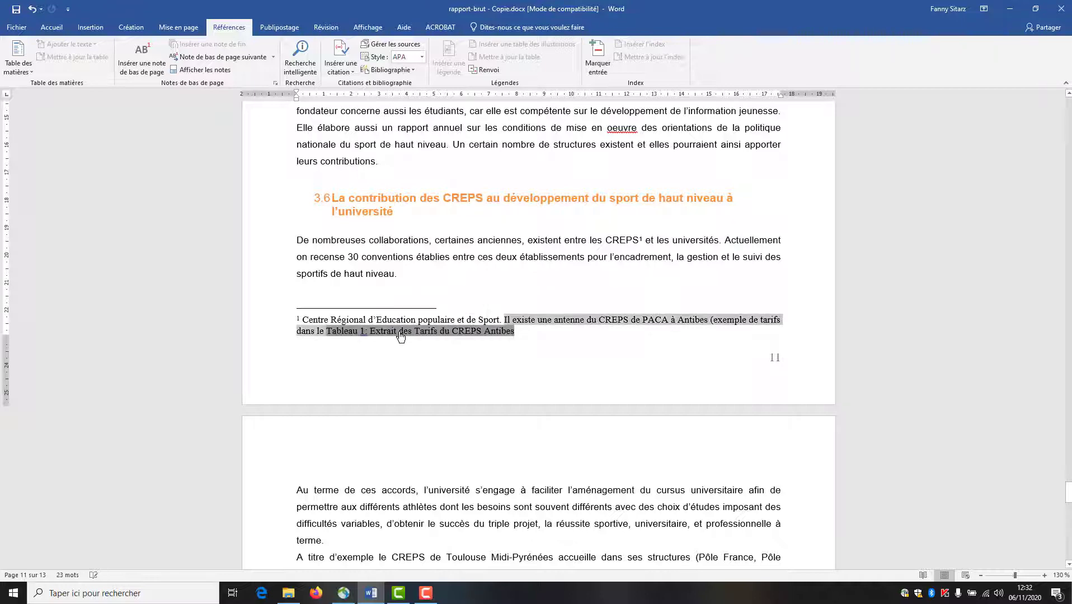
pyautogui.scroll(3, 719, 414)
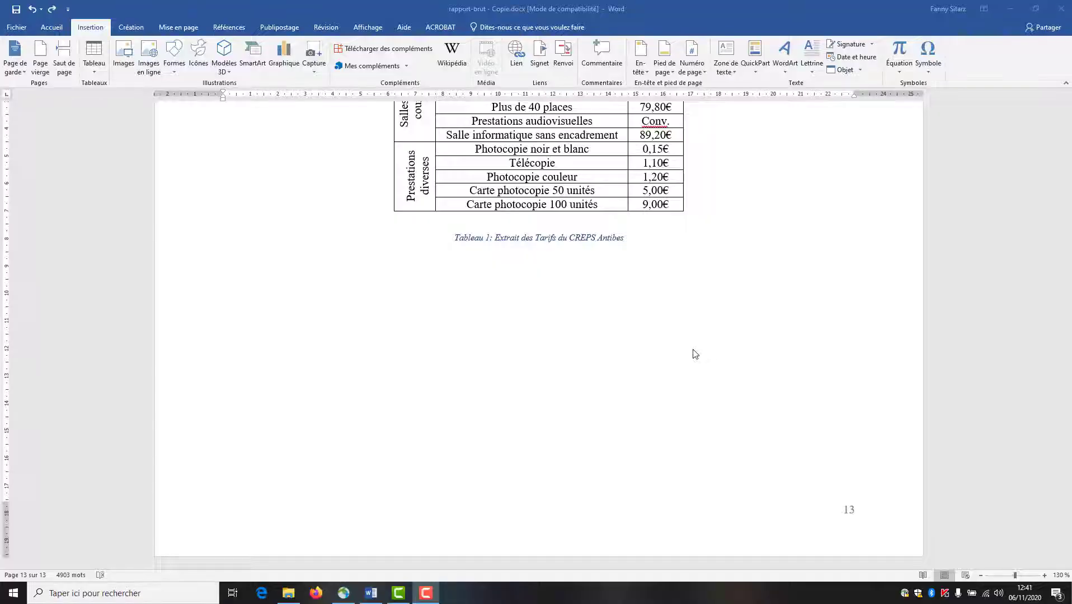
pyautogui.scroll(6, 1003, 503)
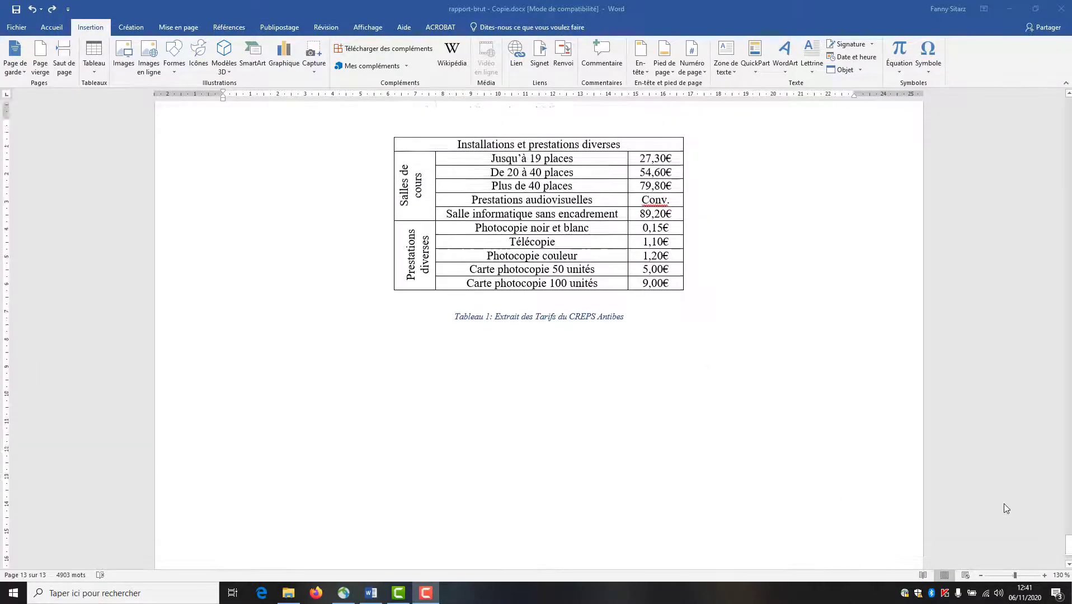
pyautogui.moveTo(1069, 544); pyautogui.dragTo(1070, 101)
# - Insert a page break before 'Tables de matières' to create a blank first page
pyautogui.click(413, 201)
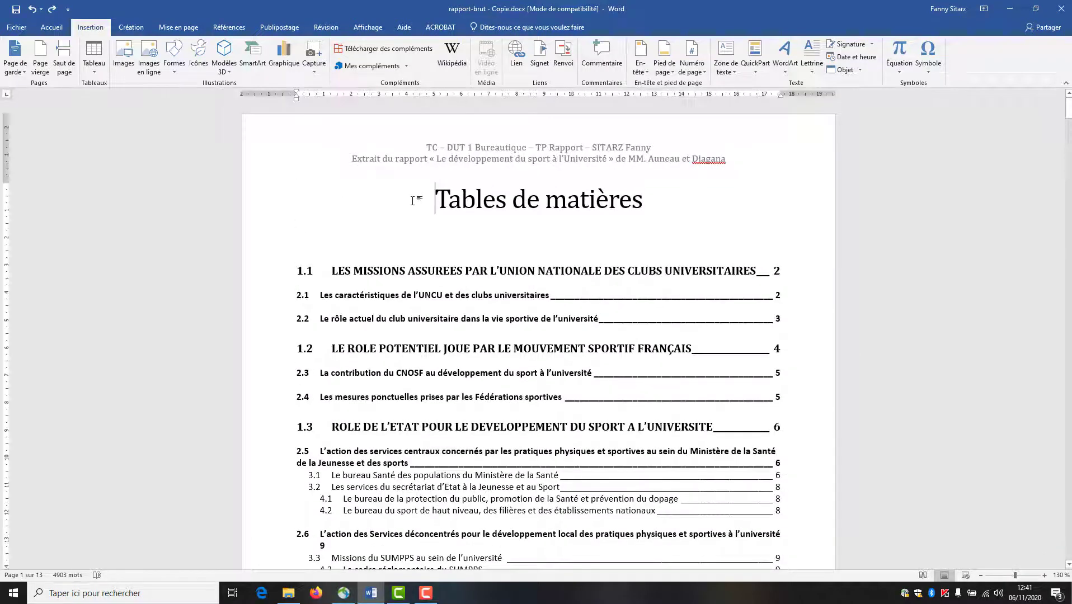
pyautogui.click(64, 56)
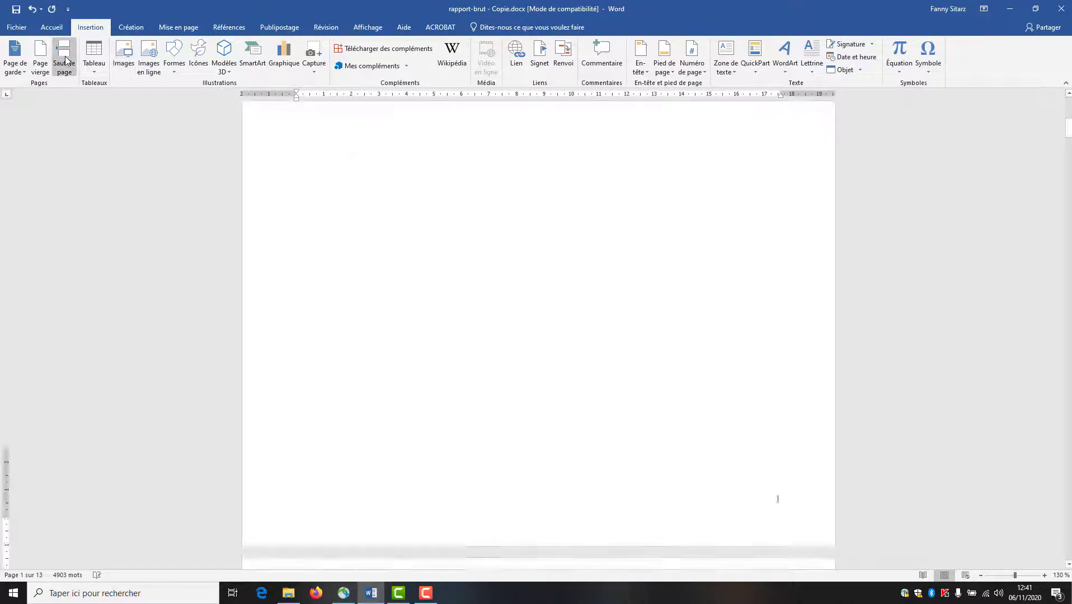
pyautogui.scroll(8, 459, 280)
pyautogui.click(348, 221)
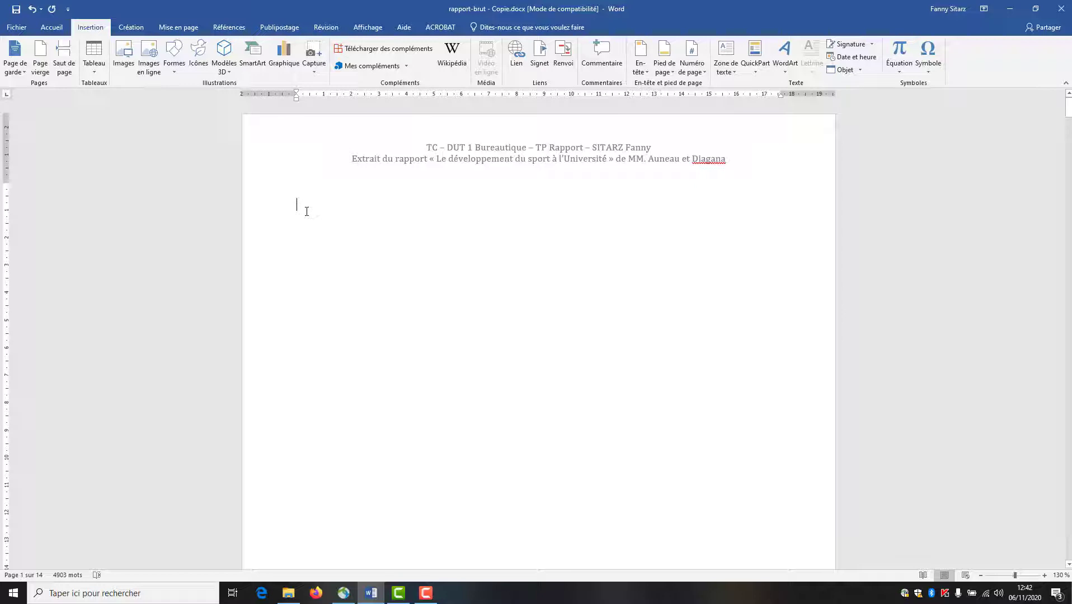
# - In Page Setup, set vertical alignment to Centré, applied to this section only
pyautogui.click(173, 27)
pyautogui.click(191, 84)
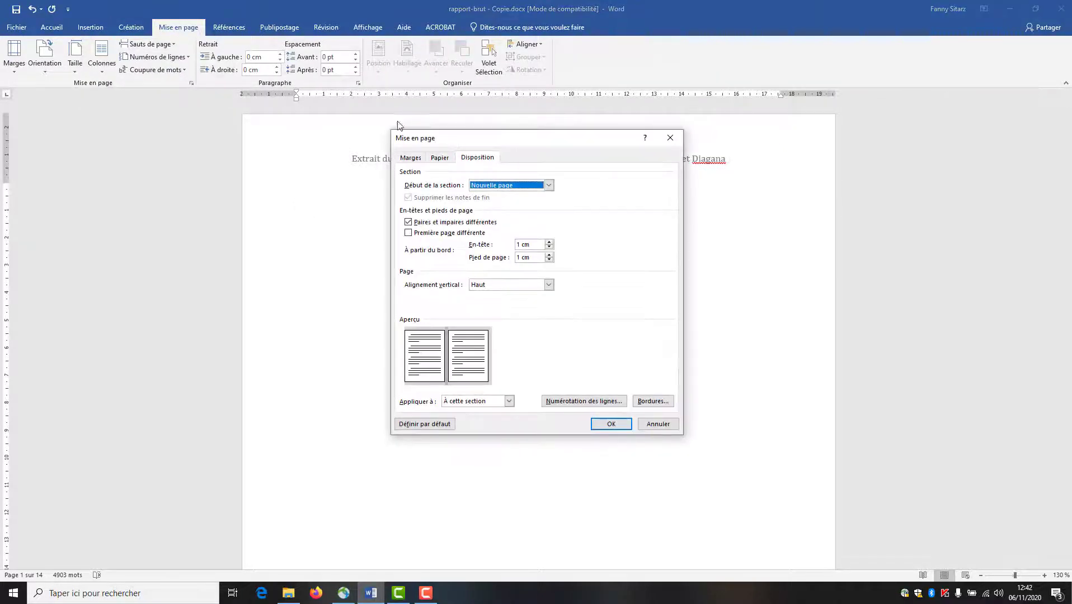
pyautogui.click(473, 159)
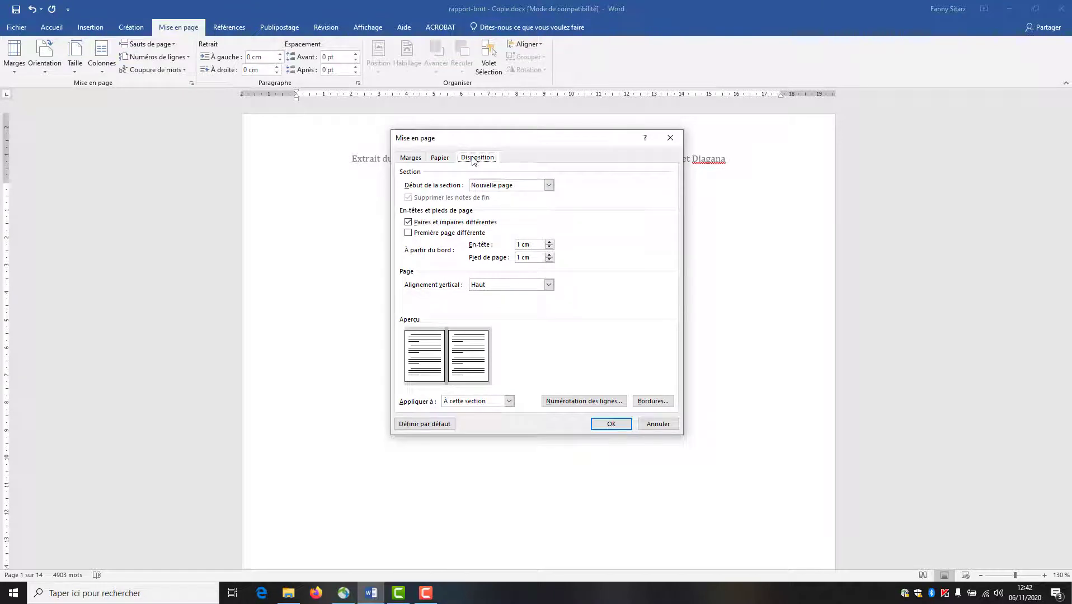
pyautogui.click(488, 285)
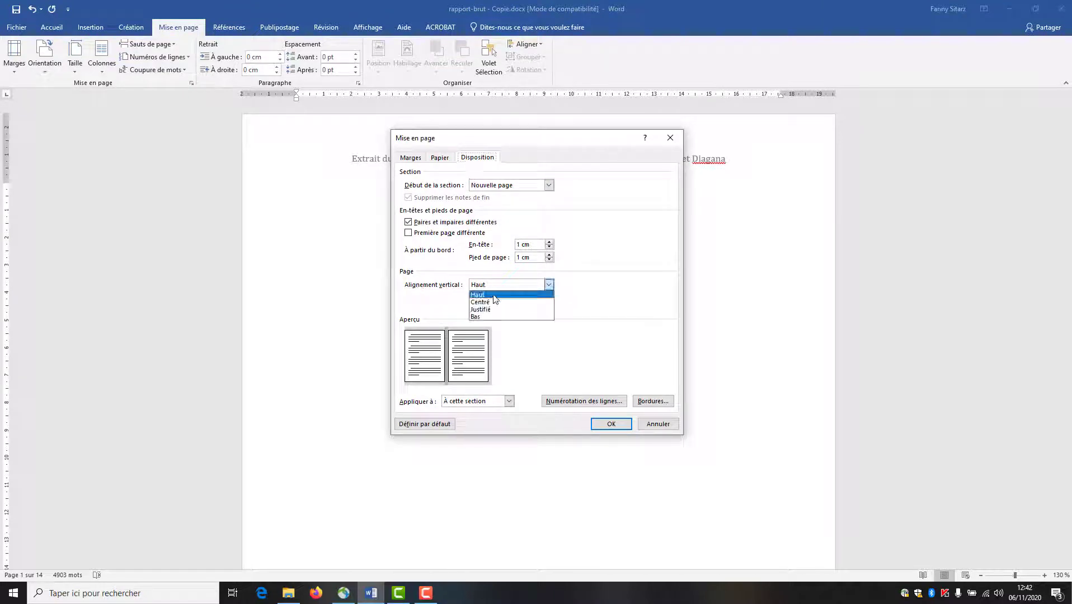
pyautogui.click(495, 302)
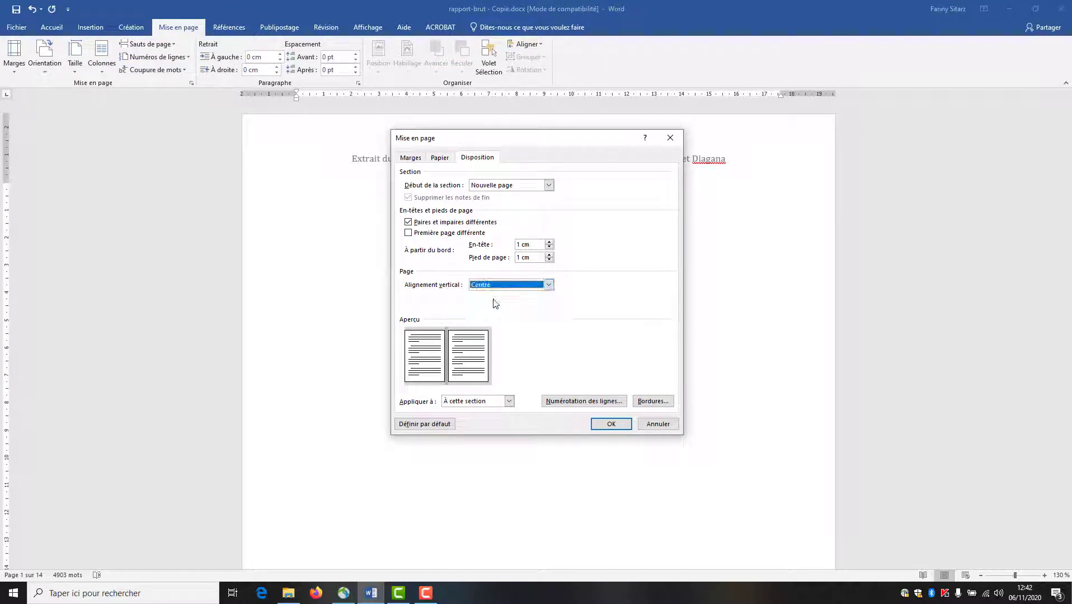
pyautogui.click(481, 401)
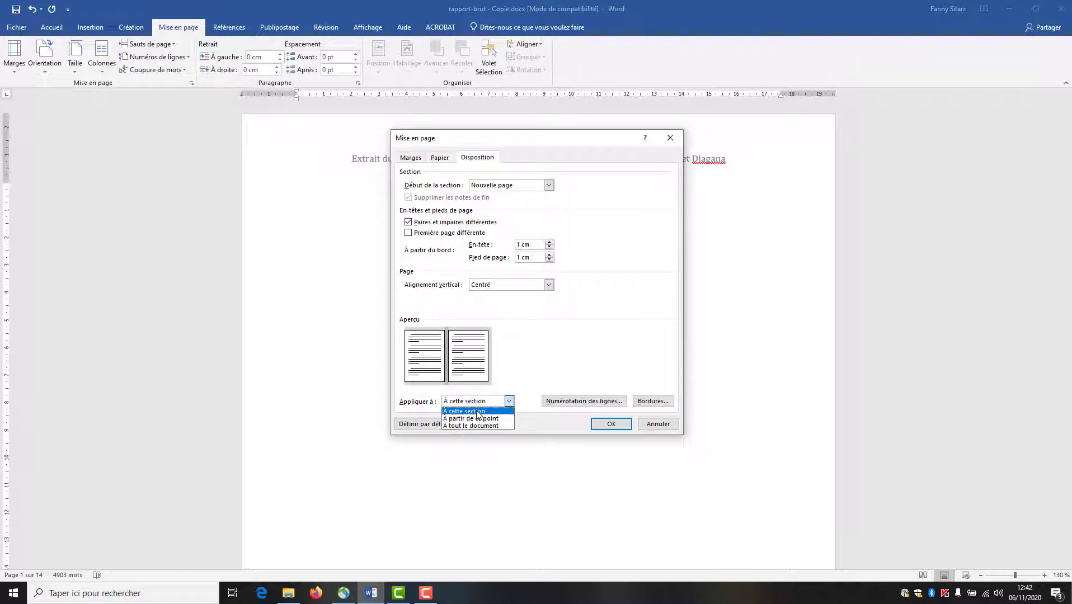
pyautogui.click(478, 412)
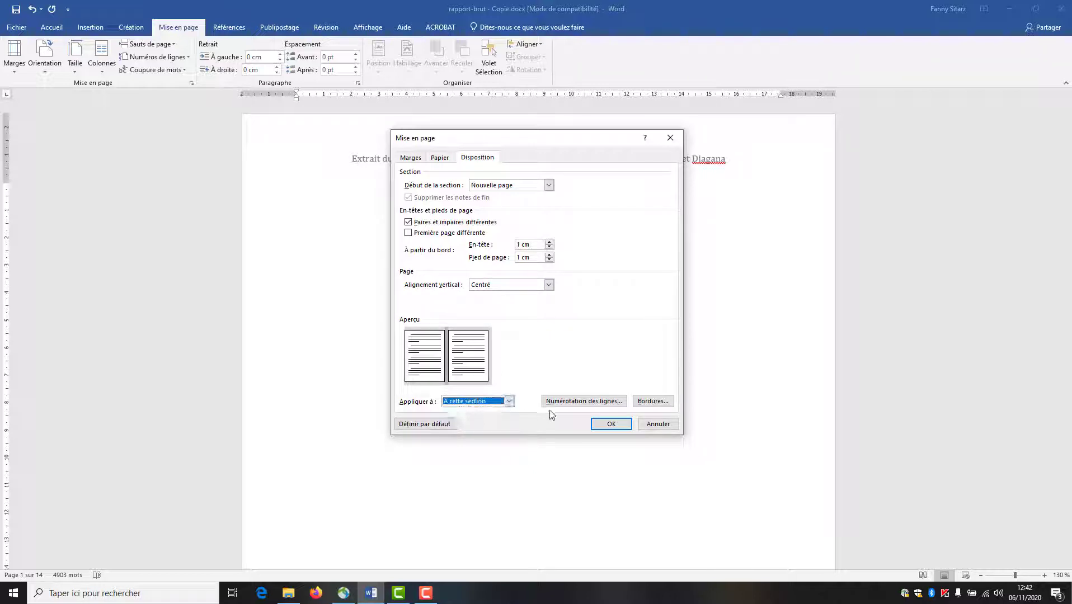
pyautogui.click(597, 425)
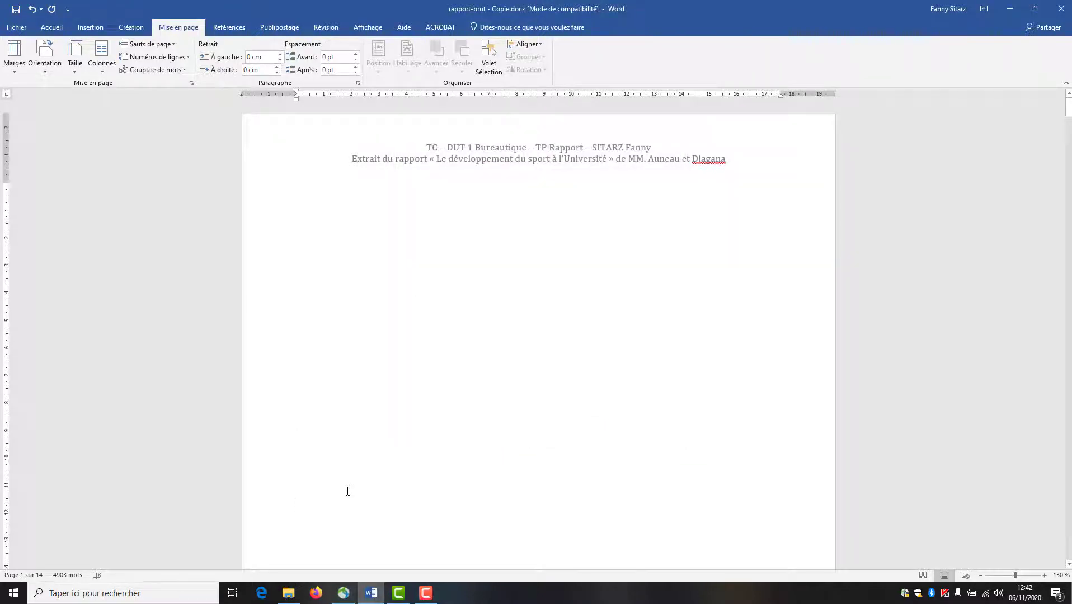
# - Type the title 'TP - Bureautique' and set it in bold Arial
pyautogui.write('TP - B')
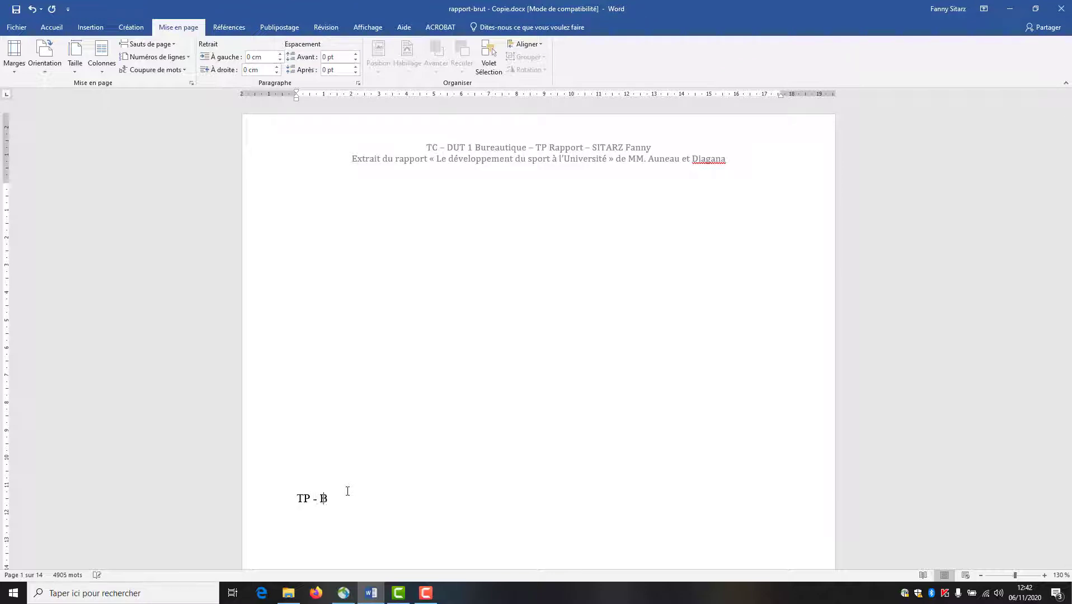
pyautogui.write('ureautique')
pyautogui.click(261, 502)
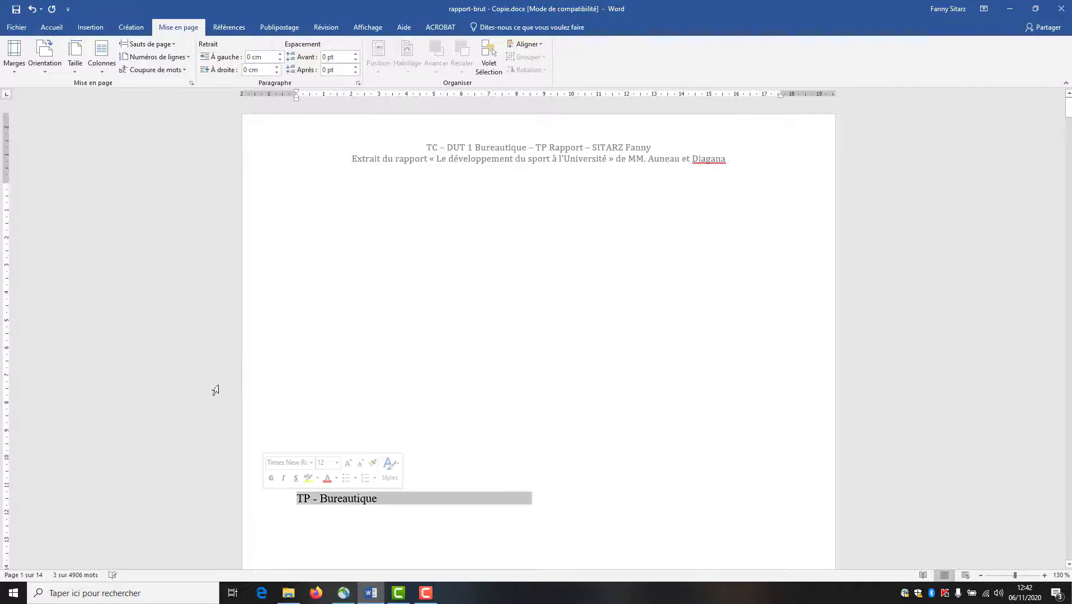
pyautogui.click(52, 28)
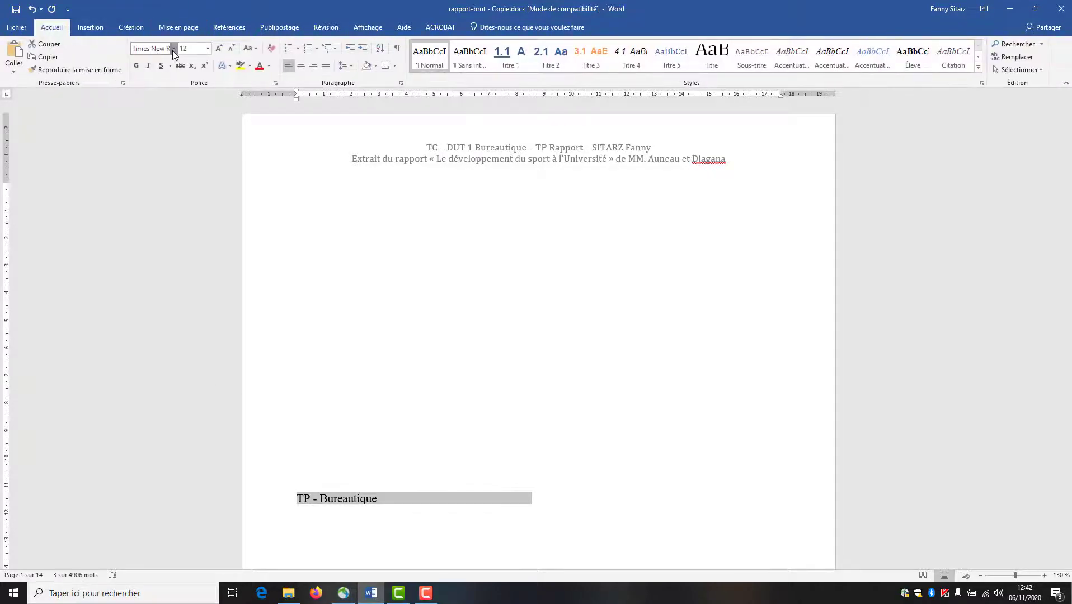
pyautogui.click(173, 48)
pyautogui.click(162, 114)
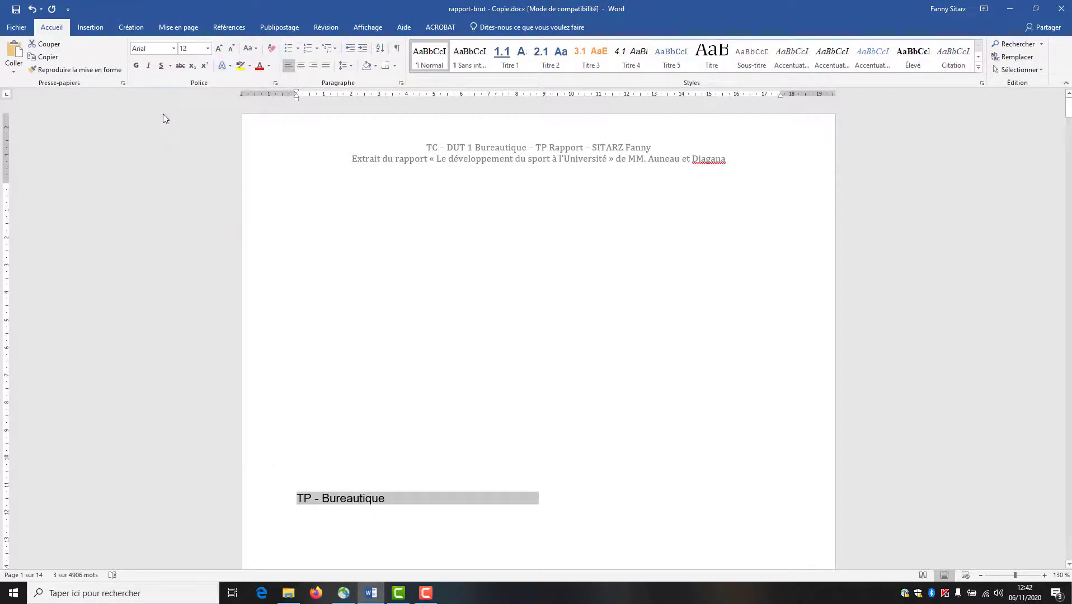
pyautogui.click(136, 65)
# - Set the title size to 32 pt and centre it horizontally
pyautogui.click(196, 49)
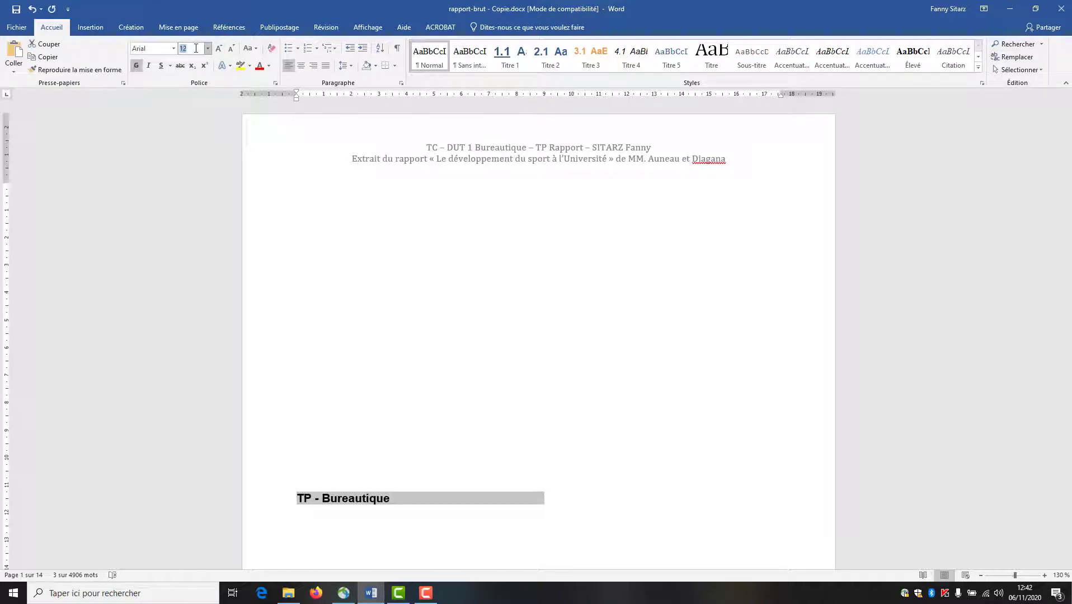
pyautogui.write('32')
pyautogui.press('Return')
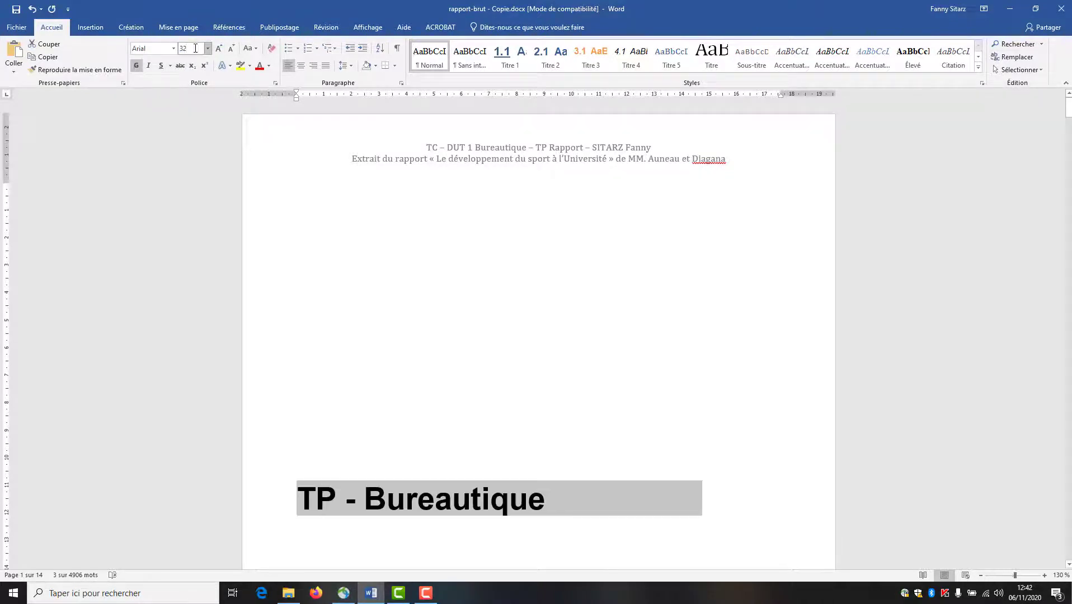
pyautogui.click(300, 65)
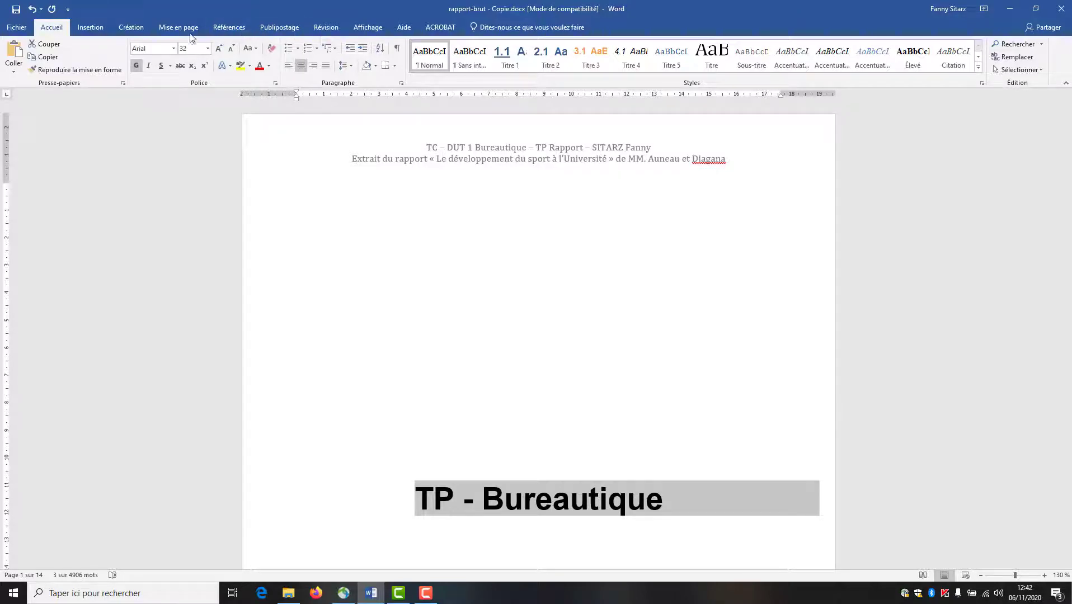
pyautogui.click(93, 27)
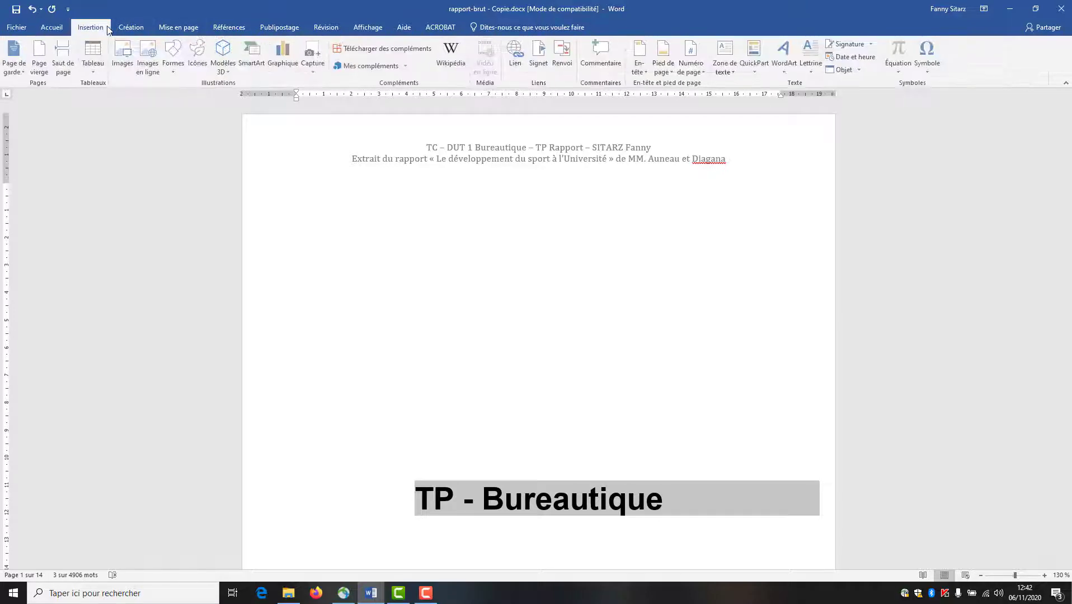
pyautogui.click(133, 29)
pyautogui.click(178, 28)
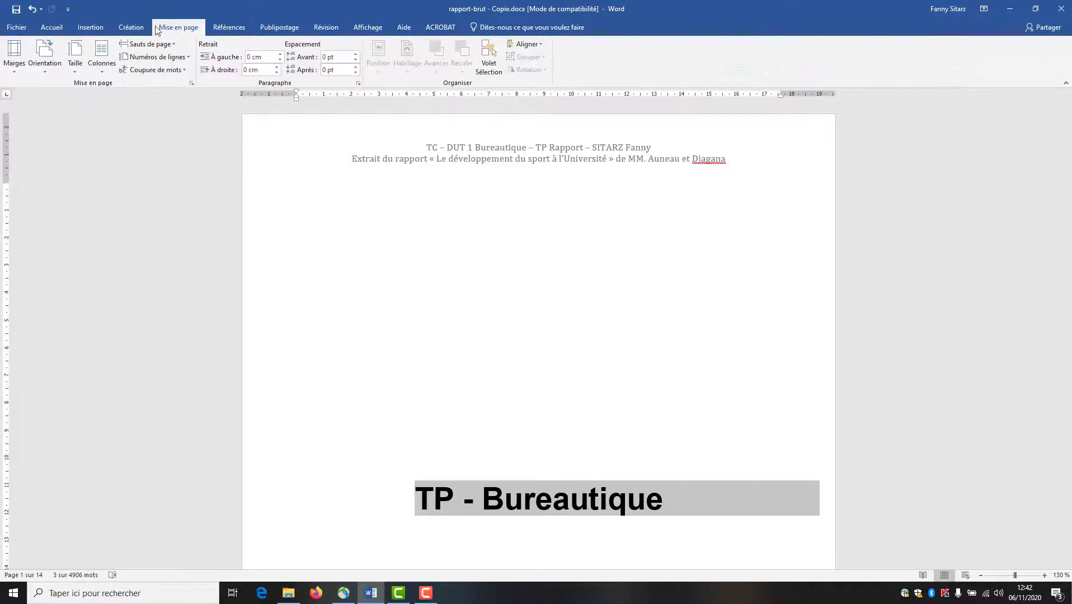
pyautogui.click(227, 28)
pyautogui.click(89, 27)
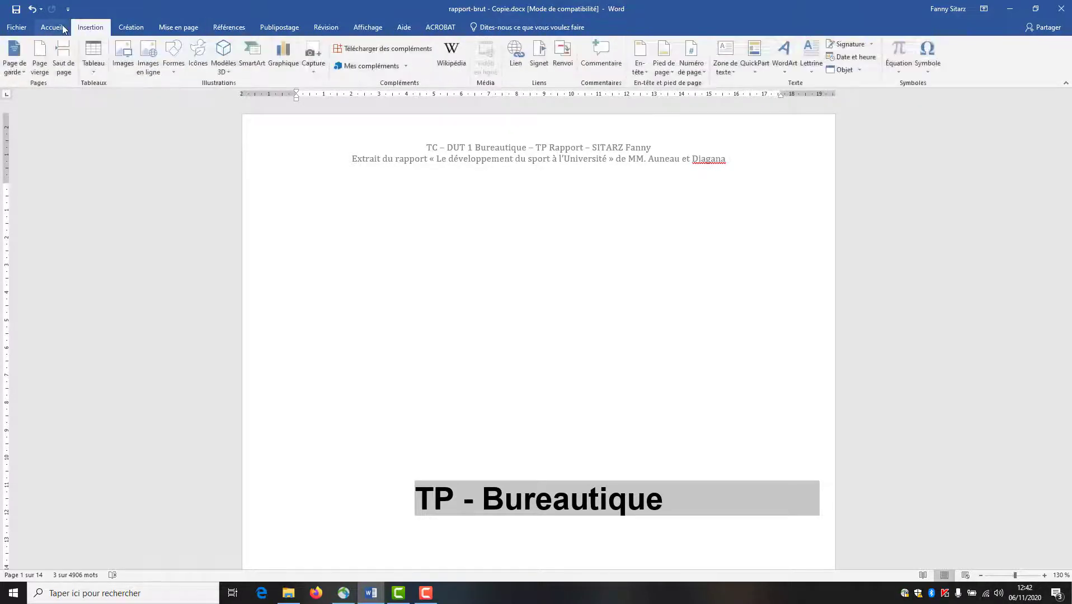
pyautogui.click(51, 28)
# - Give the title a 3 pt box border with light blue shading in Bordure et trame
pyautogui.click(395, 66)
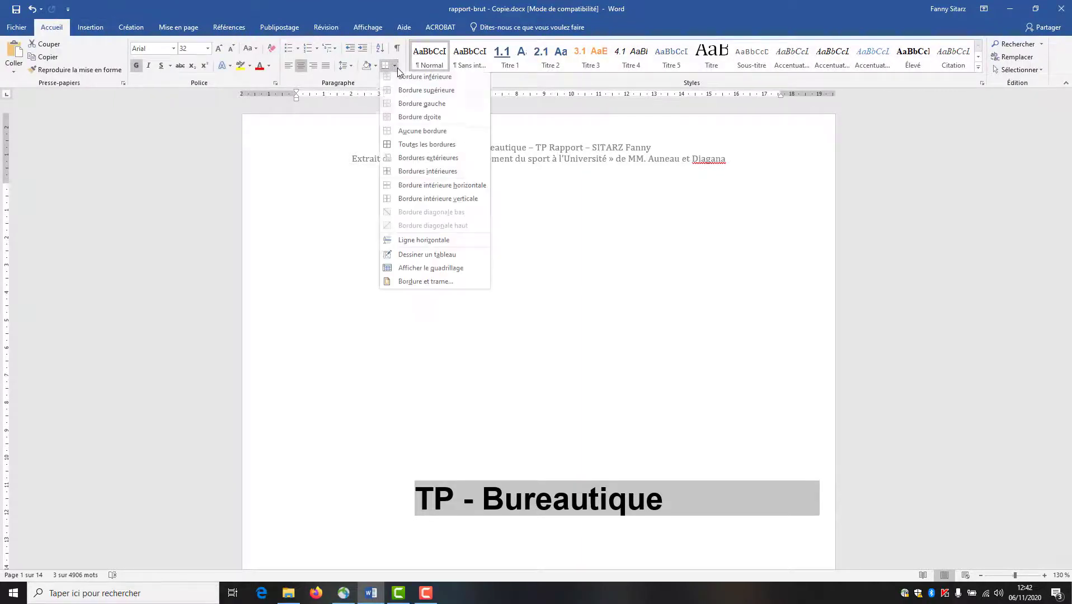
pyautogui.click(425, 285)
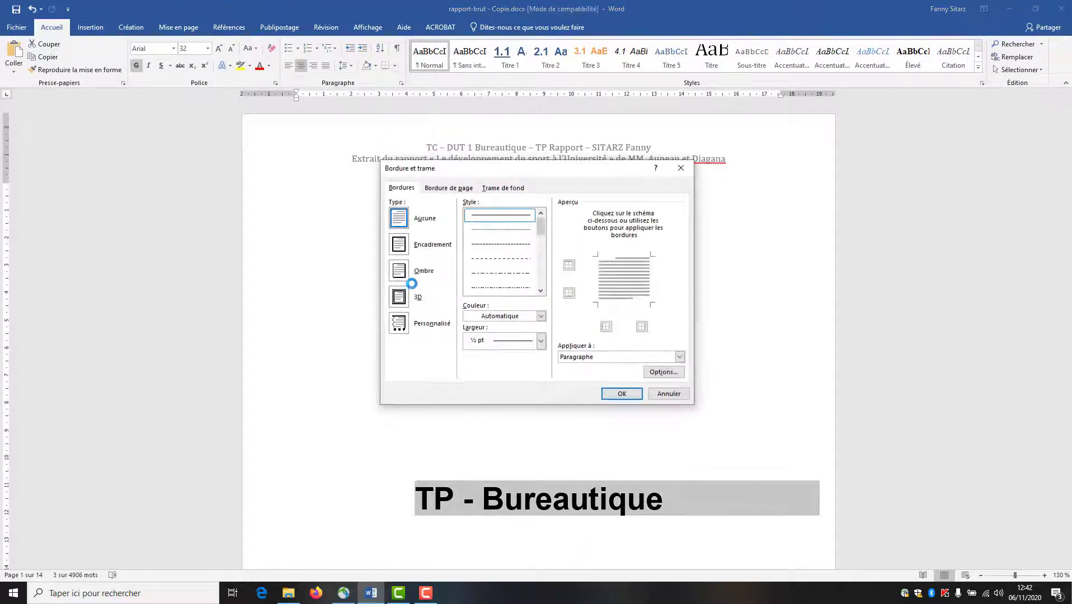
pyautogui.click(400, 246)
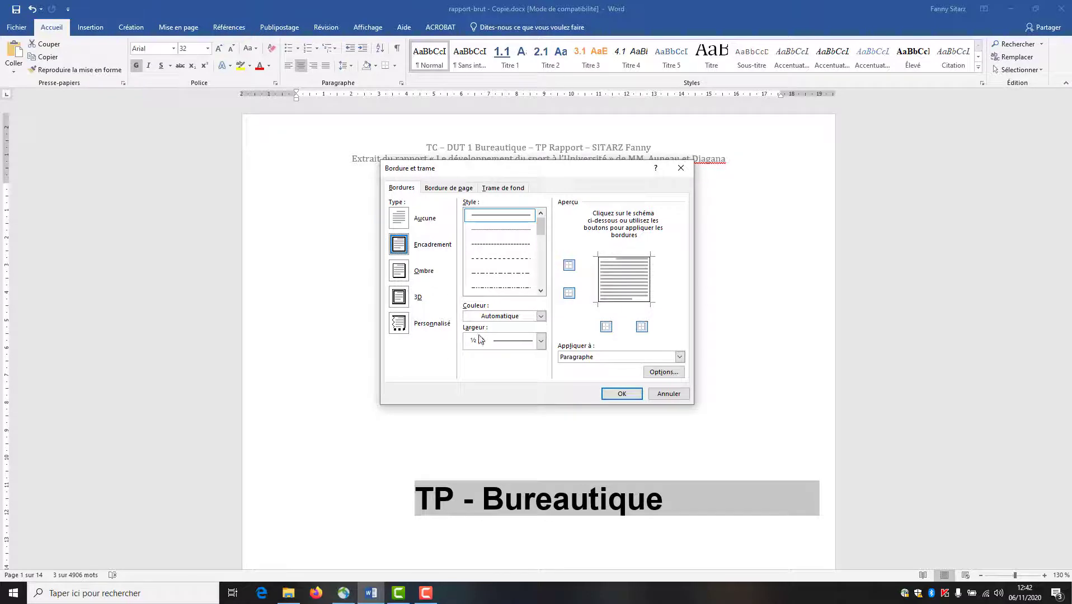
pyautogui.click(529, 343)
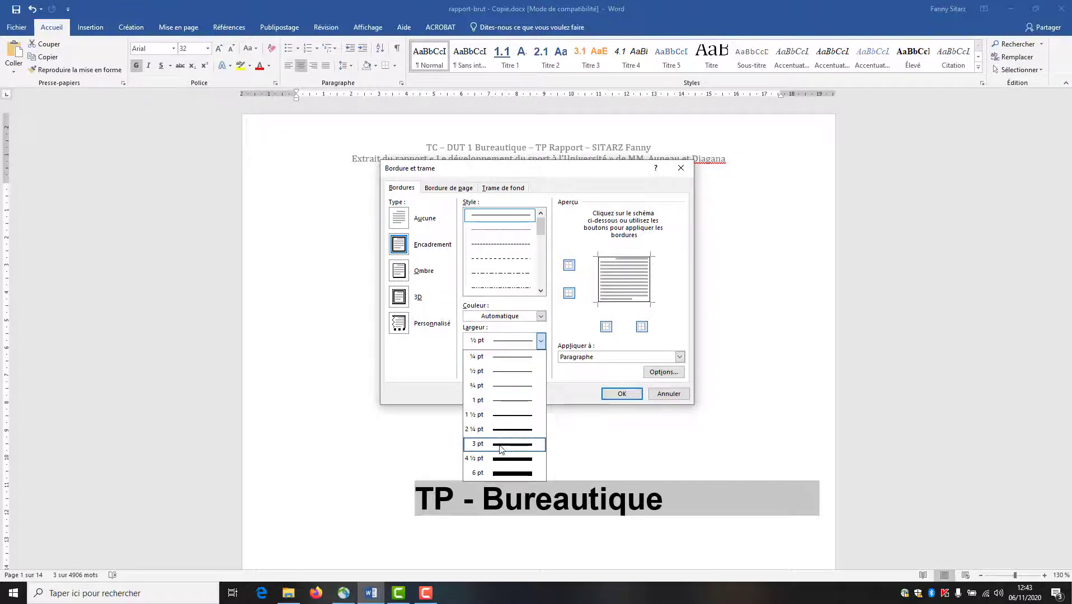
pyautogui.click(511, 444)
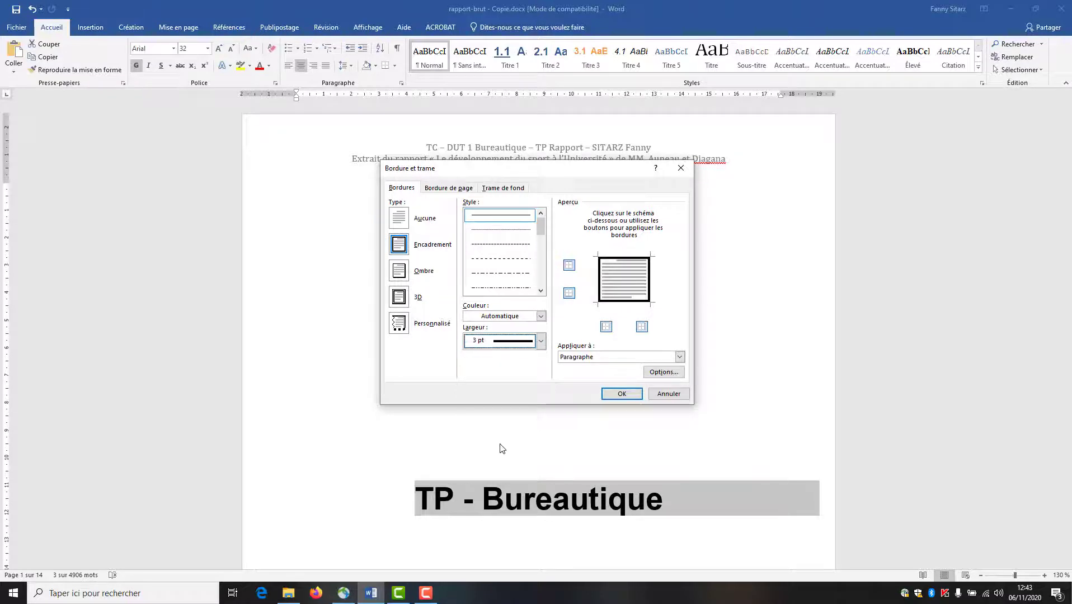
pyautogui.click(506, 189)
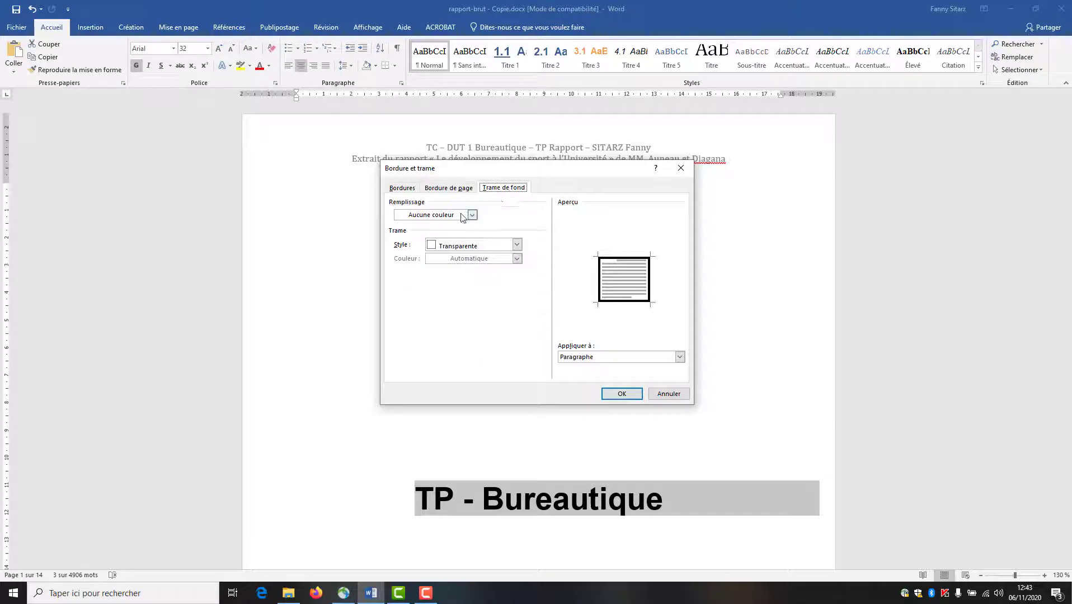
pyautogui.click(426, 216)
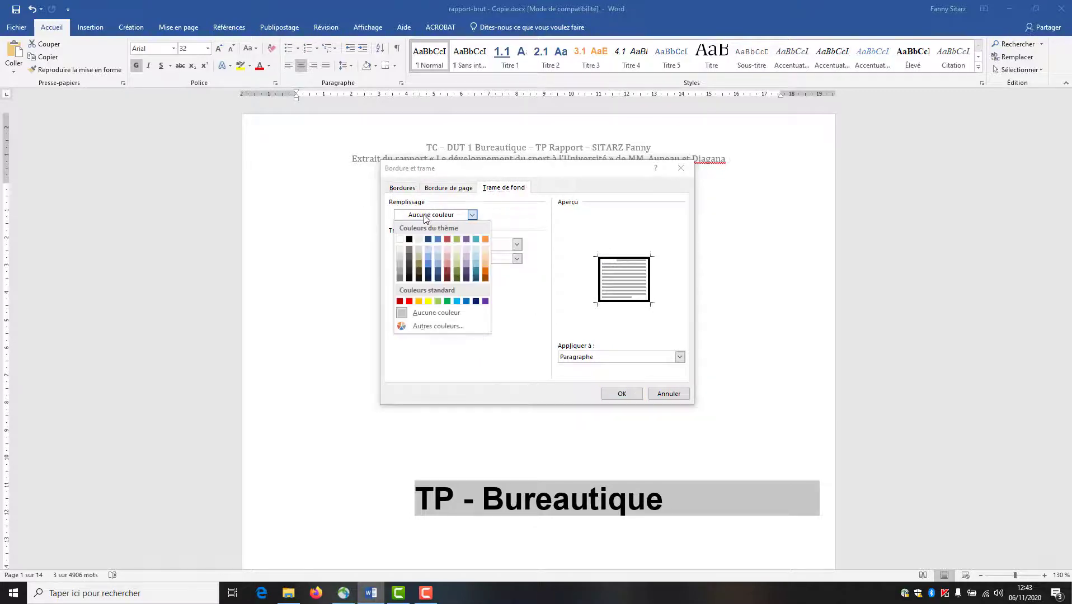
pyautogui.click(477, 250)
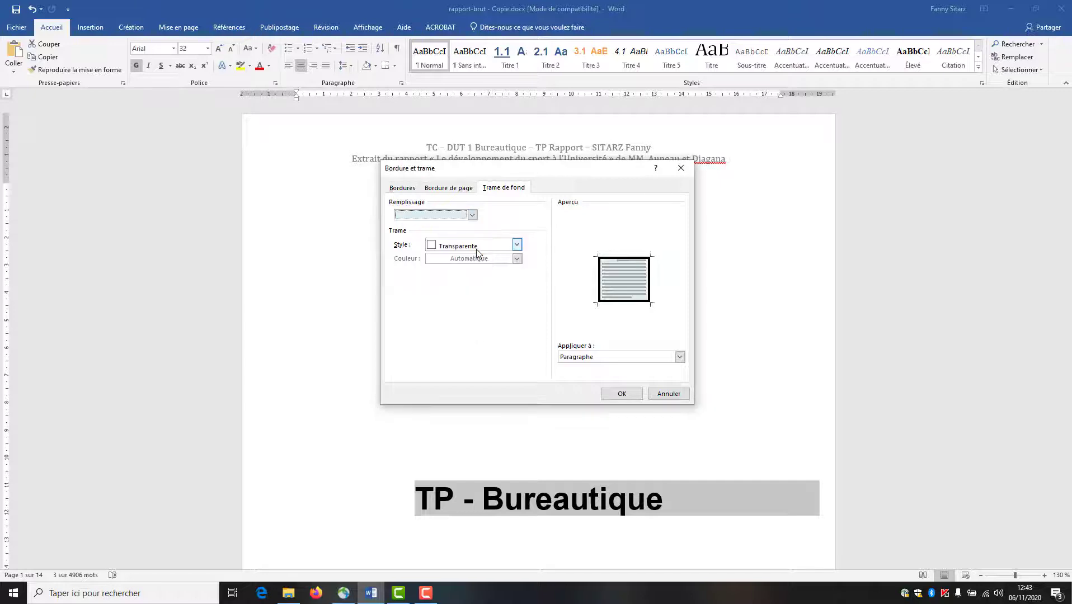
pyautogui.click(620, 395)
pyautogui.click(620, 427)
pyautogui.scroll(-2, 620, 427)
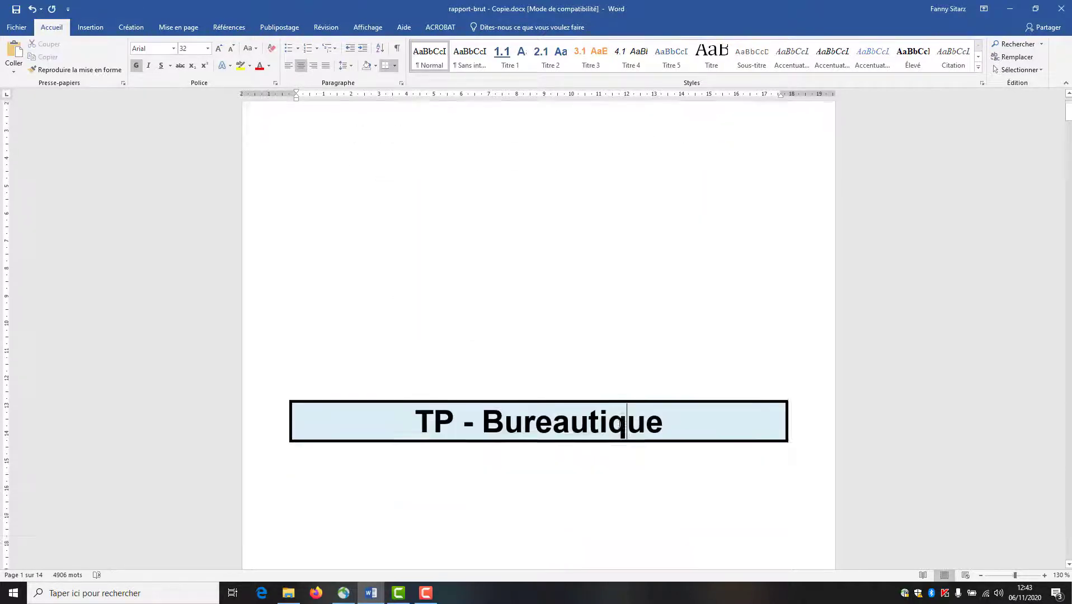
pyautogui.scroll(-1, 622, 425)
pyautogui.click(601, 454)
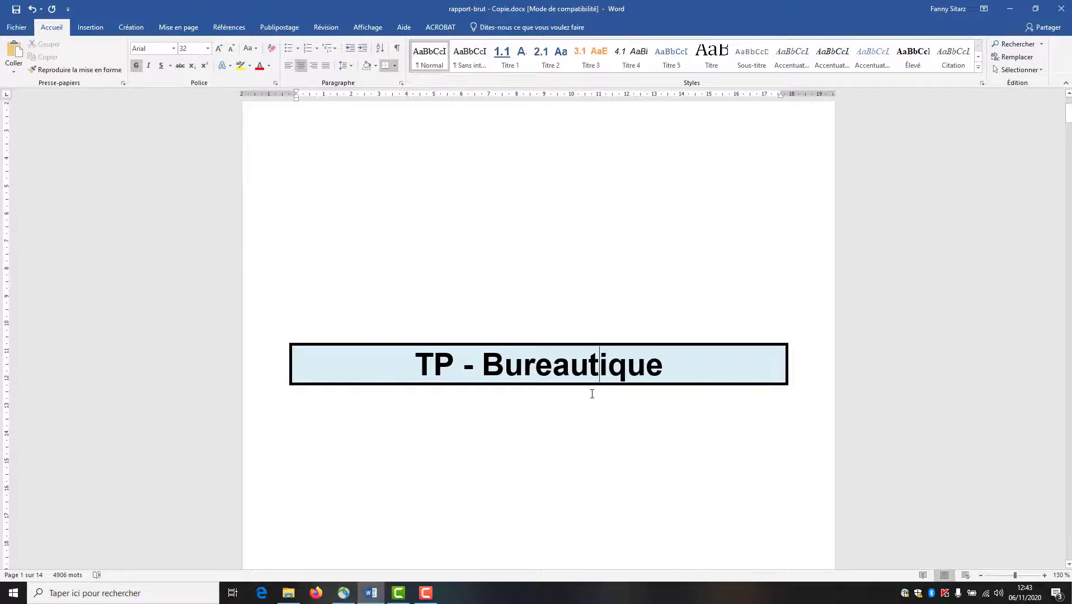
# - Insert the picture 'image page de garde.jpg' on the cover page
pyautogui.click(653, 420)
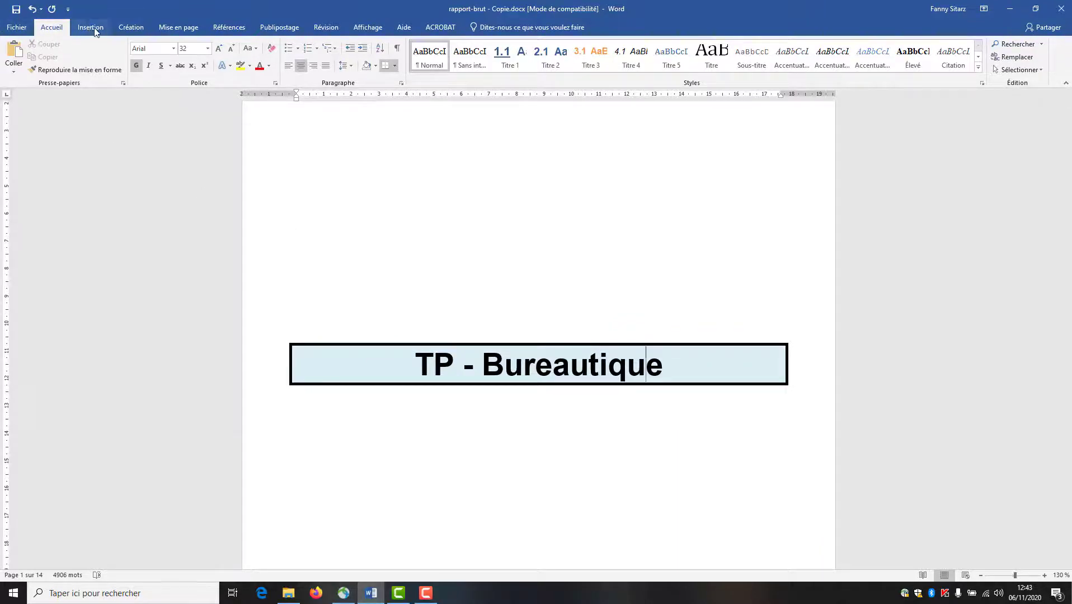
pyautogui.click(95, 31)
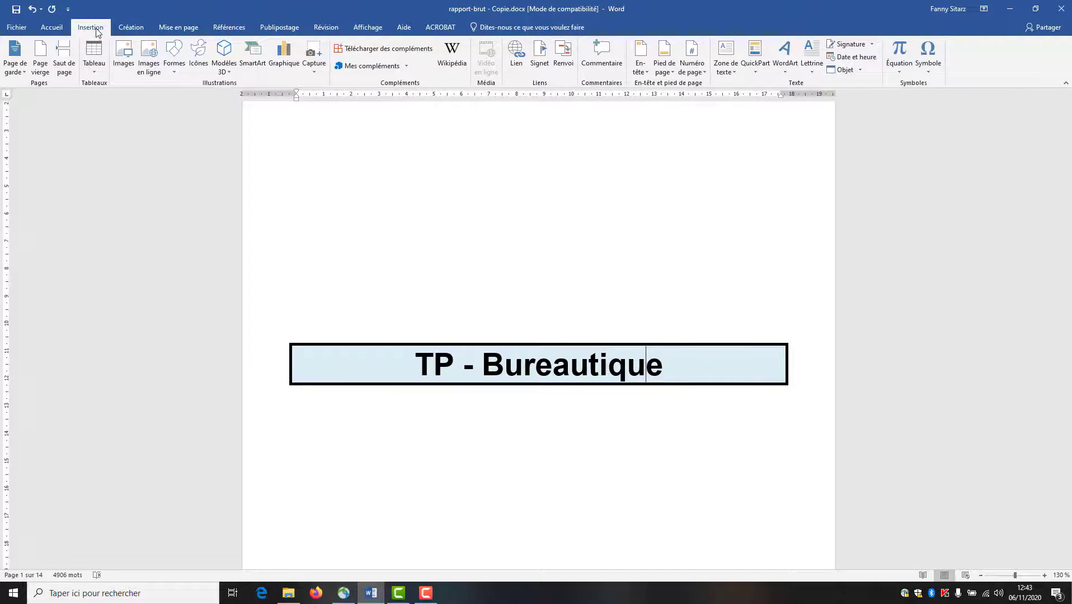
pyautogui.click(125, 66)
pyautogui.click(191, 95)
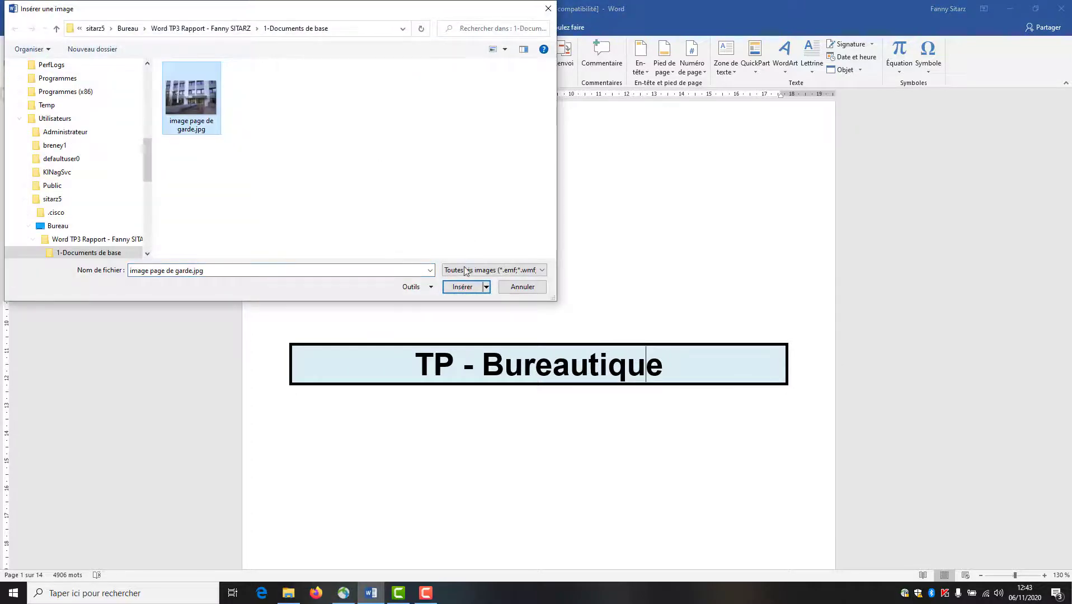
pyautogui.click(461, 285)
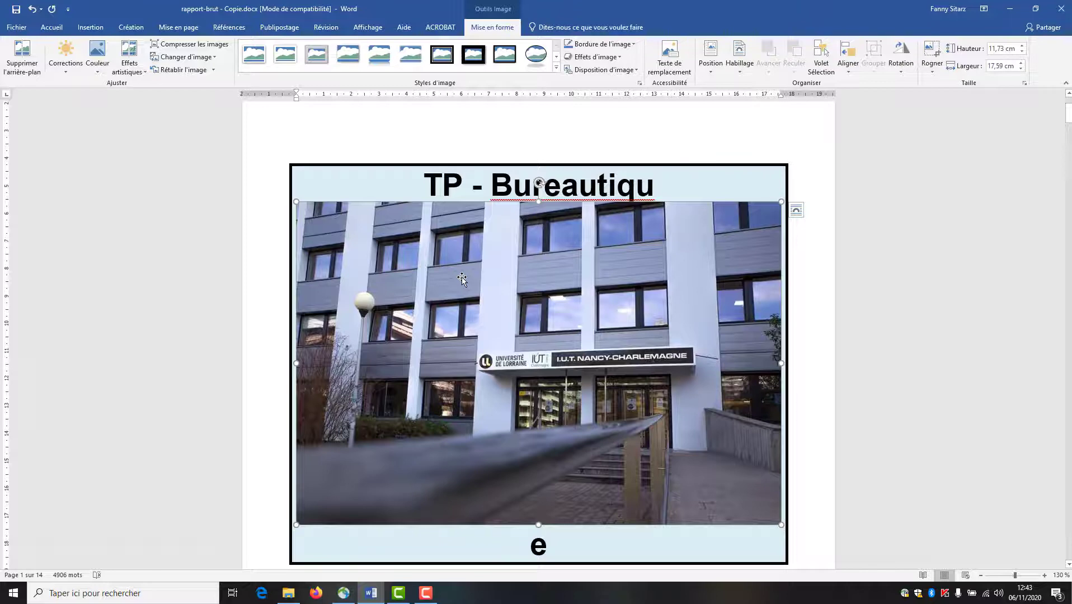
# - Set the photo to float in front of text and drag it below the title box
pyautogui.rightClick(462, 277)
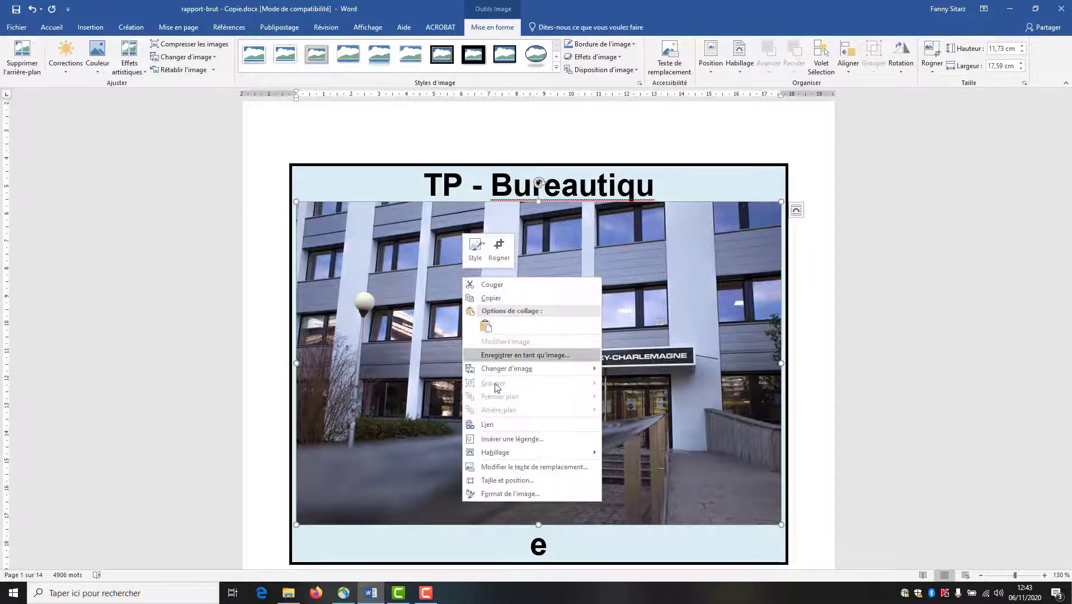
pyautogui.moveTo(504, 462)
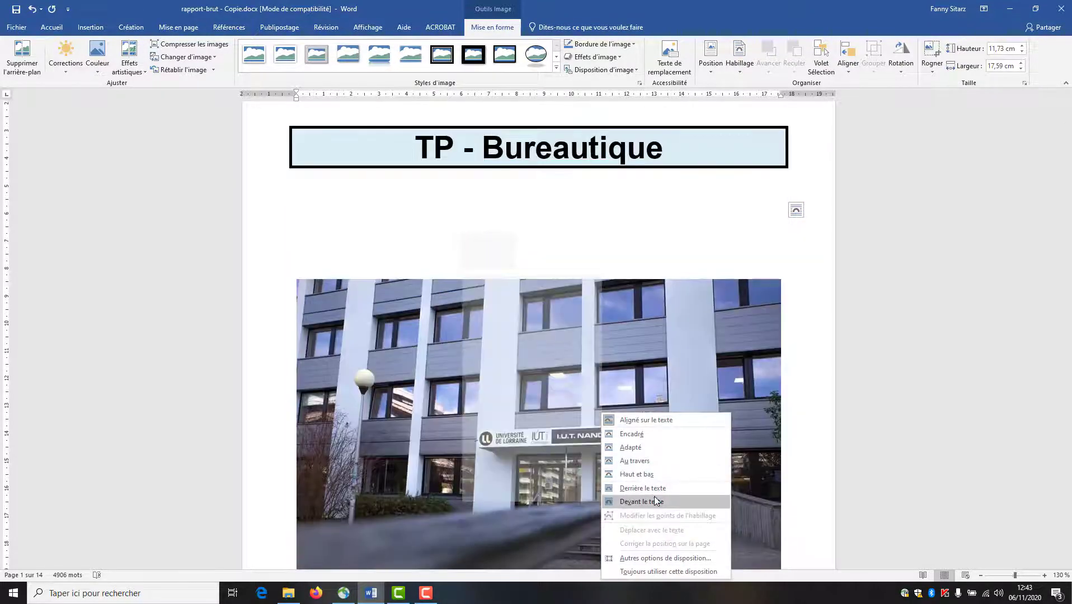
pyautogui.click(655, 502)
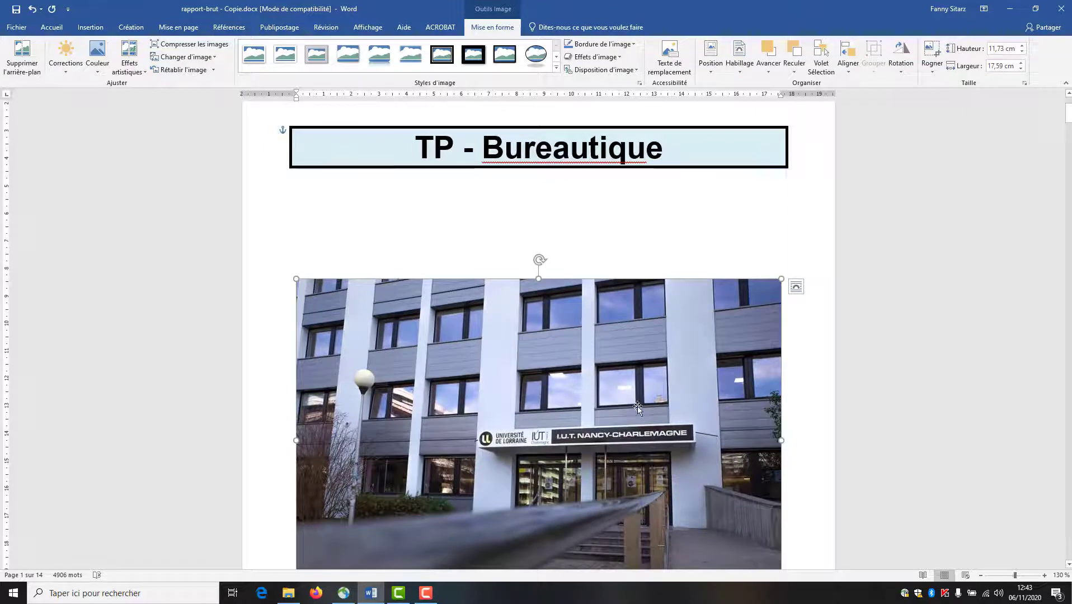
pyautogui.moveTo(620, 358); pyautogui.dragTo(622, 314)
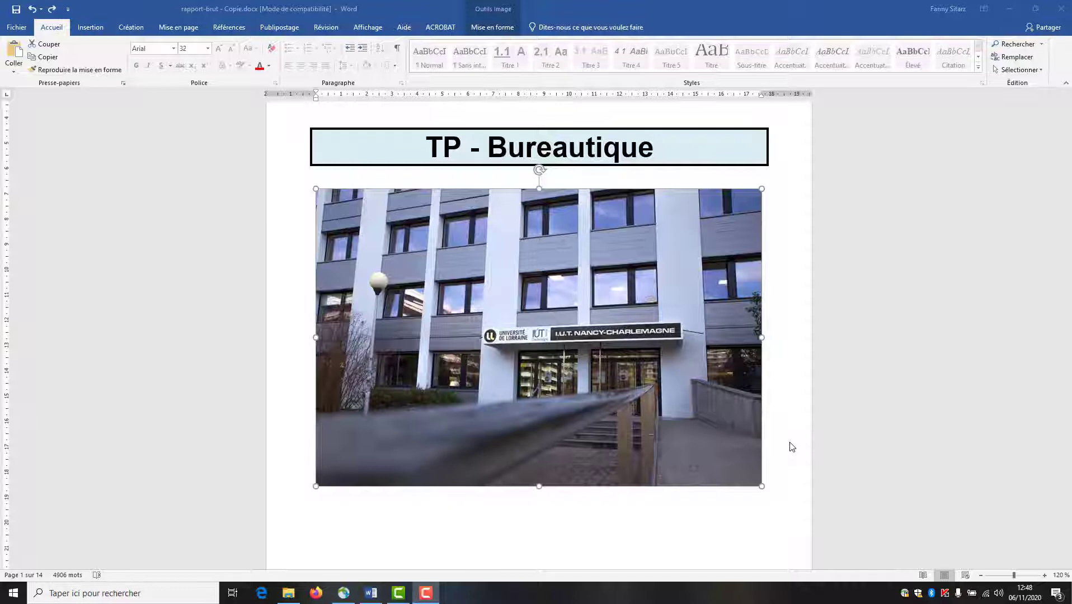
pyautogui.scroll(-2, 791, 446)
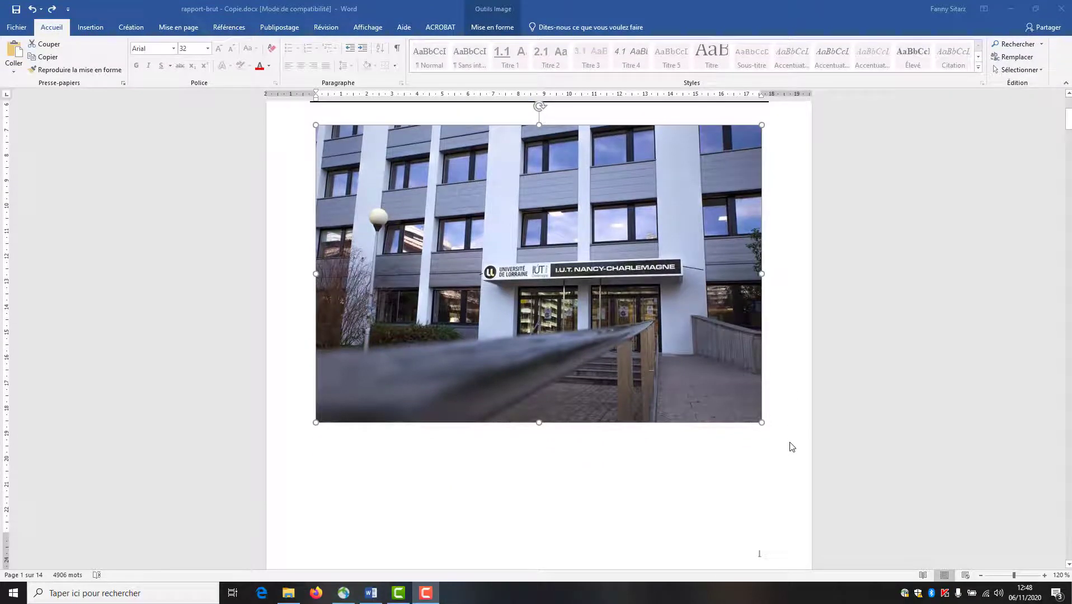
# - Draw a text box below the photo and type the author's name, school, department and class
pyautogui.click(99, 30)
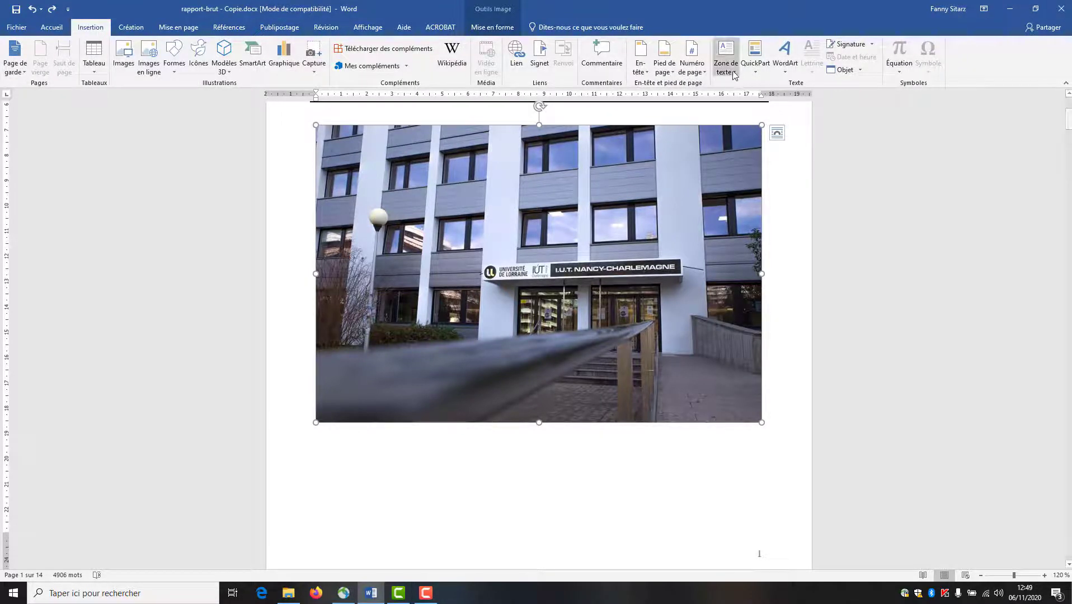
pyautogui.click(732, 72)
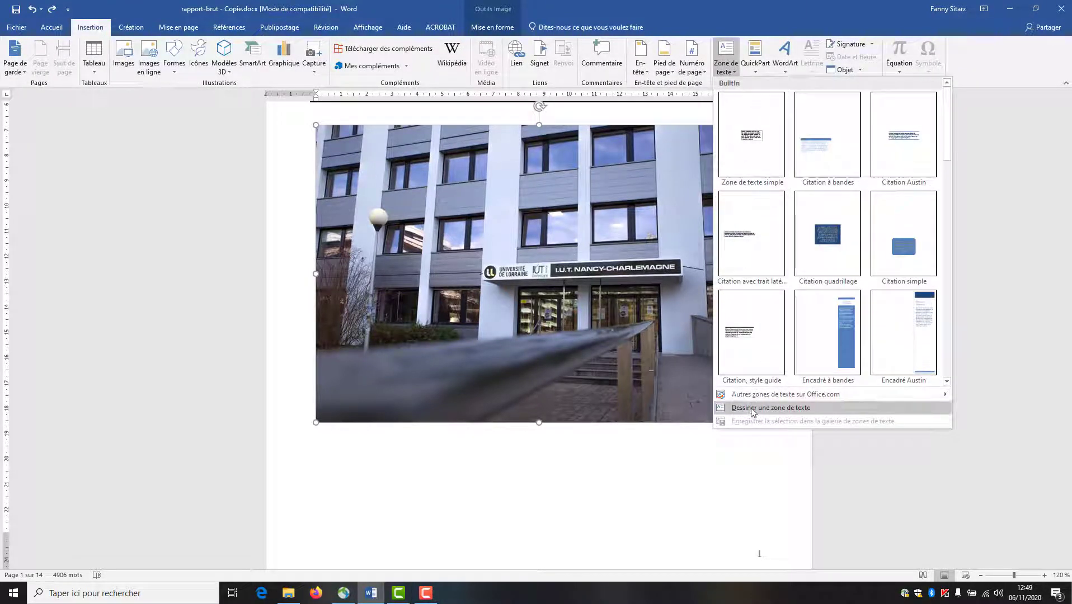
pyautogui.click(752, 410)
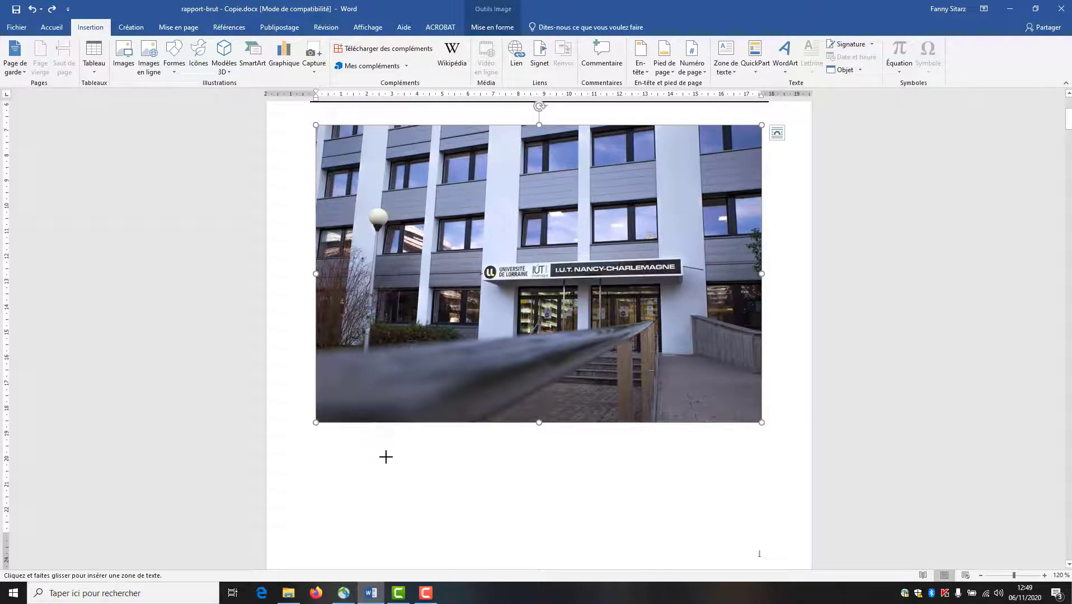
pyautogui.moveTo(367, 446); pyautogui.dragTo(685, 548)
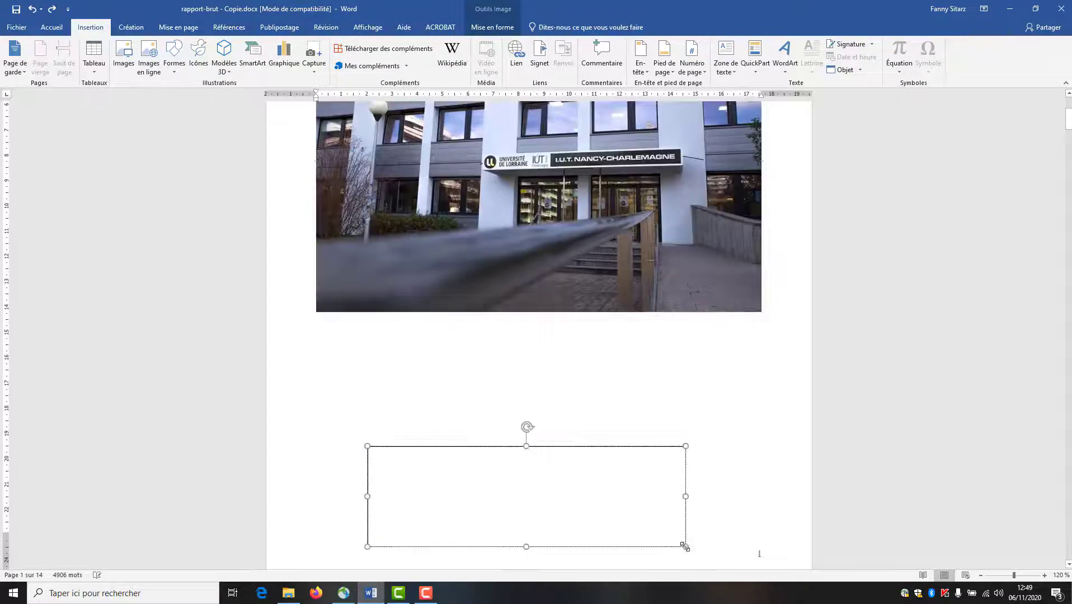
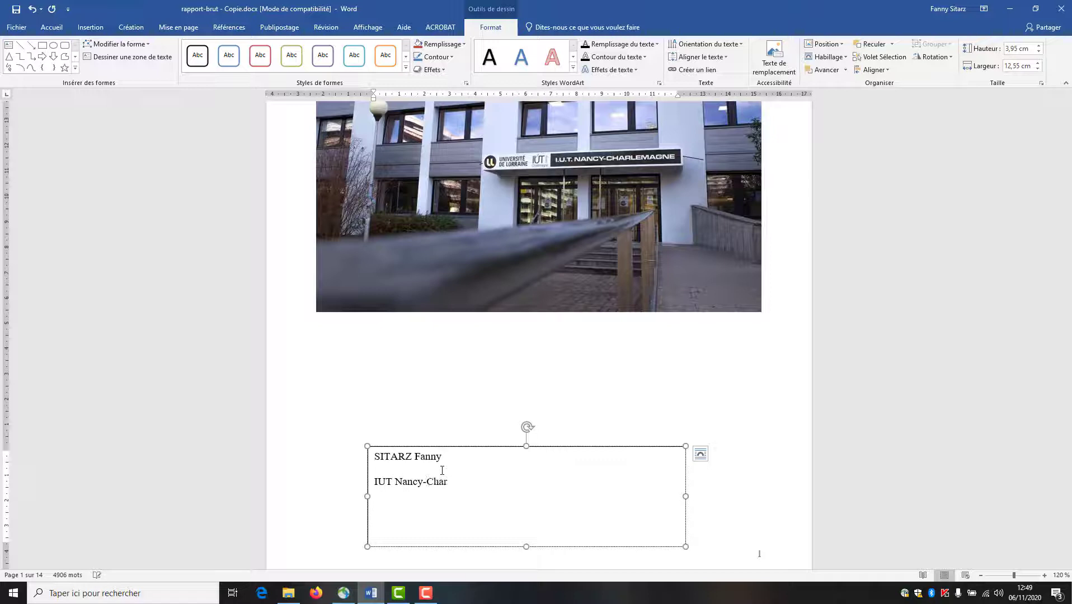
pyautogui.write('emagne')
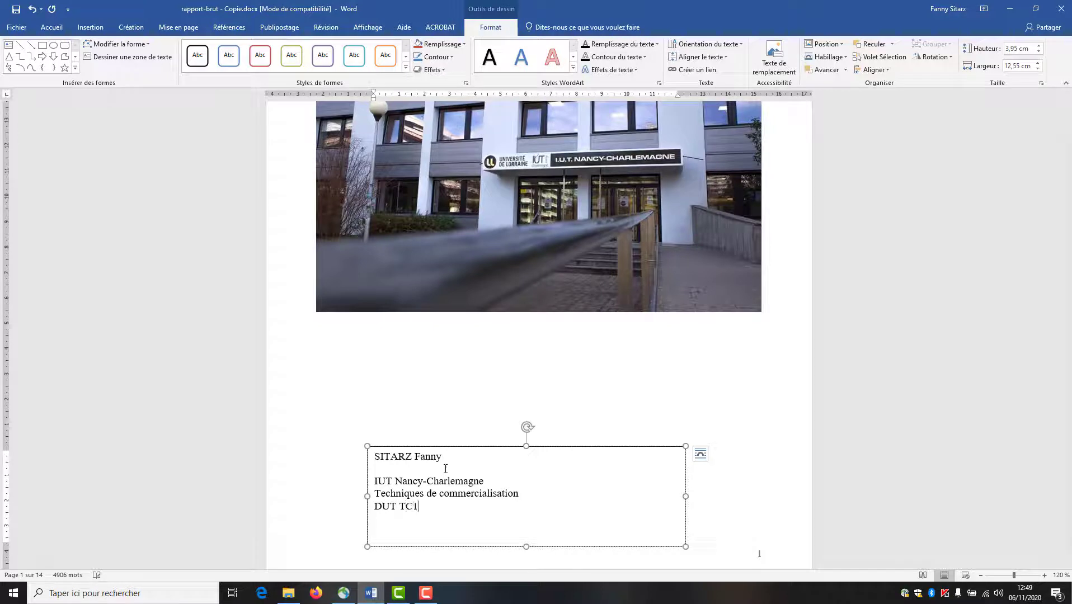
# - Format the author's name line as bold 20 pt Arial, centred
pyautogui.tripleClick(432, 461)
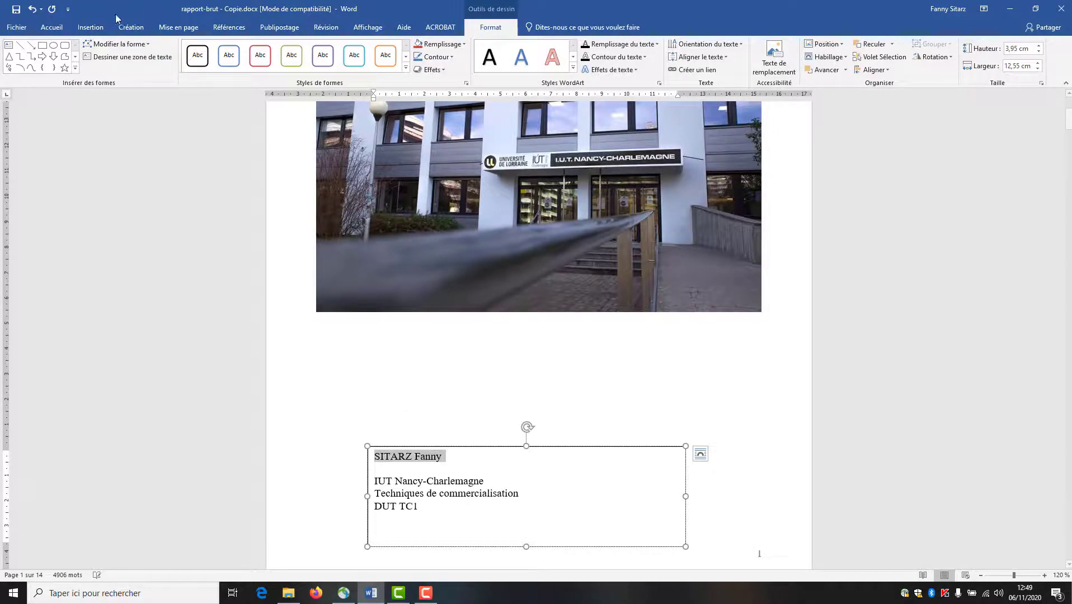
pyautogui.click(54, 30)
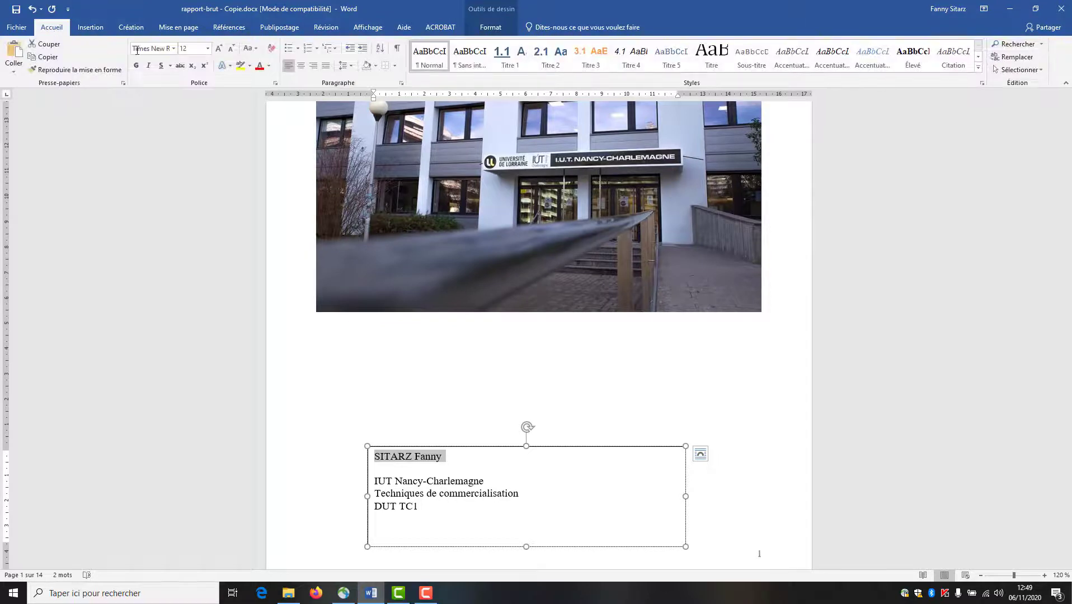
pyautogui.click(174, 49)
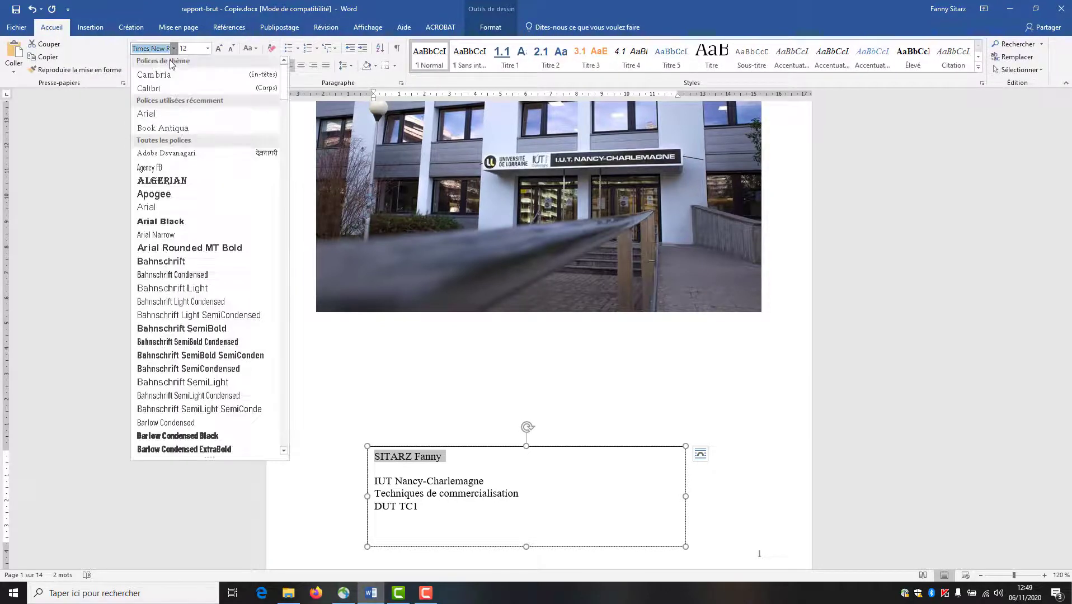
pyautogui.click(157, 115)
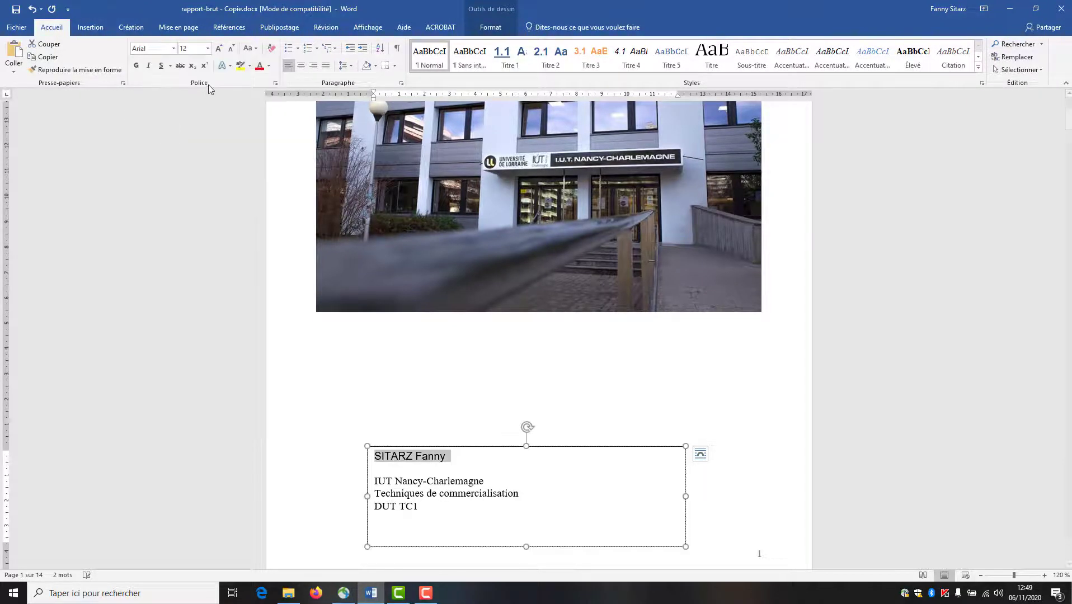
pyautogui.click(137, 66)
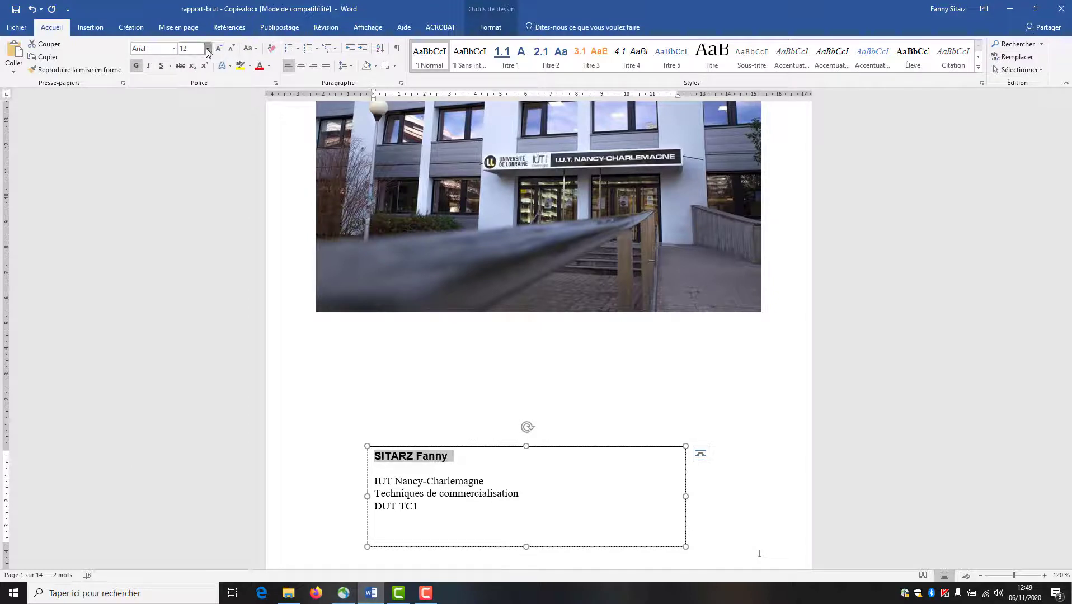
pyautogui.click(208, 49)
pyautogui.click(193, 147)
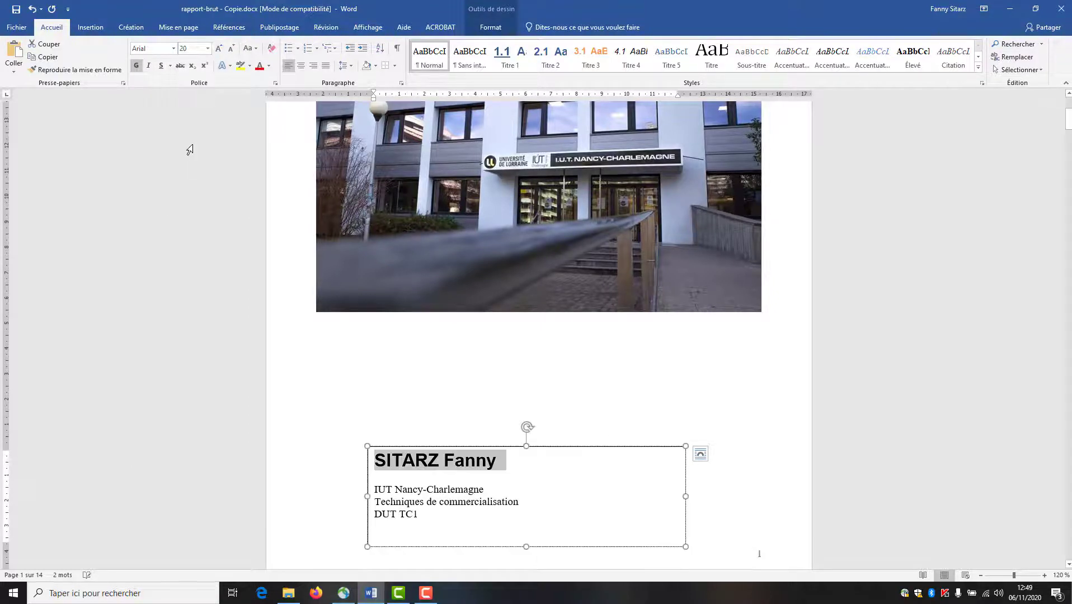
pyautogui.click(301, 66)
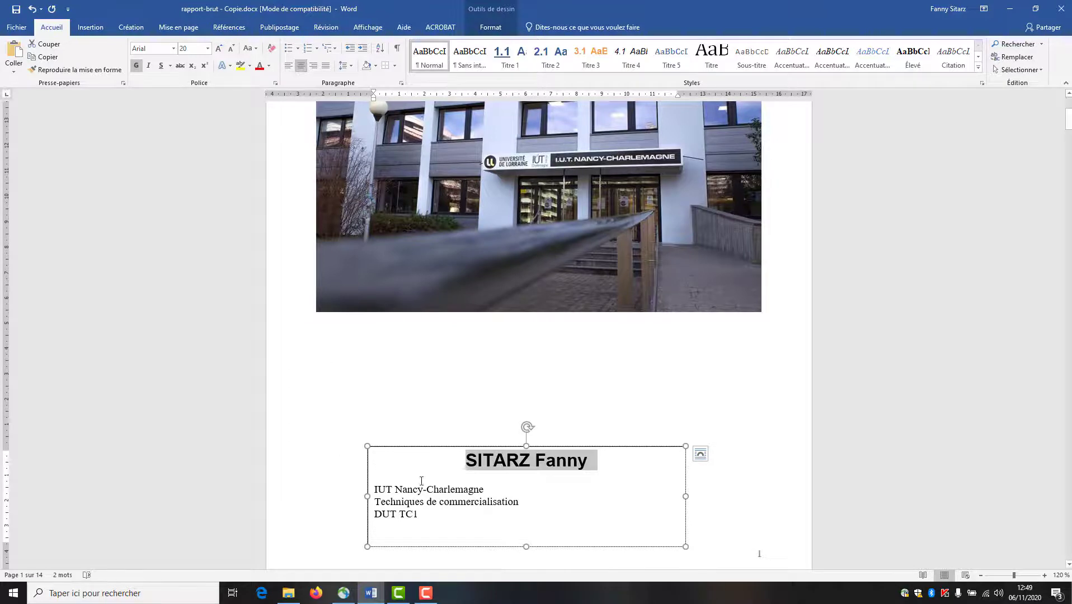
# - Set the three lines below the name to 20 pt Arial, centred
pyautogui.moveTo(423, 538); pyautogui.dragTo(384, 485)
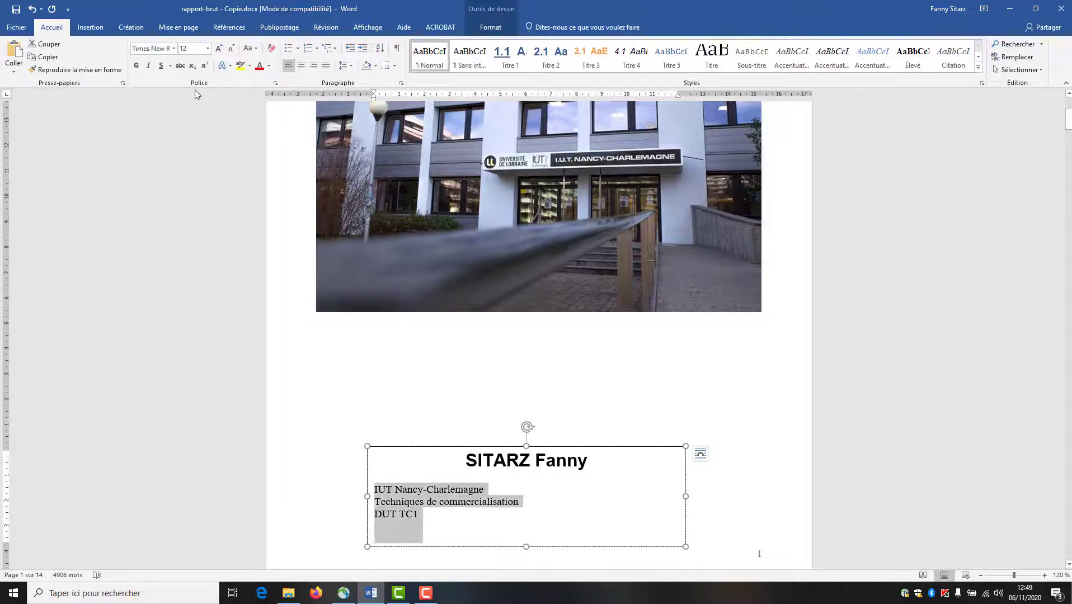
pyautogui.click(174, 49)
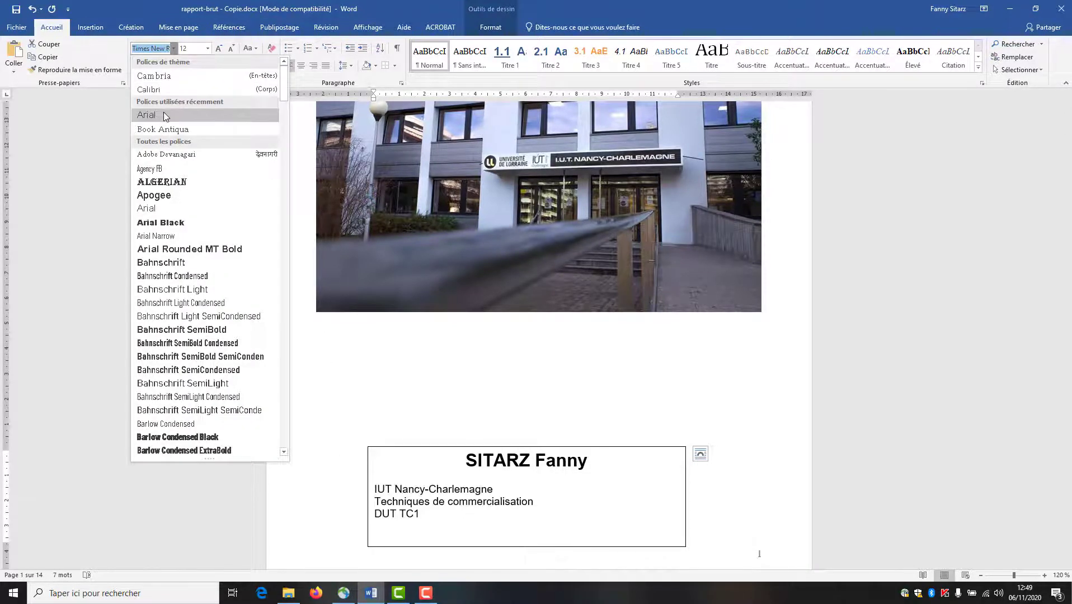
pyautogui.click(164, 114)
pyautogui.click(301, 67)
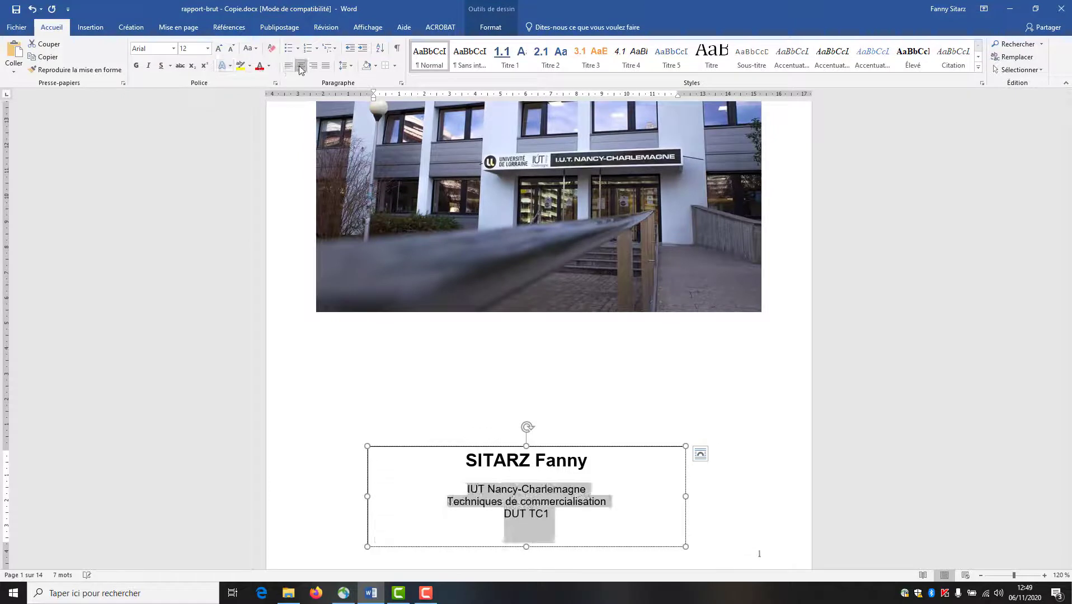
pyautogui.click(207, 48)
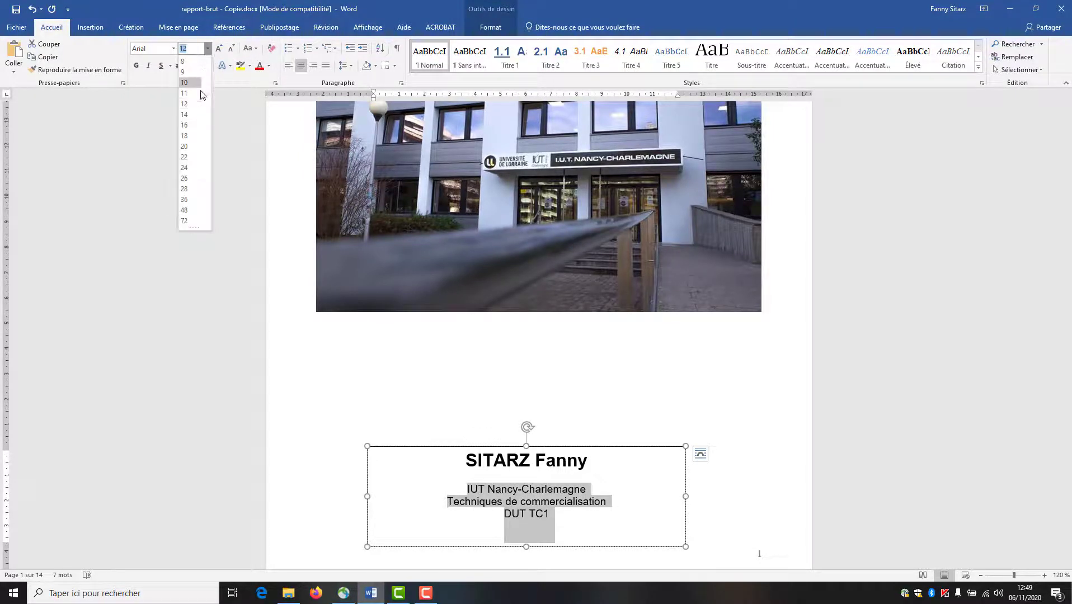
pyautogui.click(190, 146)
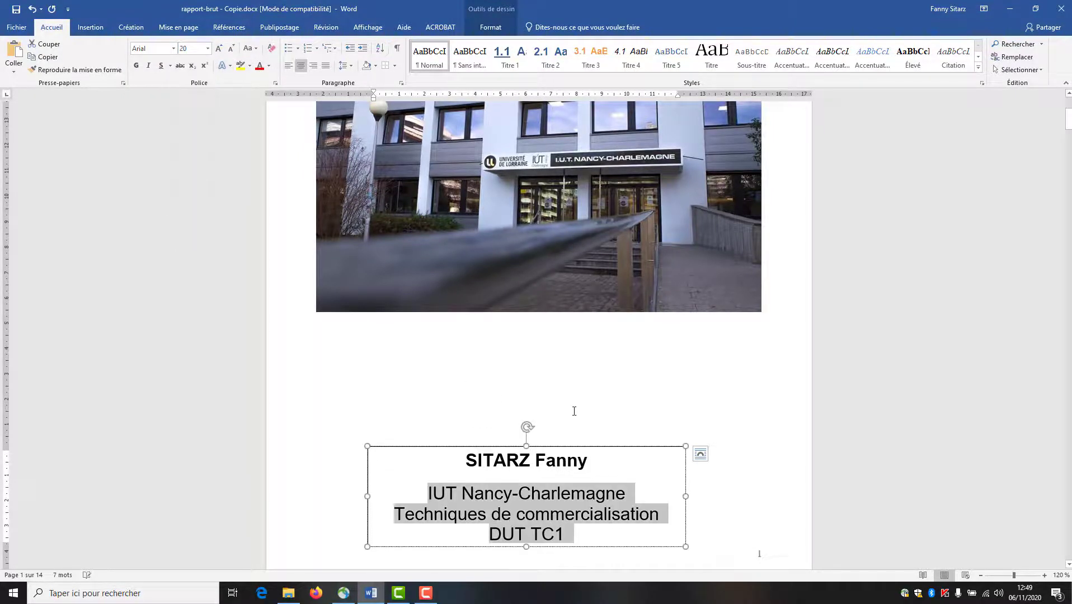
pyautogui.click(611, 474)
# - Move the author text box up, closer to the photo
pyautogui.moveTo(596, 449); pyautogui.dragTo(611, 389)
pyautogui.scroll(4, 669, 372)
pyautogui.keyDown('ctrl'); pyautogui.scroll(-2, 669, 372); pyautogui.keyUp('ctrl')
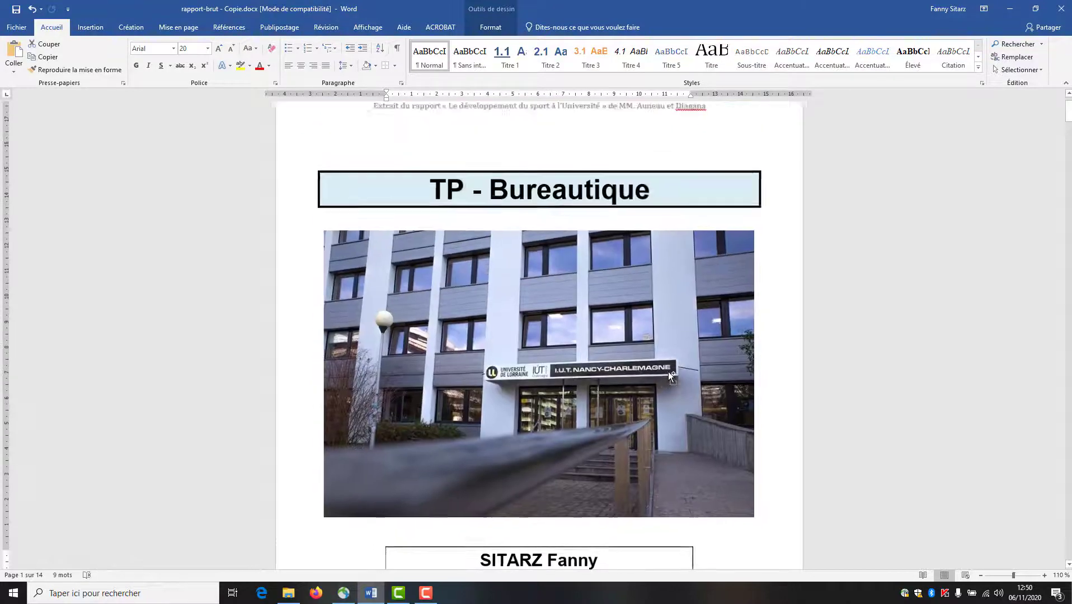
pyautogui.scroll(-2, 480, 414)
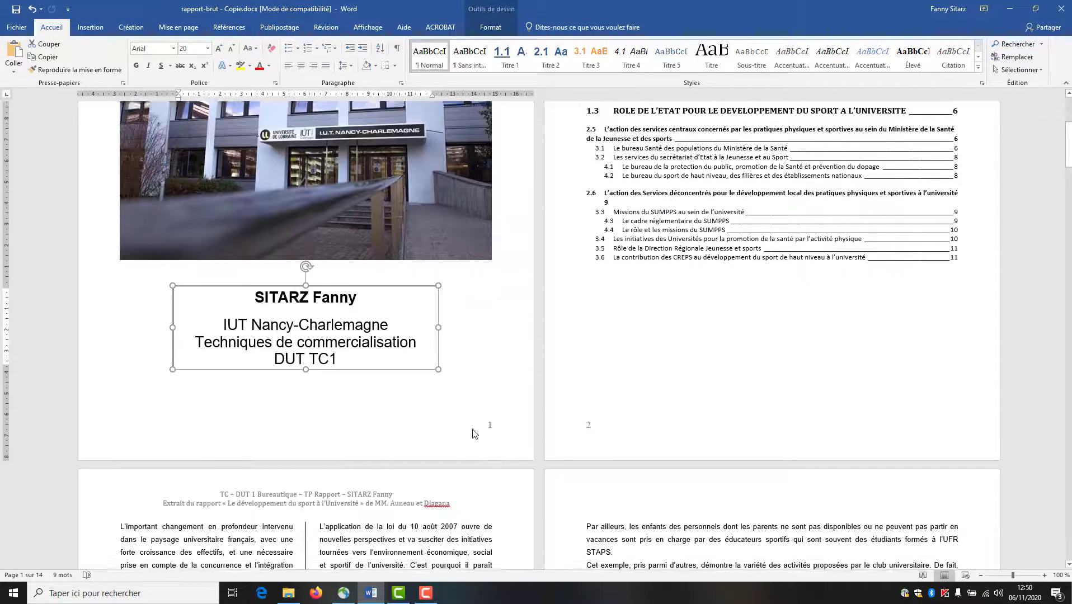
pyautogui.scroll(4, 471, 430)
pyautogui.scroll(-3, 470, 430)
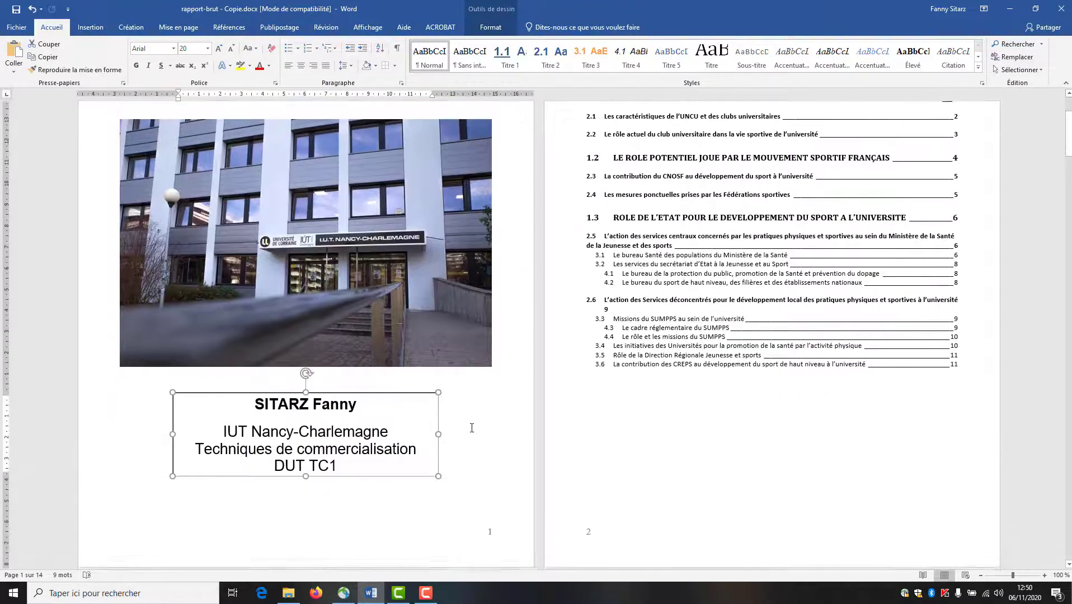
pyautogui.click(402, 428)
pyautogui.click(217, 411)
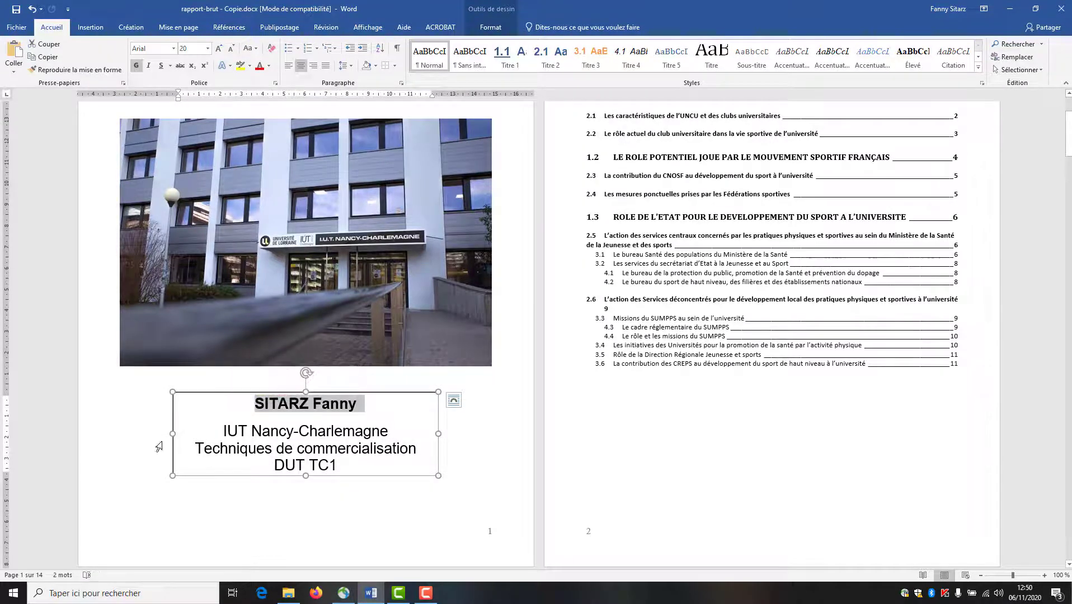
pyautogui.click(452, 476)
pyautogui.click(207, 452)
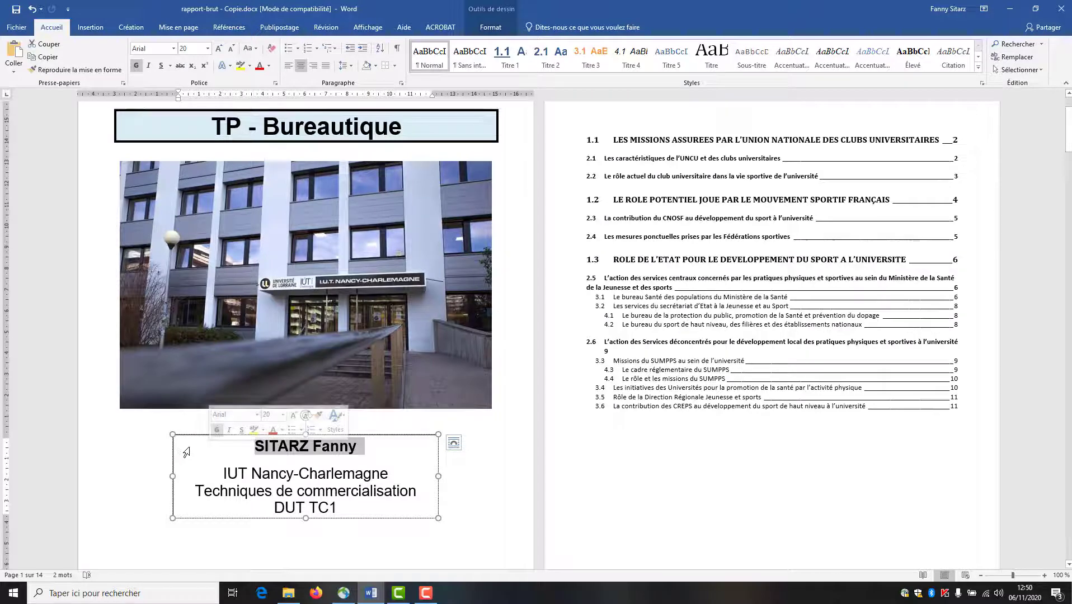
# - Set the author text box outline to Sans contour so it shows no border
pyautogui.click(504, 31)
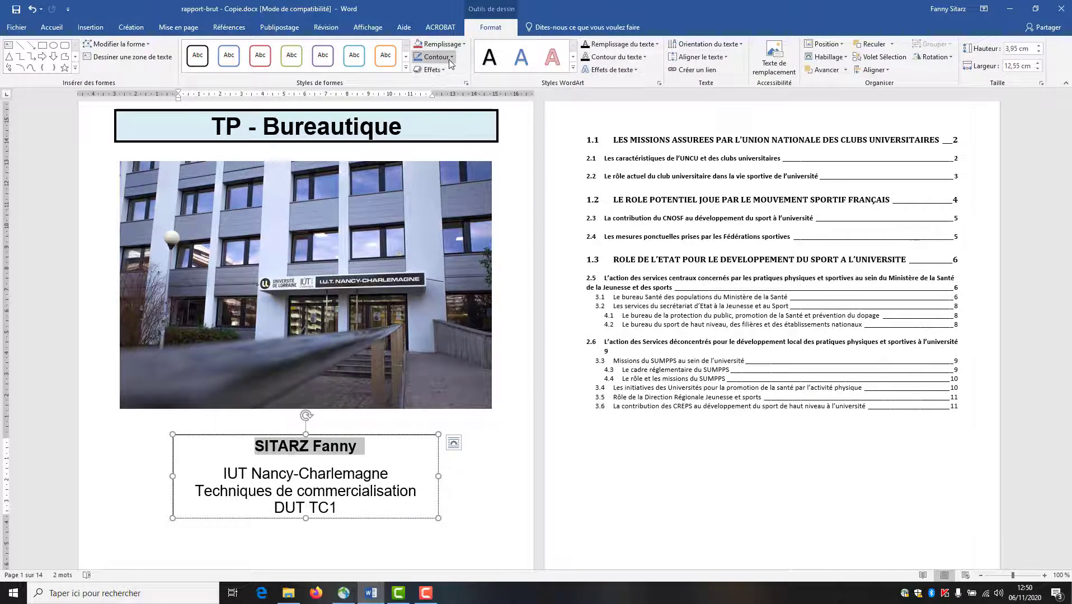
pyautogui.click(451, 58)
pyautogui.click(432, 160)
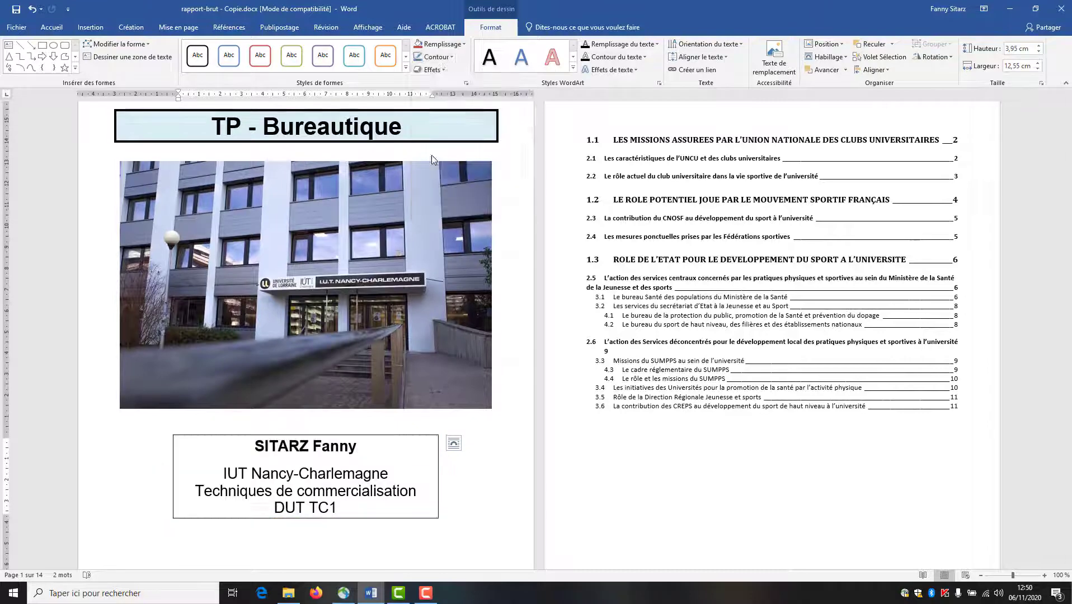
pyautogui.click(488, 500)
pyautogui.scroll(-4, 468, 497)
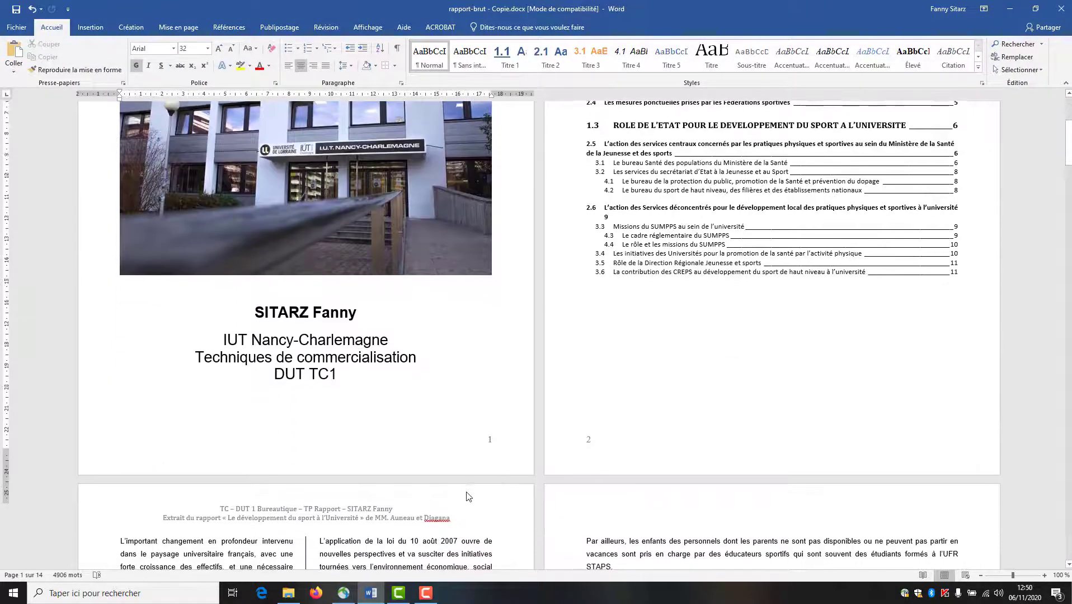
pyautogui.scroll(4, 469, 496)
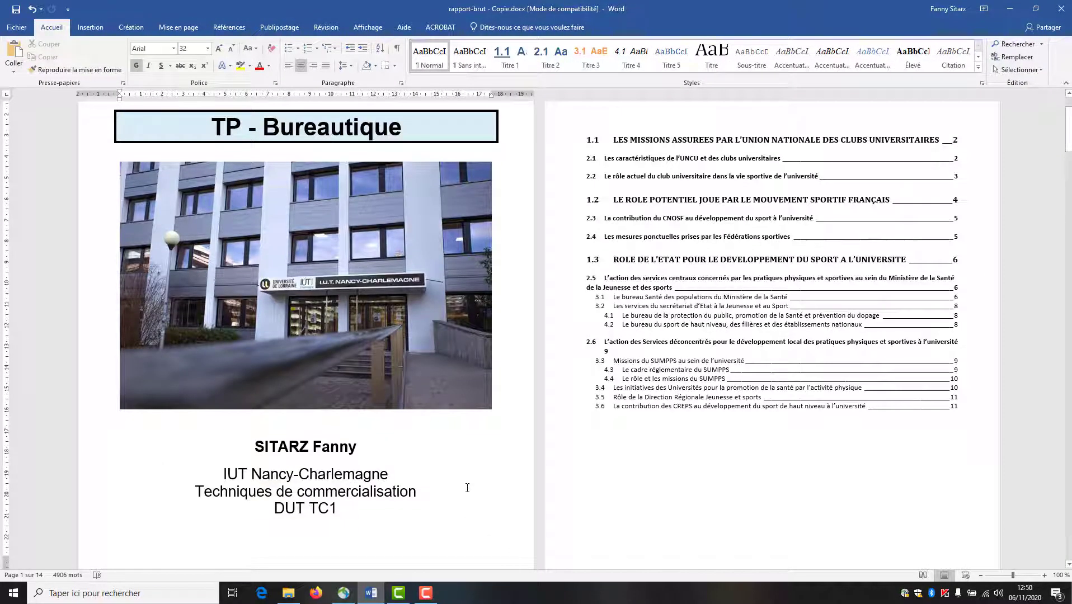
pyautogui.scroll(2, 467, 488)
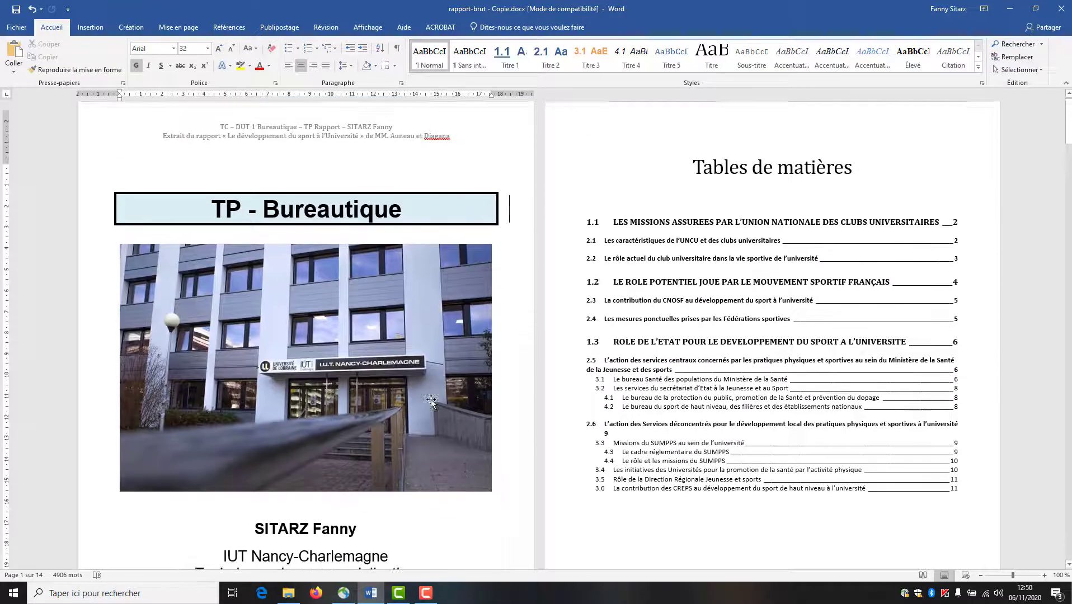
pyautogui.scroll(-6, 447, 423)
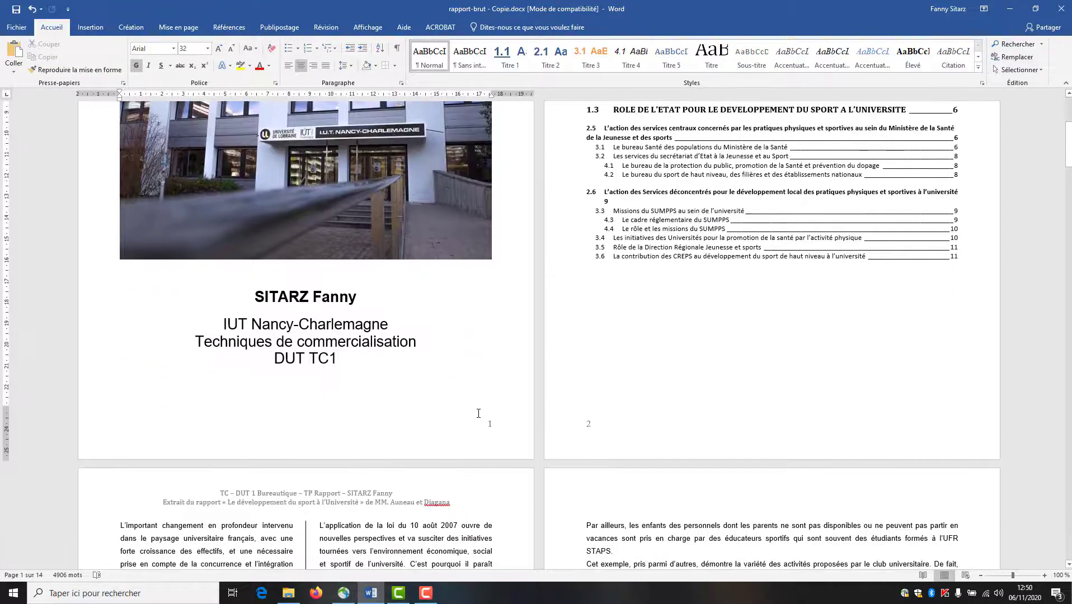
pyautogui.scroll(6, 478, 413)
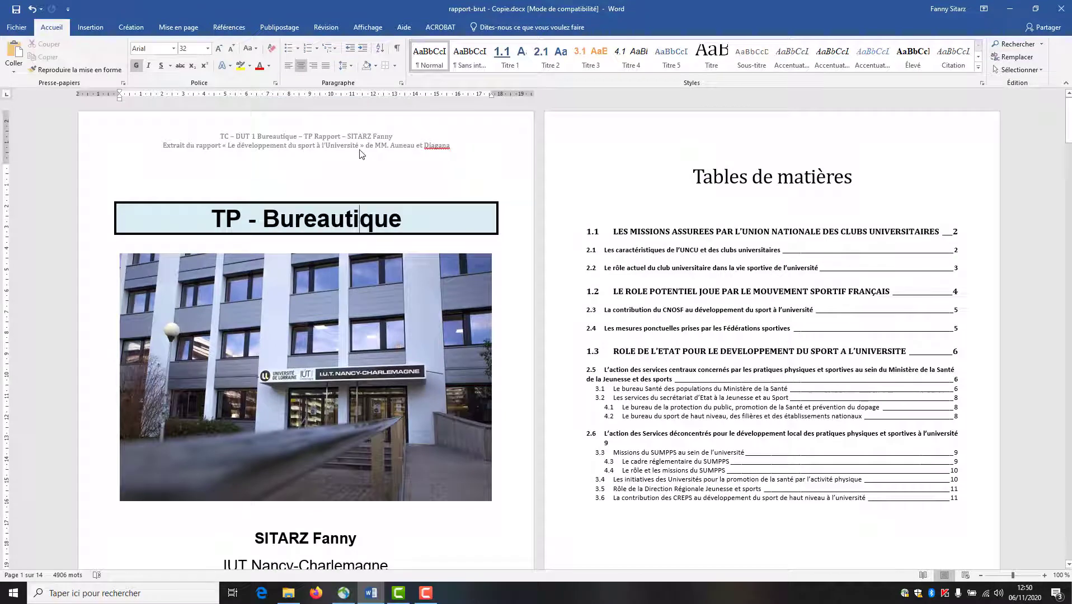
# - Open header editing and enable a different first-page header
pyautogui.doubleClick(409, 141)
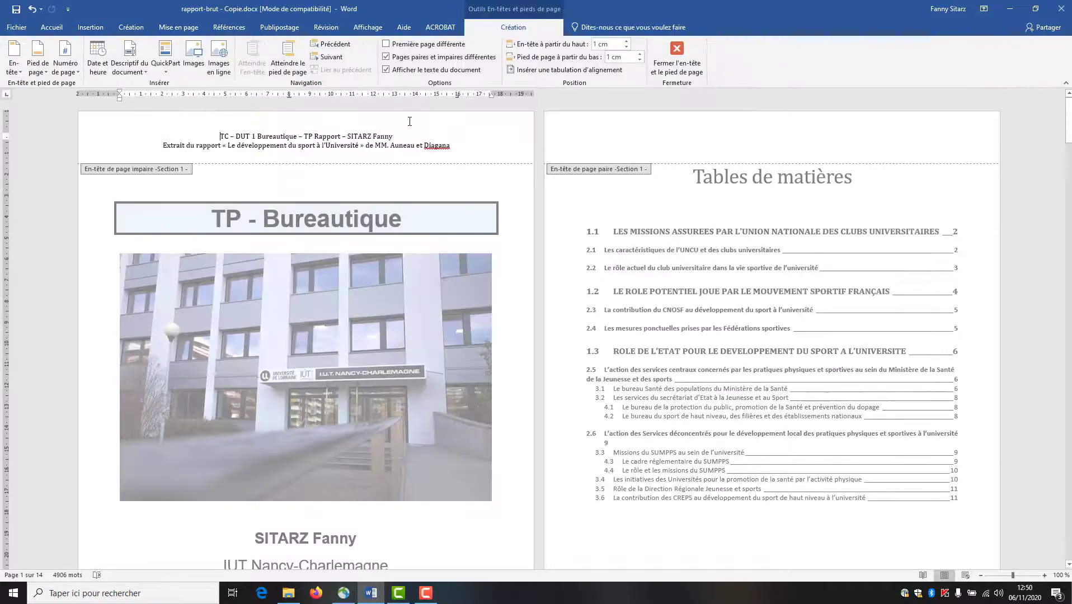
pyautogui.click(417, 47)
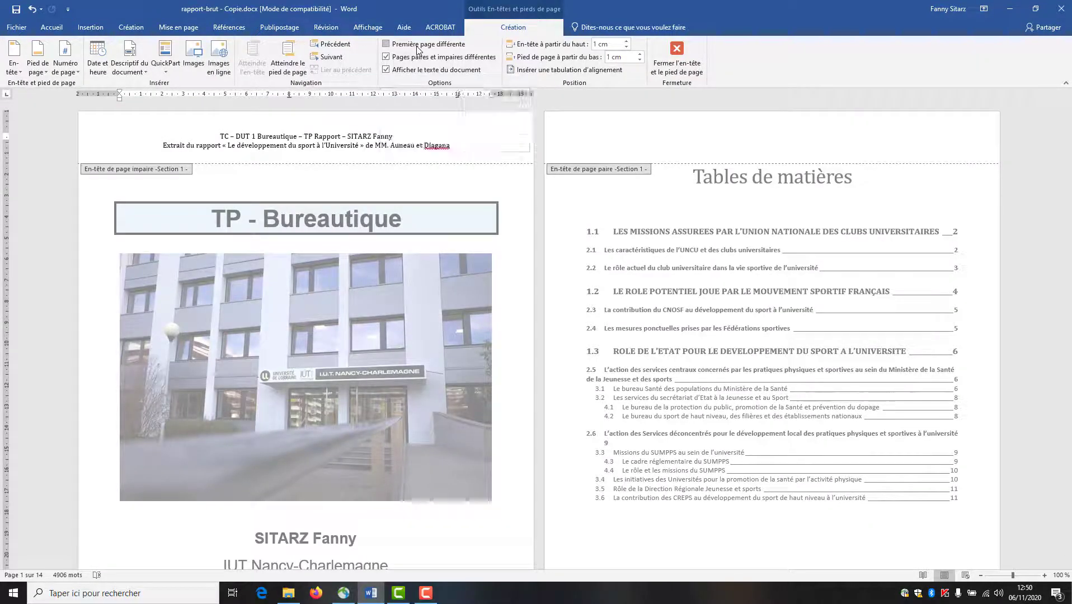
pyautogui.click(386, 46)
pyautogui.click(386, 46)
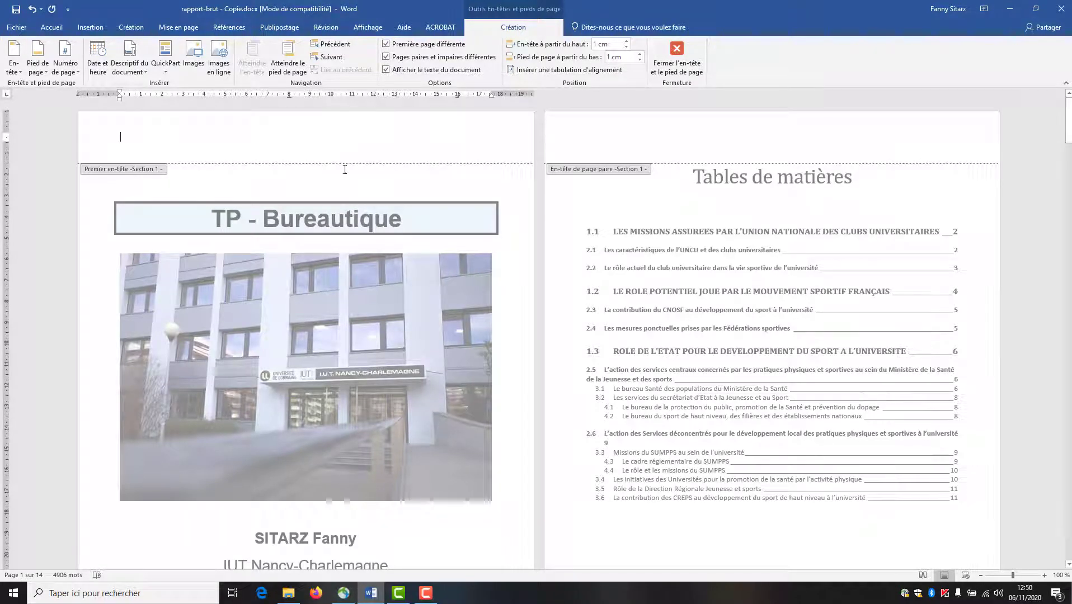
# - Copy the two-line section 2 header and paste it into section 3's even-page header
pyautogui.scroll(-3, 372, 265)
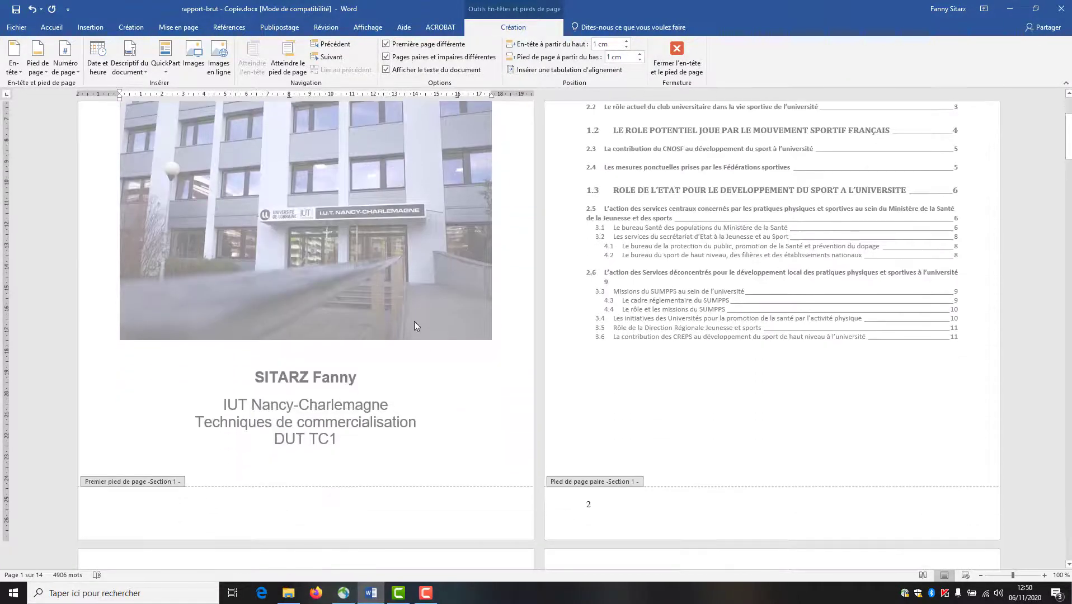
pyautogui.scroll(2, 414, 320)
pyautogui.scroll(-3, 727, 347)
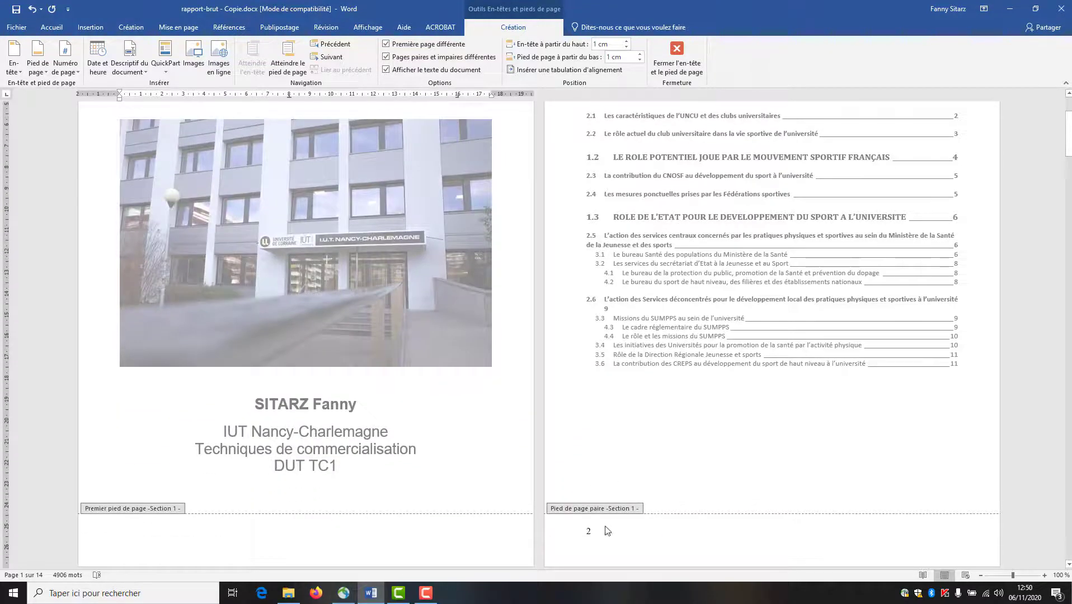
pyautogui.scroll(3, 600, 538)
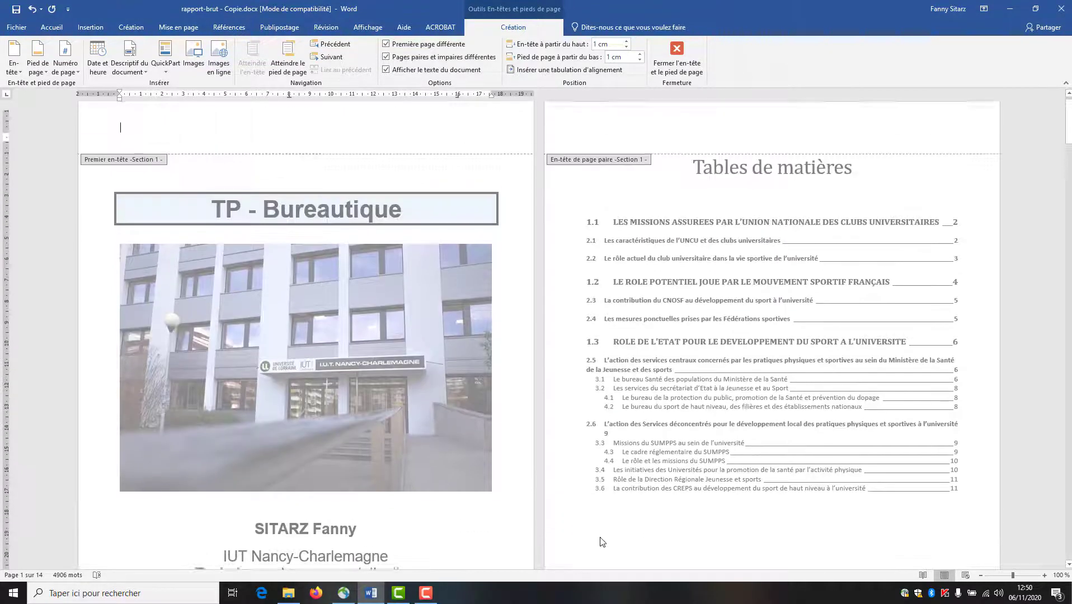
pyautogui.scroll(-5, 738, 355)
pyautogui.scroll(-10, 738, 355)
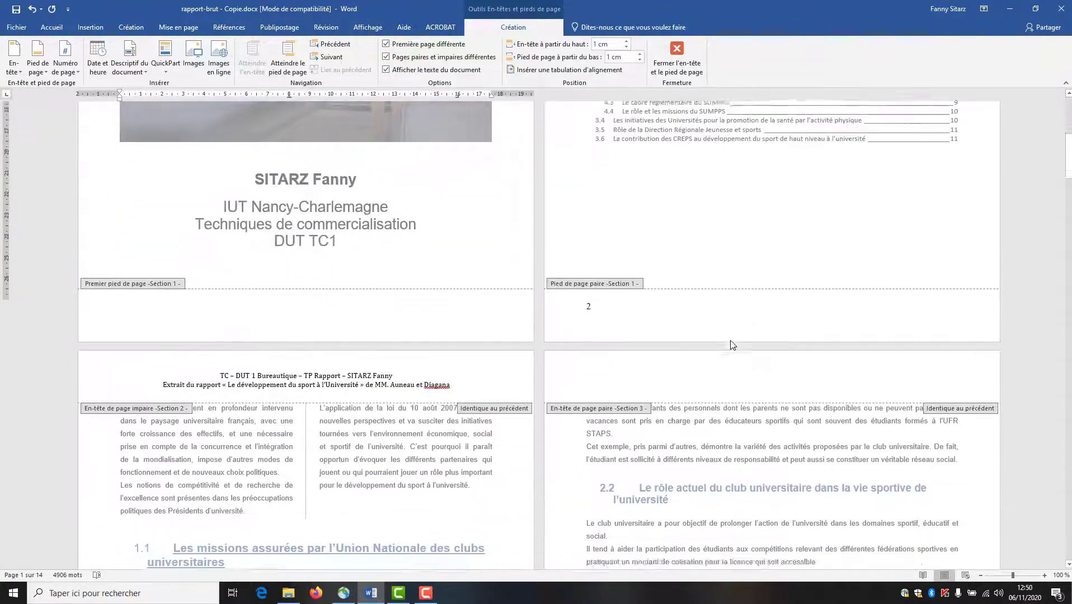
pyautogui.scroll(3, 730, 343)
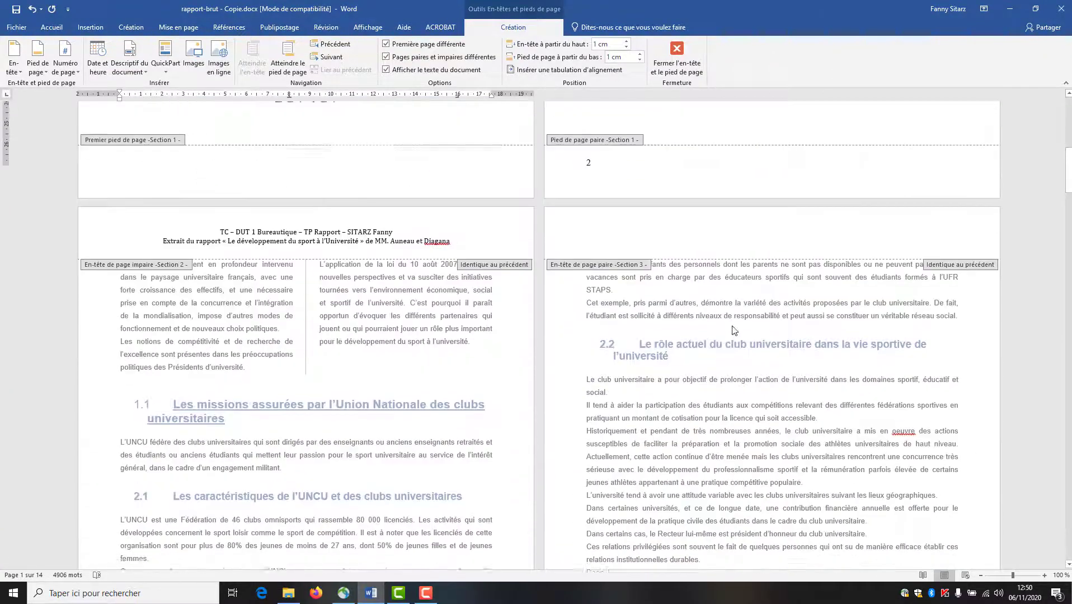
pyautogui.scroll(-8, 375, 377)
pyautogui.scroll(9, 375, 378)
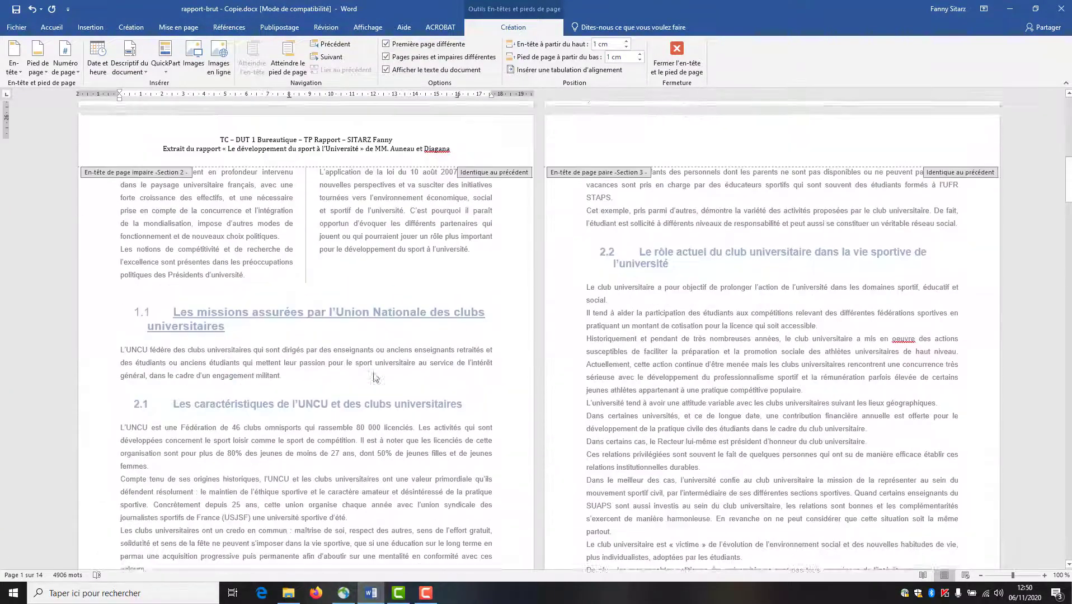
pyautogui.scroll(-20, 376, 328)
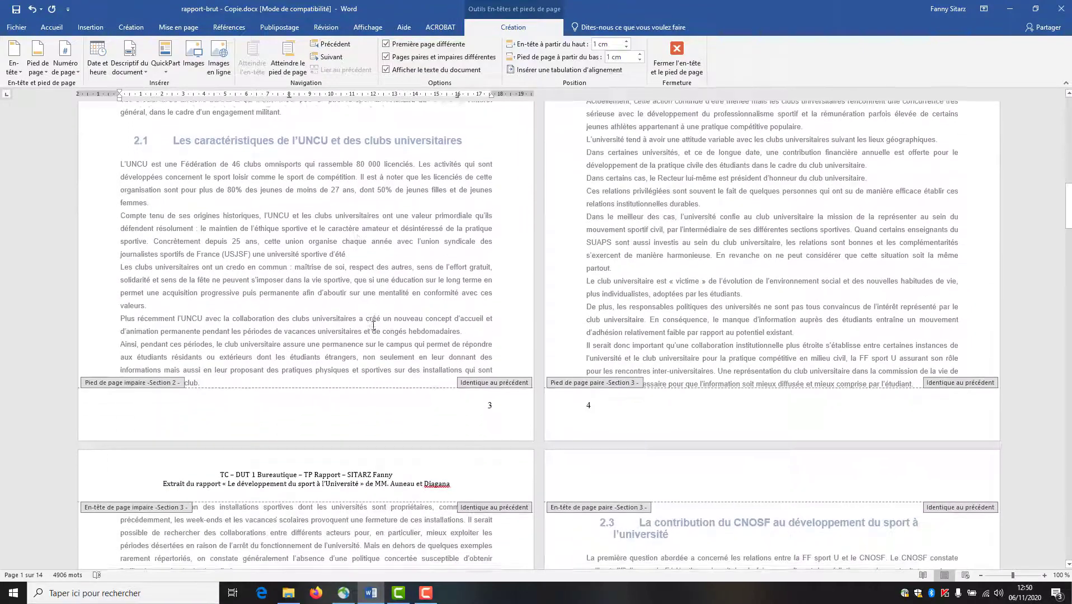
pyautogui.scroll(-4, 375, 328)
pyautogui.scroll(3, 376, 328)
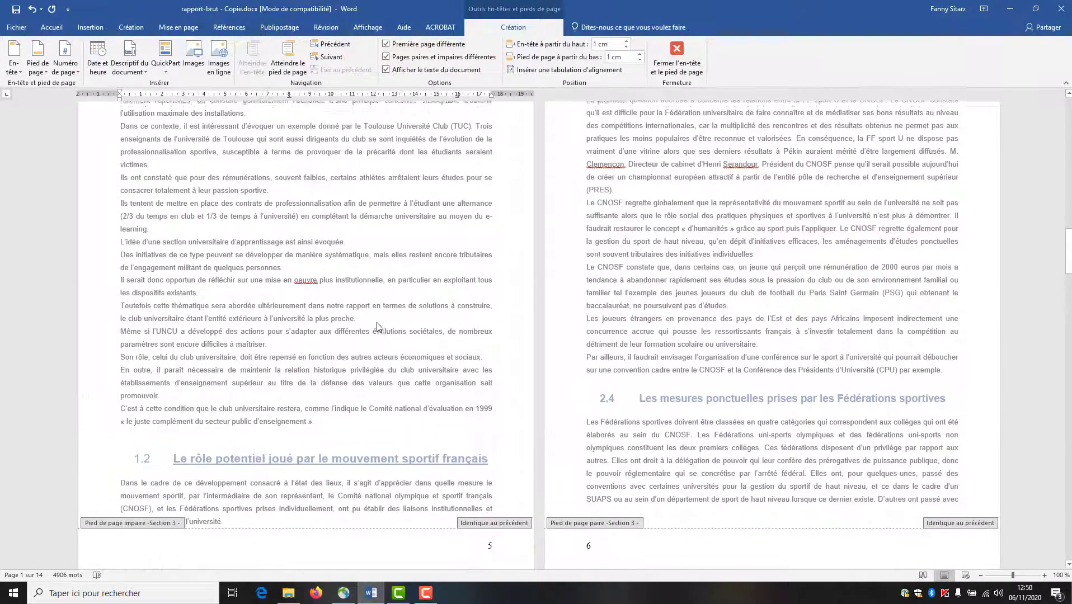
pyautogui.scroll(20, 281, 508)
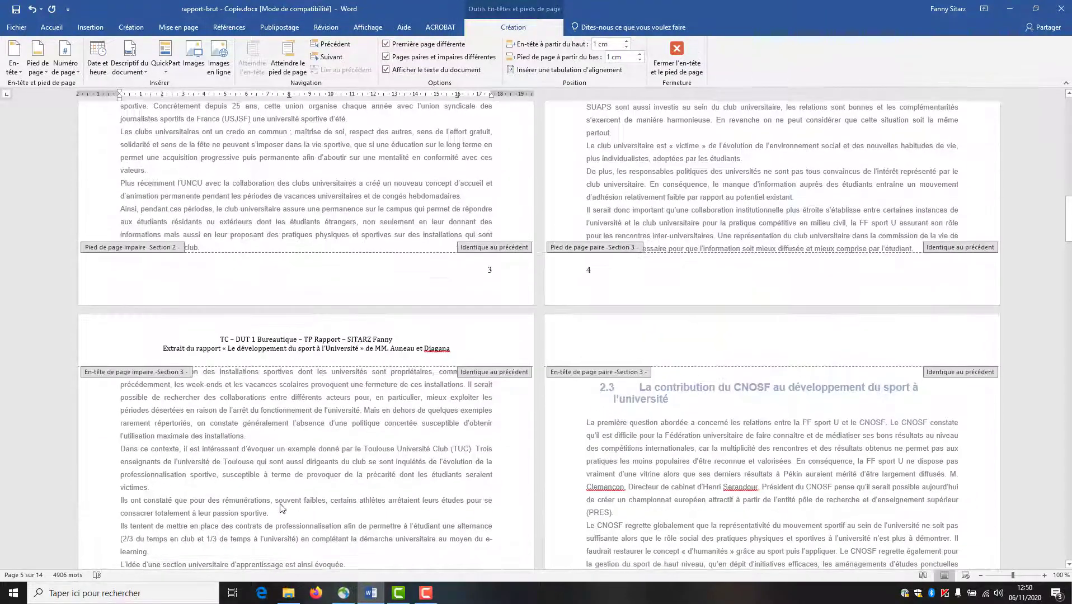
pyautogui.scroll(7, 281, 502)
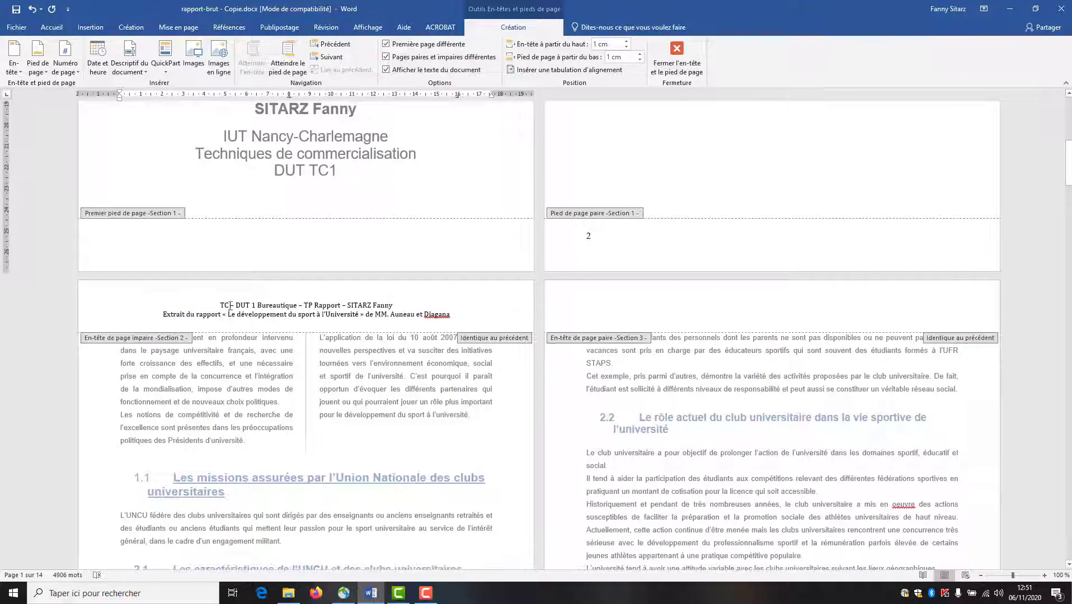
pyautogui.moveTo(262, 307); pyautogui.dragTo(455, 317)
pyautogui.hotkey('ctrl', 'c')
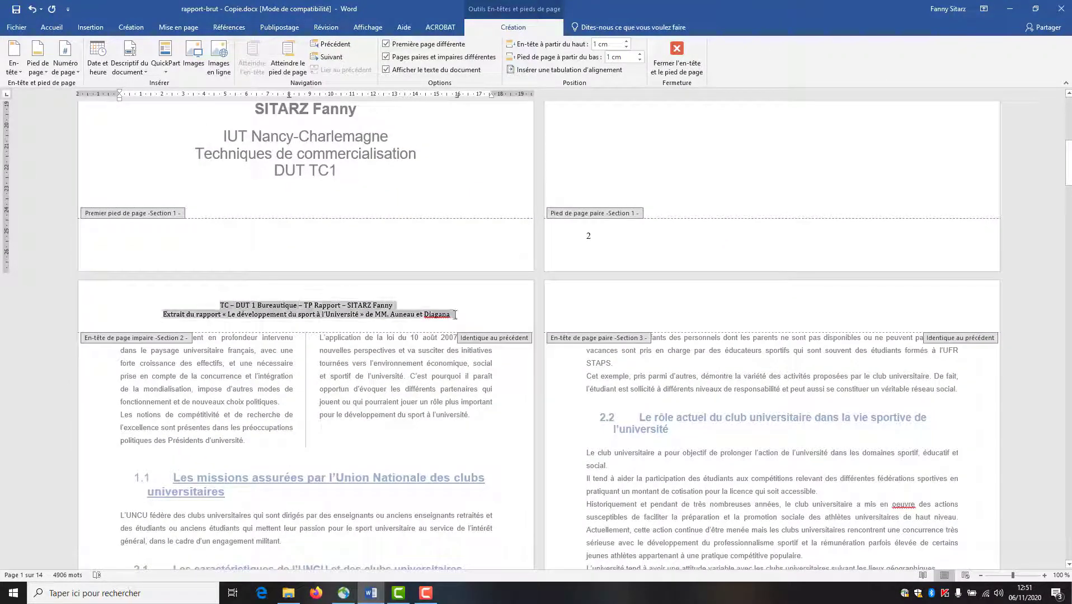
pyautogui.click(668, 311)
pyautogui.hotkey('ctrl', 'v')
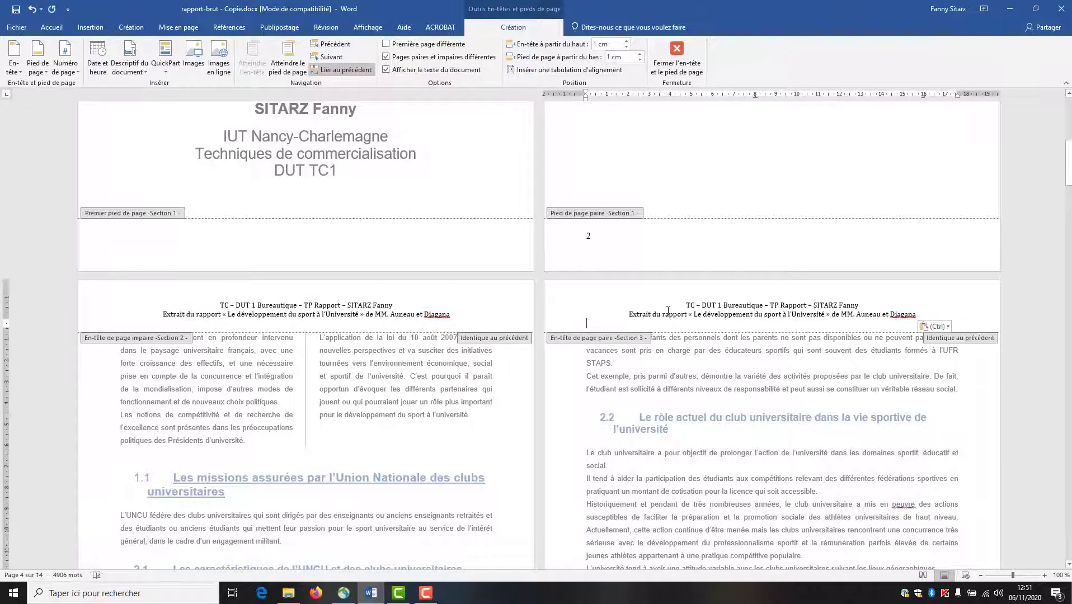
# - Exit header editing, scroll back to the cover page, and click inside the table of contents
pyautogui.doubleClick(617, 413)
pyautogui.scroll(5, 618, 410)
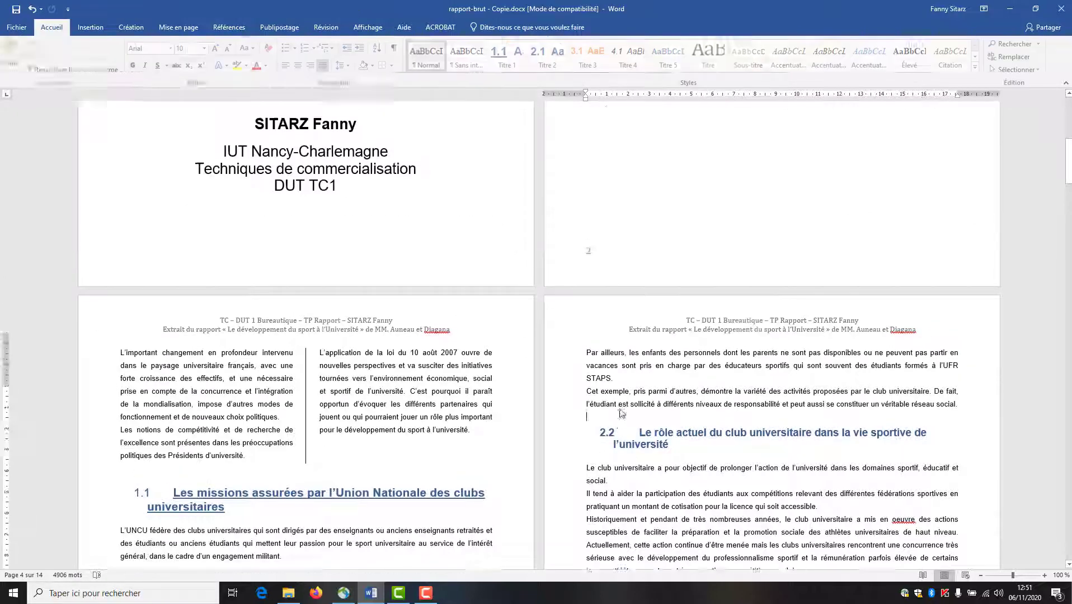
pyautogui.scroll(5, 621, 407)
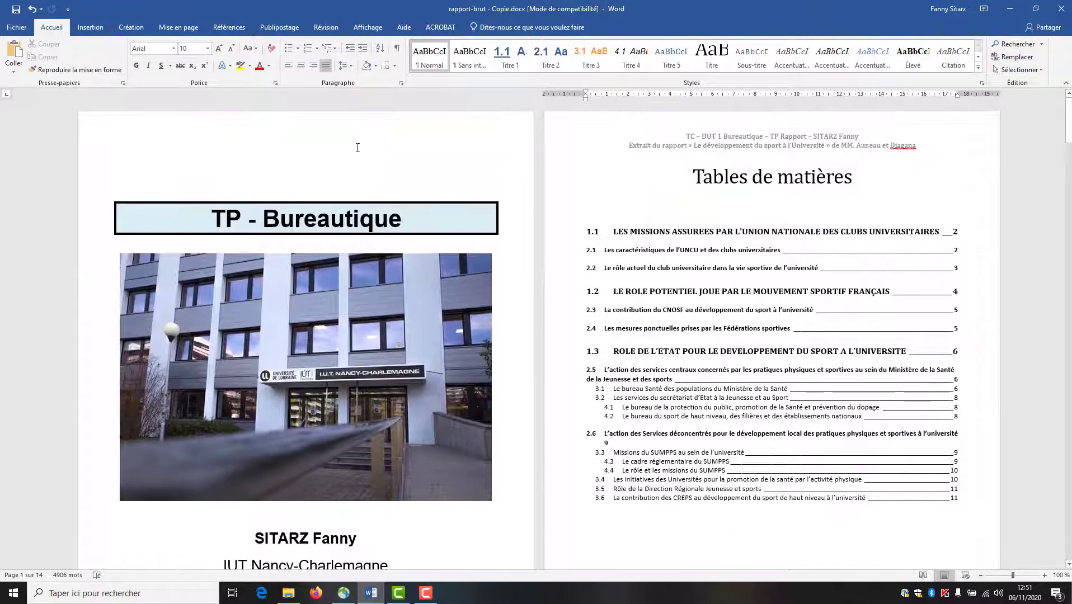
pyautogui.scroll(-18, 541, 436)
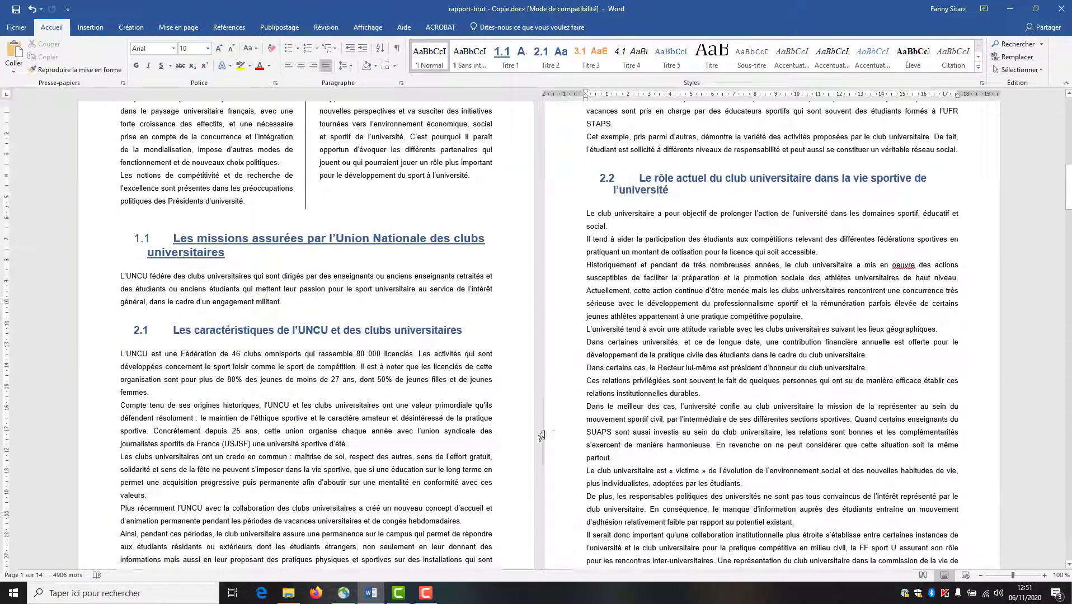
pyautogui.scroll(-15, 542, 436)
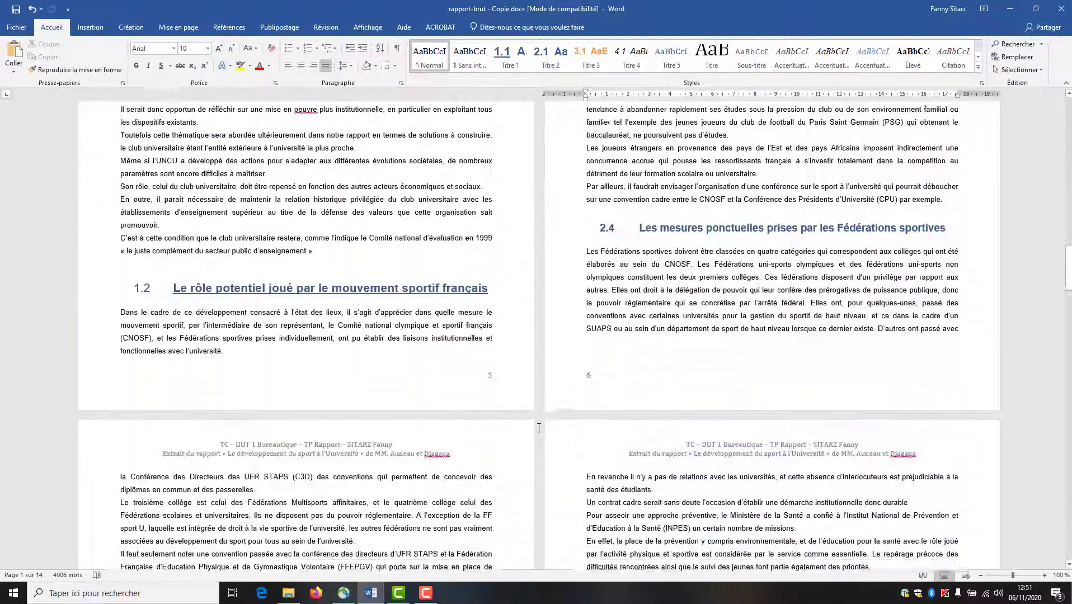
pyautogui.scroll(-8, 539, 428)
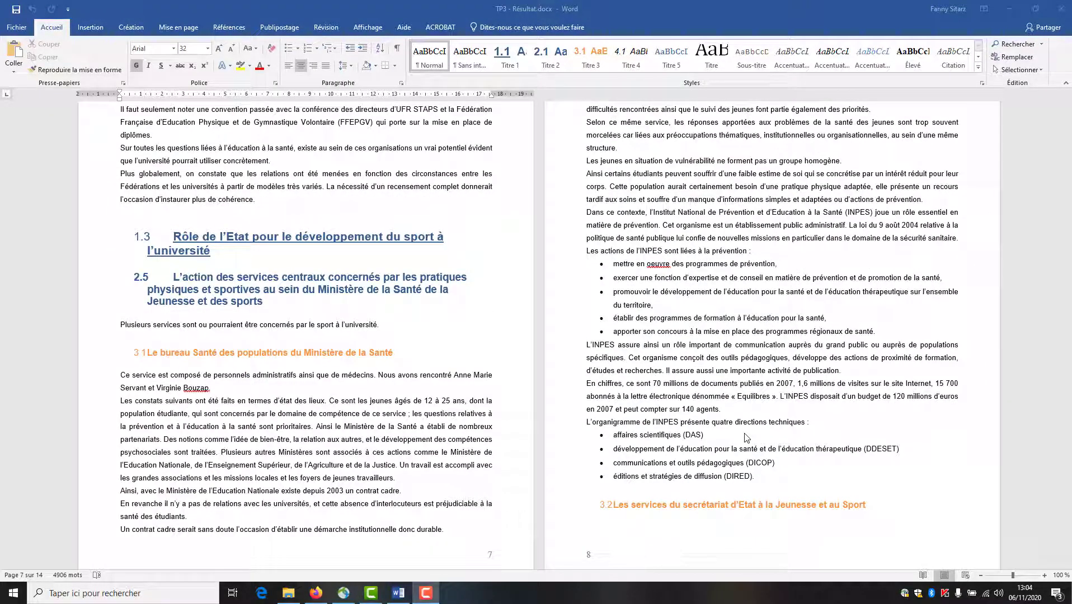
pyautogui.scroll(10, 746, 428)
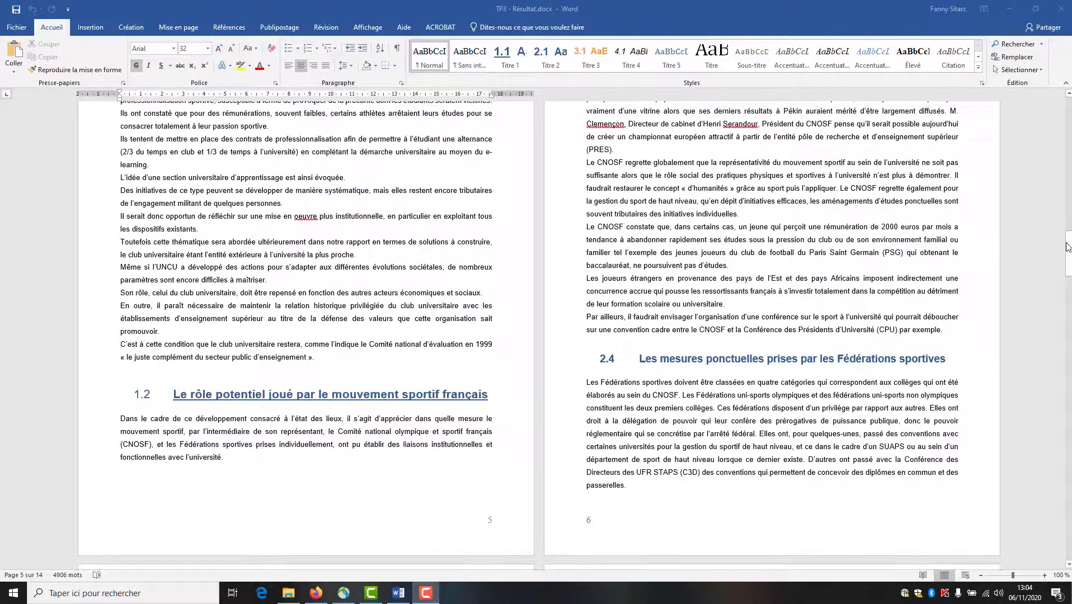
pyautogui.moveTo(1068, 247); pyautogui.dragTo(1068, 109)
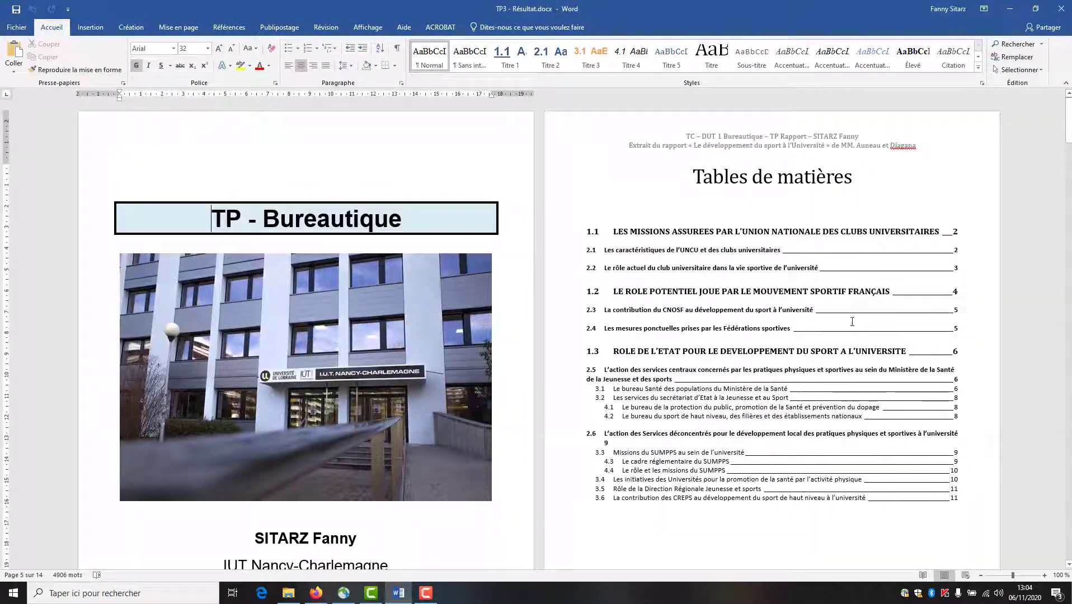
pyautogui.click(776, 315)
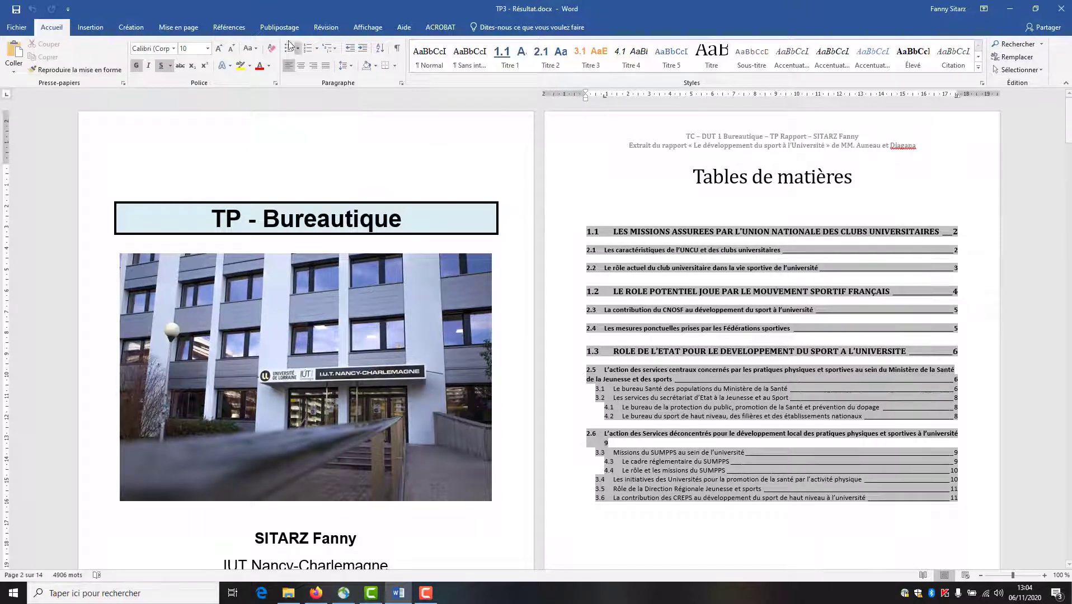
# - Update the entire table of contents so section 1.1 now lists page 3
pyautogui.click(229, 28)
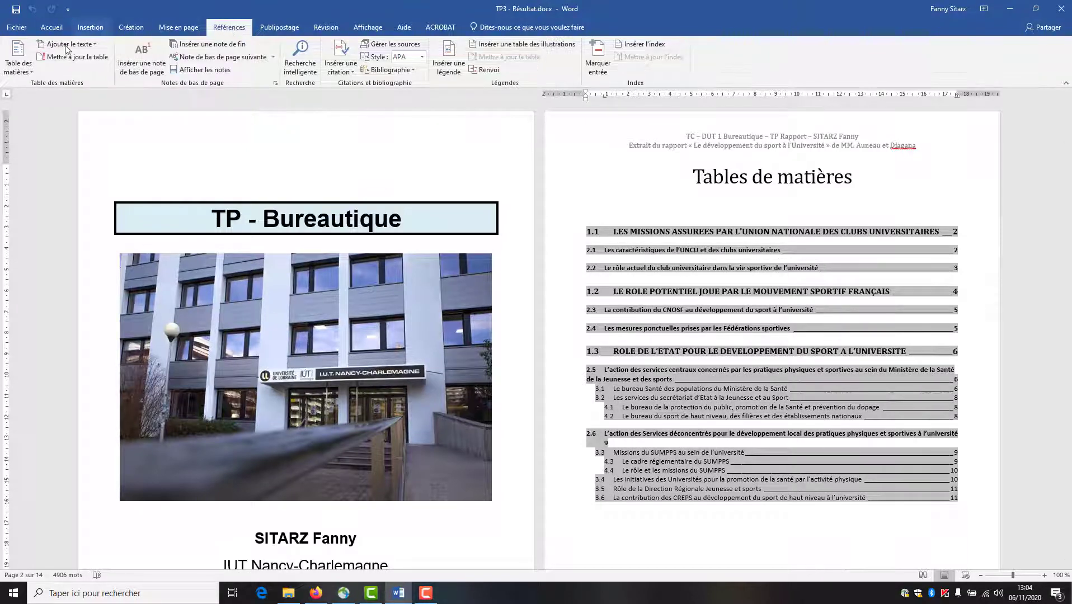
pyautogui.click(23, 70)
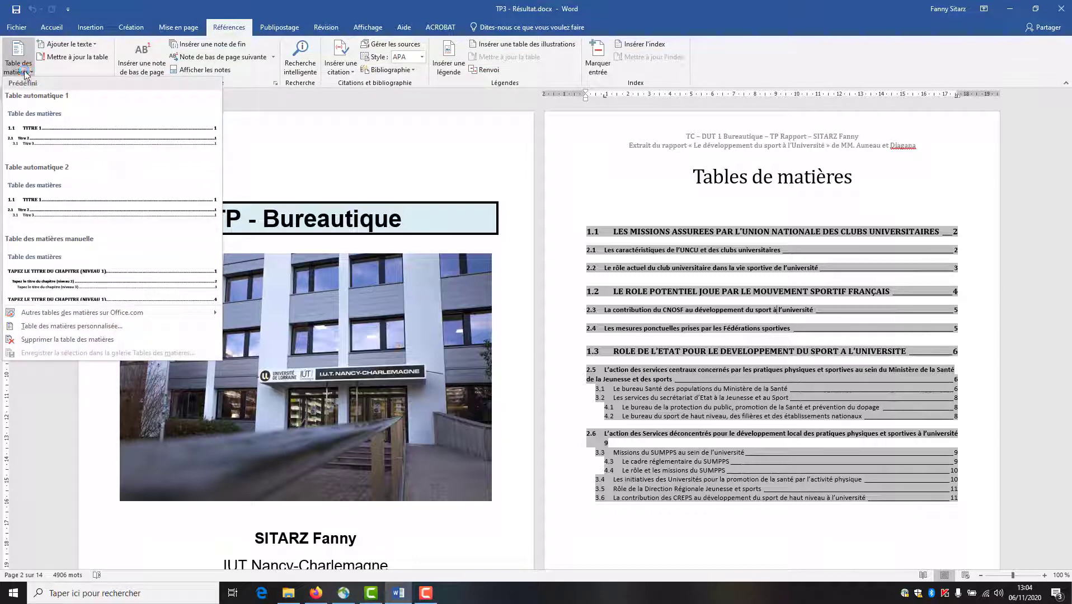
pyautogui.click(51, 58)
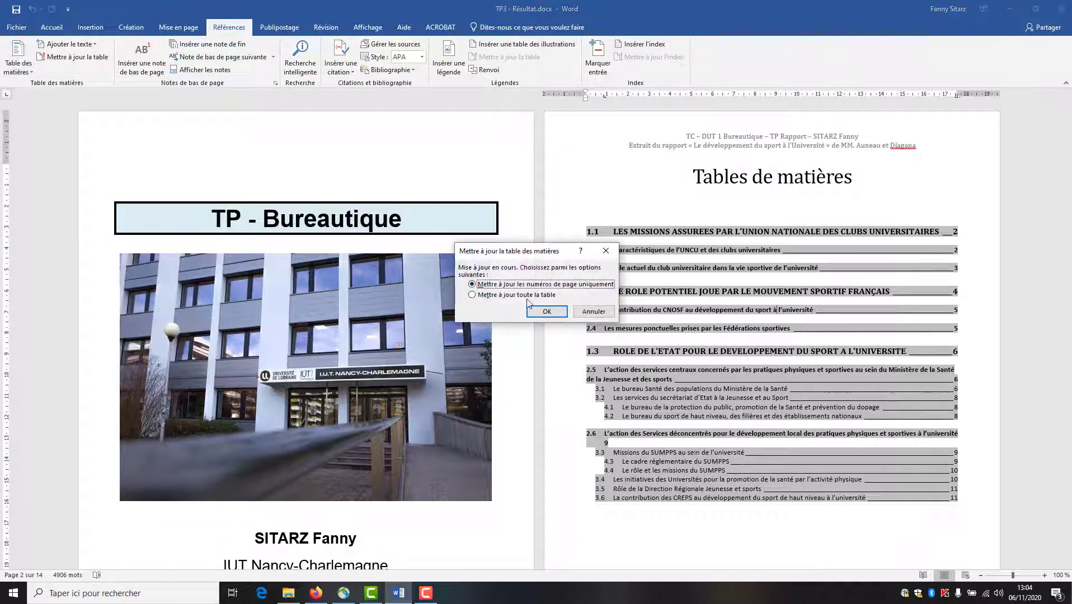
pyautogui.click(529, 295)
pyautogui.click(543, 311)
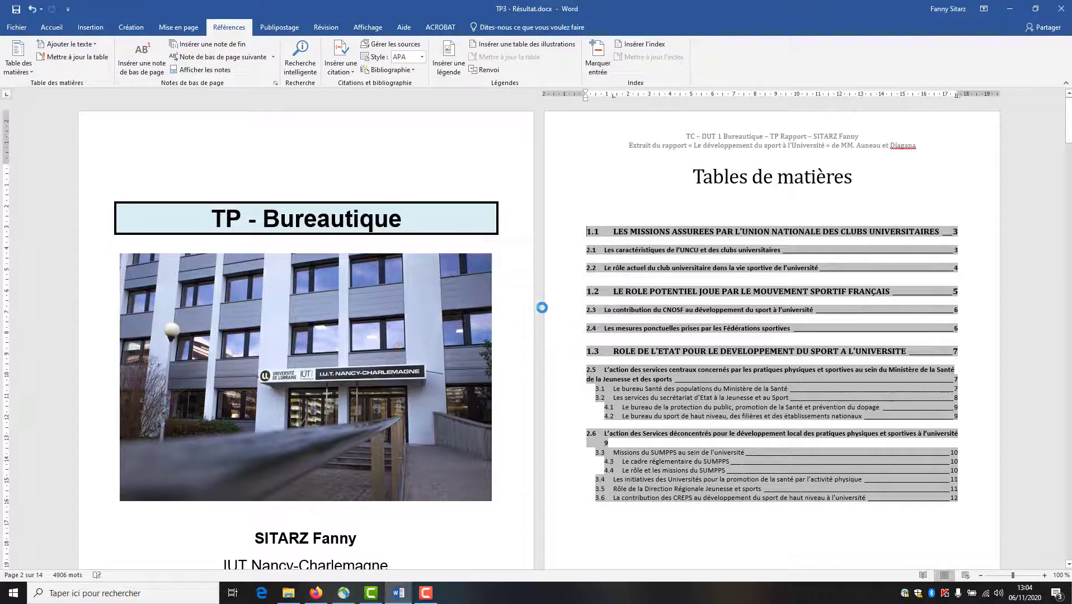
pyautogui.click(921, 549)
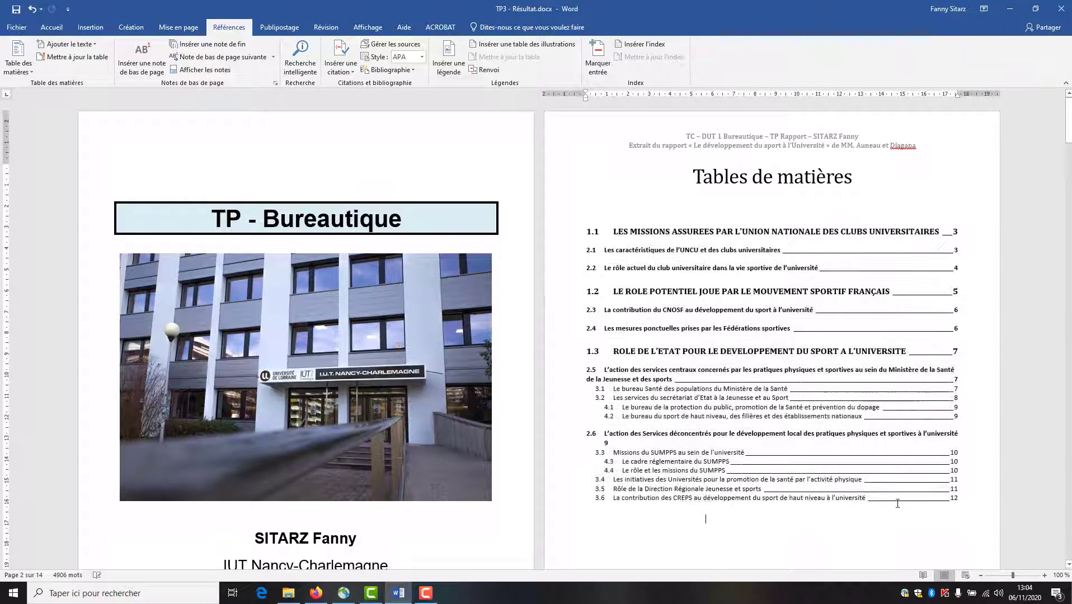